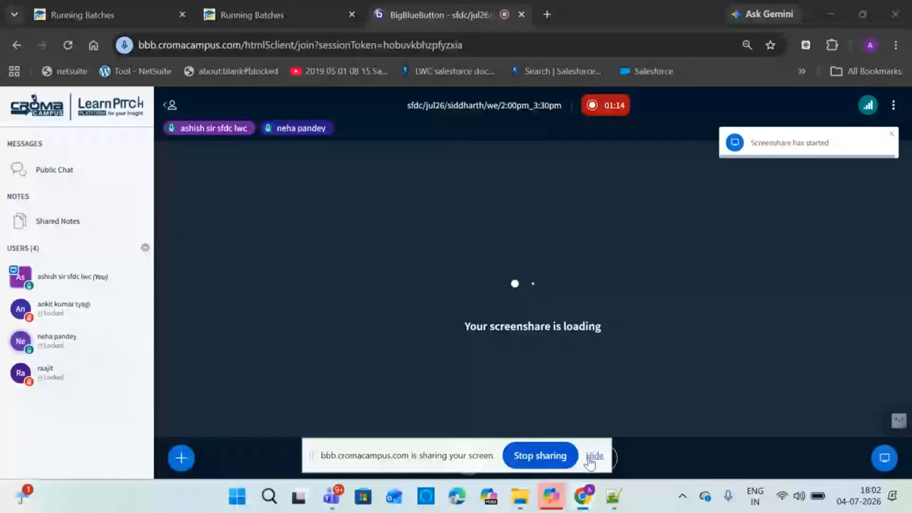
# Hide the screen-sharing notice and show the live shared-screen preview in the meeting.
pyautogui.click(592, 457)
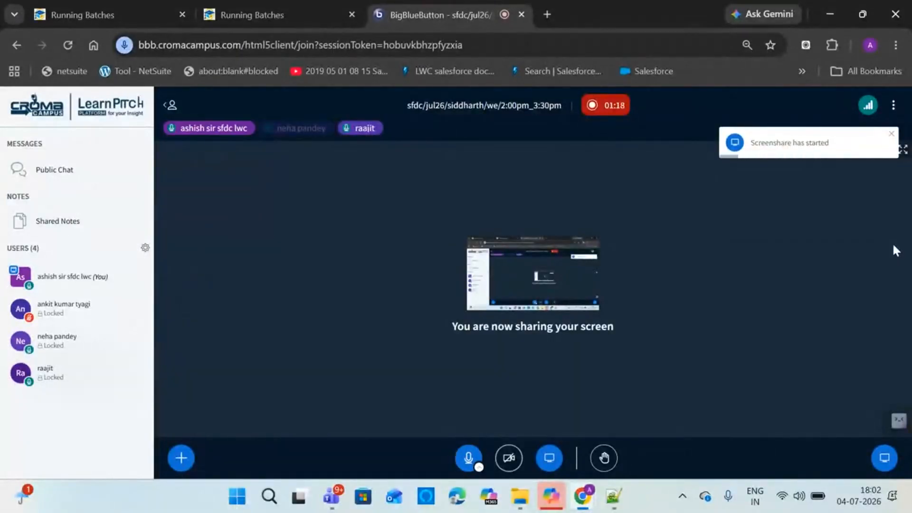
pyautogui.click(902, 150)
# Open the Salesforce login page at login.salesforce.com in a new browser tab.
pyautogui.click(548, 15)
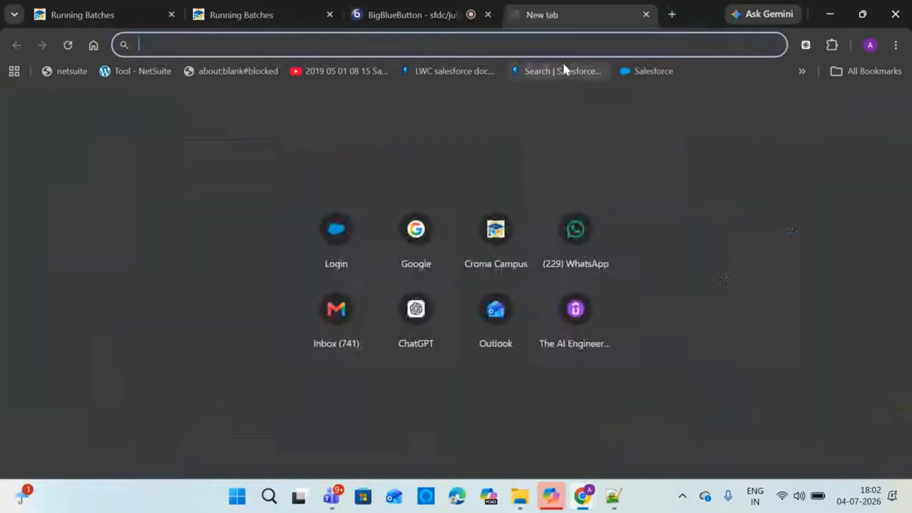
pyautogui.write('lo')
pyautogui.press('Return')
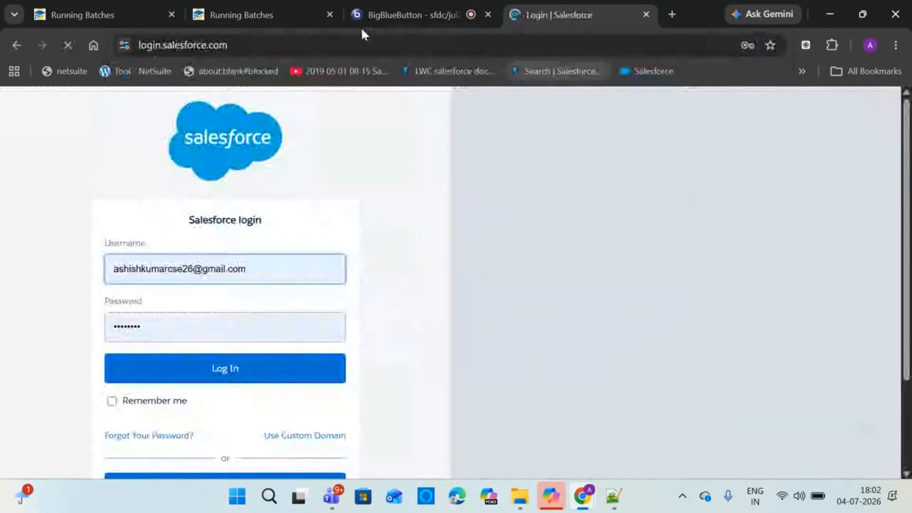
# Replace the prefilled username with the Developer Edition org's username, enter the account password, and log in to Salesforce.
pyautogui.hotkey('ctrl', 'a')
pyautogui.hotkey('ctrl', 'v')
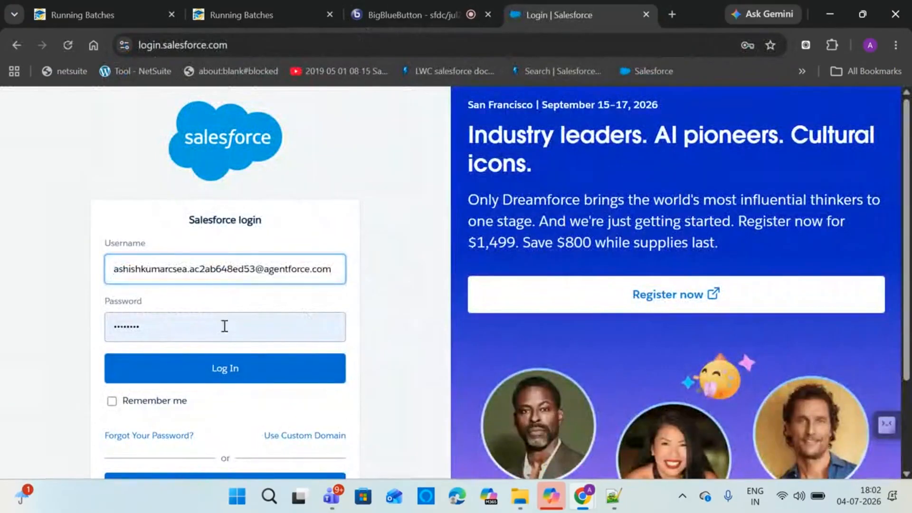
pyautogui.moveTo(224, 326); pyautogui.dragTo(3, 330)
pyautogui.write('•••••')
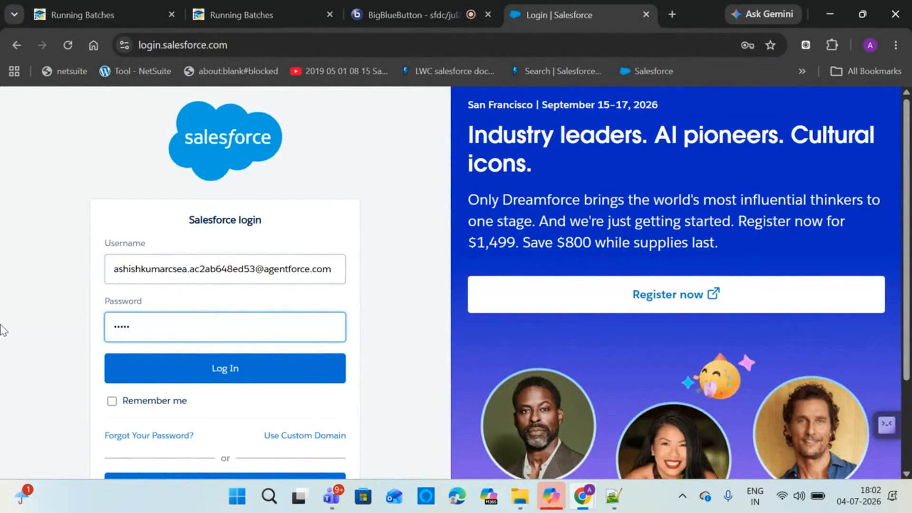
pyautogui.write('•••••••••••••••••')
pyautogui.hotkey('ctrl', 'a')
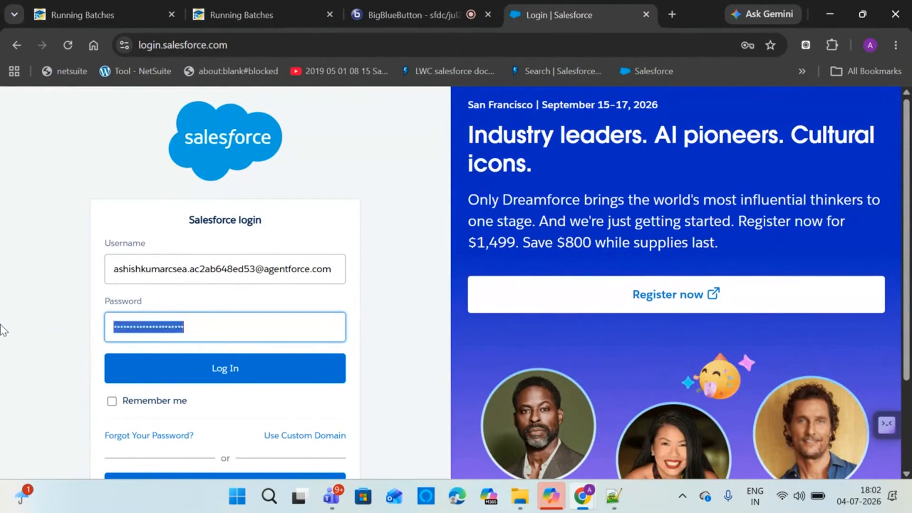
pyautogui.write('•••••')
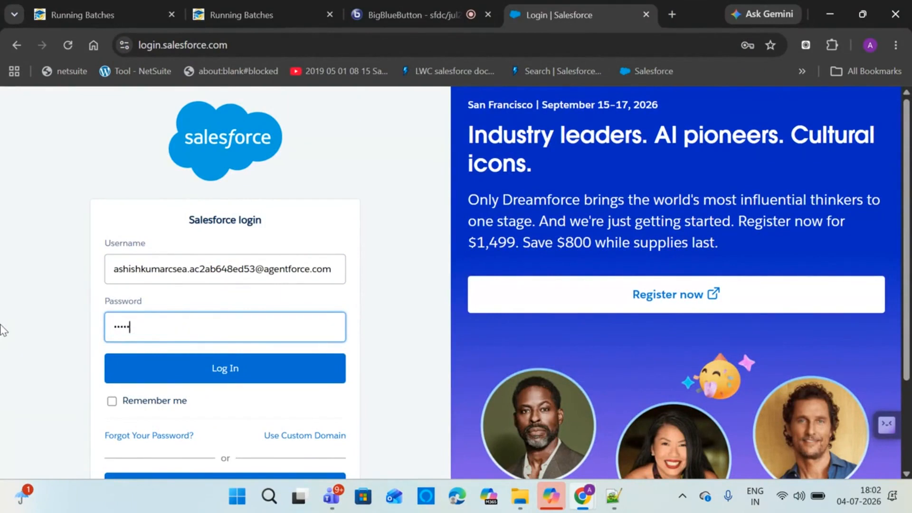
pyautogui.write('••••••')
pyautogui.press('Return')
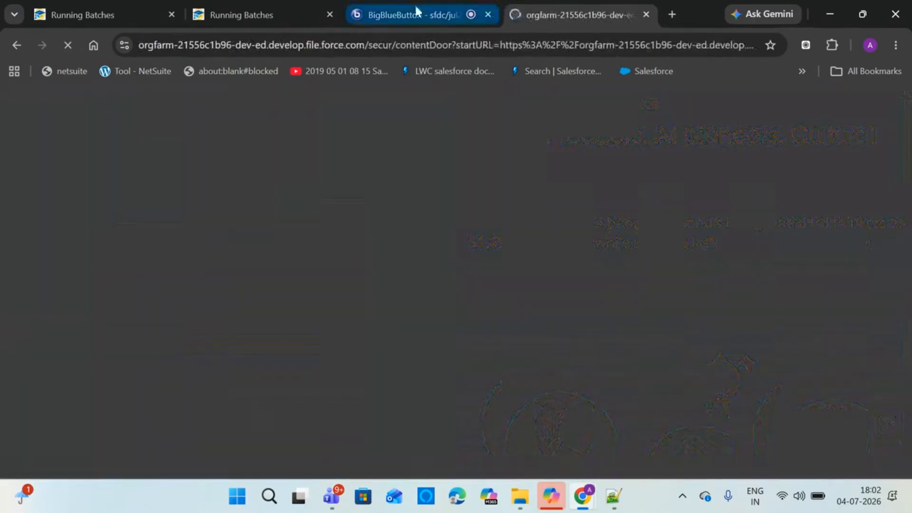
pyautogui.click(416, 11)
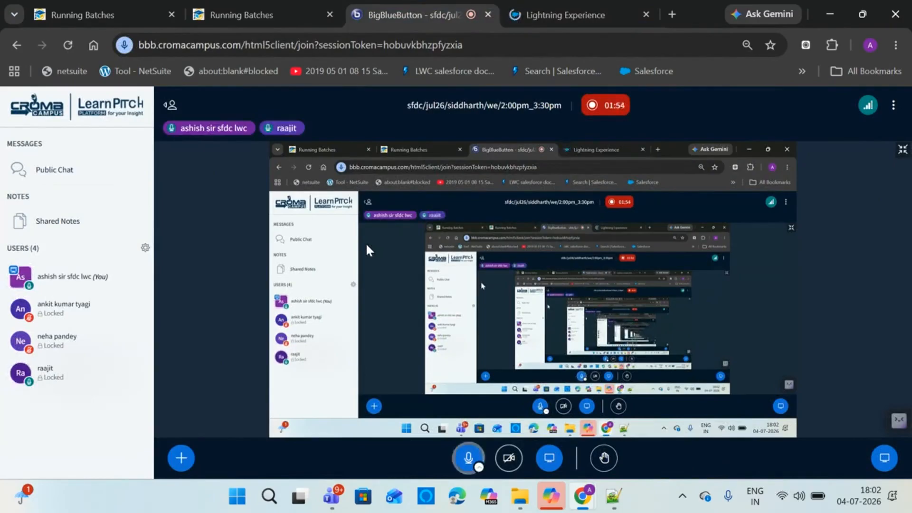
pyautogui.click(589, 1)
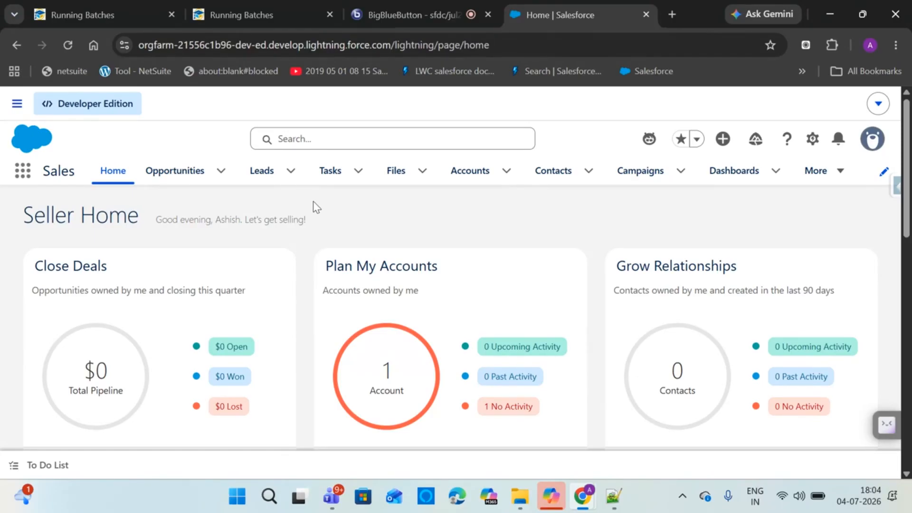
pyautogui.click(397, 5)
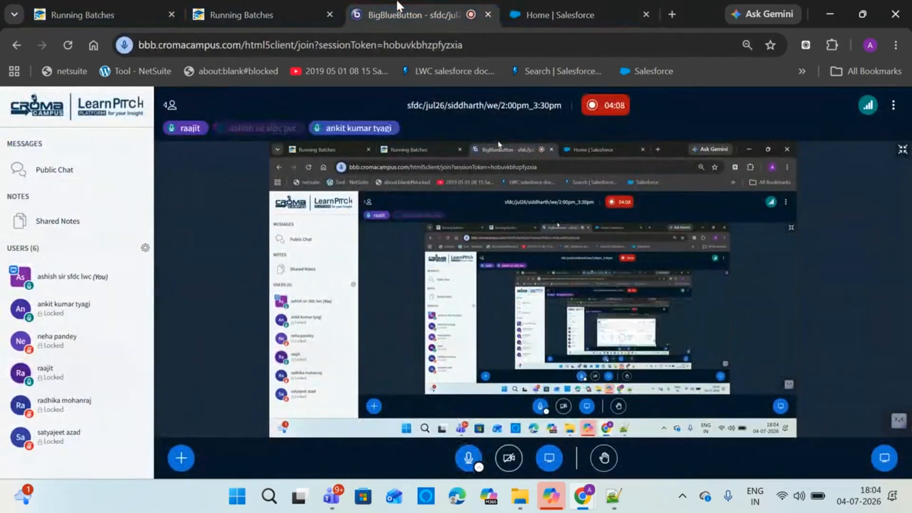
pyautogui.click(553, 11)
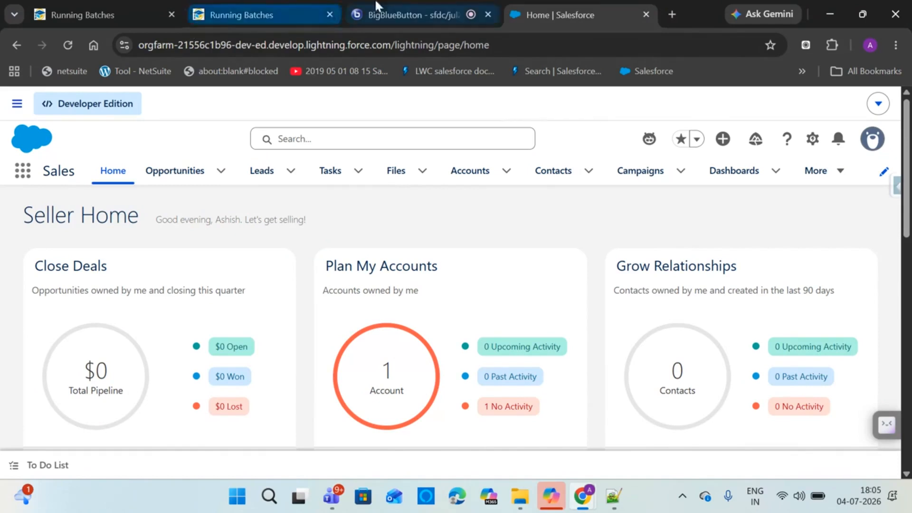
pyautogui.click(394, 15)
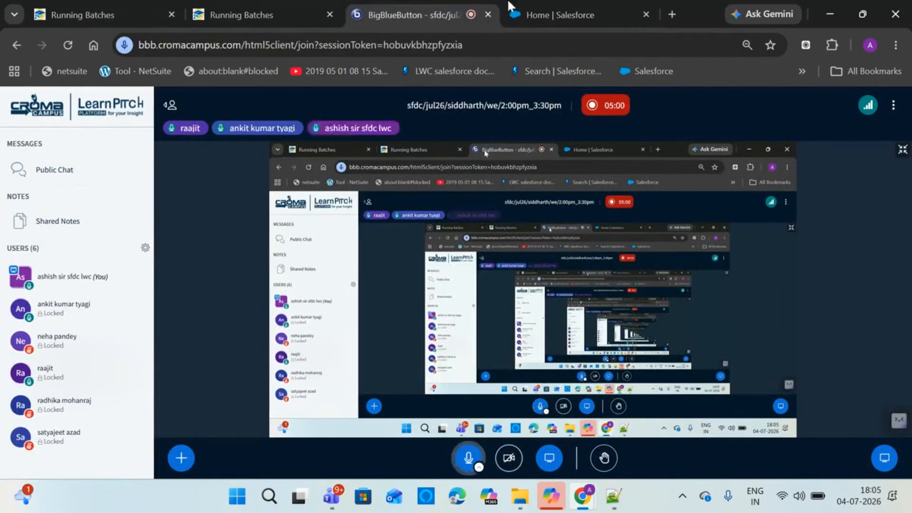
pyautogui.click(556, 15)
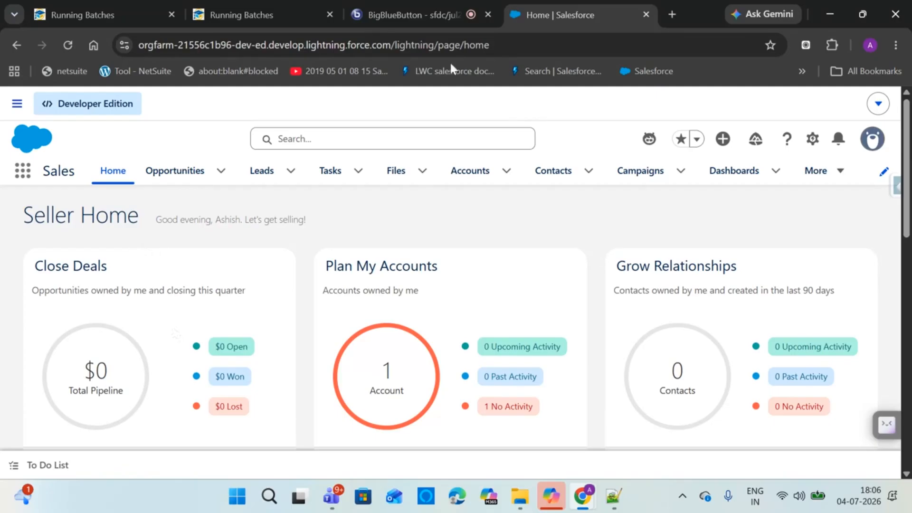
pyautogui.click(409, 13)
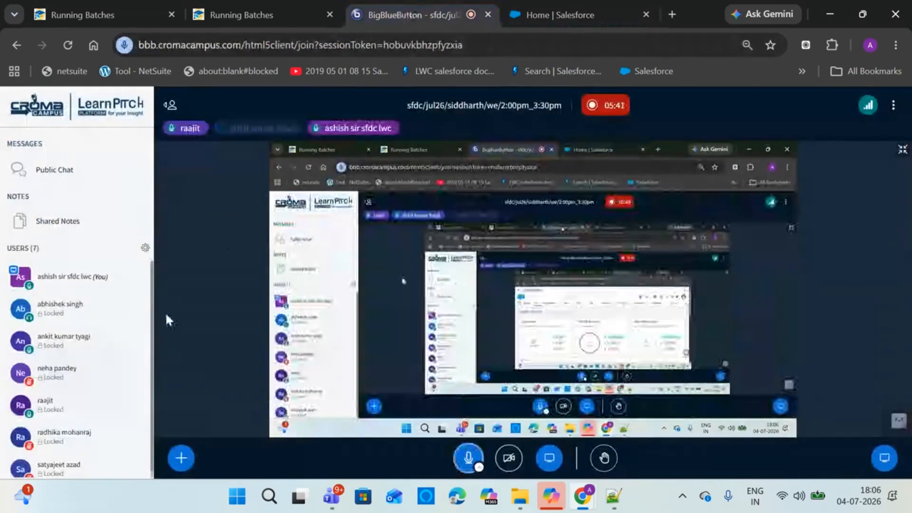
# Check the meeting's participant list, read the public chat messages, and close the chat.
pyautogui.scroll(-1, 152, 304)
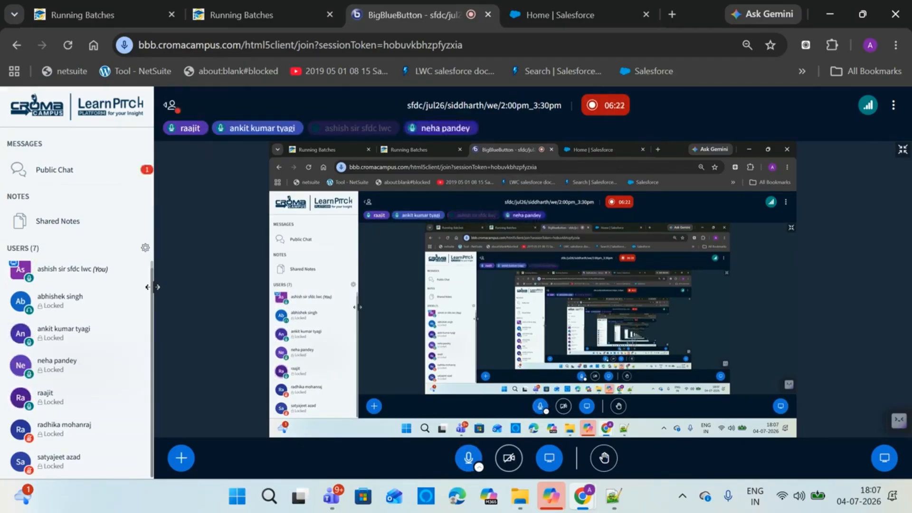
pyautogui.click(79, 170)
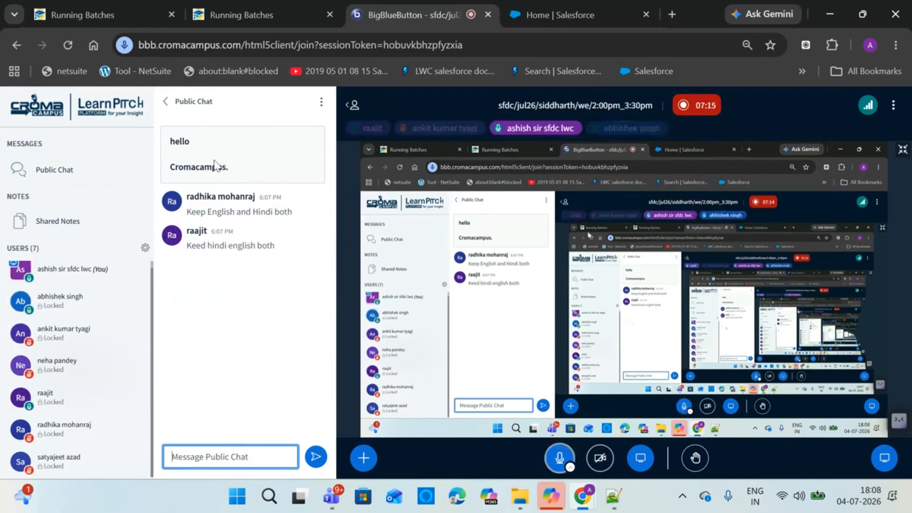
pyautogui.click(165, 104)
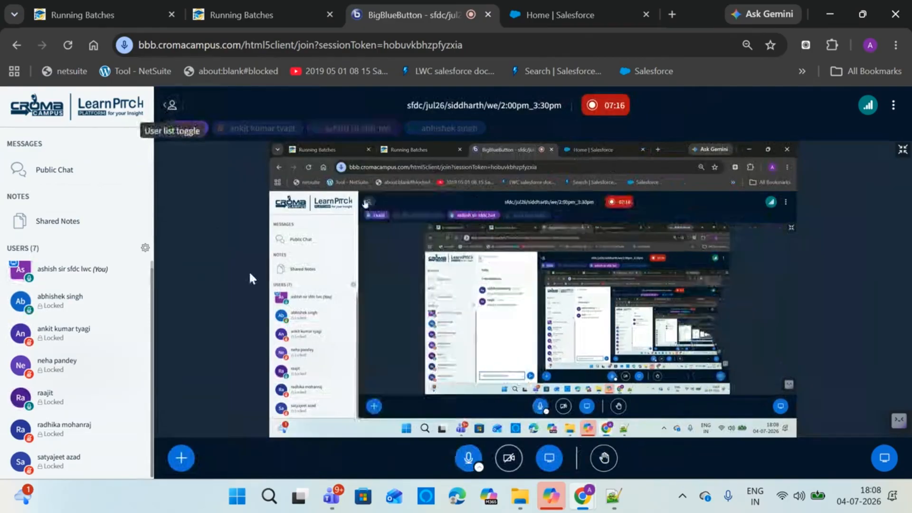
pyautogui.click(554, 15)
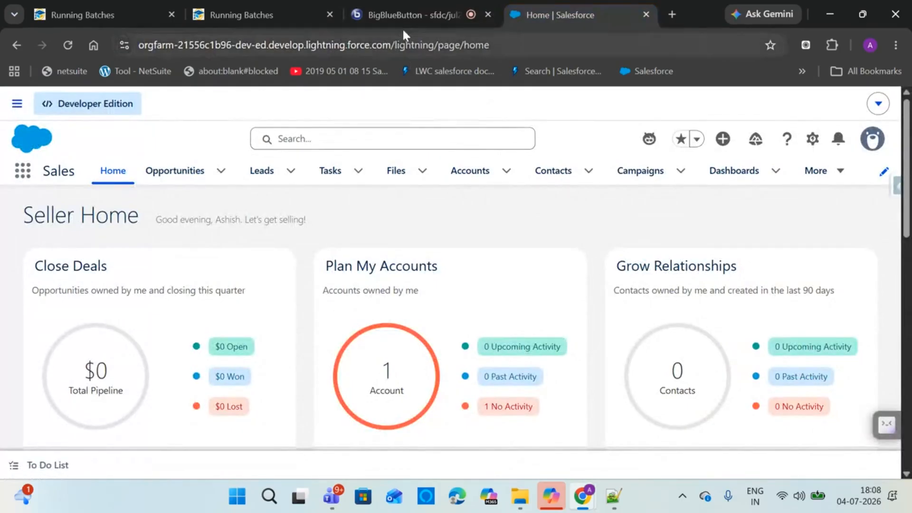
pyautogui.click(399, 14)
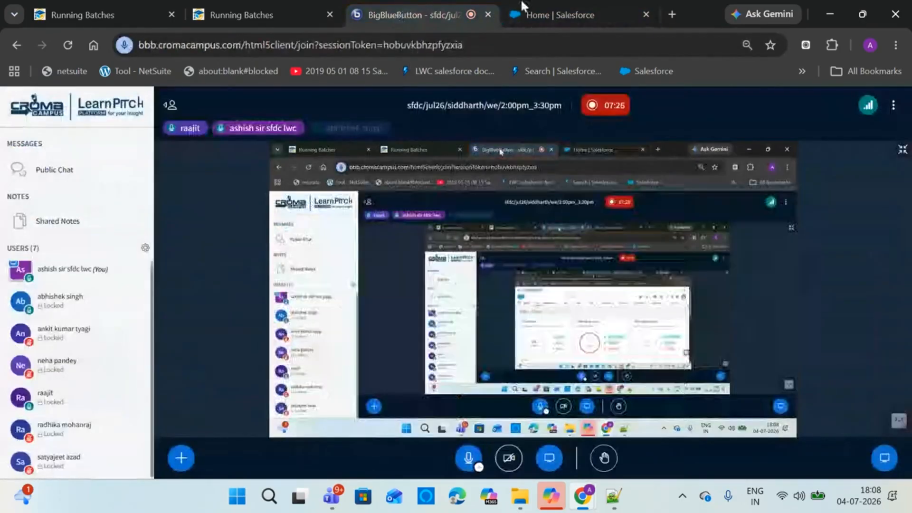
pyautogui.click(581, 2)
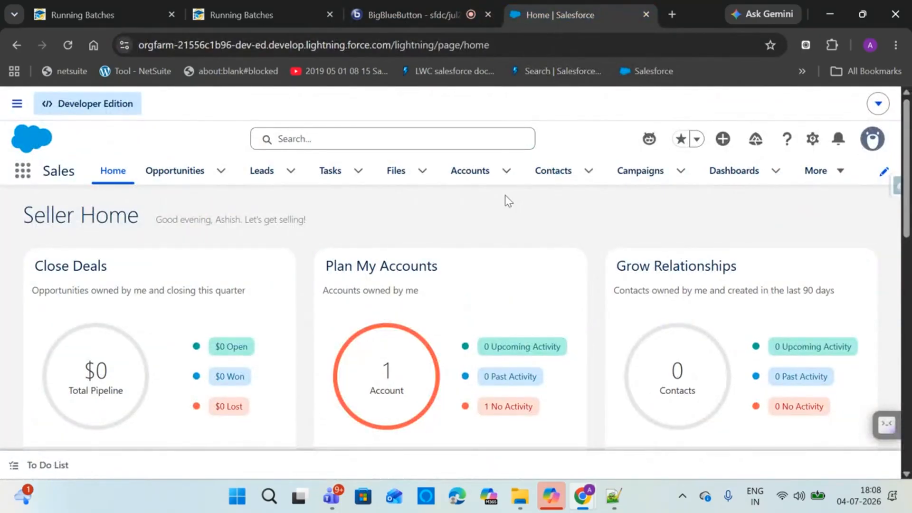
pyautogui.click(398, 9)
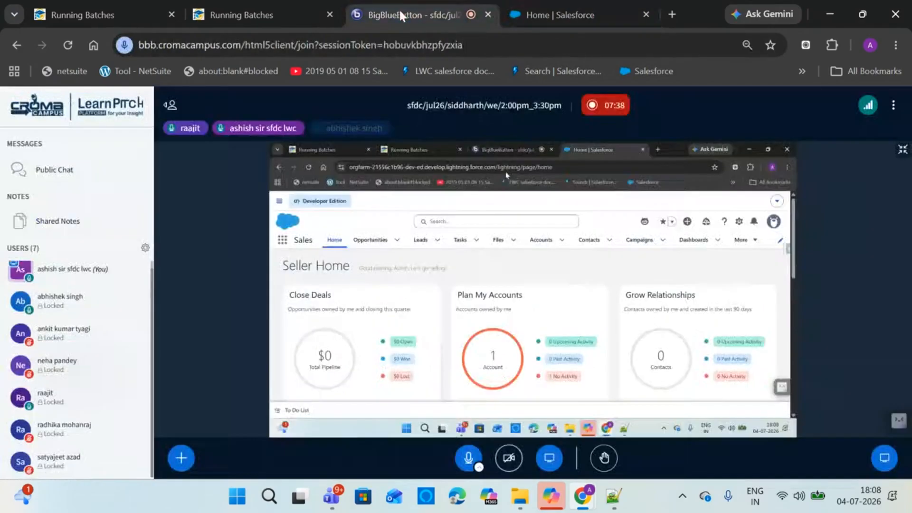
pyautogui.click(594, 12)
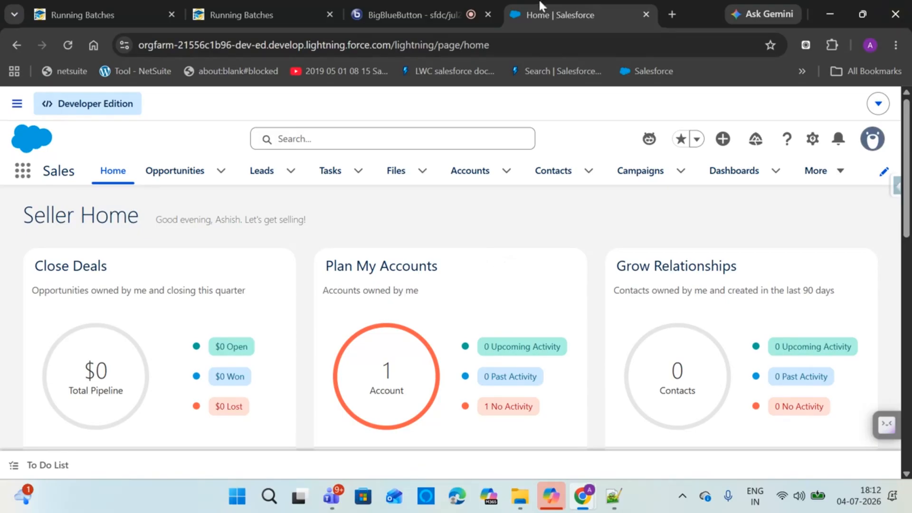
# Return to the meeting, read the new public chat message, and close the chat.
pyautogui.click(412, 15)
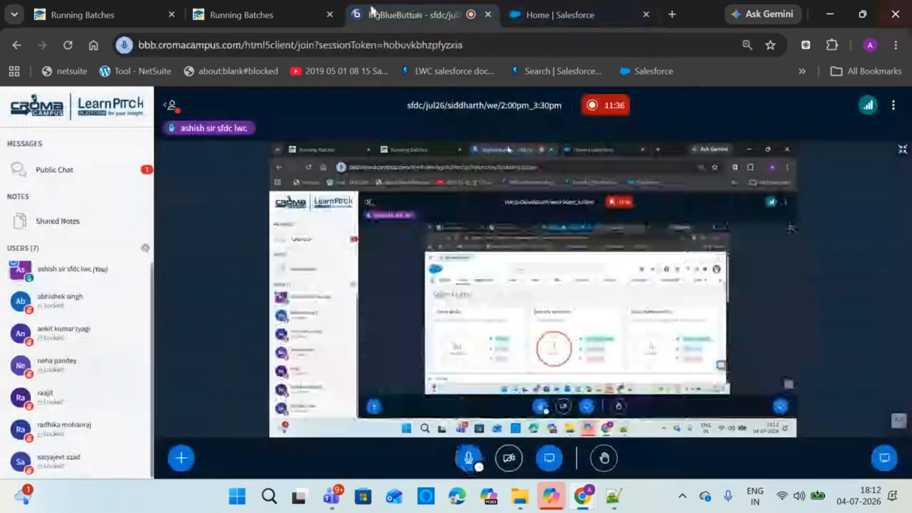
pyautogui.click(93, 179)
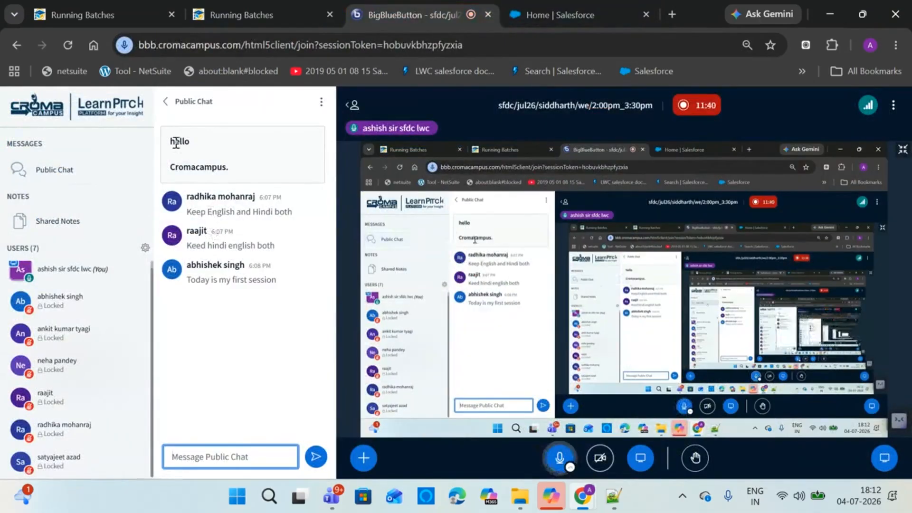
pyautogui.click(165, 102)
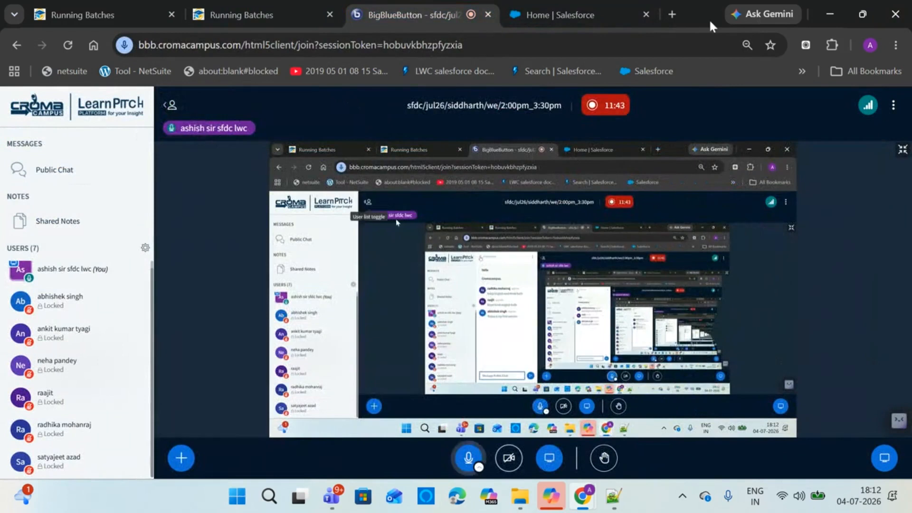
# Open another Salesforce login page in a separate browser tab beside the logged-in org.
pyautogui.click(670, 17)
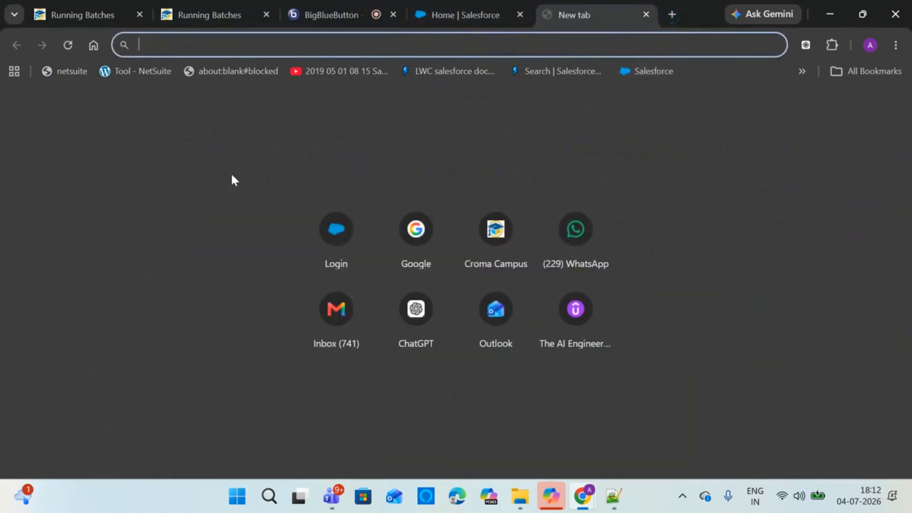
pyautogui.write('l')
pyautogui.press('Return')
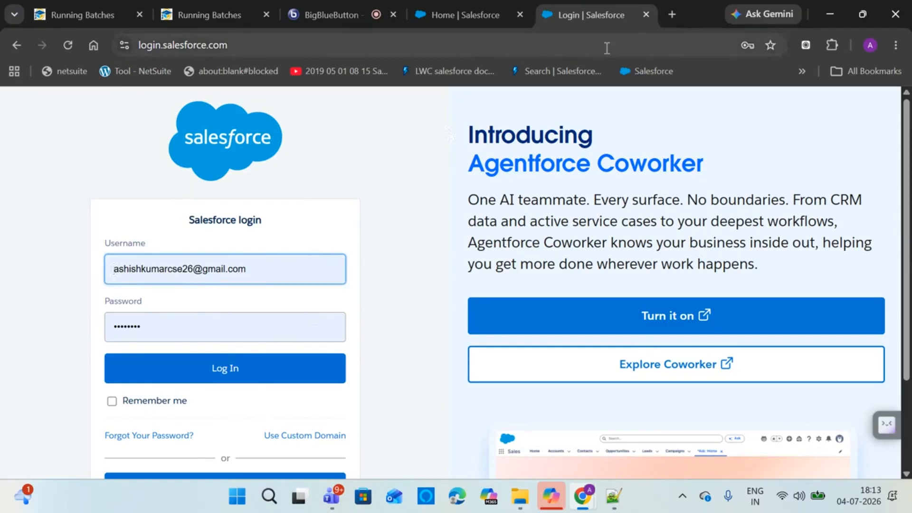
# Open developer.salesforce.com/signup in a new tab and look through the Developer Edition sign-up form's fields.
pyautogui.click(677, 11)
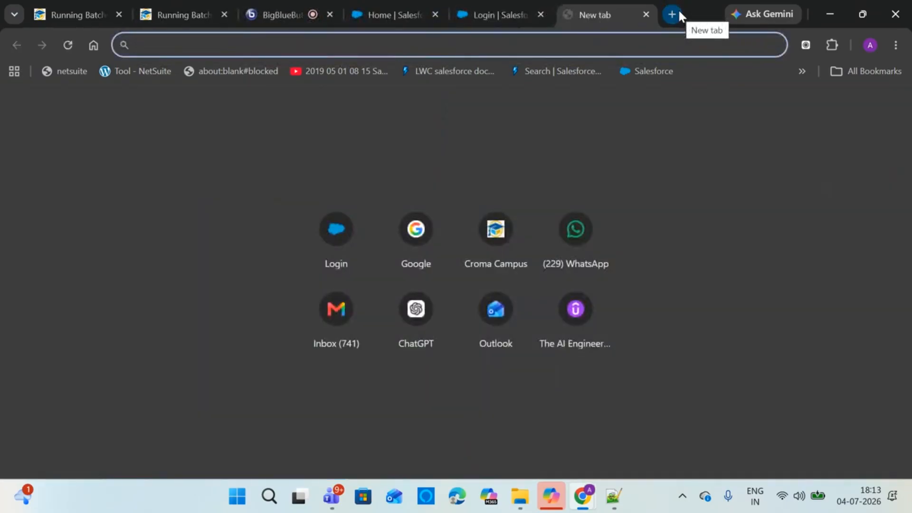
pyautogui.write('developer.salesforce.com/signup')
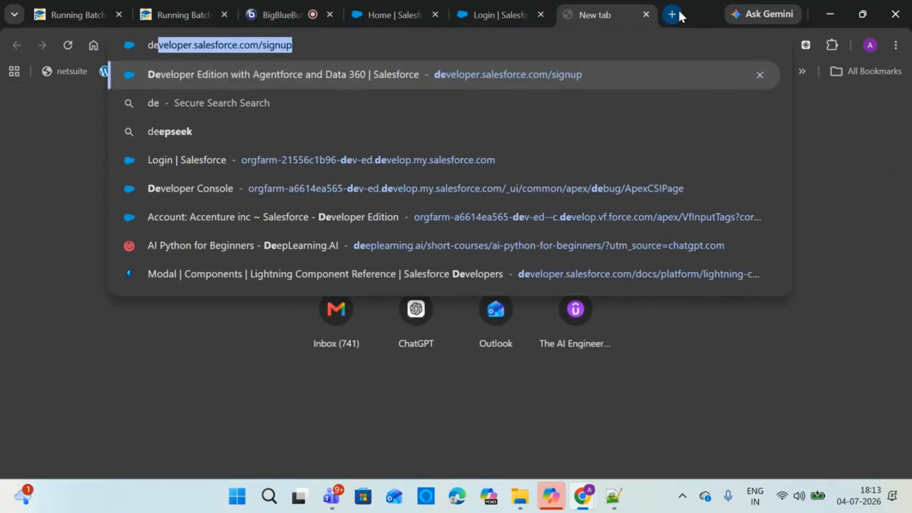
pyautogui.press('Return')
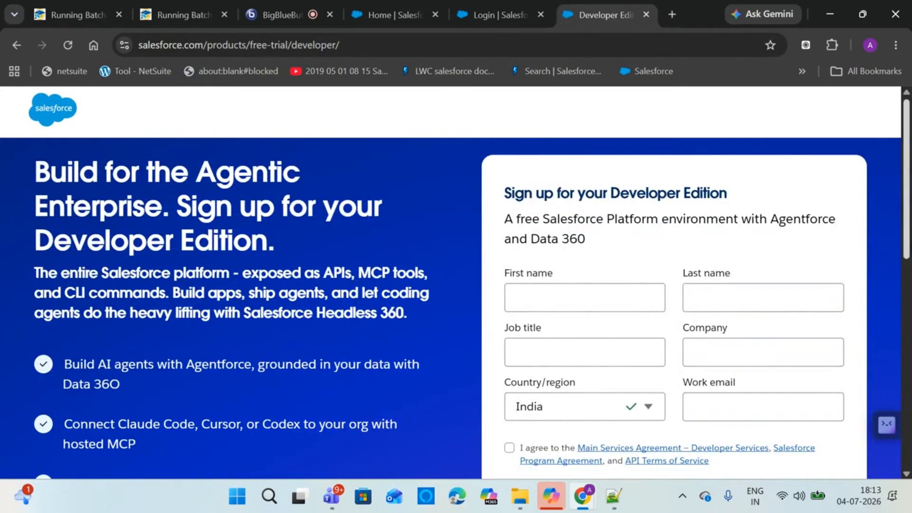
pyautogui.scroll(-2, 811, 349)
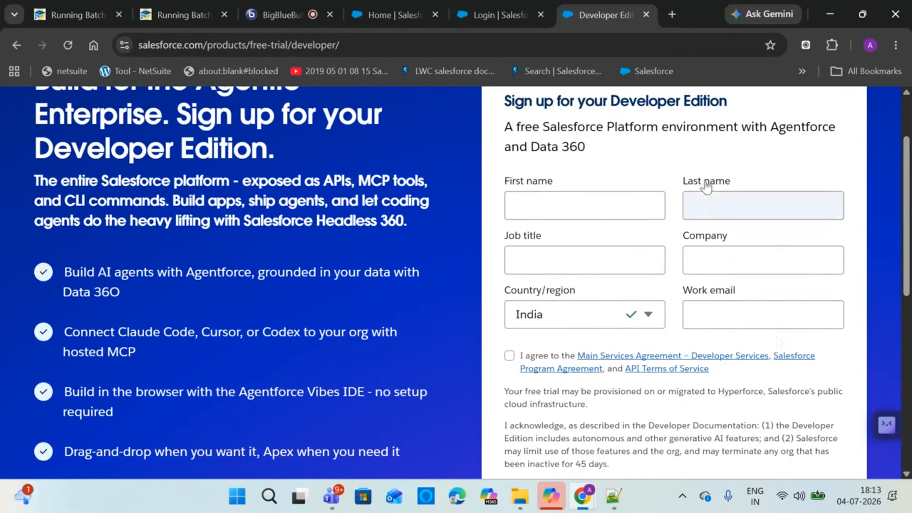
# Return past the Salesforce login page to the logged-in Sales home page, view the user profile options, and close them.
pyautogui.click(481, 19)
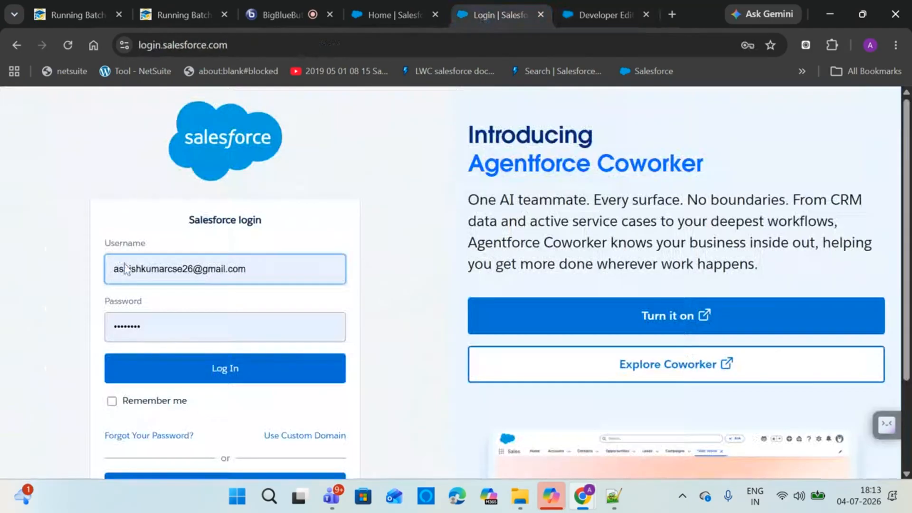
pyautogui.click(383, 21)
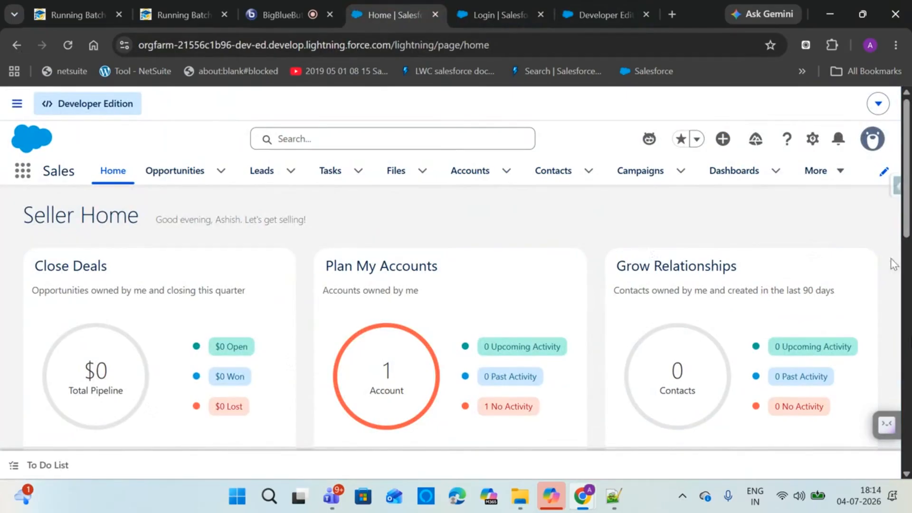
pyautogui.click(872, 142)
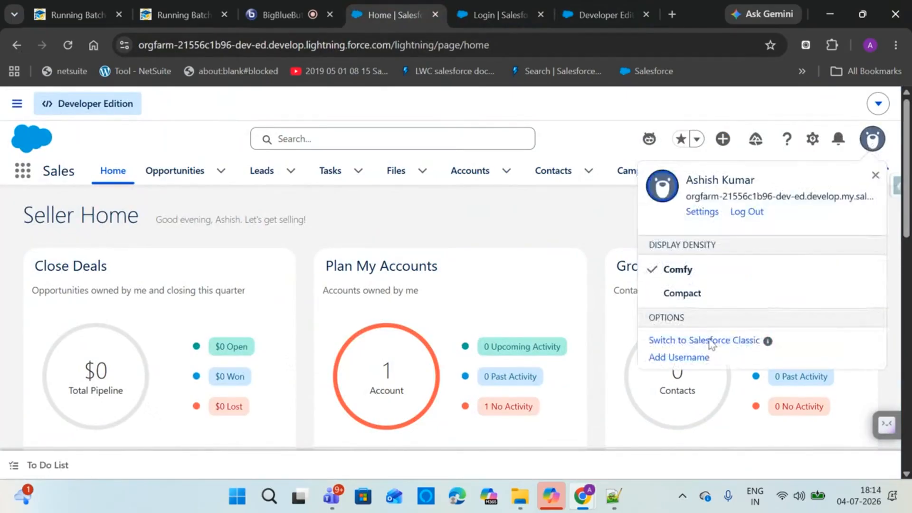
pyautogui.click(572, 126)
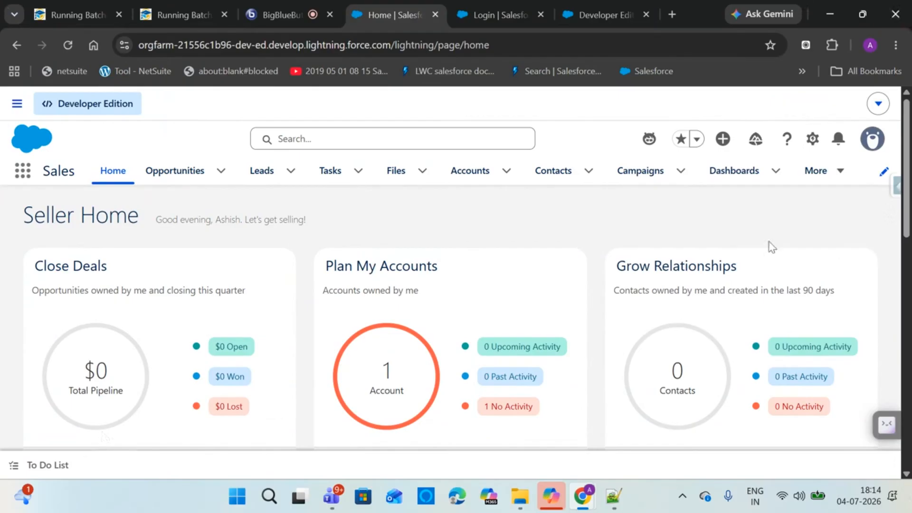
# Open Setup for the current app in a separate browser tab and display the Object Manager.
pyautogui.click(812, 139)
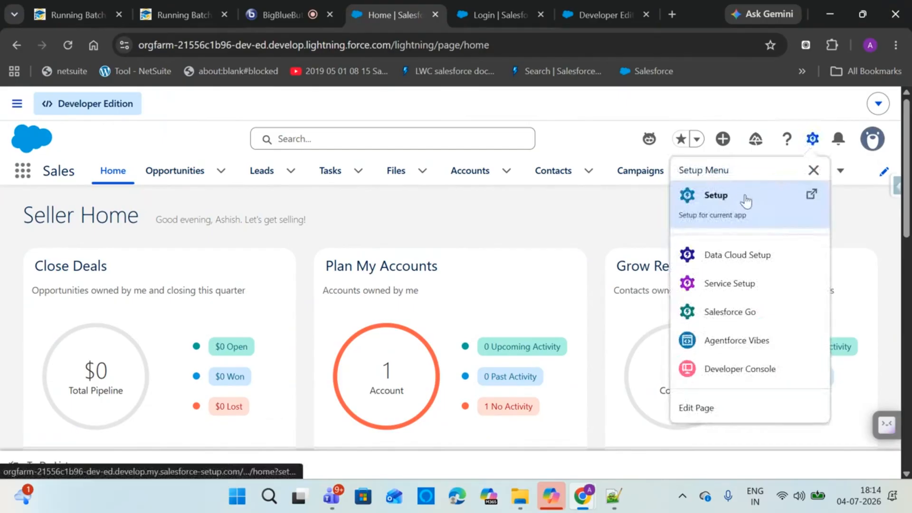
pyautogui.click(745, 195)
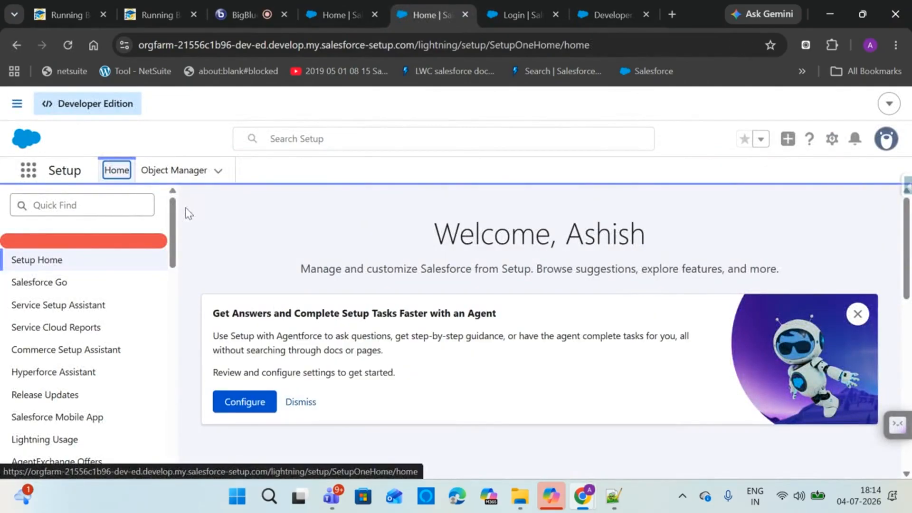
pyautogui.click(156, 175)
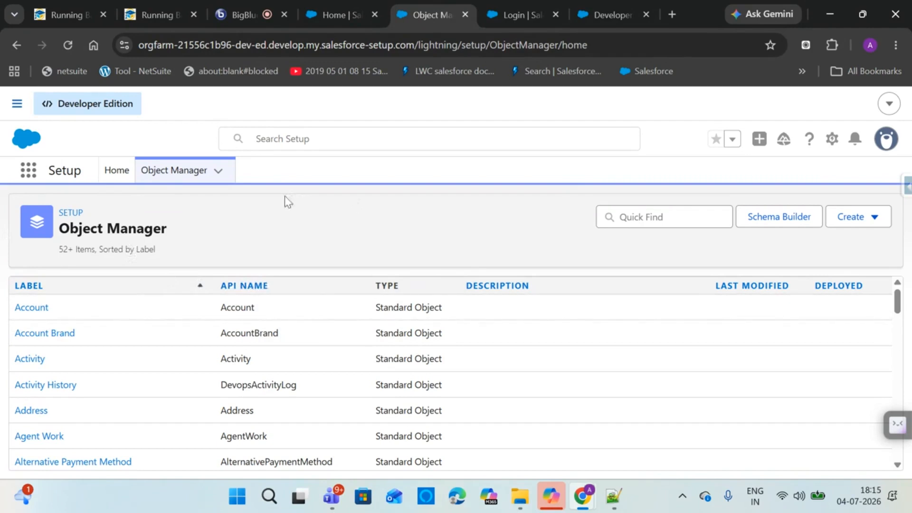
# Look through all available apps in the App Launcher and close it.
pyautogui.click(28, 170)
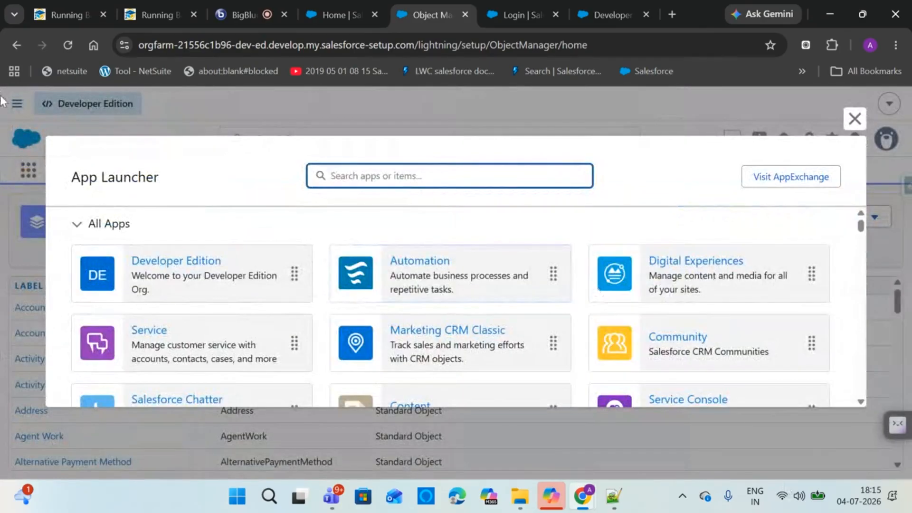
pyautogui.moveTo(863, 226)
pyautogui.mouseDown()
pyautogui.moveTo(865, 259)
pyautogui.moveTo(866, 233)
pyautogui.mouseUp()
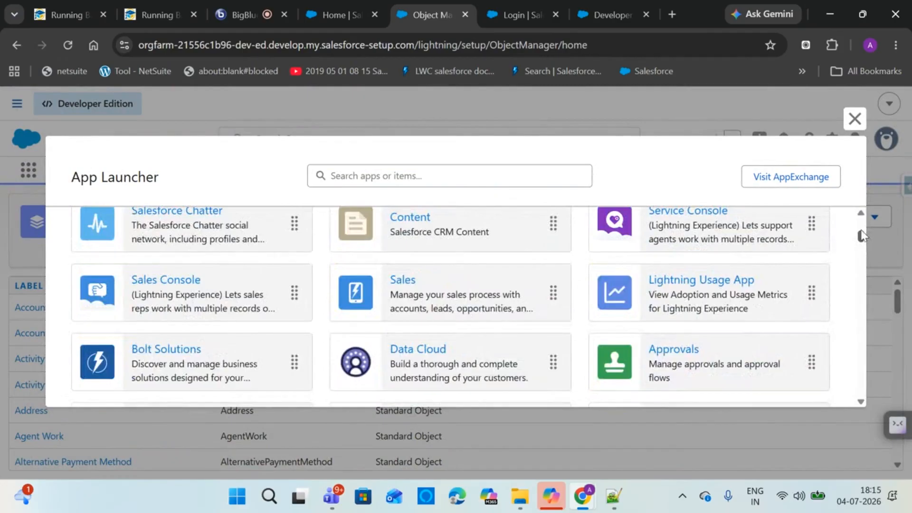
pyautogui.click(854, 118)
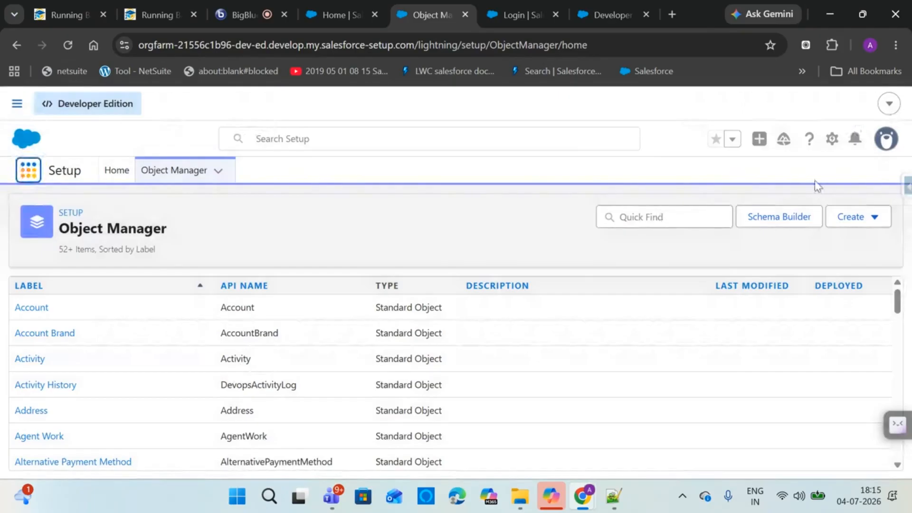
# Open the Developer Console to view the CaseUpdates.apxc Apex class, and return to the Object Manager window.
pyautogui.click(833, 141)
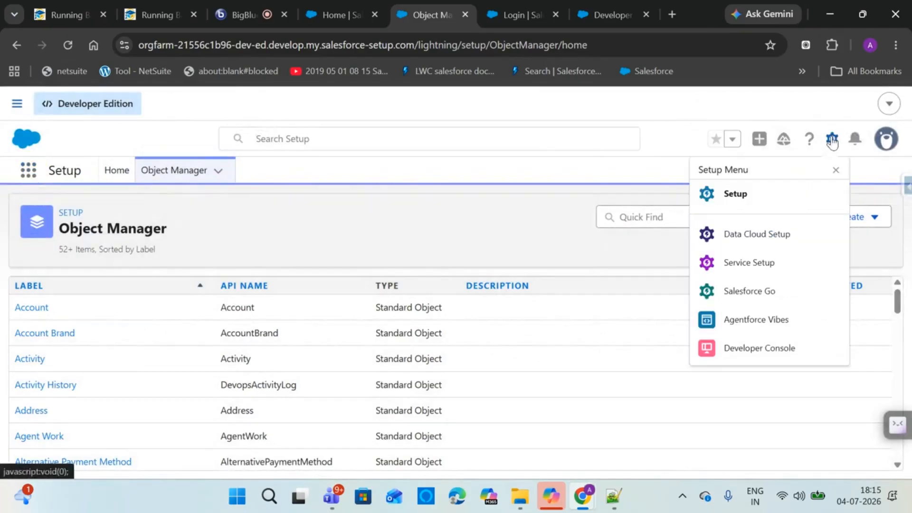
pyautogui.click(770, 347)
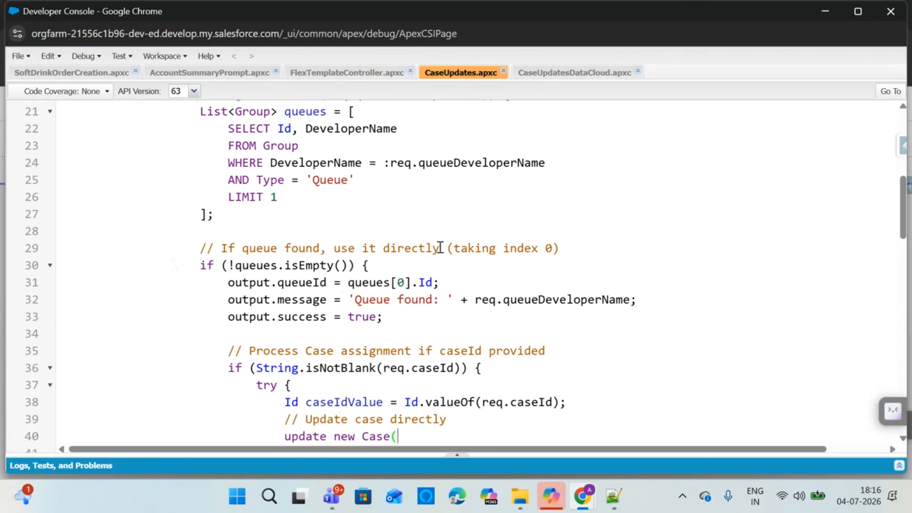
pyautogui.moveTo(587, 489)
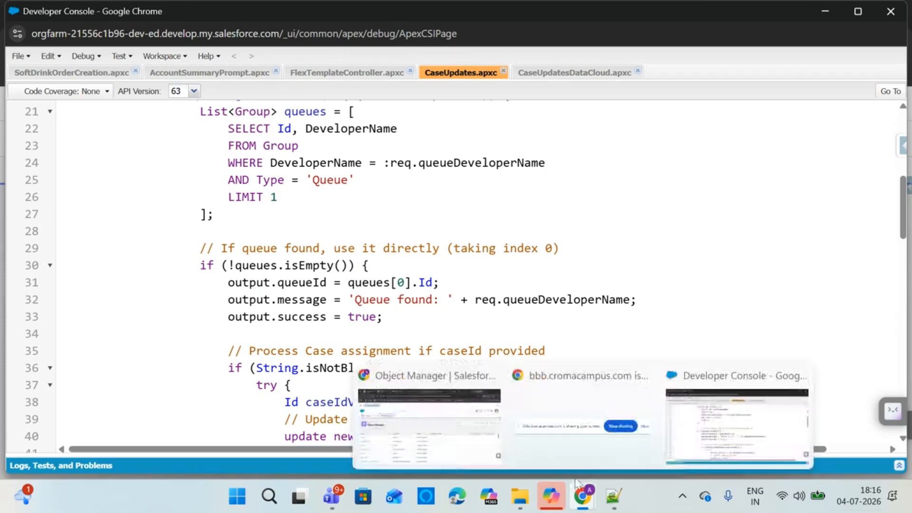
pyautogui.click(441, 405)
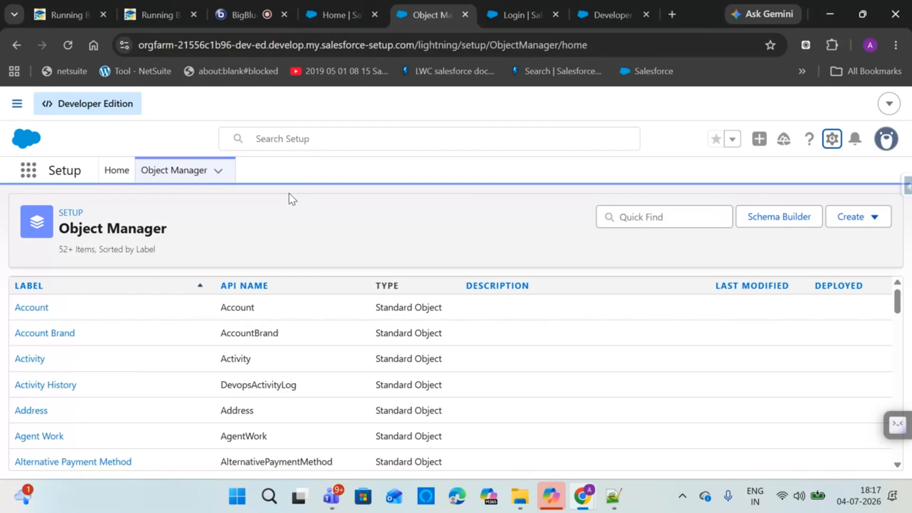
# Launch the Service app from Setup and switch the org's interface to Salesforce Classic.
pyautogui.click(29, 172)
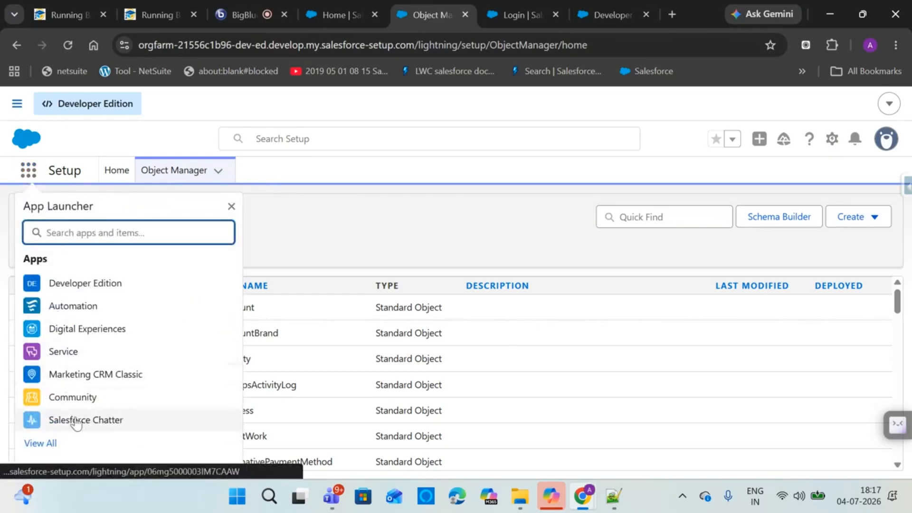
pyautogui.click(72, 355)
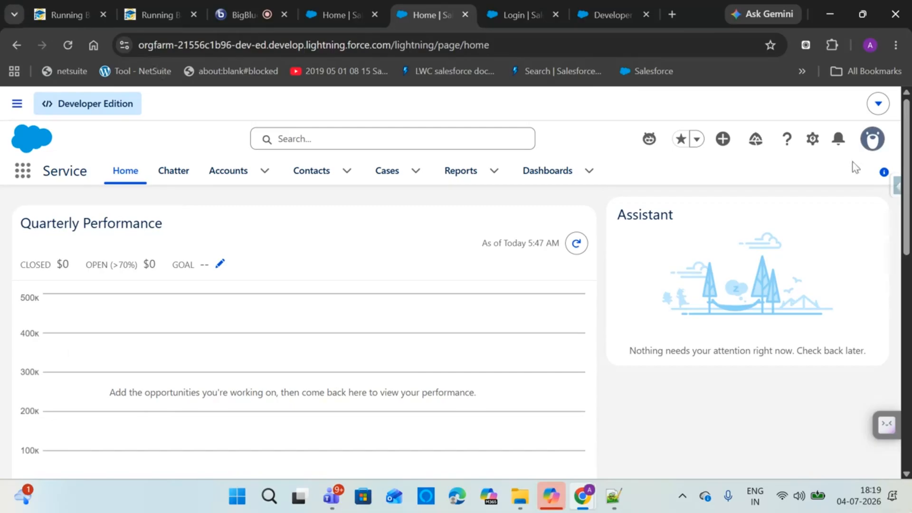
pyautogui.click(873, 143)
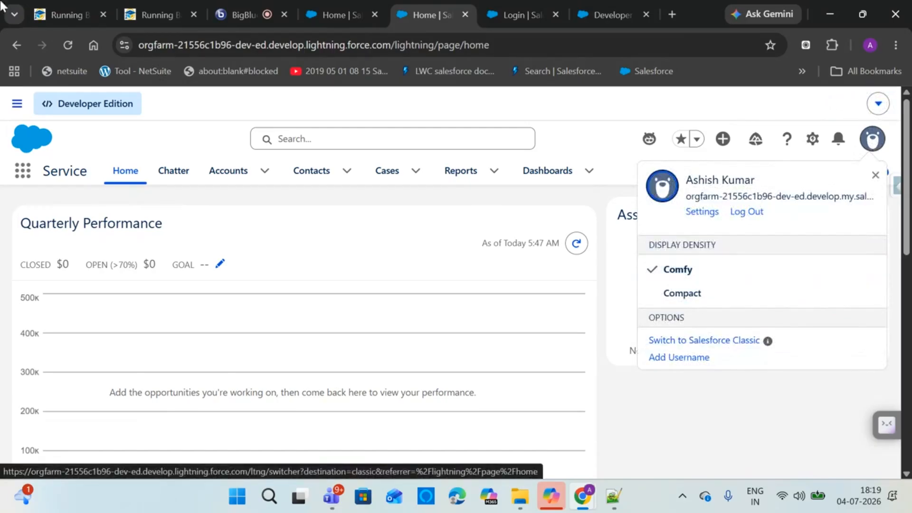
pyautogui.click(694, 341)
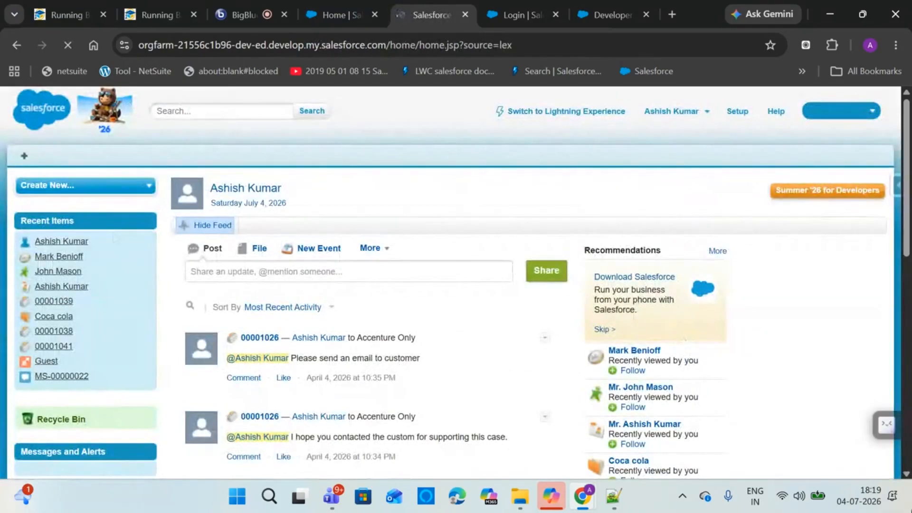
# In Salesforce Classic, open Accounts from the full list of tabs and bring up a blank new account form.
pyautogui.click(24, 157)
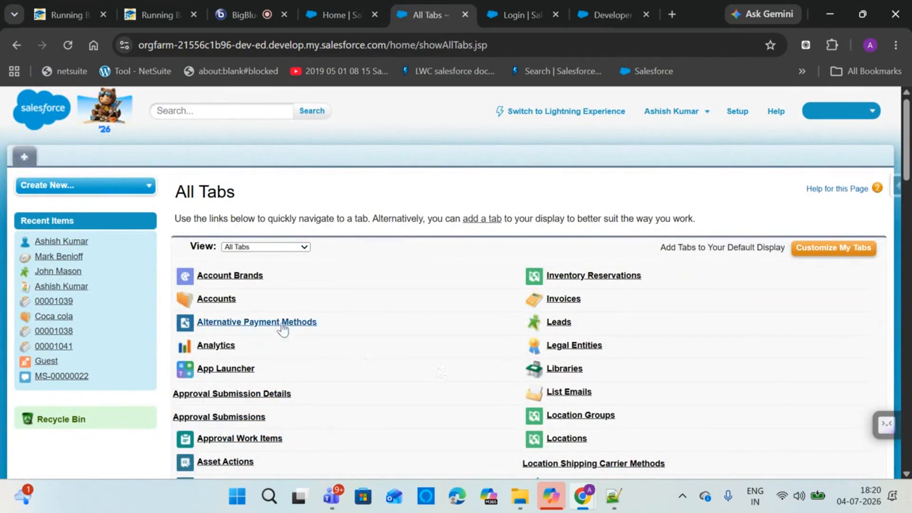
pyautogui.click(221, 302)
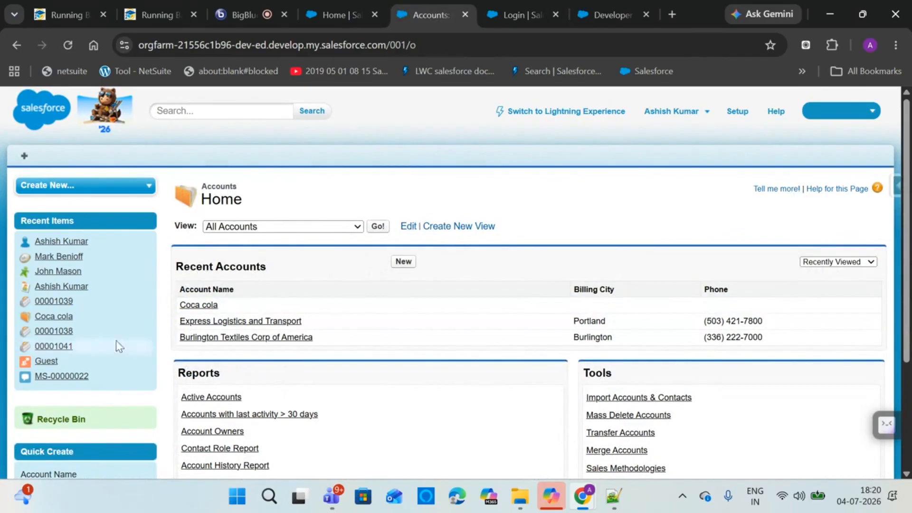
pyautogui.click(403, 263)
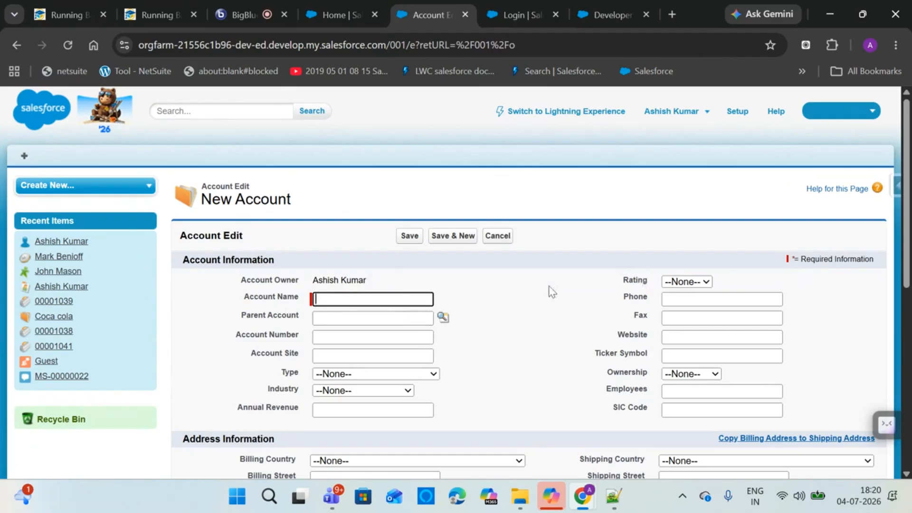
# Switch back to Lightning Experience and dismiss the New Account form without saving.
pyautogui.click(585, 112)
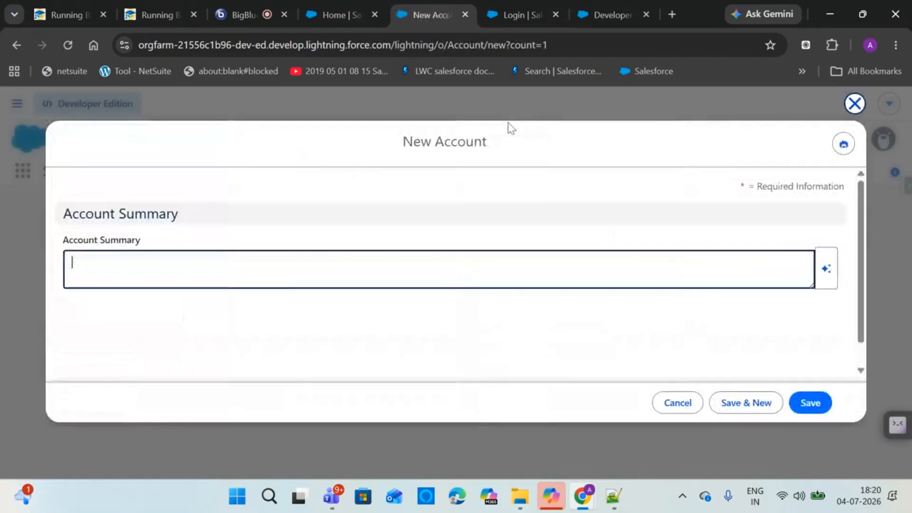
pyautogui.click(855, 105)
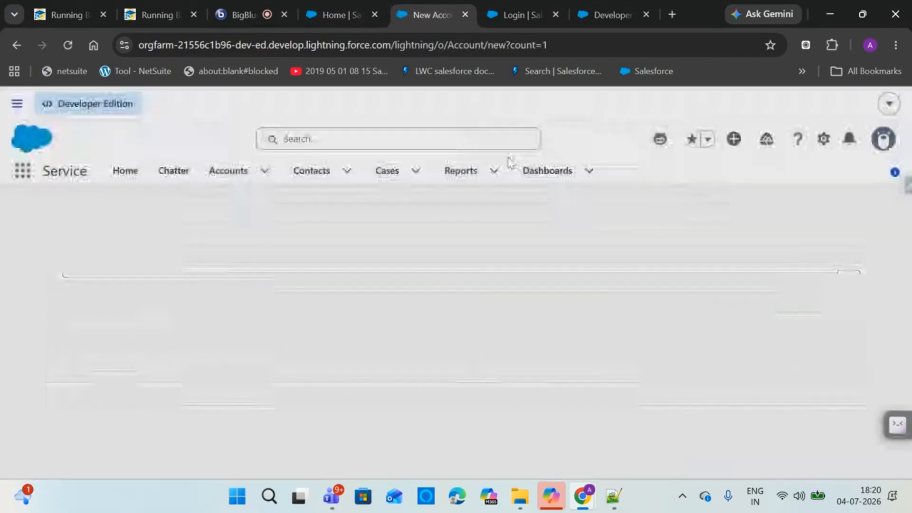
# Open the Coca cola record from the recently viewed accounts and show its details.
pyautogui.click(237, 172)
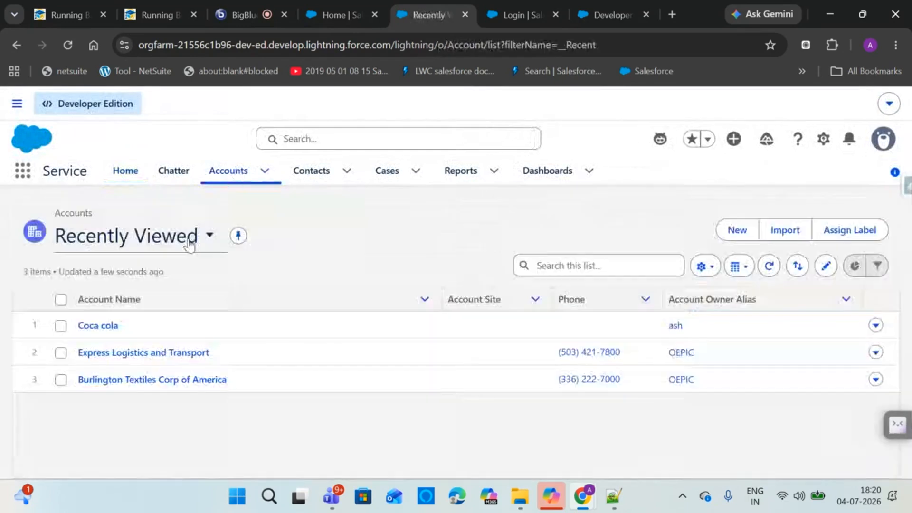
pyautogui.click(97, 326)
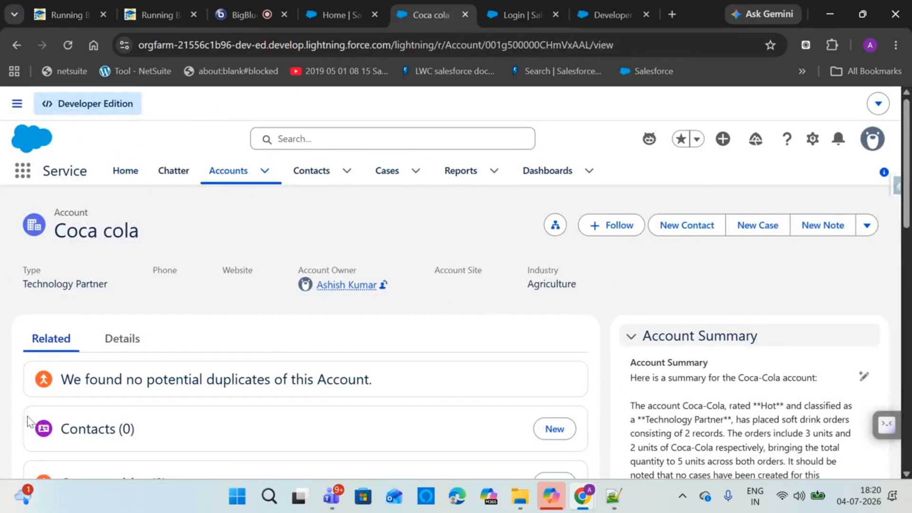
pyautogui.click(107, 348)
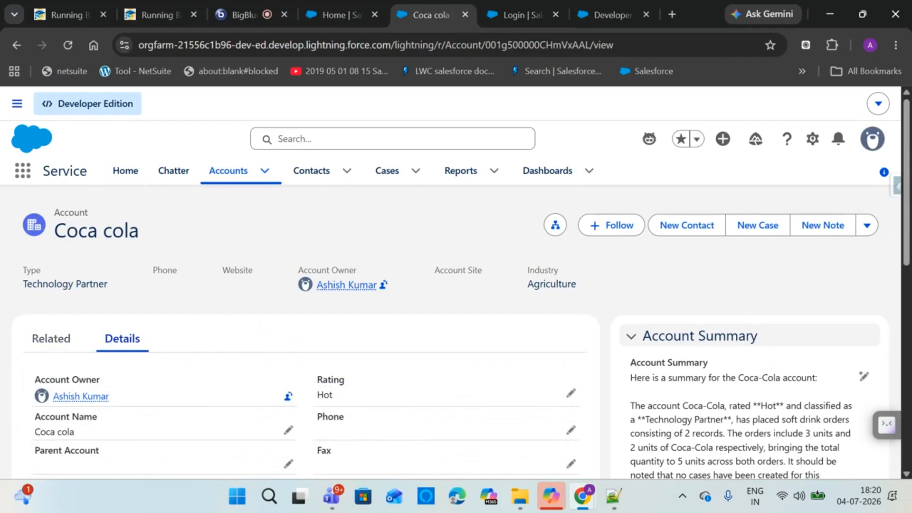
# View the New Contact form and the Agentforce employee agent from the Coca cola account, closing each without entering anything.
pyautogui.click(690, 231)
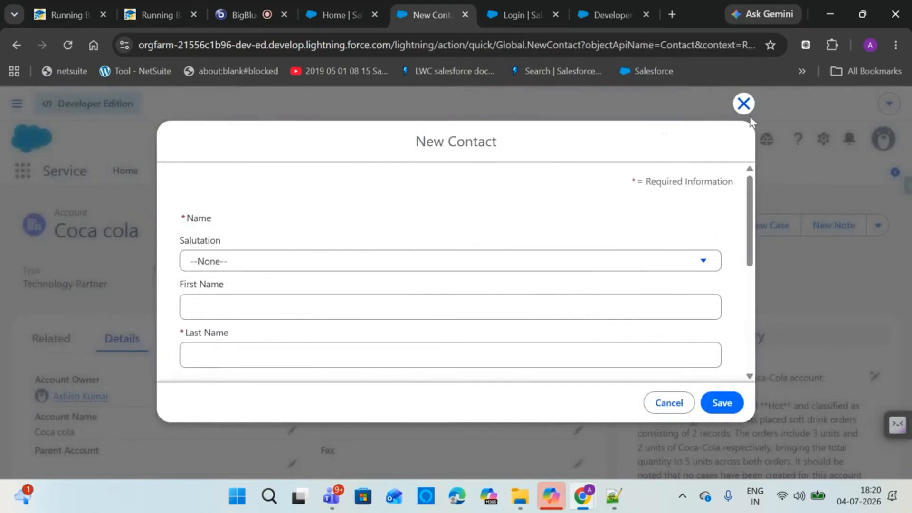
pyautogui.click(743, 103)
pyautogui.click(648, 140)
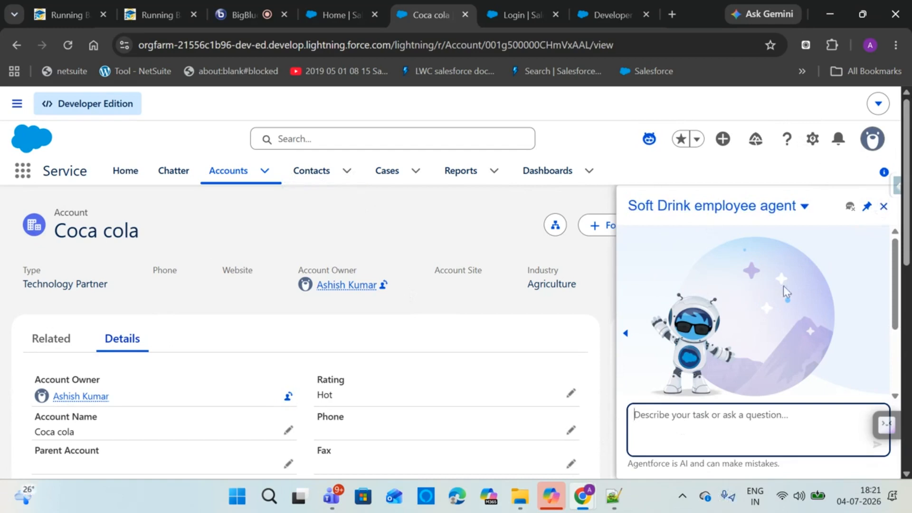
pyautogui.click(887, 210)
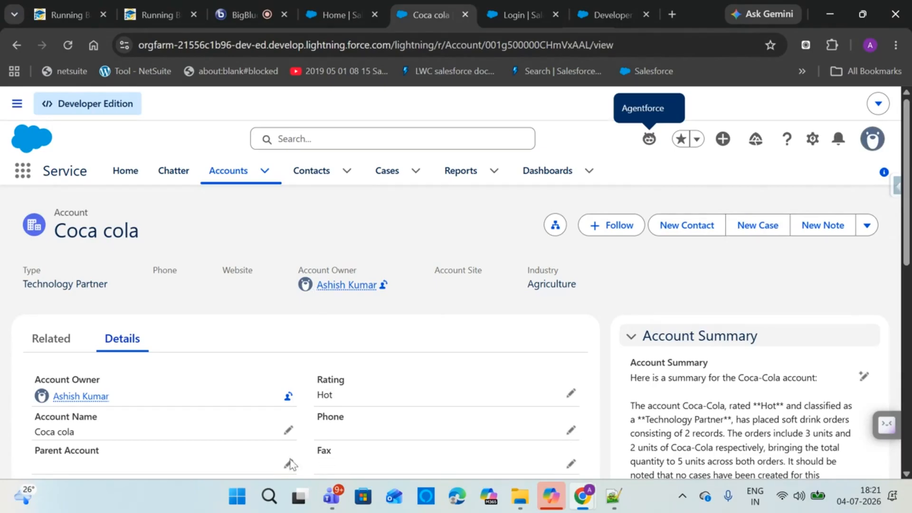
# Check in on the online class meeting and return to the Coca cola account record.
pyautogui.click(240, 14)
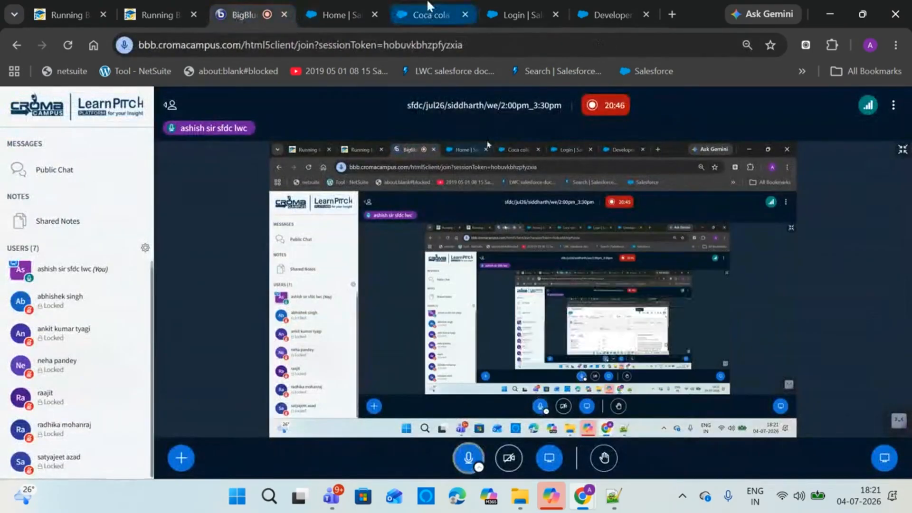
pyautogui.click(428, 14)
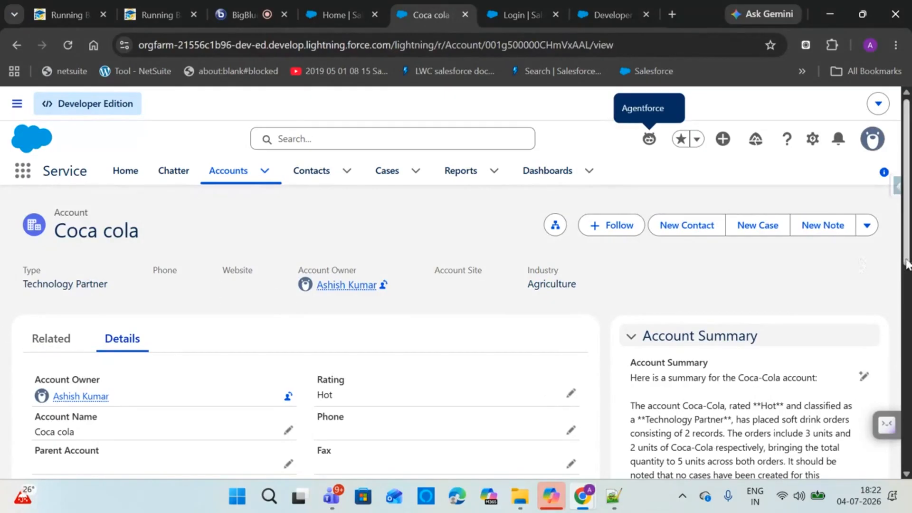
# Open Setup home in a new tab, dismissing the missing security contact notice, and go back to the class meeting.
pyautogui.click(814, 148)
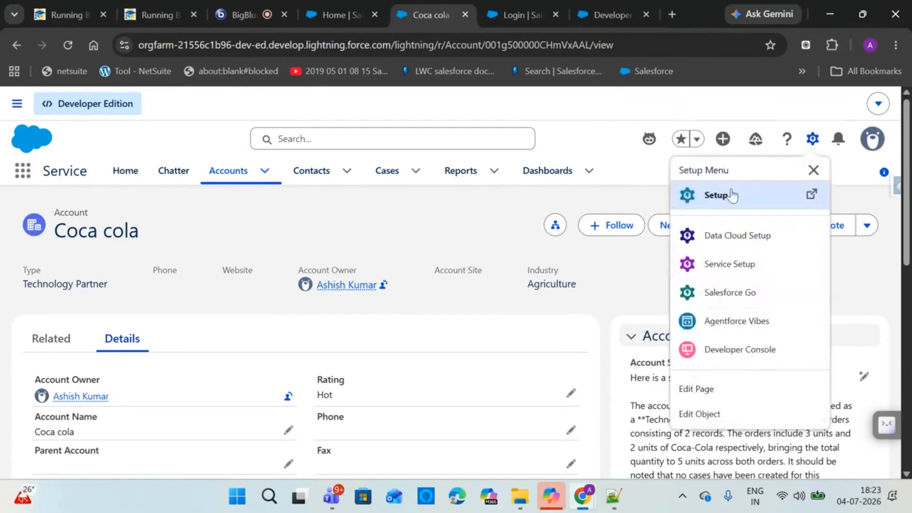
pyautogui.click(730, 195)
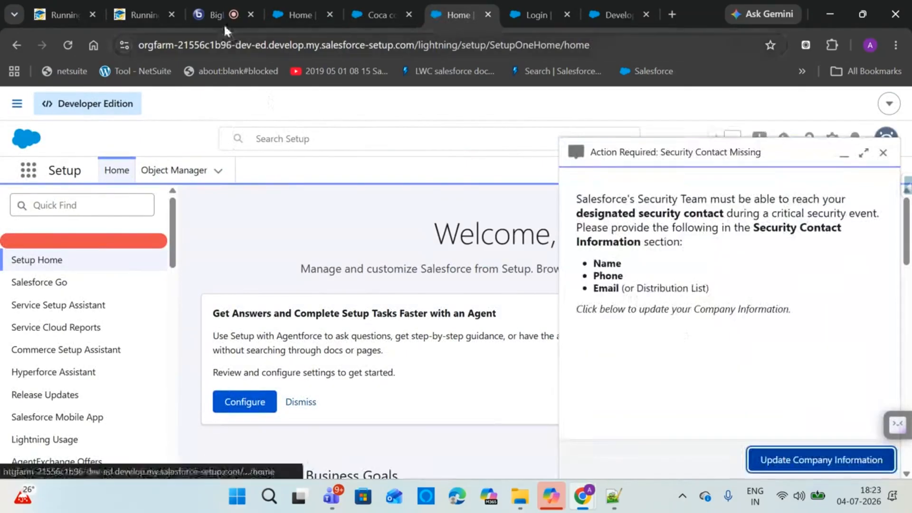
pyautogui.click(883, 153)
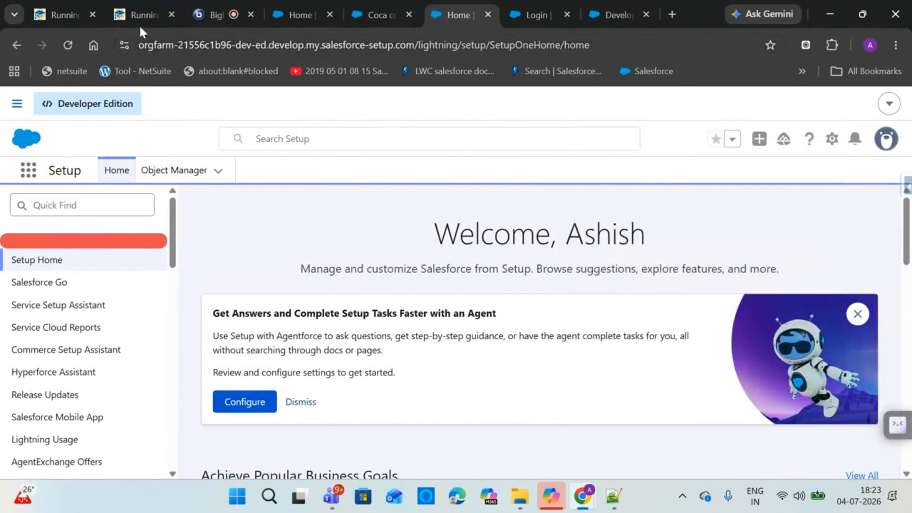
pyautogui.click(209, 3)
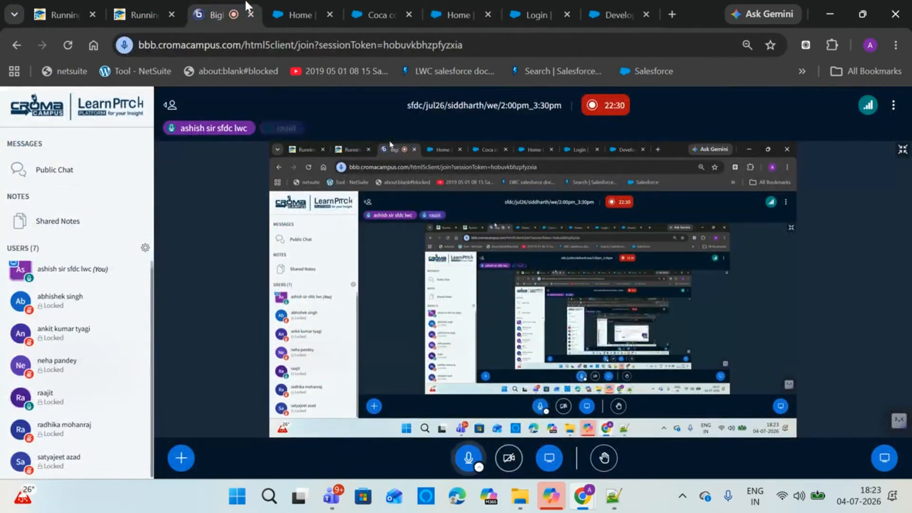
# Leave Setup and search Google for "salesforce license costs for different editions" in place of the Developer Edition sign-up page.
pyautogui.click(459, 15)
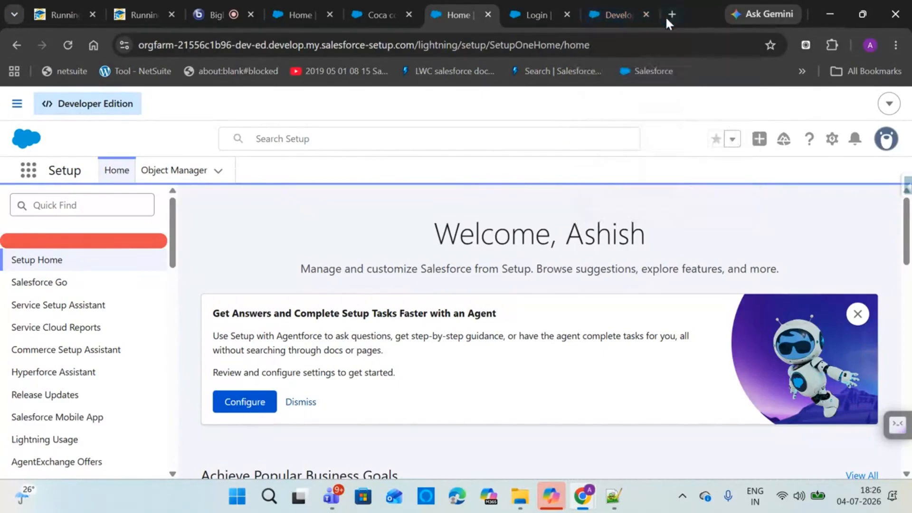
pyautogui.click(610, 15)
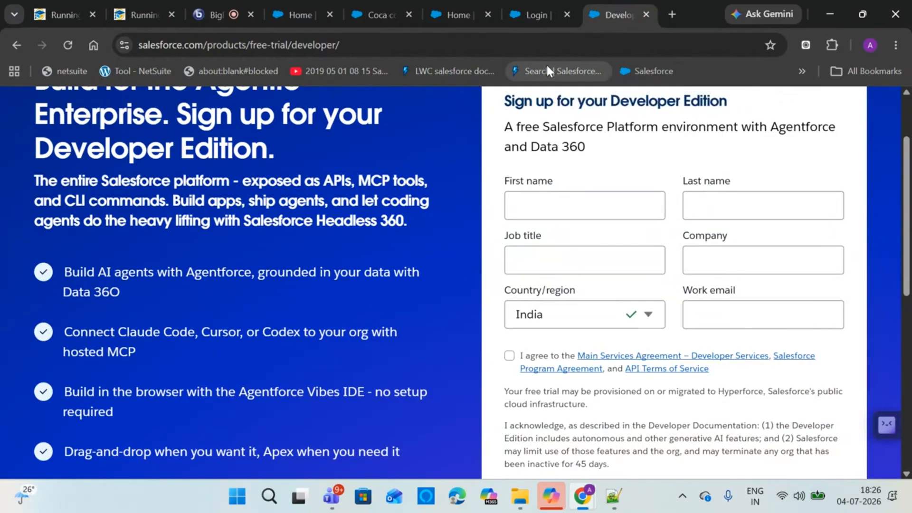
pyautogui.click(324, 47)
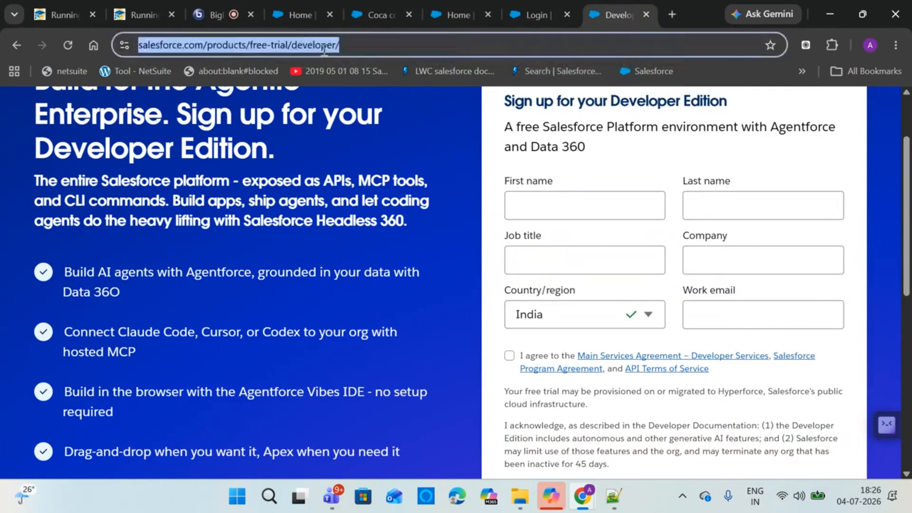
pyautogui.write('g')
pyautogui.press('Return')
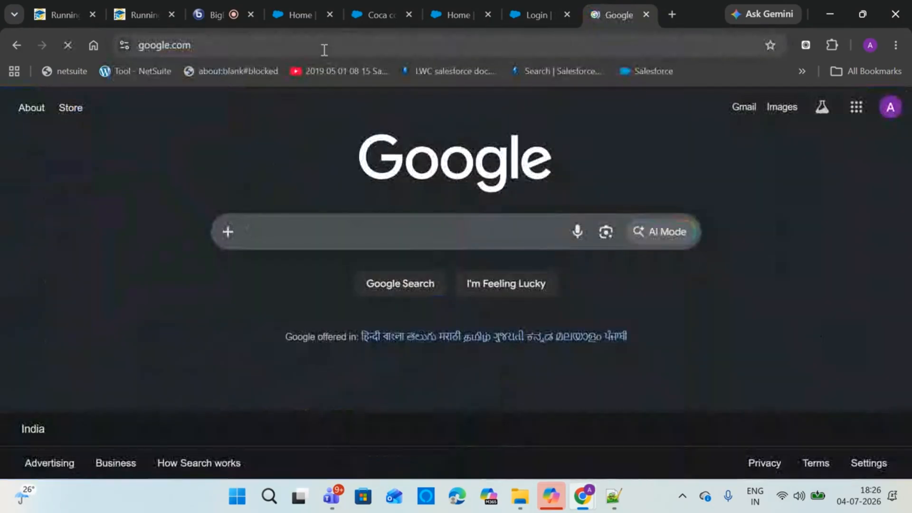
pyautogui.write('sales')
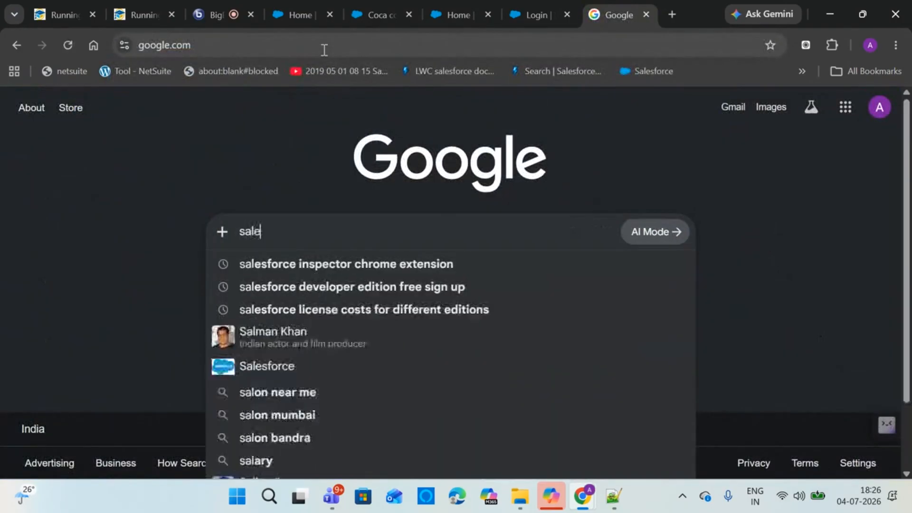
pyautogui.press('Down')
pyautogui.press('Down')
pyautogui.press('Down')
pyautogui.press('Return')
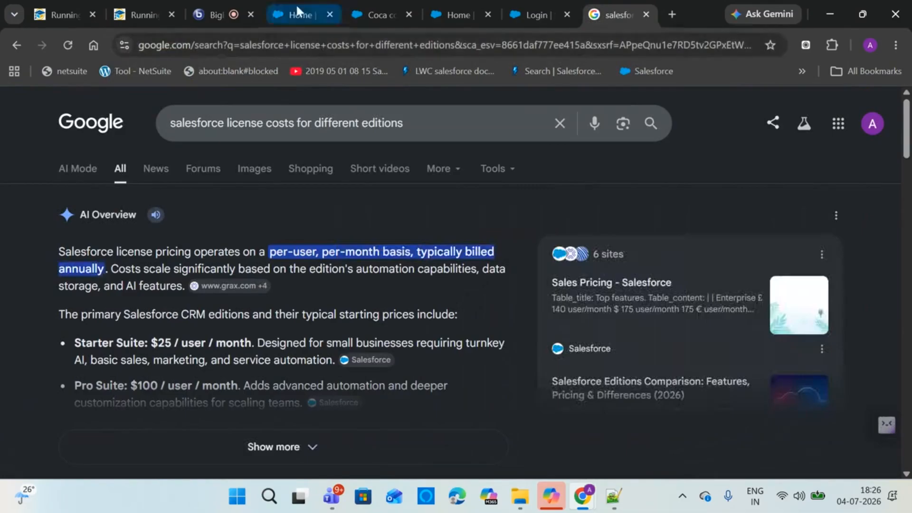
# Open the Salesforce pricing plans result and the grax.com edition comparison result in separate new tabs.
pyautogui.scroll(-6, 908, 138)
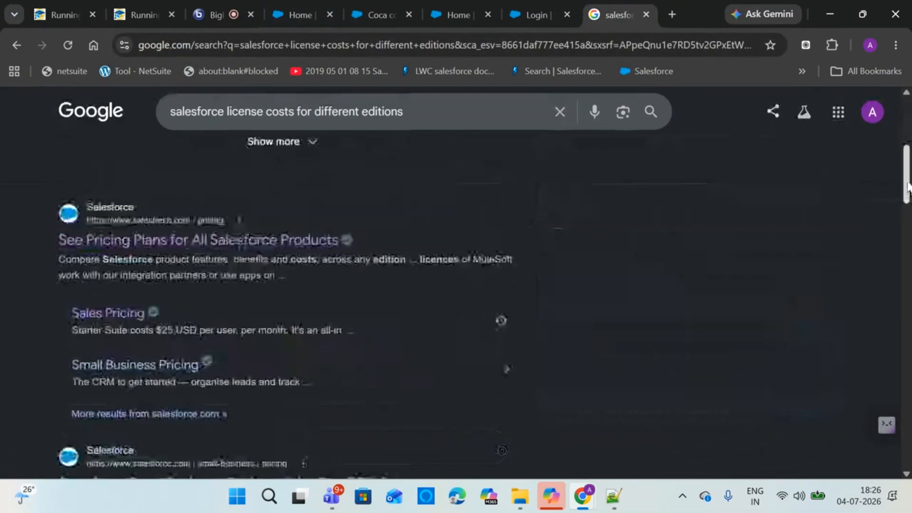
pyautogui.rightClick(232, 245)
pyautogui.click(305, 258)
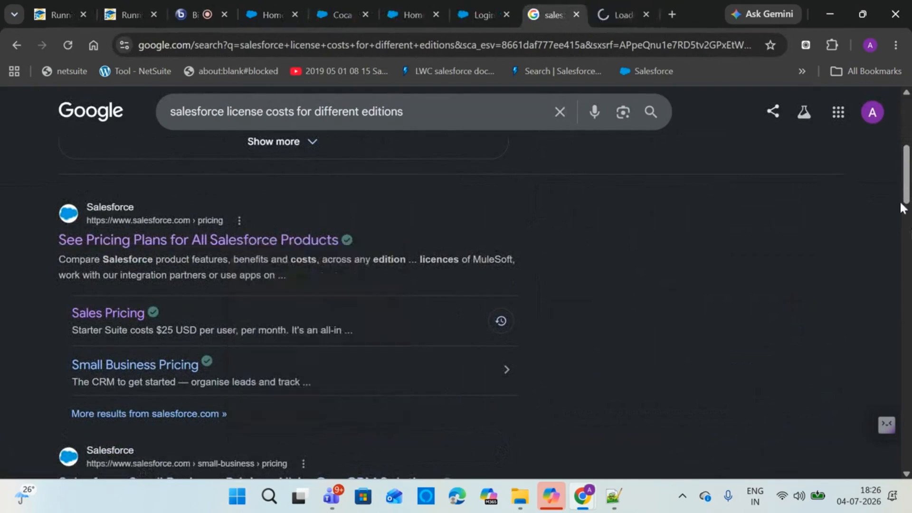
pyautogui.scroll(-5, 903, 208)
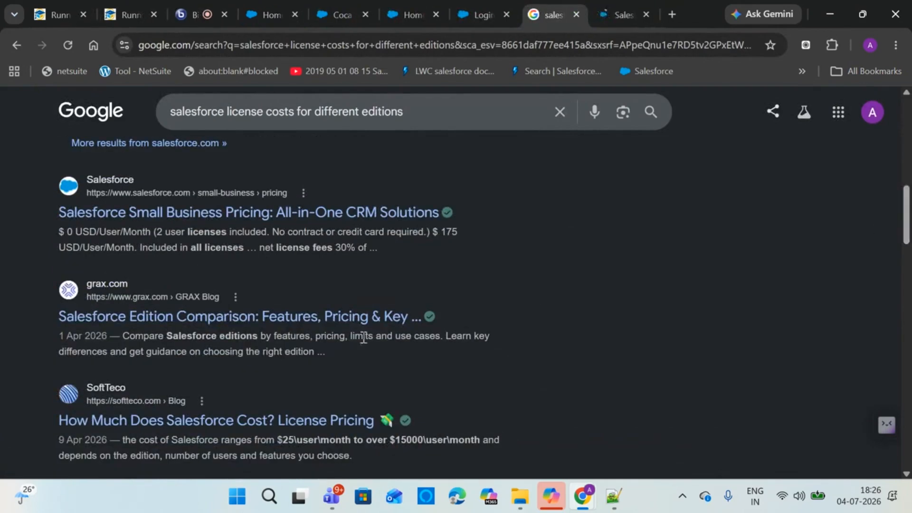
pyautogui.rightClick(288, 317)
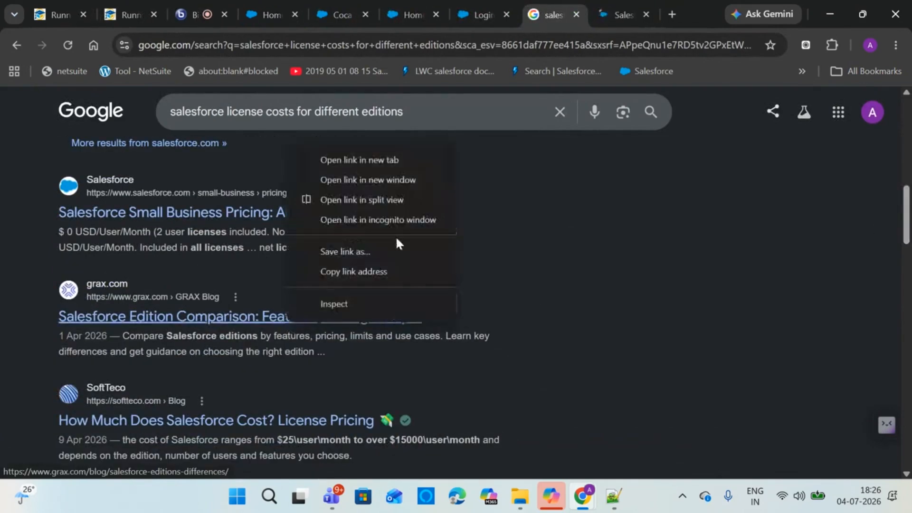
pyautogui.click(373, 159)
# View the Salesforce Product Pricing page and the grax.com edition comparison article, allowing all cookies on the article's site.
pyautogui.click(567, 12)
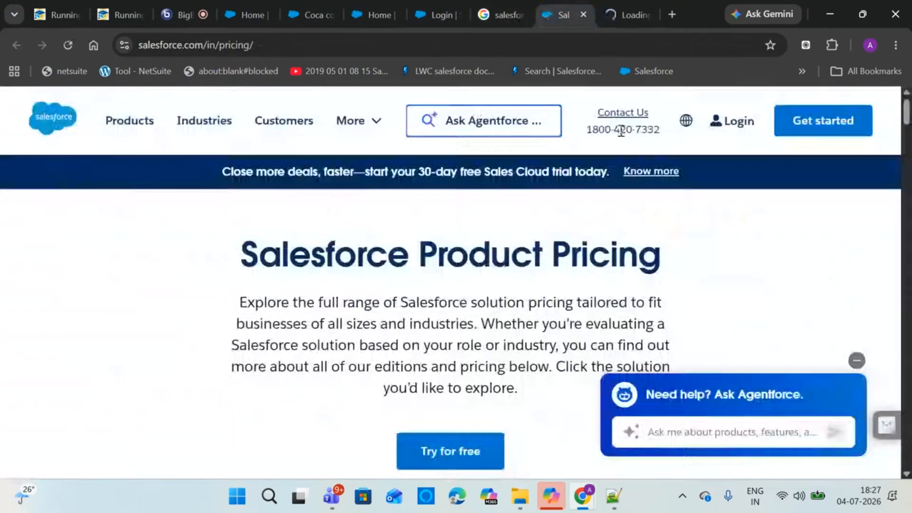
pyautogui.click(634, 6)
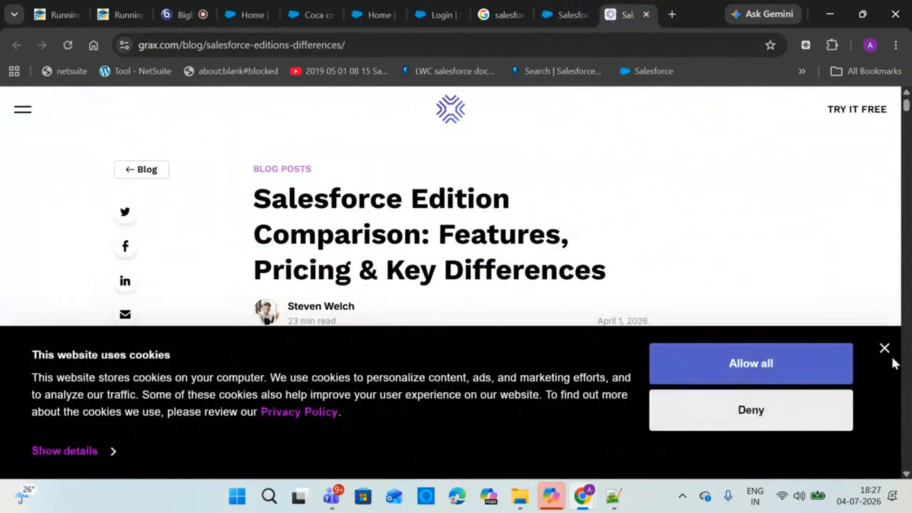
pyautogui.click(794, 374)
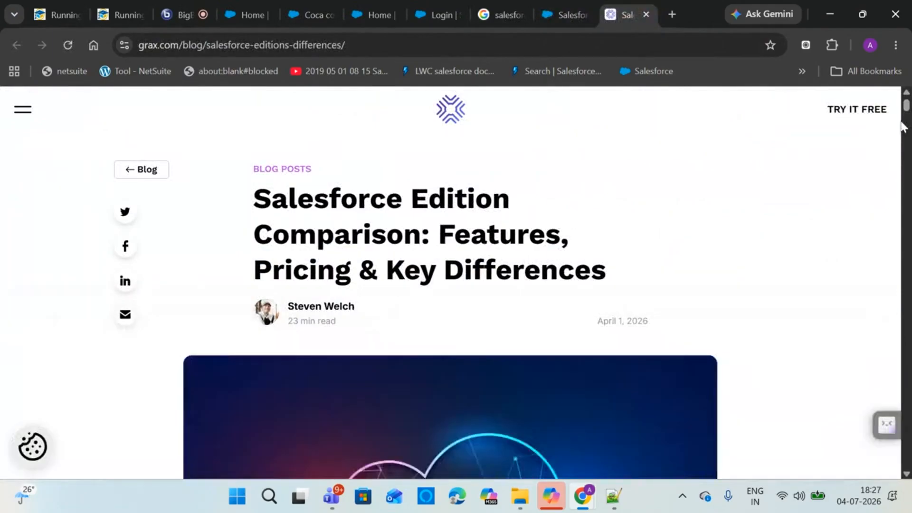
pyautogui.moveTo(906, 109)
pyautogui.mouseDown()
pyautogui.moveTo(907, 260)
pyautogui.moveTo(907, 102)
pyautogui.moveTo(907, 230)
pyautogui.moveTo(907, 114)
pyautogui.mouseUp()
pyautogui.click(557, 14)
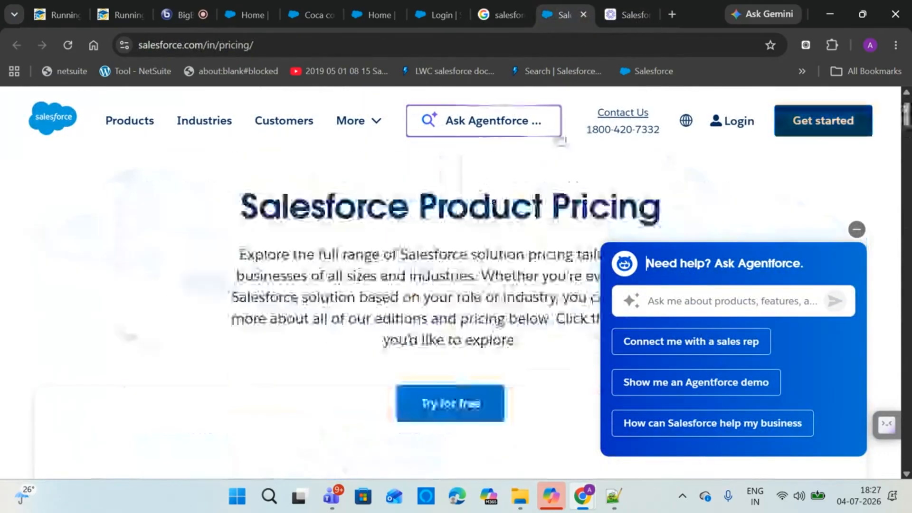
# Return to the Google results and search for "salesforce different editions and pricing" instead.
pyautogui.click(495, 15)
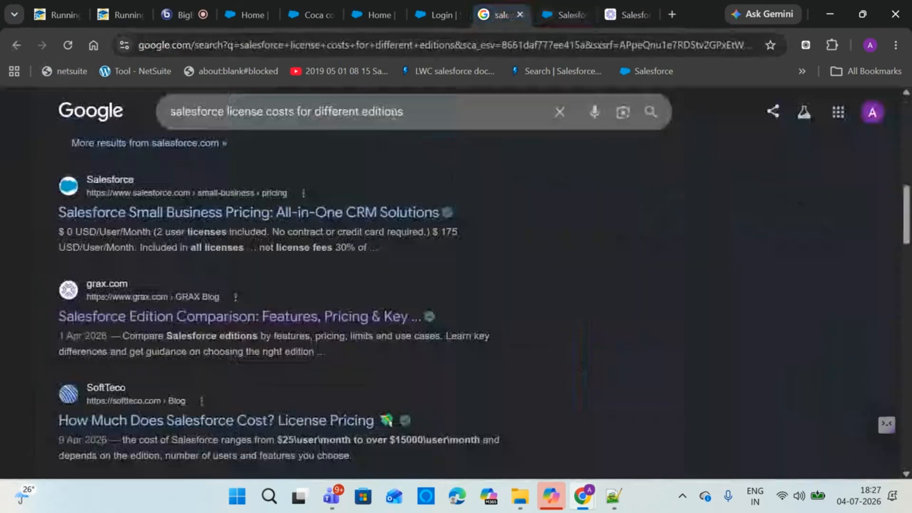
pyautogui.moveTo(907, 217); pyautogui.dragTo(892, 298)
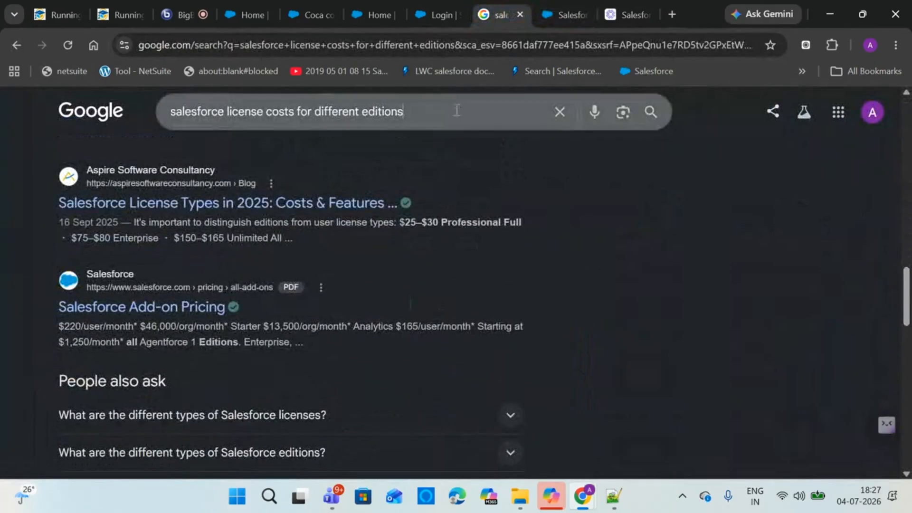
pyautogui.moveTo(456, 111); pyautogui.dragTo(114, 114)
pyautogui.write('sale')
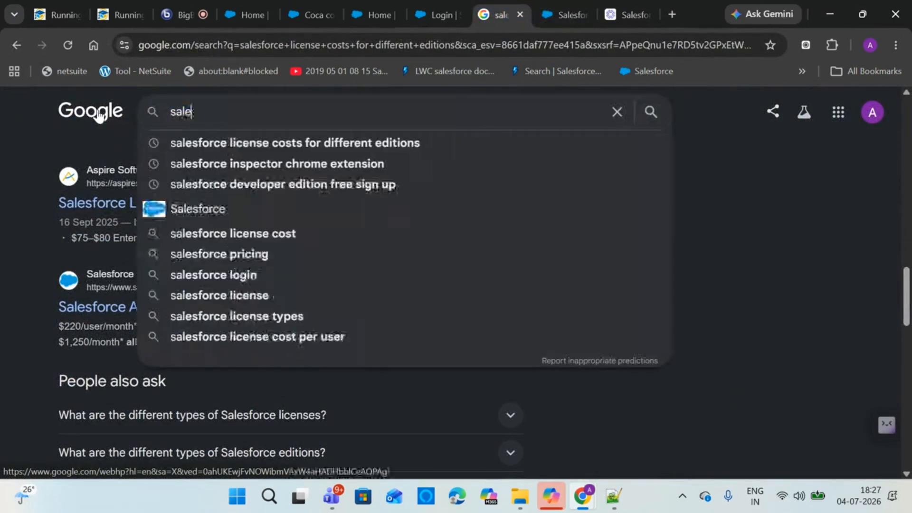
pyautogui.write('sforce d')
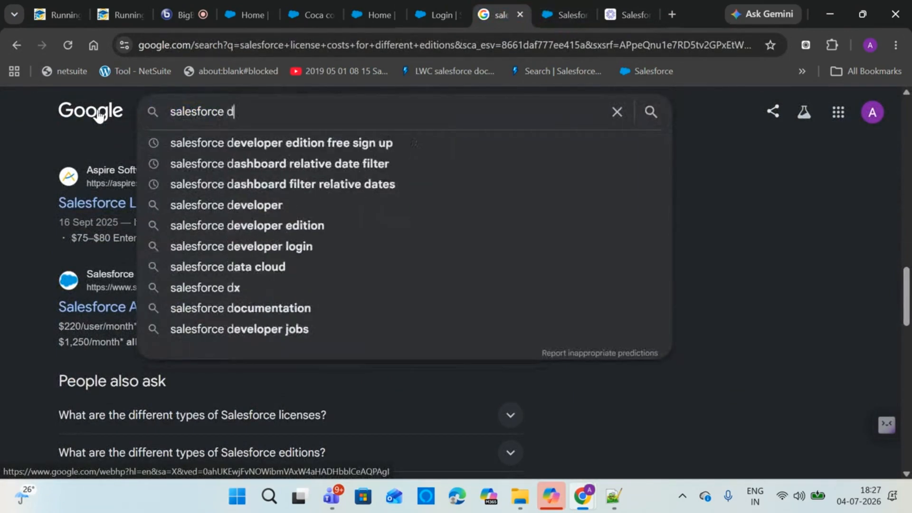
pyautogui.write('ifferen')
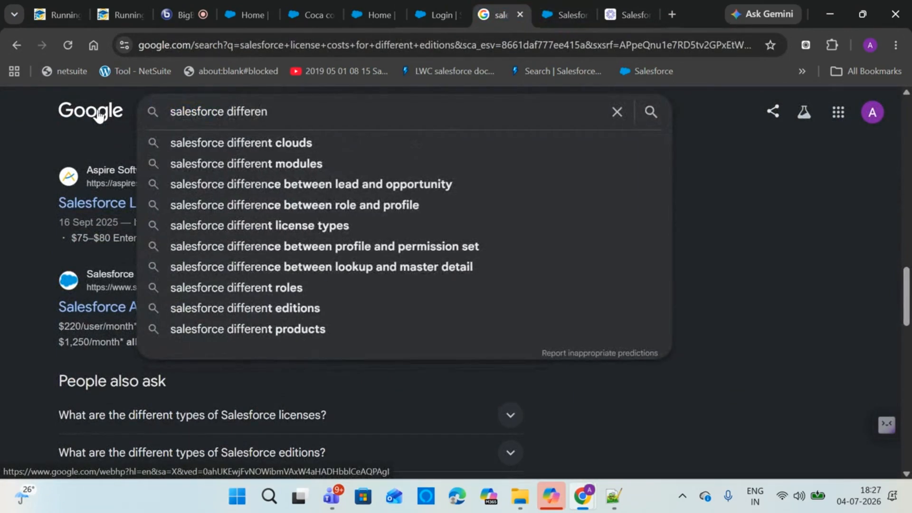
pyautogui.write('t e')
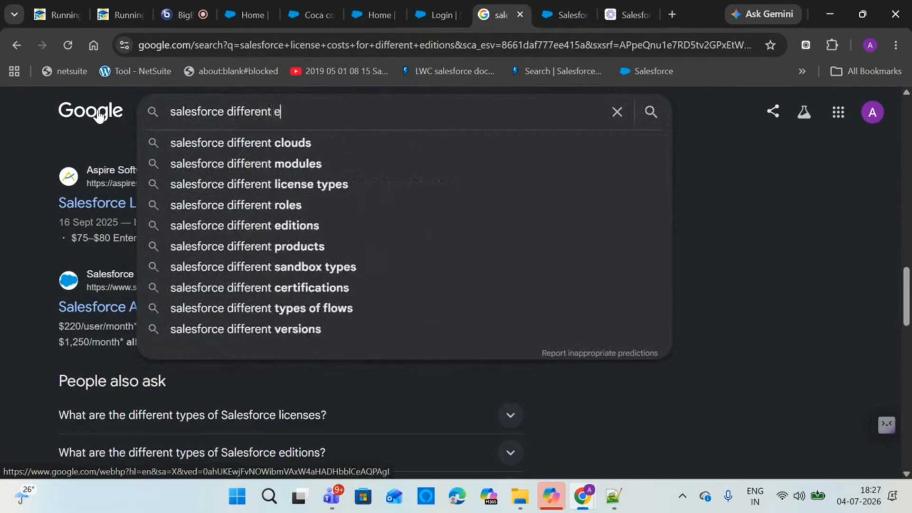
pyautogui.write('ditions and')
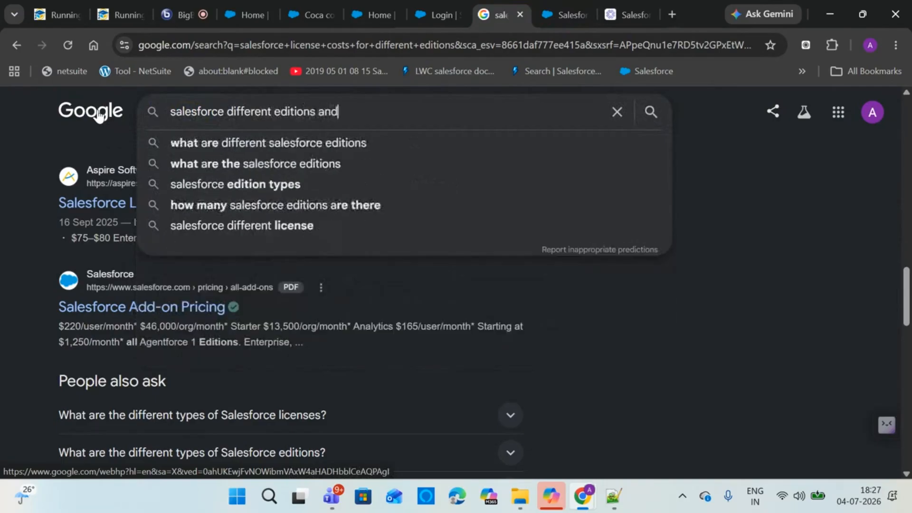
pyautogui.write(' p')
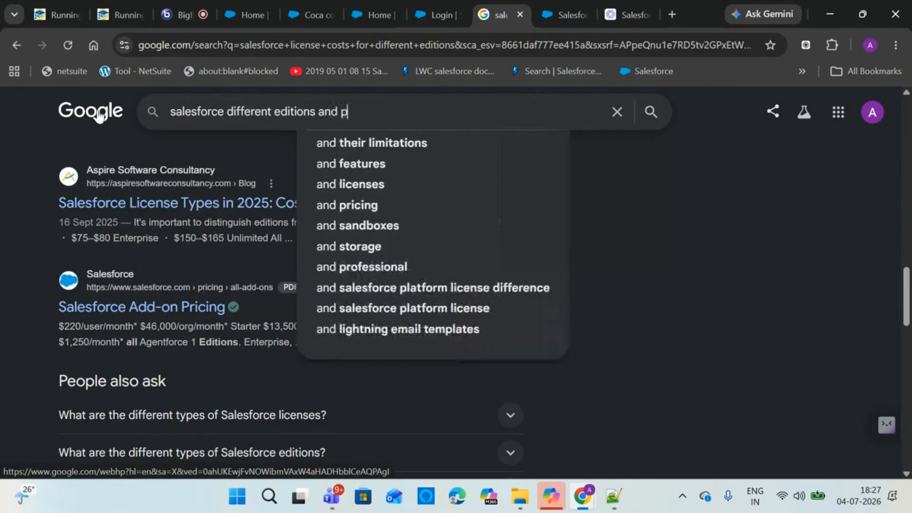
pyautogui.write('ricing')
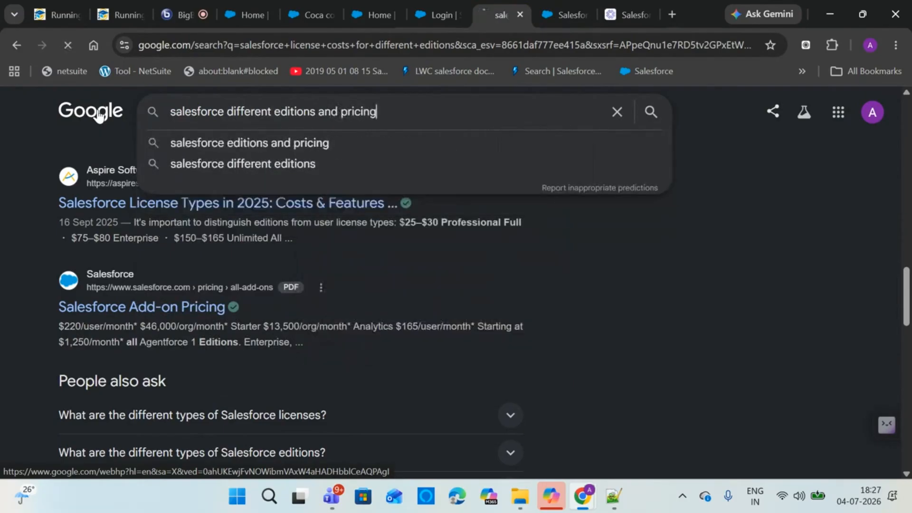
pyautogui.press('Return')
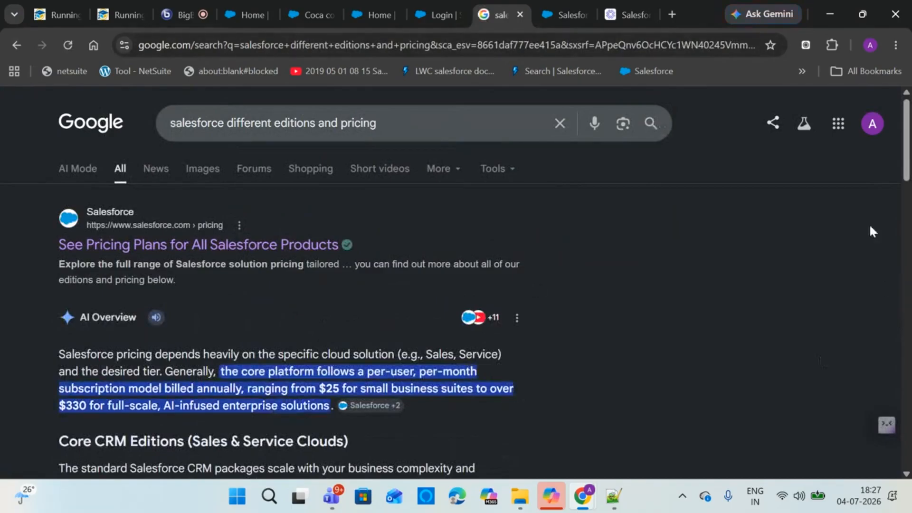
# Open Salesforce's Sales Pricing search result in a new tab, browse the remaining results, and switch to that page.
pyautogui.scroll(-5, 903, 205)
pyautogui.scroll(-3, 903, 204)
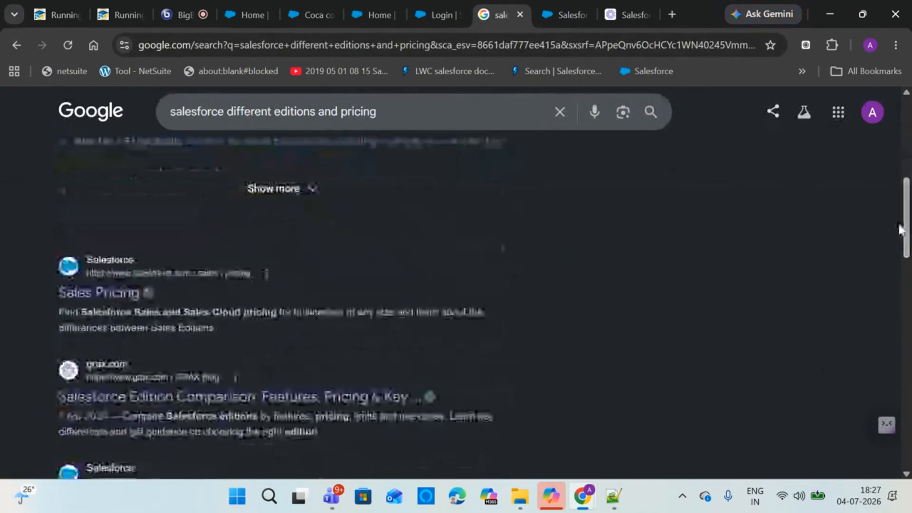
pyautogui.rightClick(95, 295)
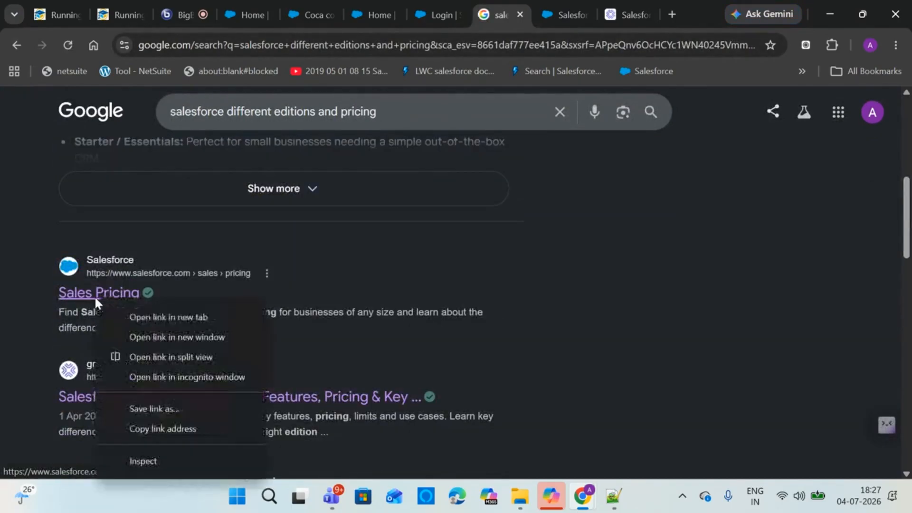
pyautogui.click(139, 314)
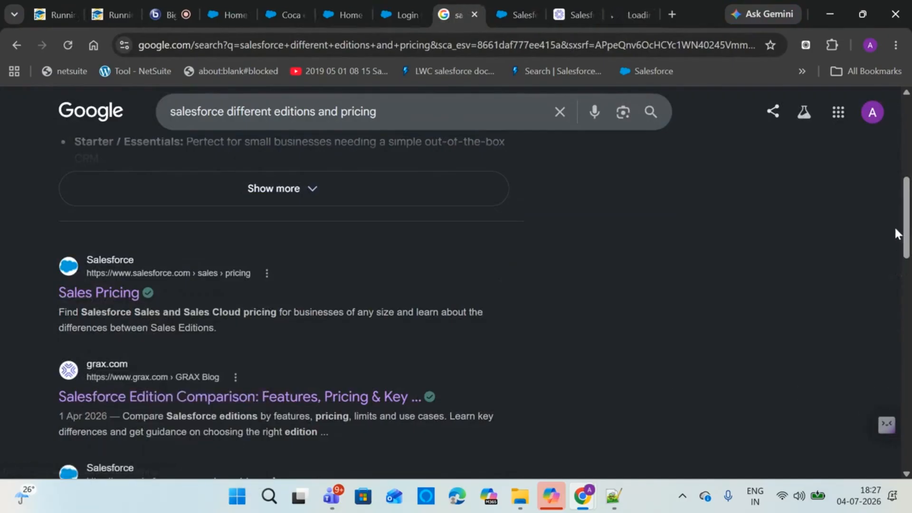
pyautogui.moveTo(904, 233); pyautogui.dragTo(904, 319)
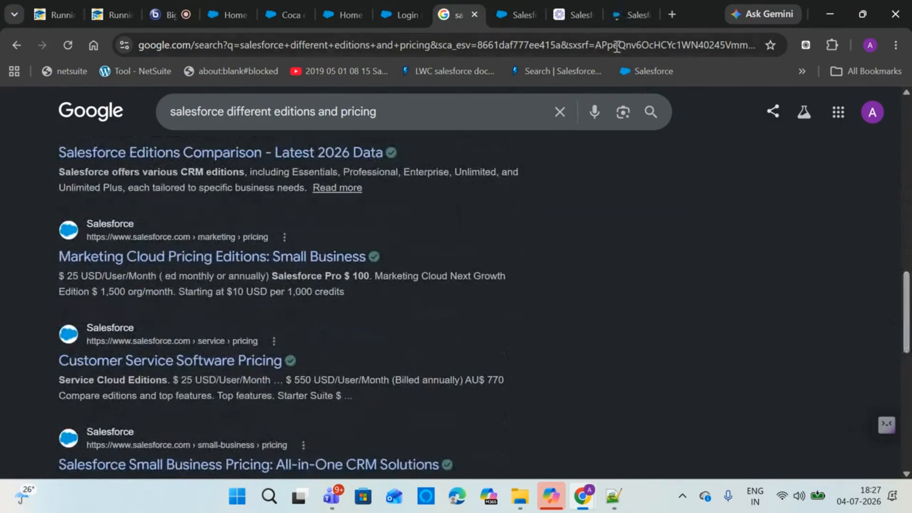
pyautogui.click(628, 14)
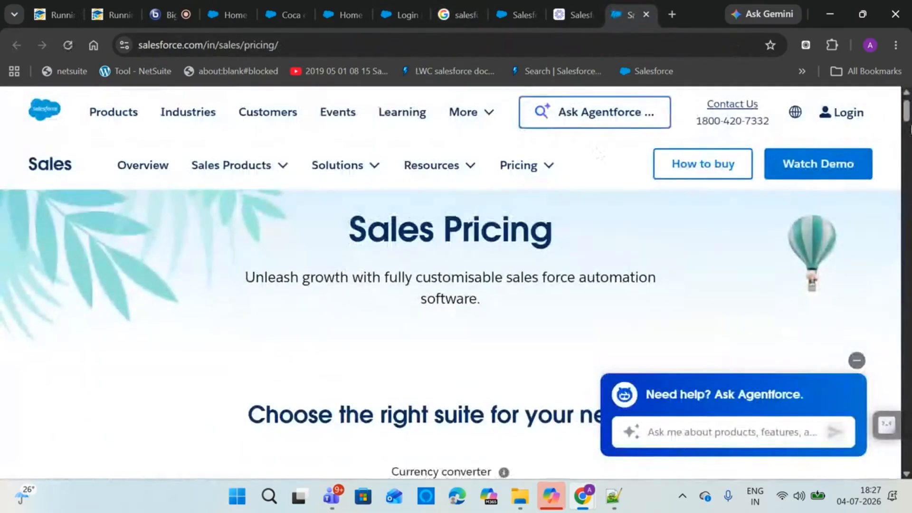
# Minimize the Agentforce help prompt and bookmark the Sales Pricing page as "Salesforce Sales Pricing | Salesforce IN" in the AI folder.
pyautogui.scroll(-6, 908, 129)
pyautogui.click(858, 229)
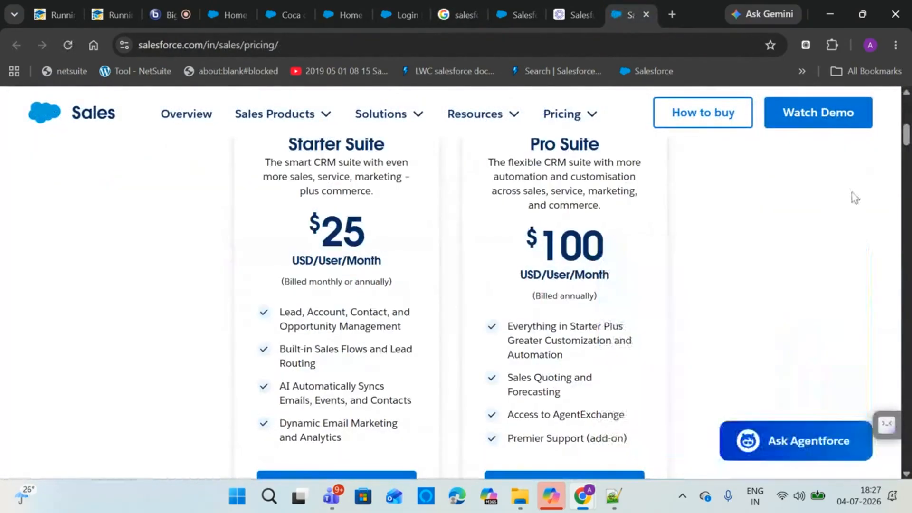
pyautogui.click(770, 45)
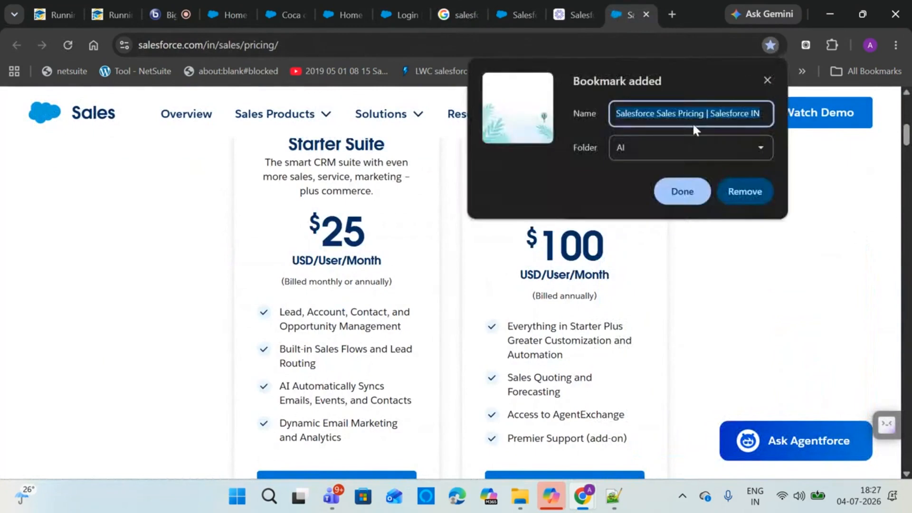
pyautogui.click(682, 192)
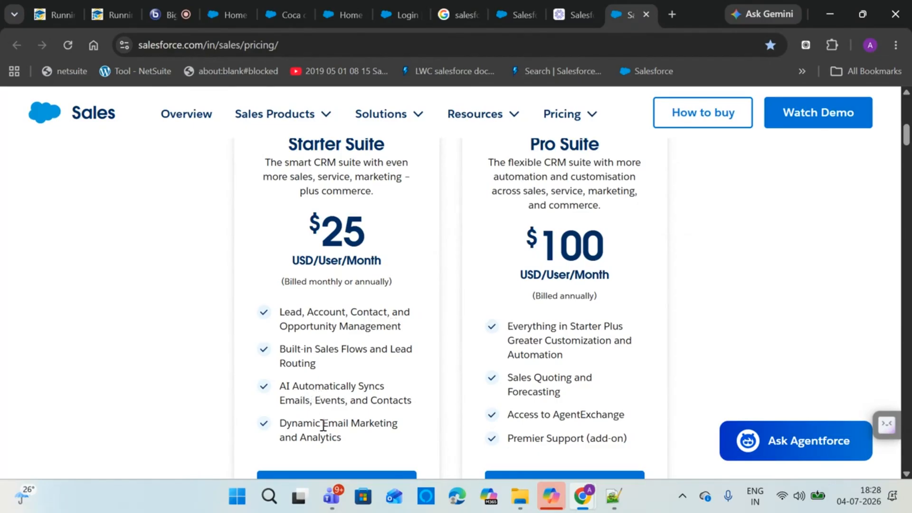
# Examine the Starter Suite and Pro Suite prices and included features on the Sales Pricing page.
pyautogui.scroll(-3, 908, 152)
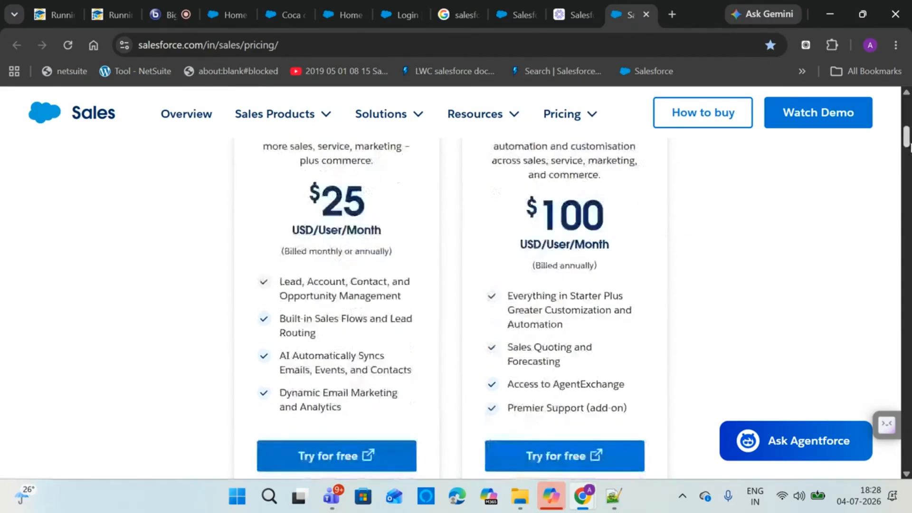
pyautogui.scroll(5, 245, 282)
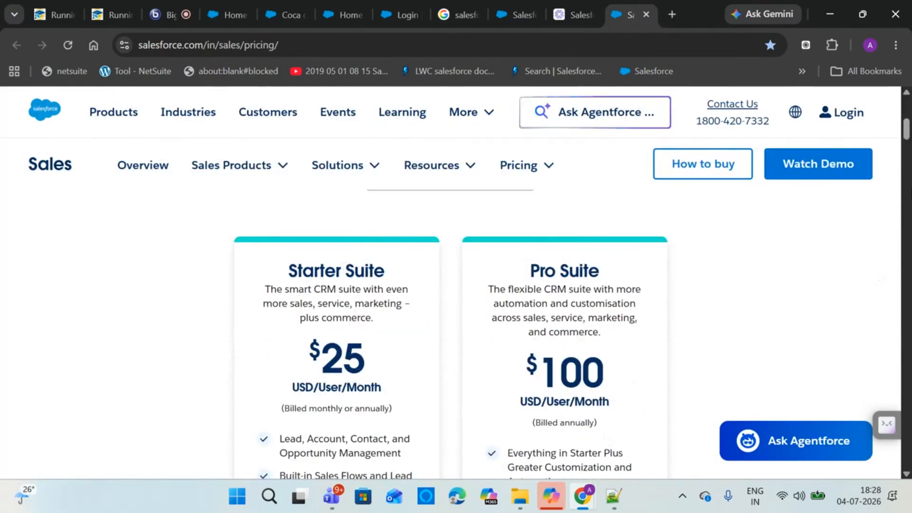
pyautogui.scroll(-3, 908, 138)
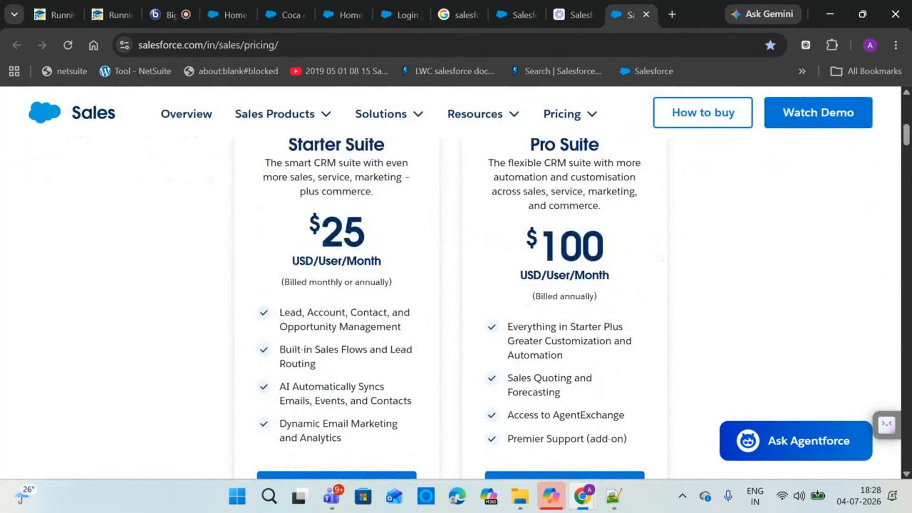
# Examine the prices and included features of the Enterprise, Unlimited and Agentforce 1 Sales plans on the Sales Pricing page.
pyautogui.scroll(-10, 908, 157)
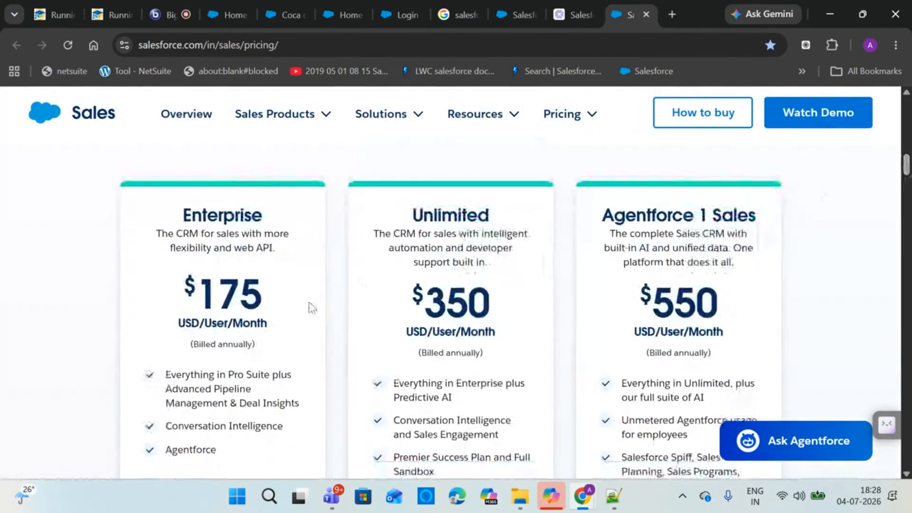
pyautogui.moveTo(181, 214); pyautogui.dragTo(467, 212)
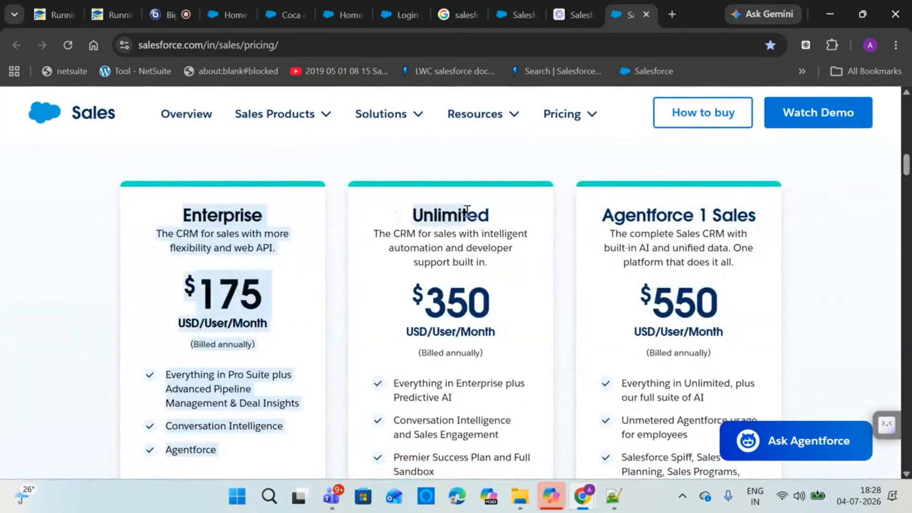
pyautogui.click(493, 219)
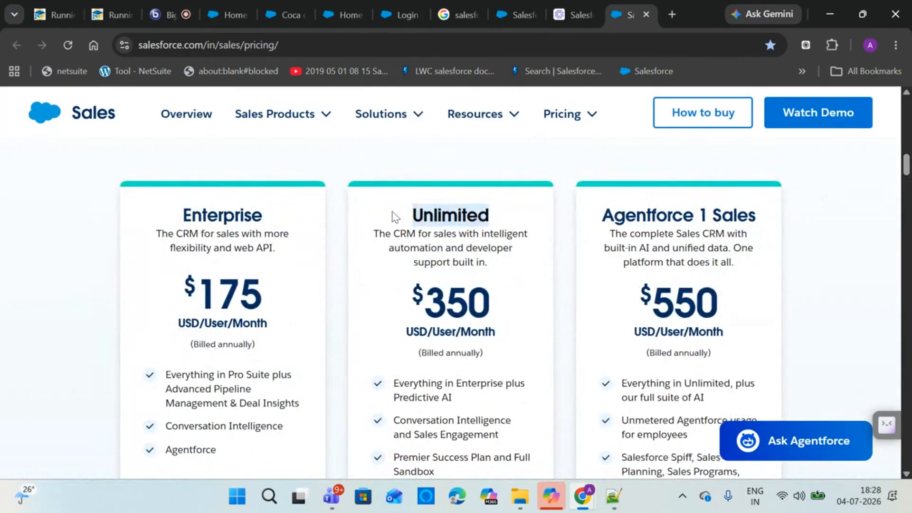
pyautogui.click(517, 310)
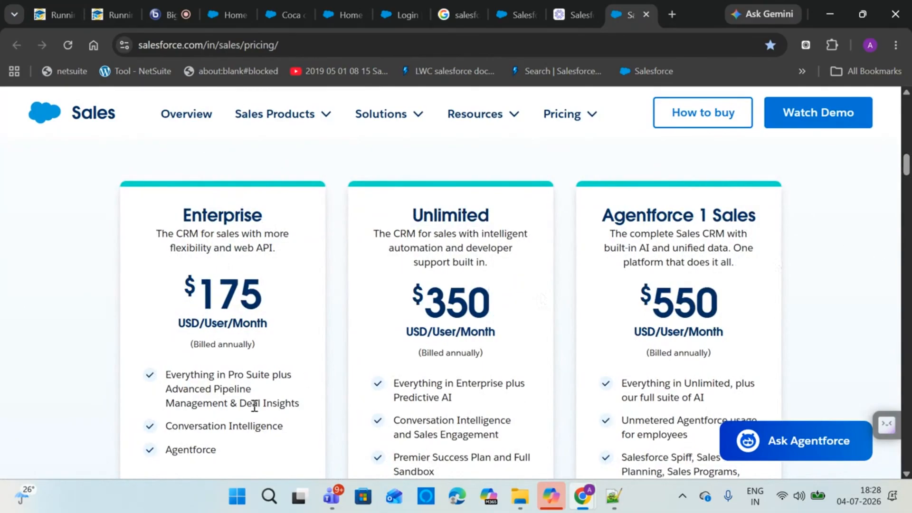
pyautogui.moveTo(183, 216); pyautogui.dragTo(271, 218)
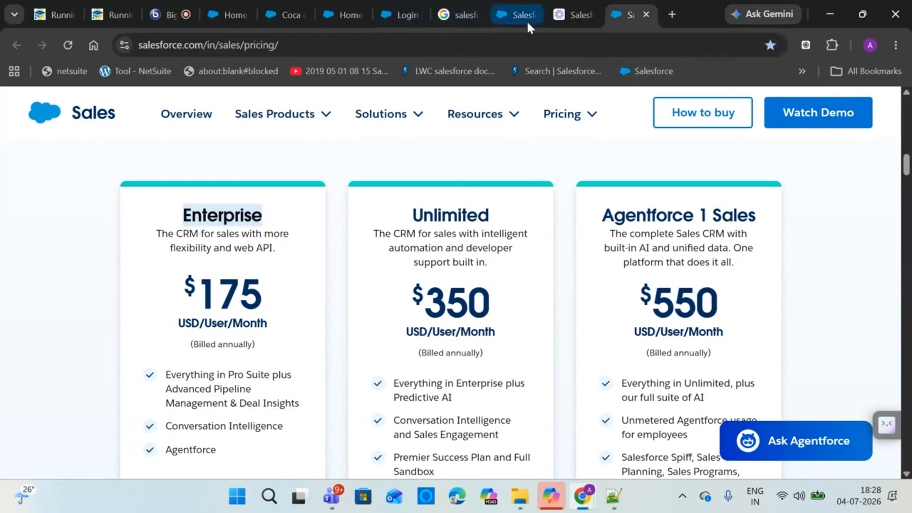
# Glance at the Developer Edition org's Setup home and return to the Enterprise plan's features on the Sales Pricing page.
pyautogui.moveTo(523, 16)
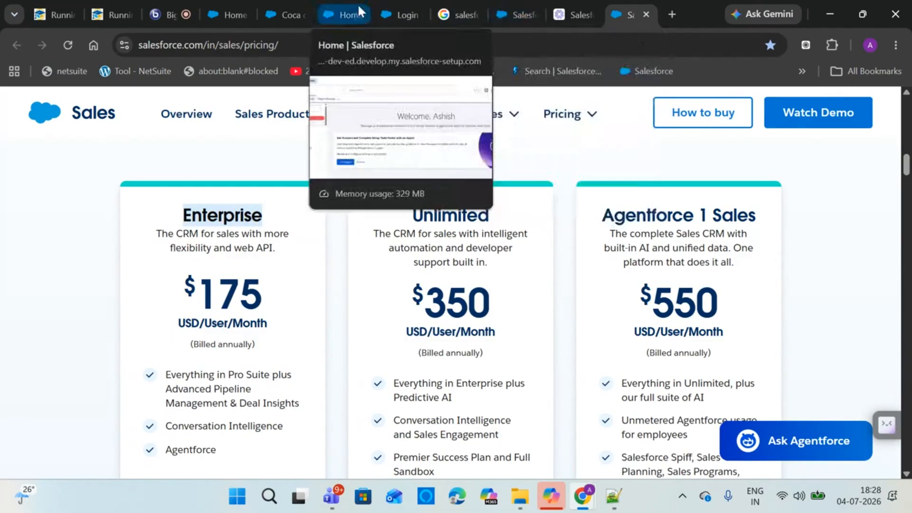
pyautogui.click(354, 12)
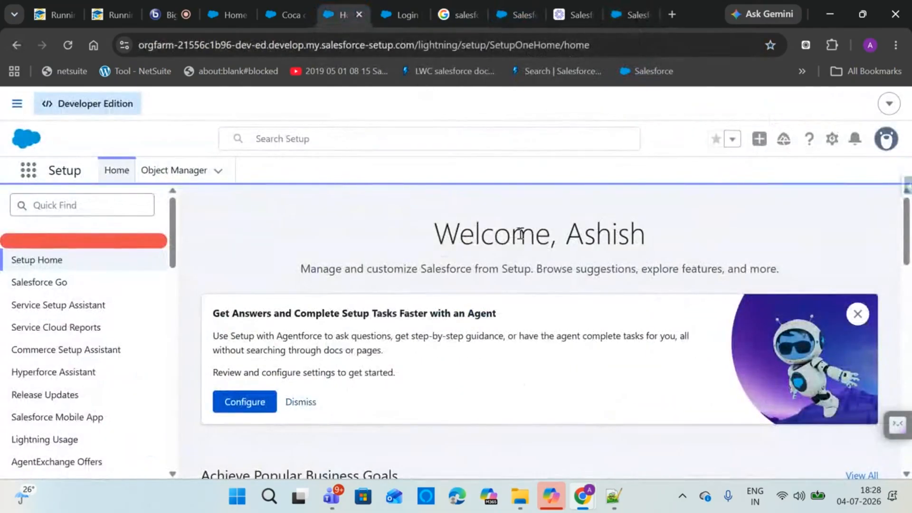
pyautogui.click(620, 4)
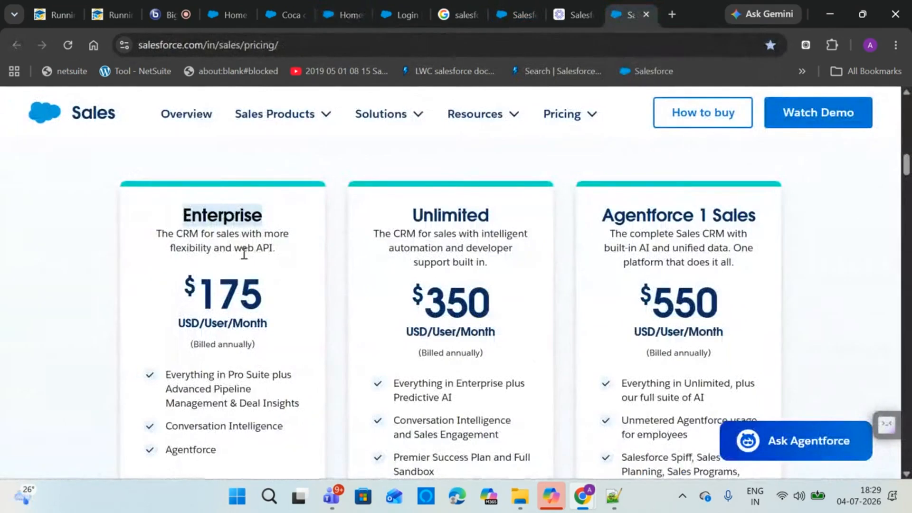
pyautogui.click(242, 449)
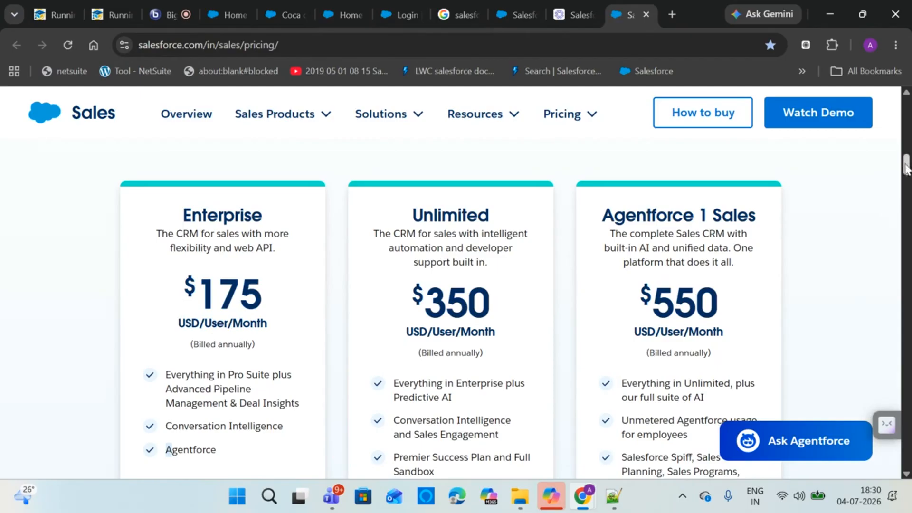
# Examine the Top features comparison table across the Sales editions and return to the Enterprise, Unlimited and Agentforce 1 Sales plans.
pyautogui.moveTo(906, 166); pyautogui.dragTo(901, 214)
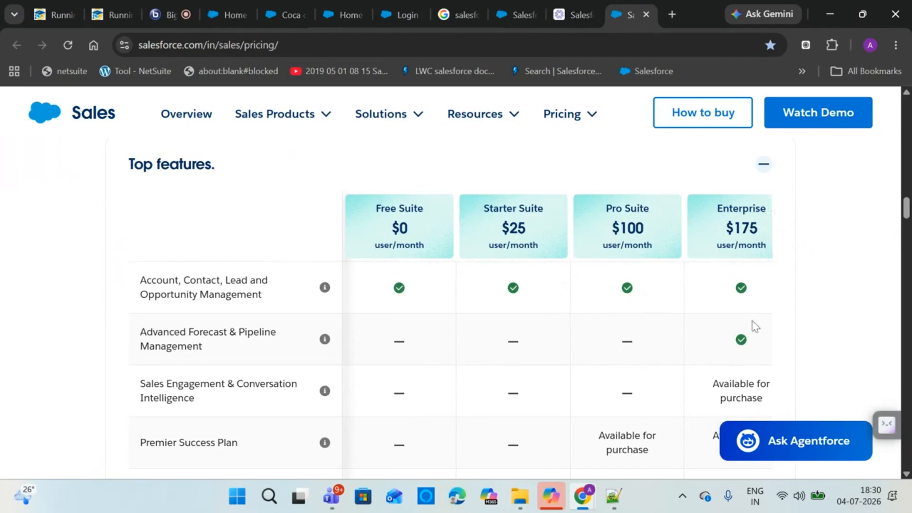
pyautogui.moveTo(907, 208); pyautogui.dragTo(907, 218)
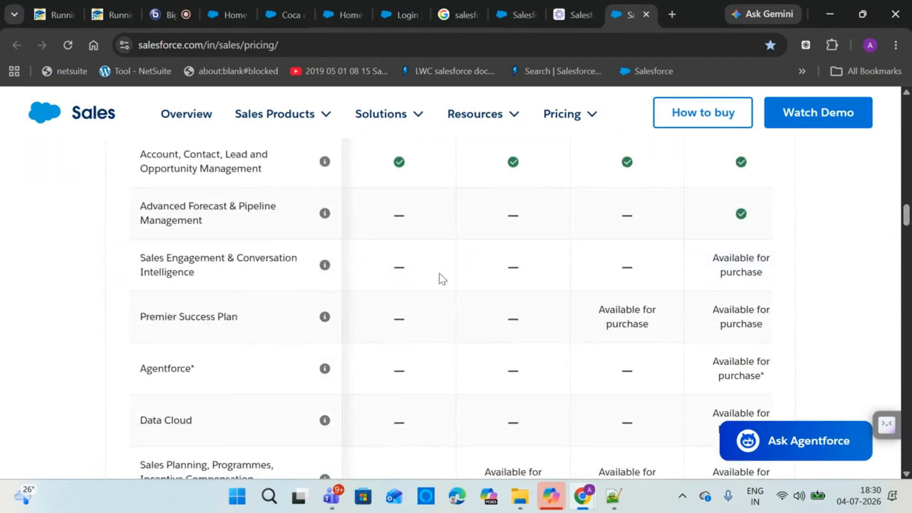
pyautogui.moveTo(907, 213); pyautogui.dragTo(906, 215)
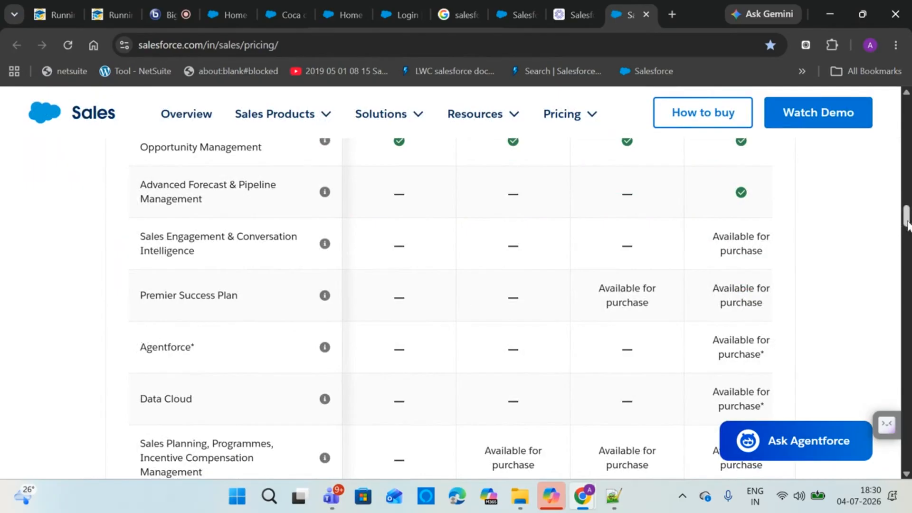
pyautogui.moveTo(908, 220); pyautogui.dragTo(905, 165)
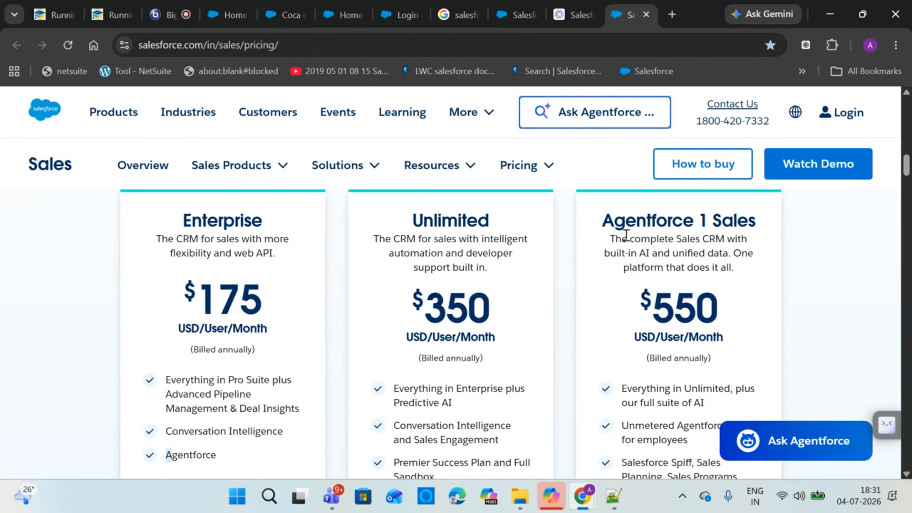
# Open Setup from the Coca cola account, search Quick Find for "company" and open the Company Information page.
pyautogui.click(286, 15)
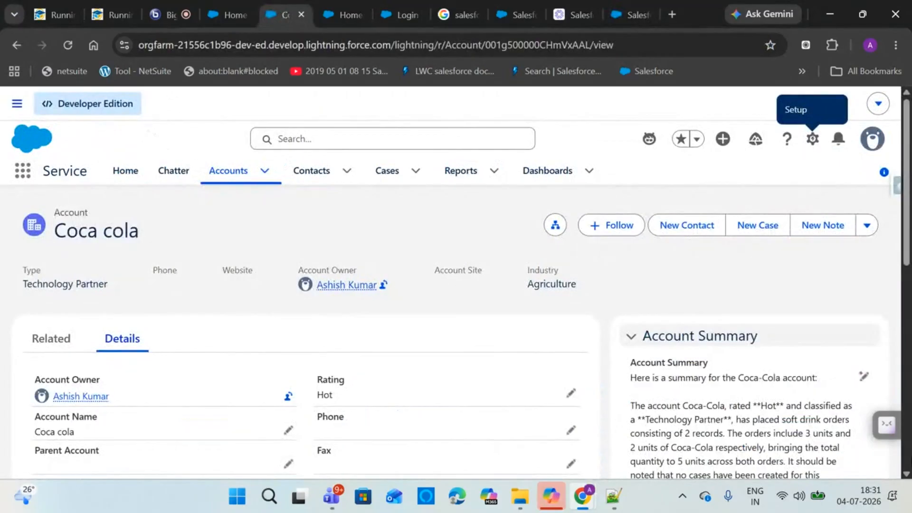
pyautogui.click(813, 139)
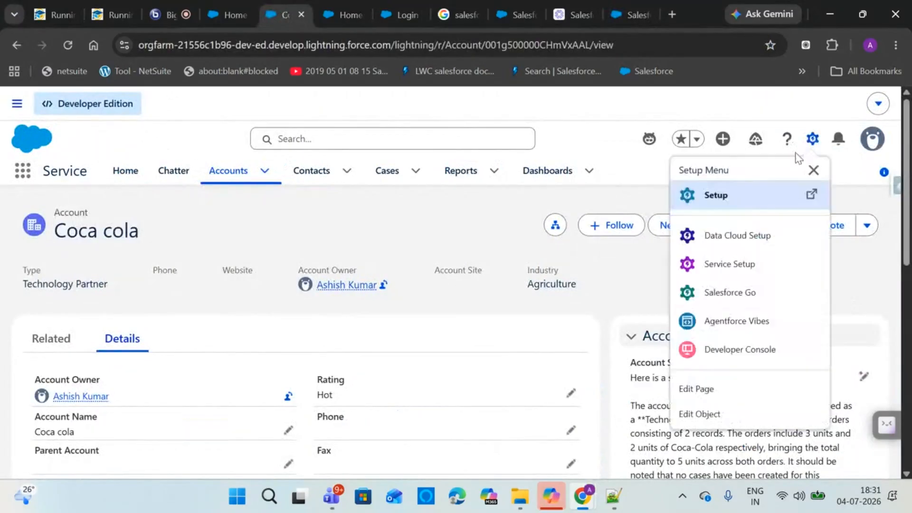
pyautogui.click(742, 205)
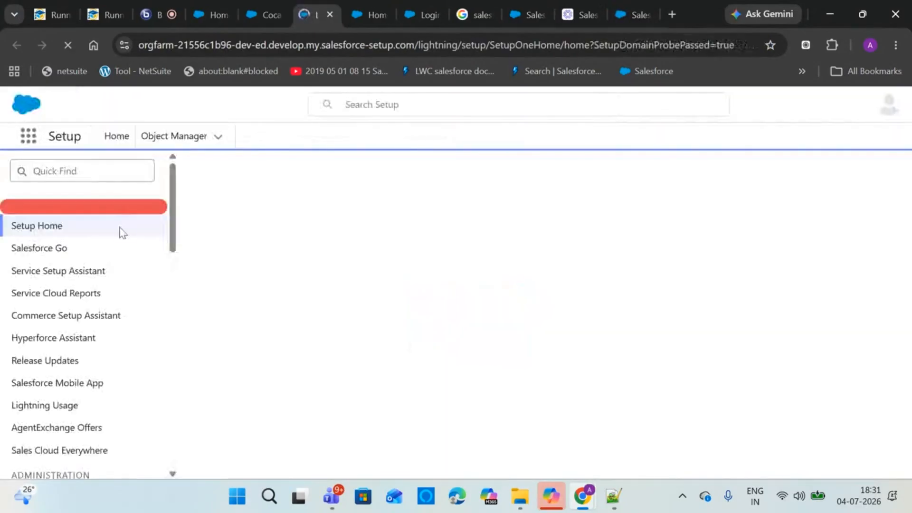
pyautogui.click(85, 169)
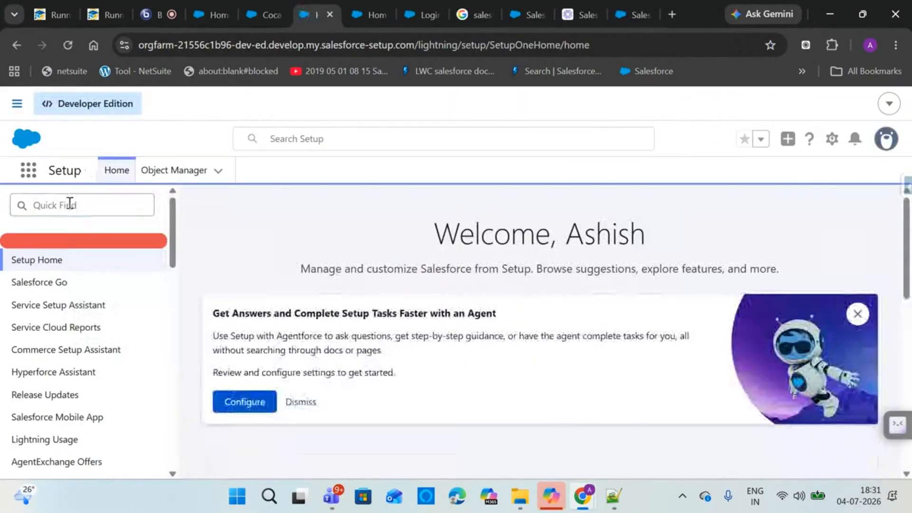
pyautogui.click(70, 205)
pyautogui.write('c')
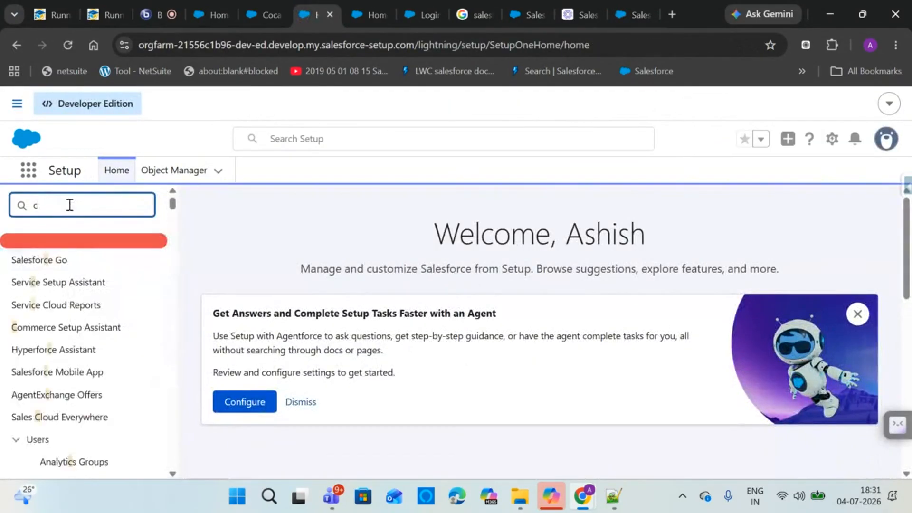
pyautogui.write('ompany')
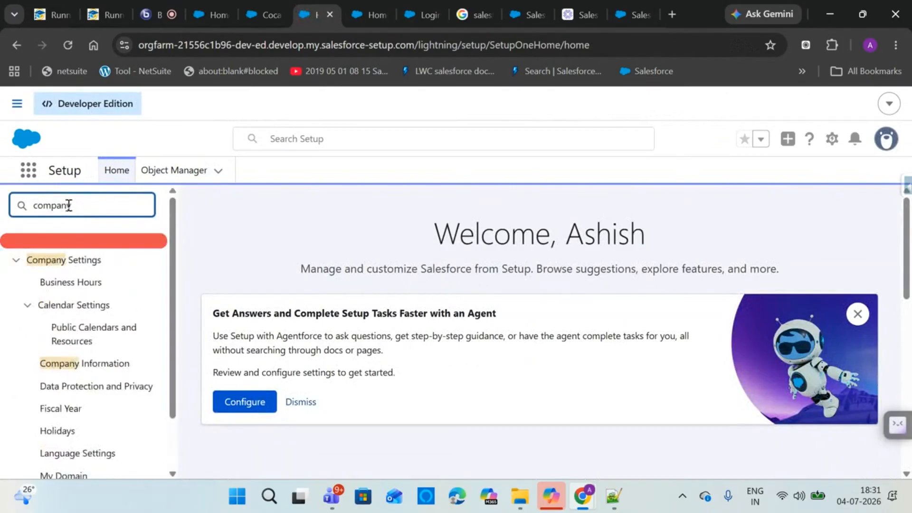
pyautogui.click(97, 369)
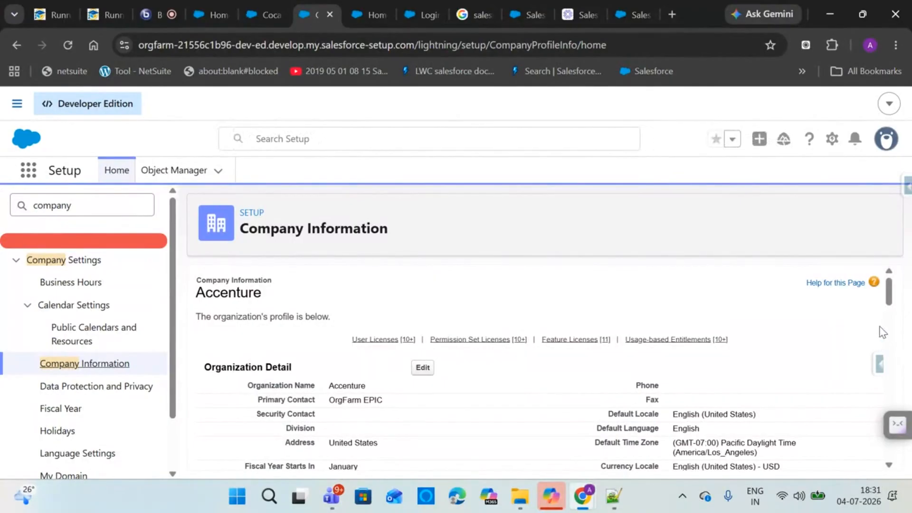
# Examine the organization details and User Licenses on the Company Information page, and clear the Quick Find search.
pyautogui.scroll(-1, 890, 307)
pyautogui.moveTo(890, 307); pyautogui.dragTo(889, 316)
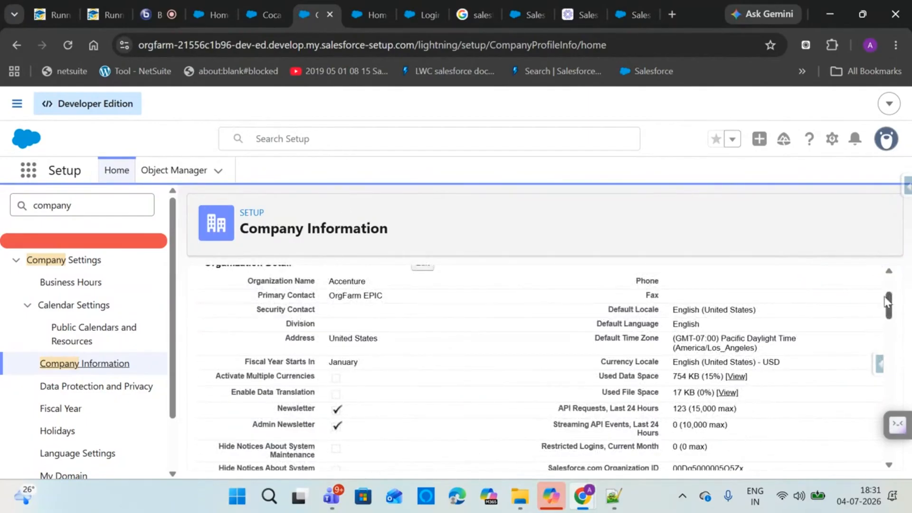
pyautogui.moveTo(890, 310); pyautogui.dragTo(892, 320)
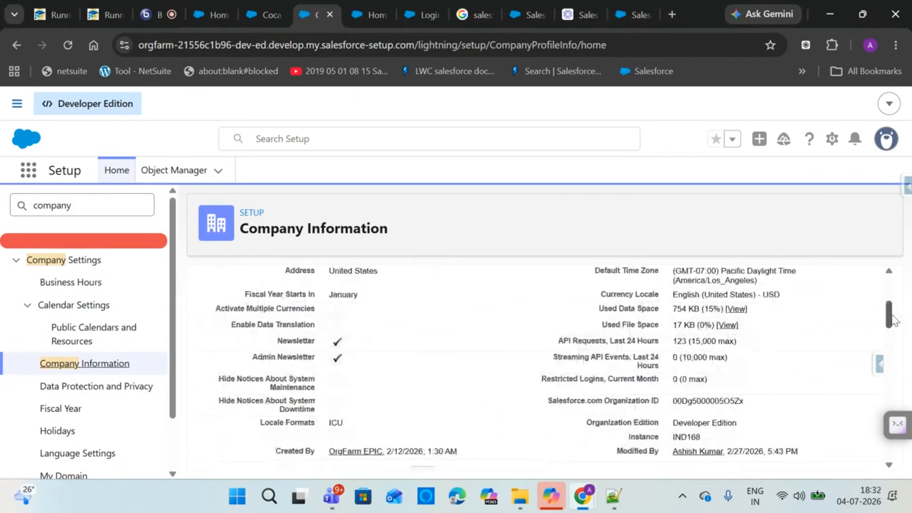
pyautogui.moveTo(893, 321); pyautogui.dragTo(891, 342)
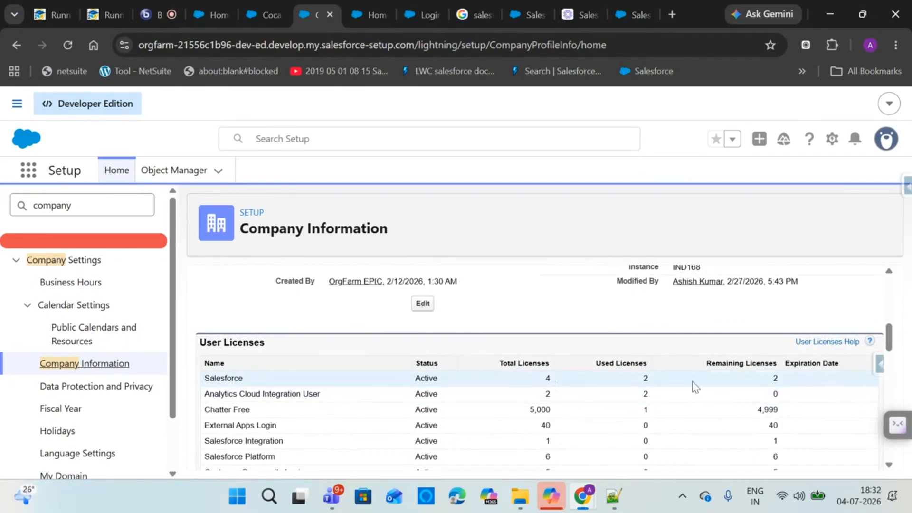
pyautogui.moveTo(888, 345); pyautogui.dragTo(886, 309)
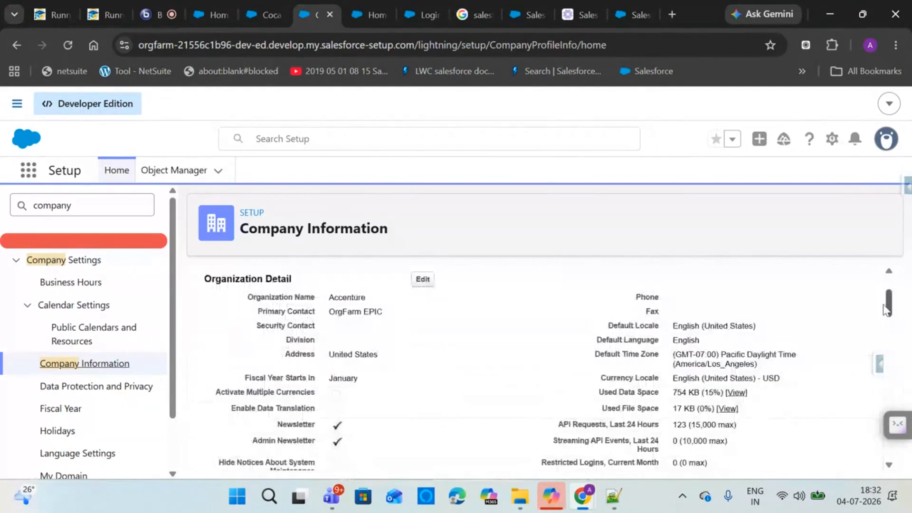
pyautogui.moveTo(886, 310)
pyautogui.mouseDown()
pyautogui.moveTo(871, 350)
pyautogui.moveTo(869, 416)
pyautogui.moveTo(872, 317)
pyautogui.mouseUp()
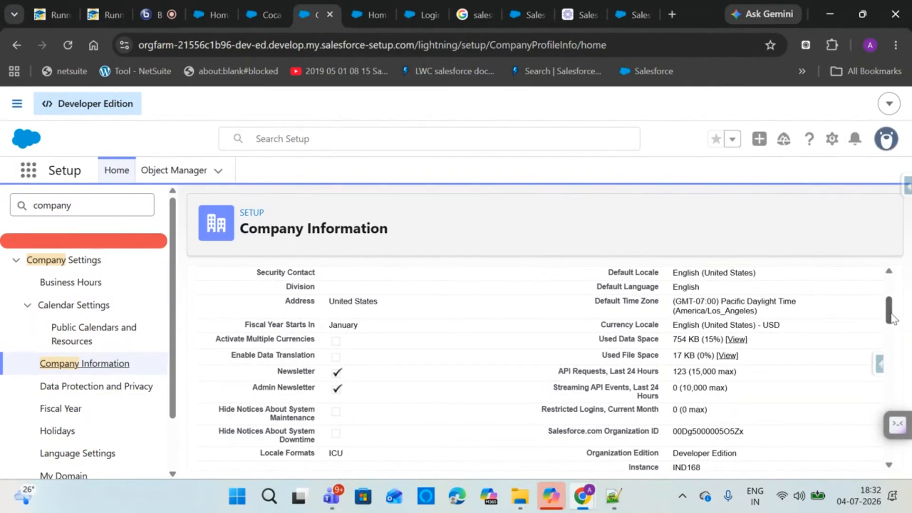
pyautogui.moveTo(892, 319)
pyautogui.mouseDown()
pyautogui.moveTo(892, 297)
pyautogui.moveTo(891, 308)
pyautogui.mouseUp()
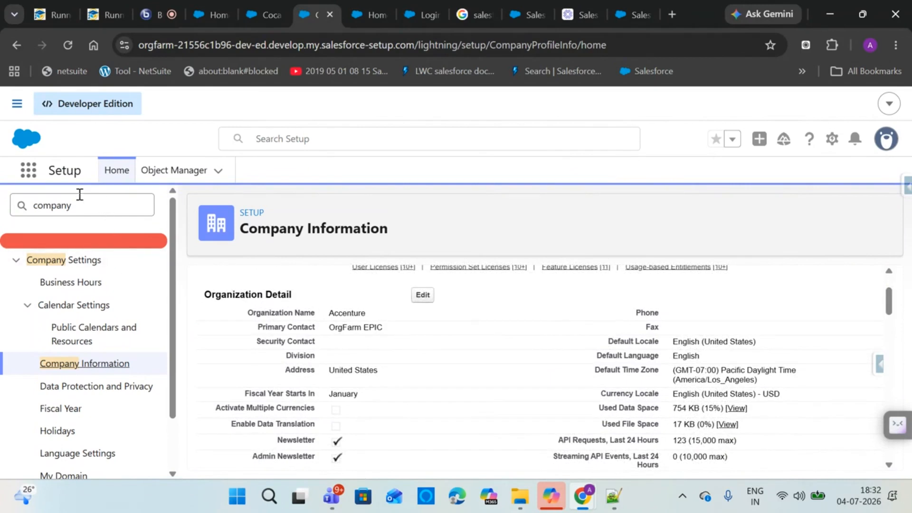
pyautogui.moveTo(76, 205); pyautogui.dragTo(3, 219)
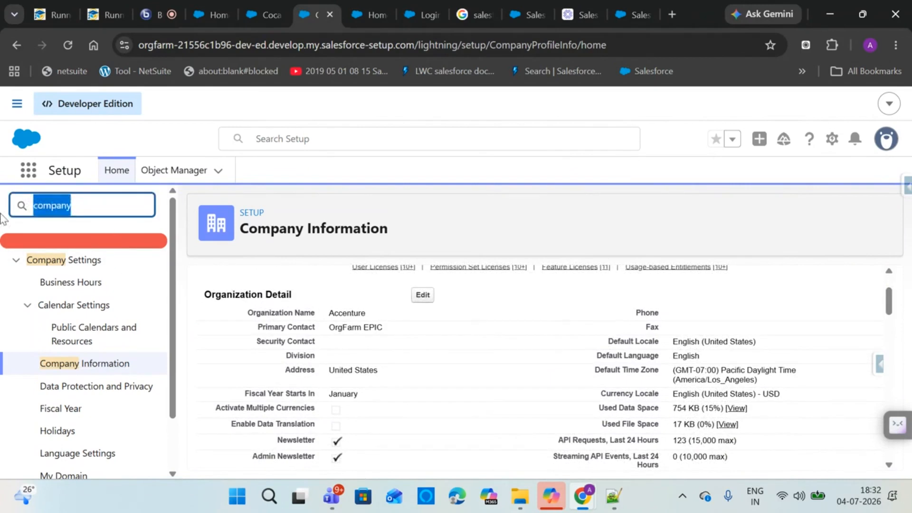
pyautogui.press('BackSpace')
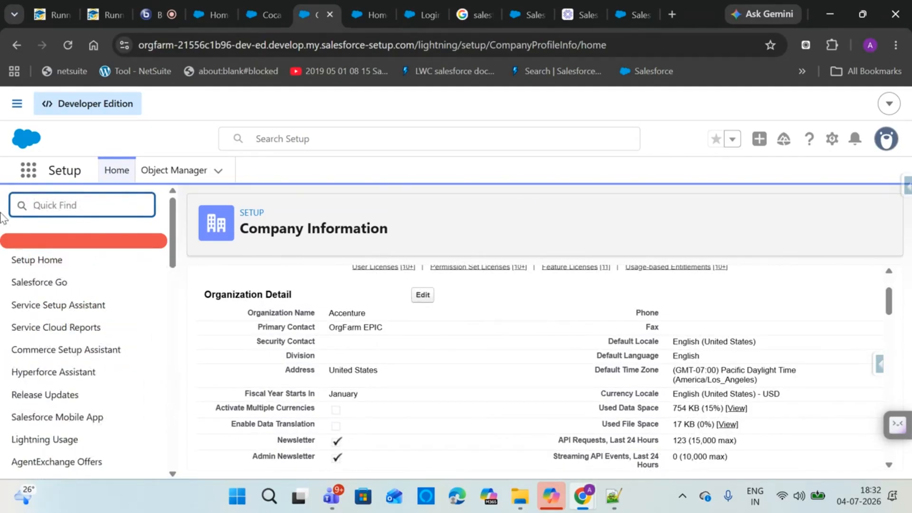
# On the Coca cola account, ask the Soft Drink employee agent "can you provide simmary for account coca cola" and close it after reading the reply.
pyautogui.click(266, 7)
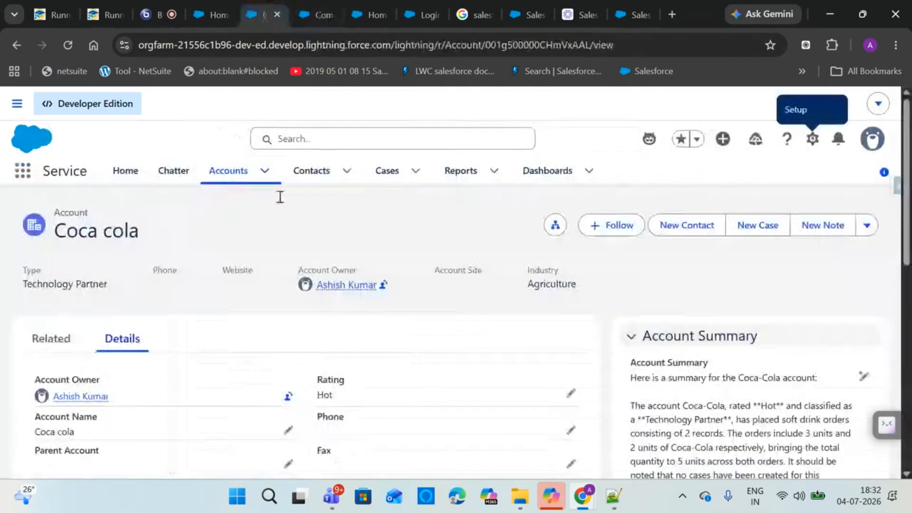
pyautogui.click(646, 141)
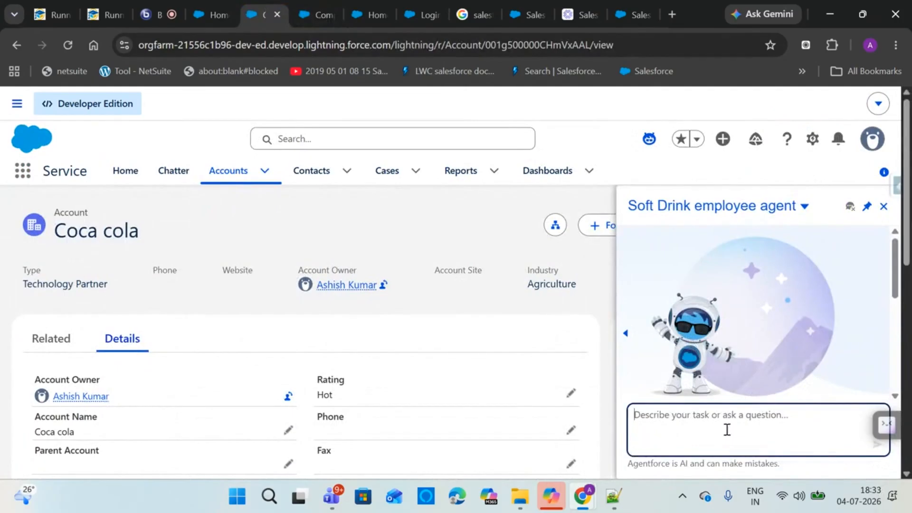
pyautogui.write('can you pr')
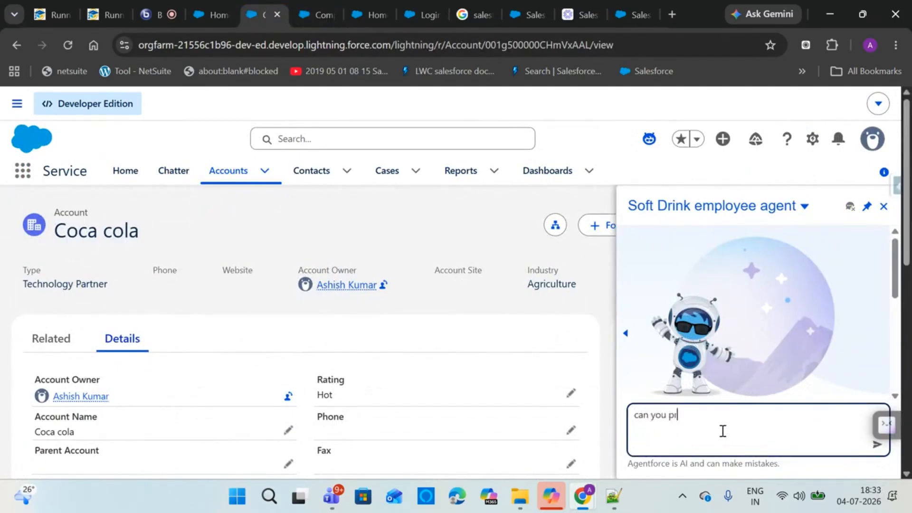
pyautogui.write('ovide simmary for')
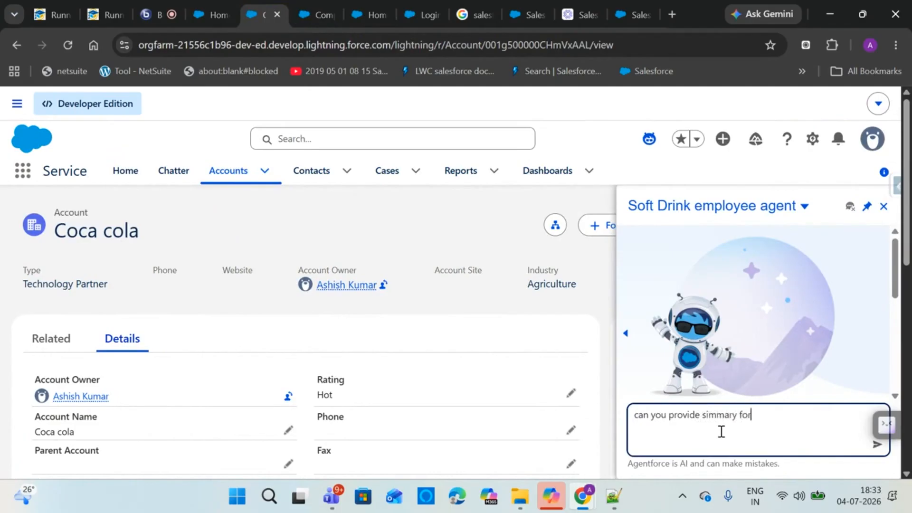
pyautogui.write(' account coca cola')
pyautogui.press('Return')
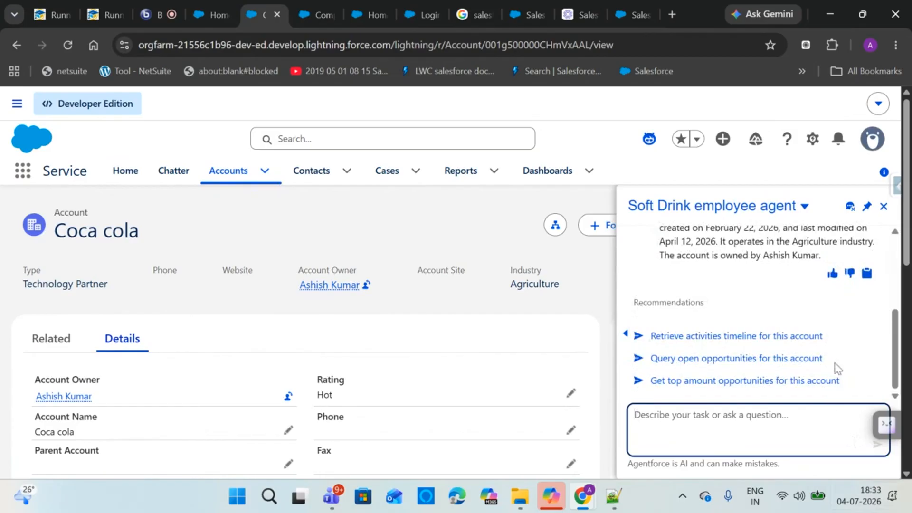
pyautogui.moveTo(892, 351); pyautogui.dragTo(903, 308)
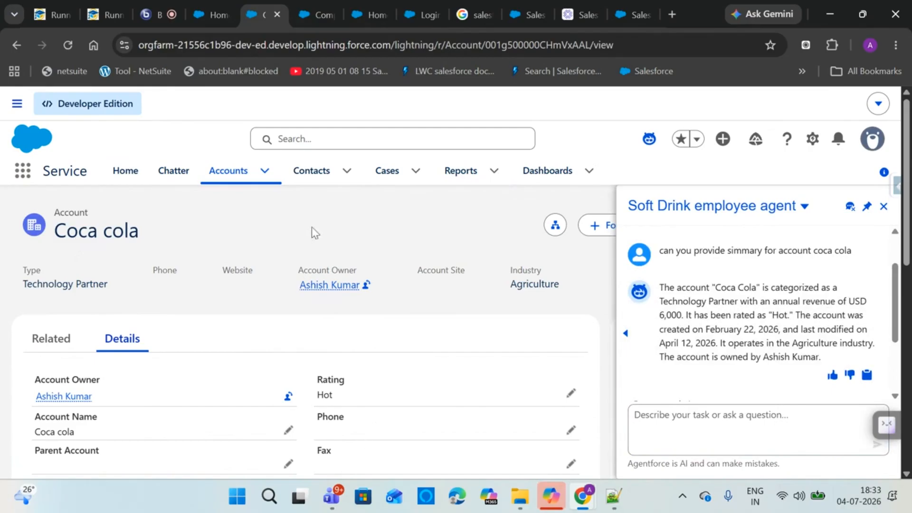
pyautogui.click(884, 207)
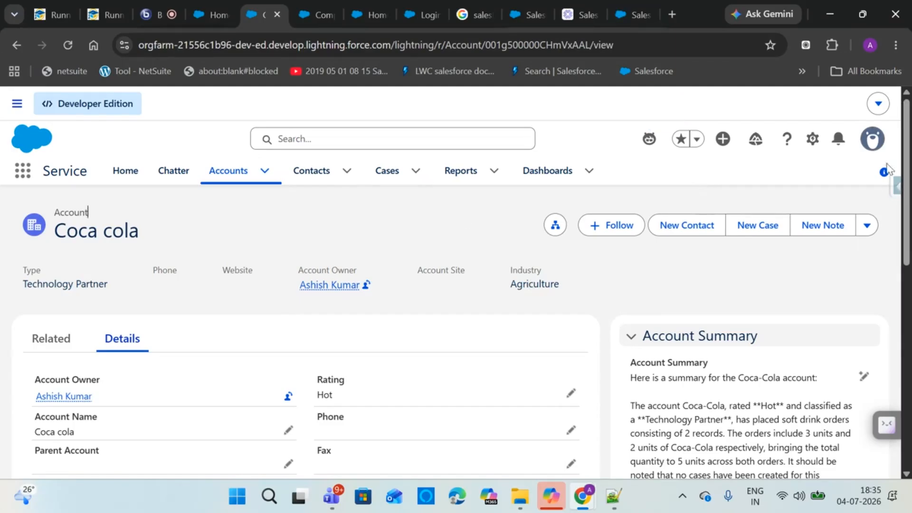
# Open the full App Launcher from the Coca cola account and go on to the AppExchange website.
pyautogui.click(21, 175)
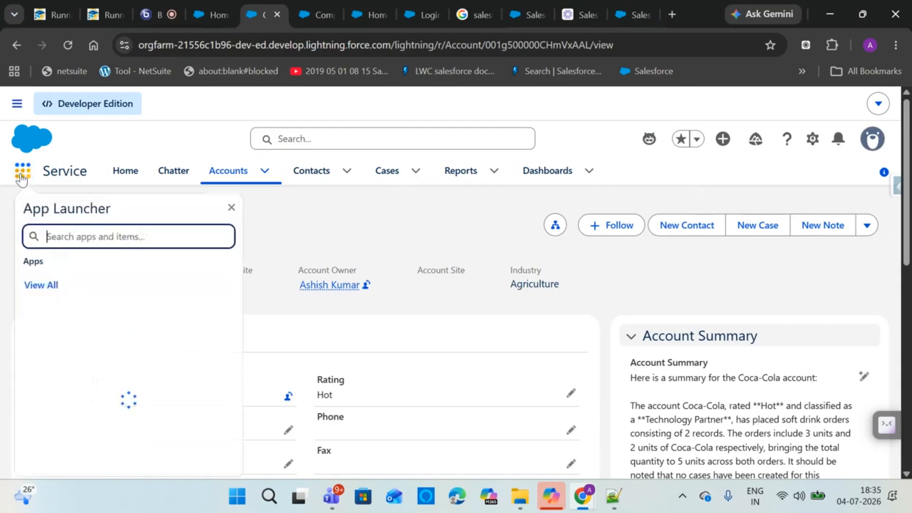
pyautogui.click(52, 445)
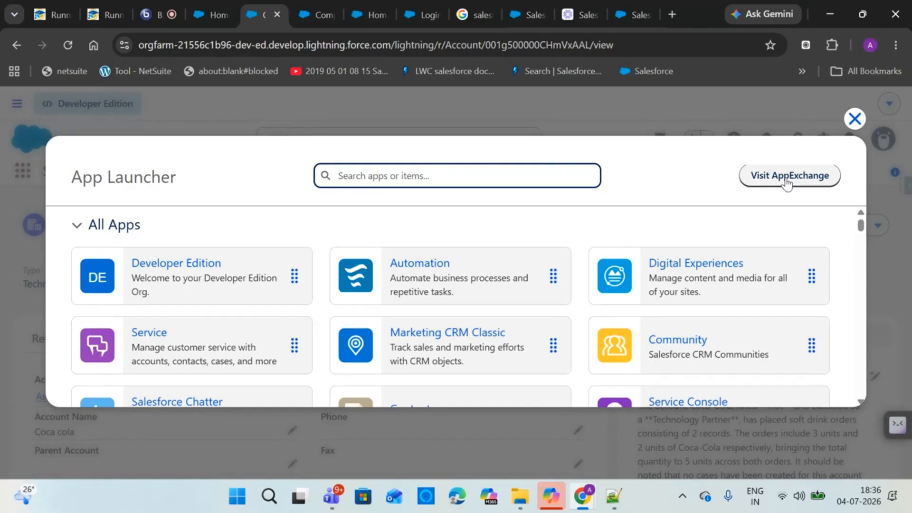
pyautogui.click(787, 176)
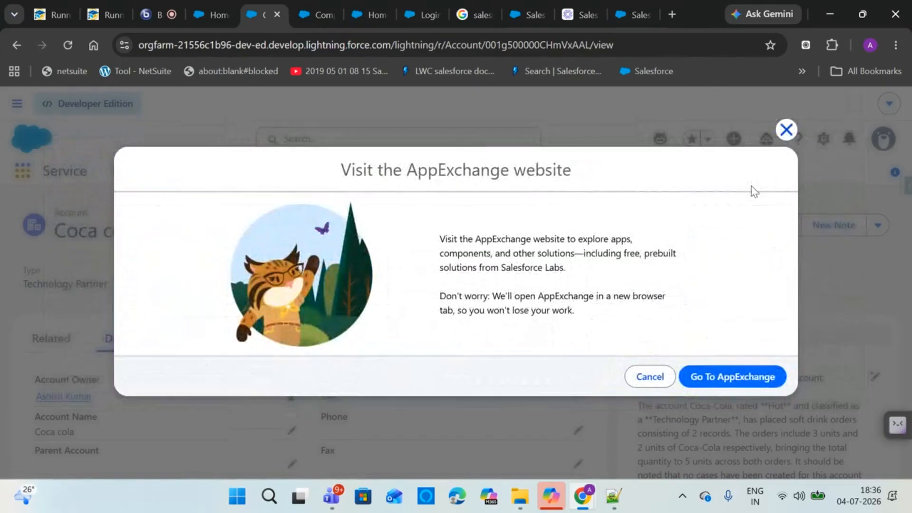
pyautogui.click(732, 377)
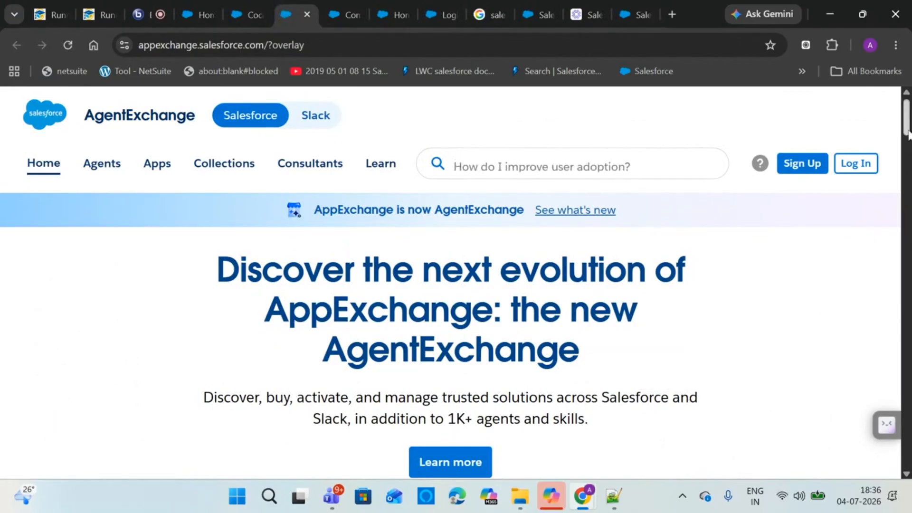
# Examine the sponsored third-party solutions on the AgentExchange home page and return to the Coca cola account.
pyautogui.moveTo(906, 129); pyautogui.dragTo(908, 280)
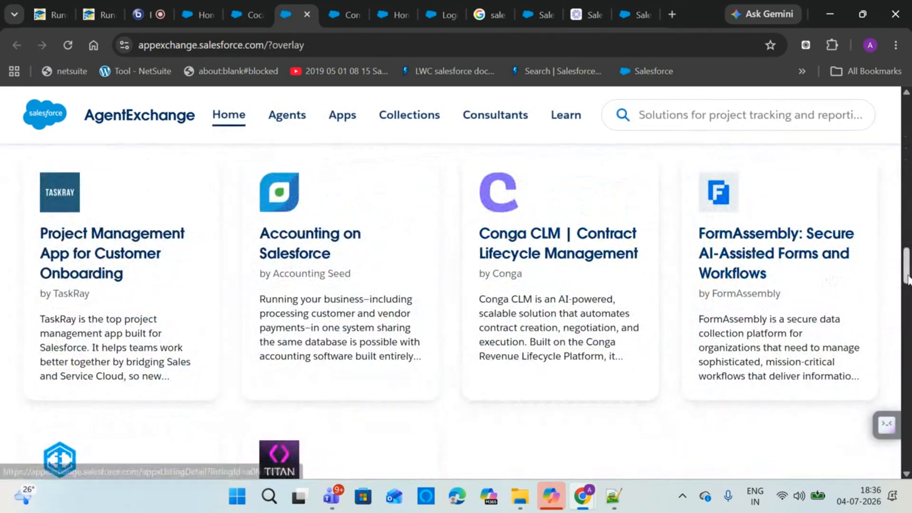
pyautogui.moveTo(907, 278); pyautogui.dragTo(908, 259)
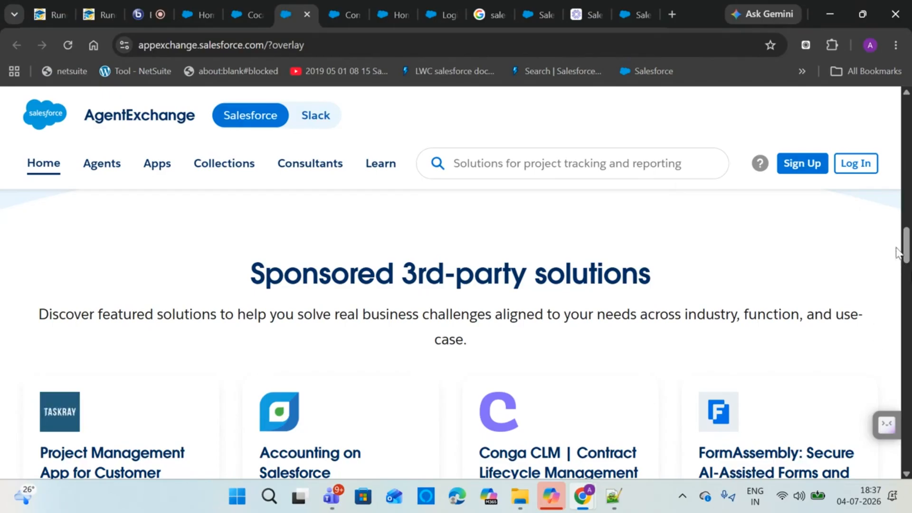
pyautogui.moveTo(907, 251); pyautogui.dragTo(910, 301)
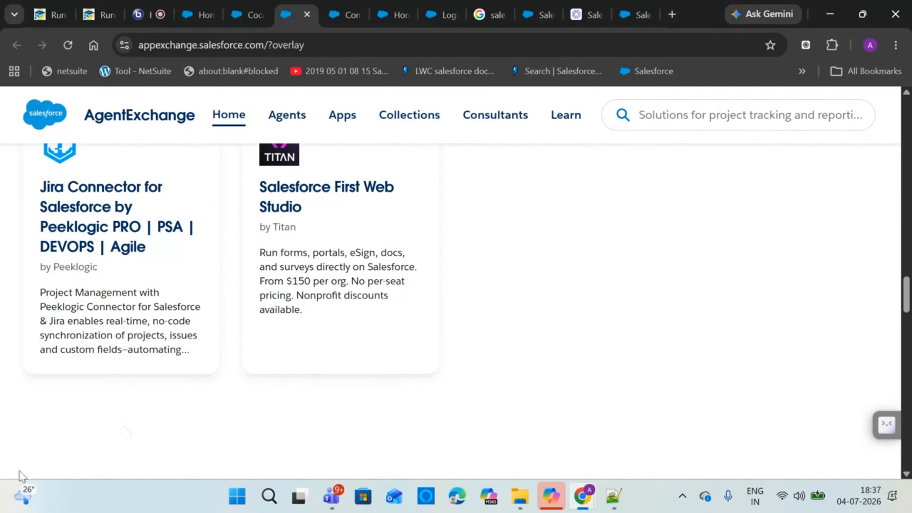
pyautogui.click(307, 15)
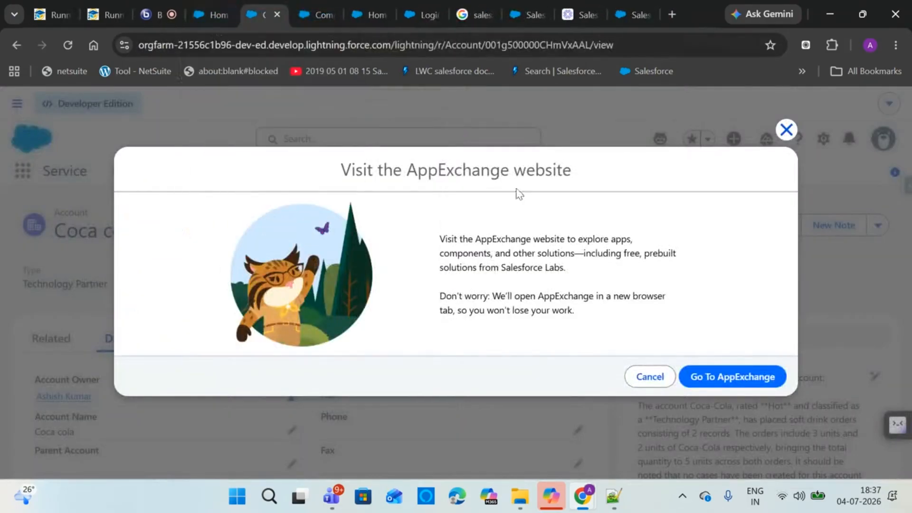
pyautogui.click(787, 130)
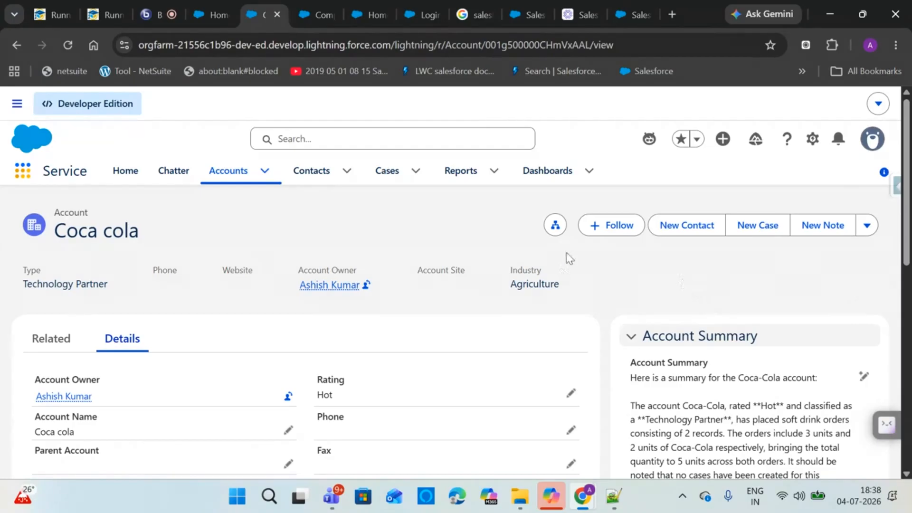
# Open Setup, search Quick Find for "app ma" and open the App Manager page.
pyautogui.click(813, 140)
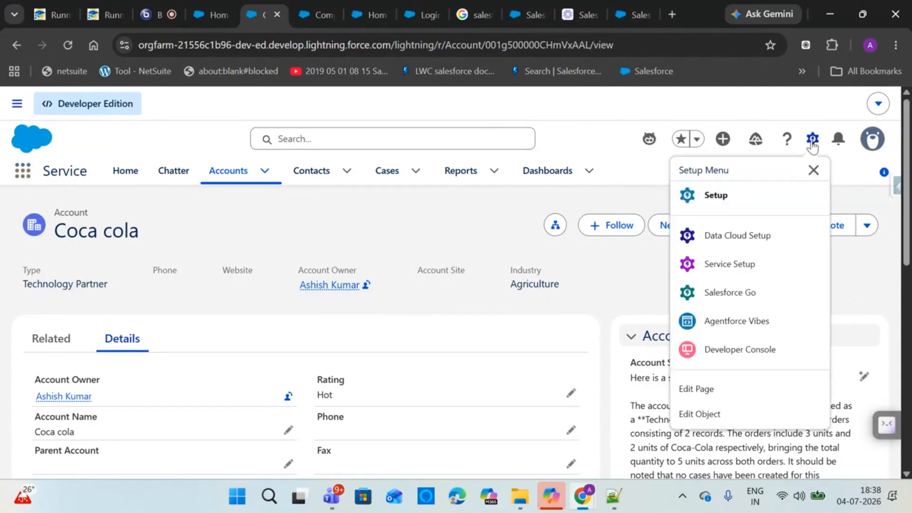
pyautogui.click(735, 195)
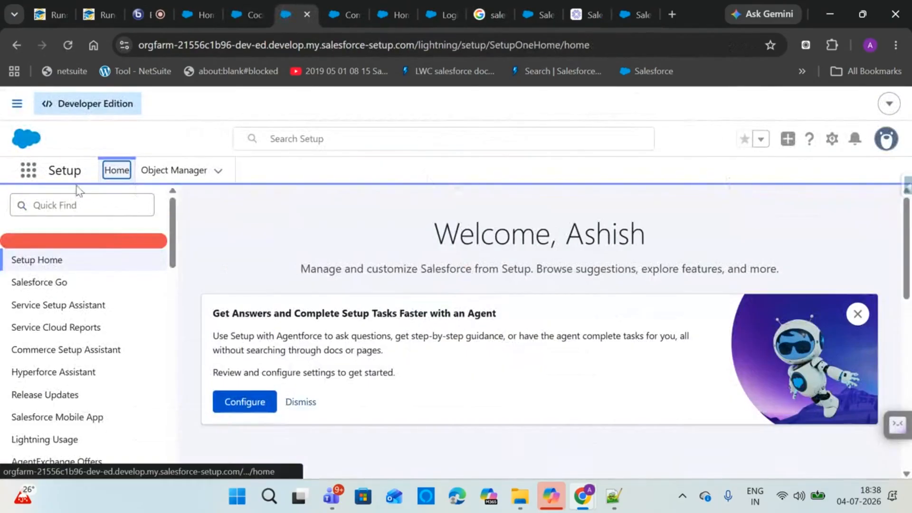
pyautogui.click(66, 206)
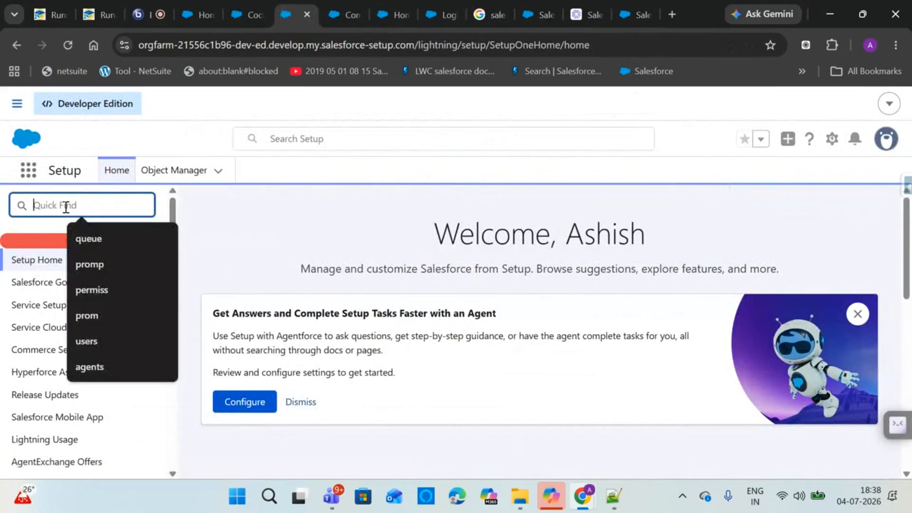
pyautogui.write('app ma')
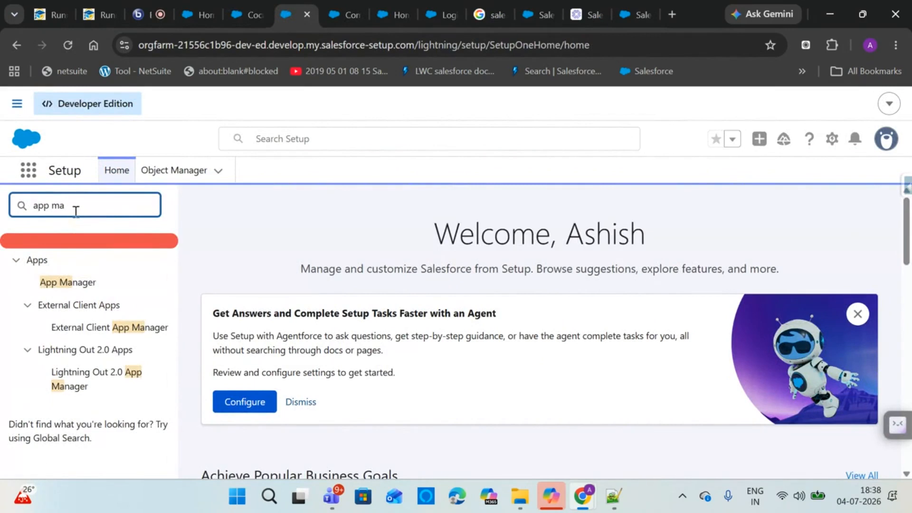
pyautogui.click(76, 287)
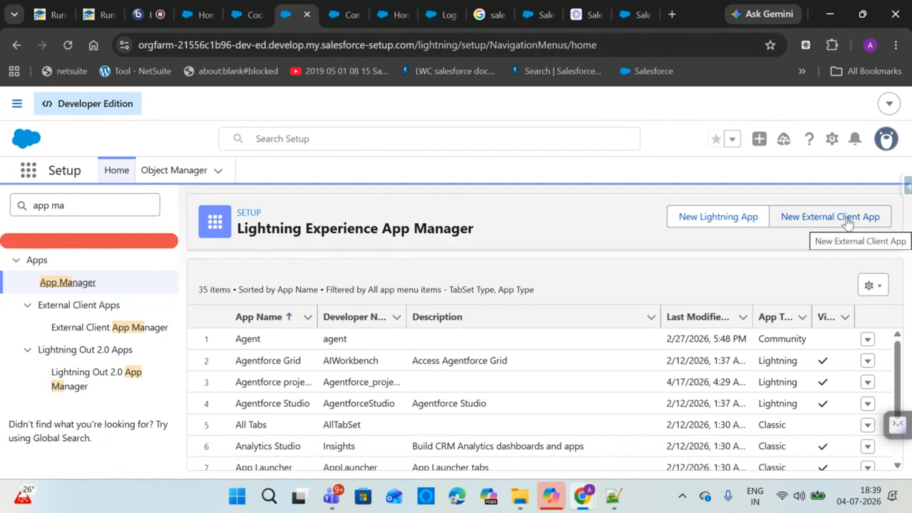
# Start a new Lightning app with the app name and developer name "Training" and continue to App Options.
pyautogui.click(725, 218)
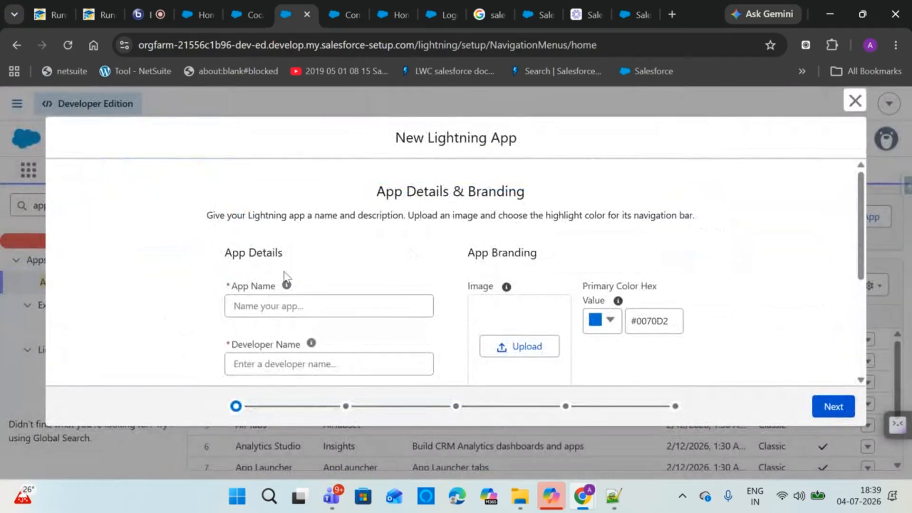
pyautogui.click(285, 300)
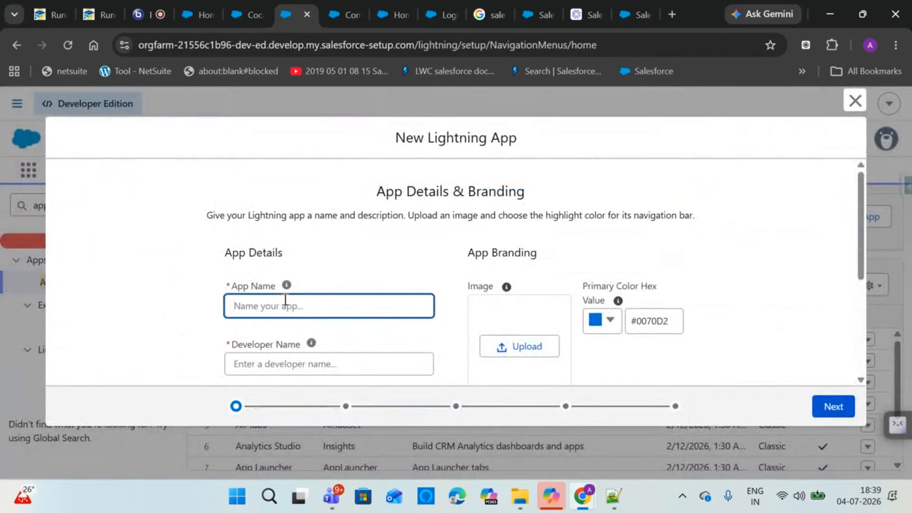
pyautogui.write('S')
pyautogui.press('BackSpace')
pyautogui.write('Training')
pyautogui.click(278, 368)
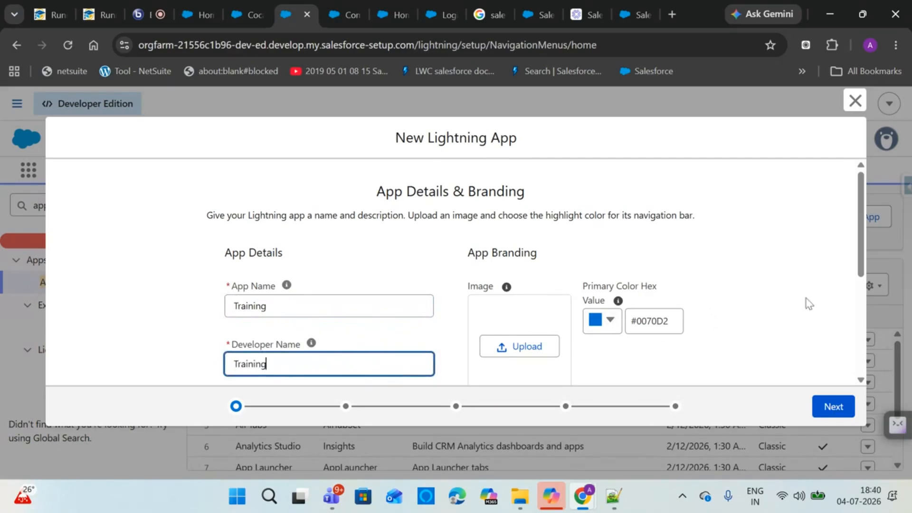
pyautogui.moveTo(871, 249); pyautogui.dragTo(865, 294)
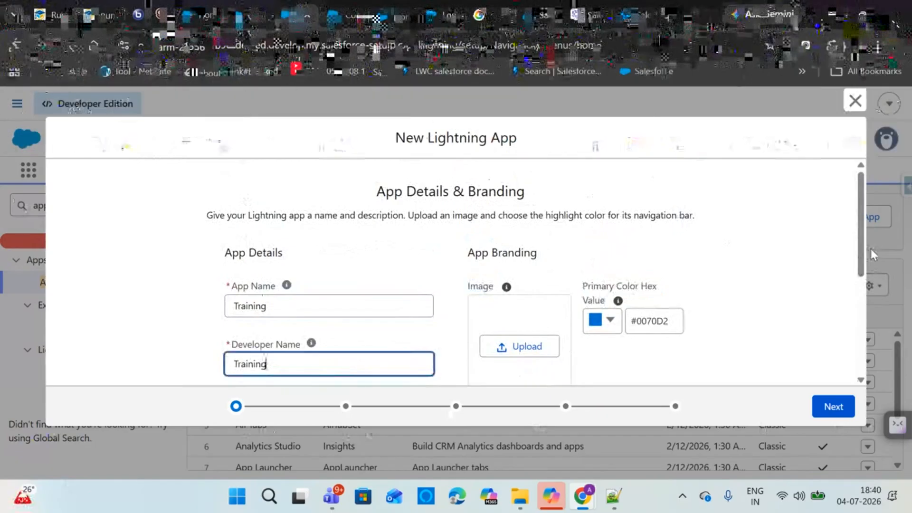
pyautogui.moveTo(870, 256); pyautogui.dragTo(866, 275)
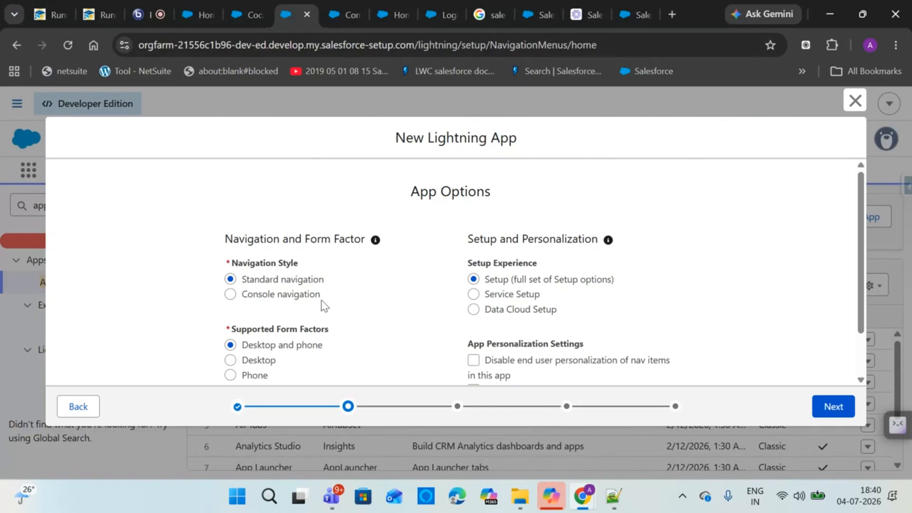
# From the Coca cola account, open the Sales Console app through the App Launcher and view its list of navigation items.
pyautogui.click(234, 7)
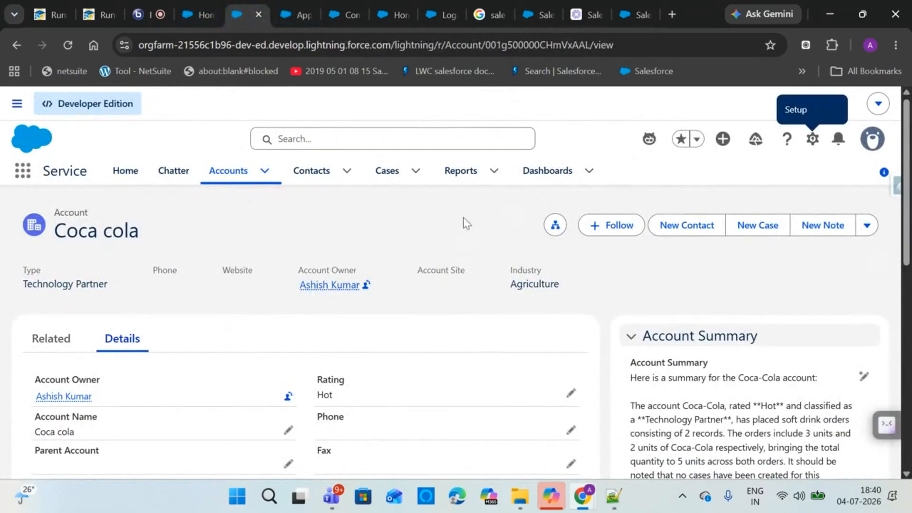
pyautogui.click(22, 171)
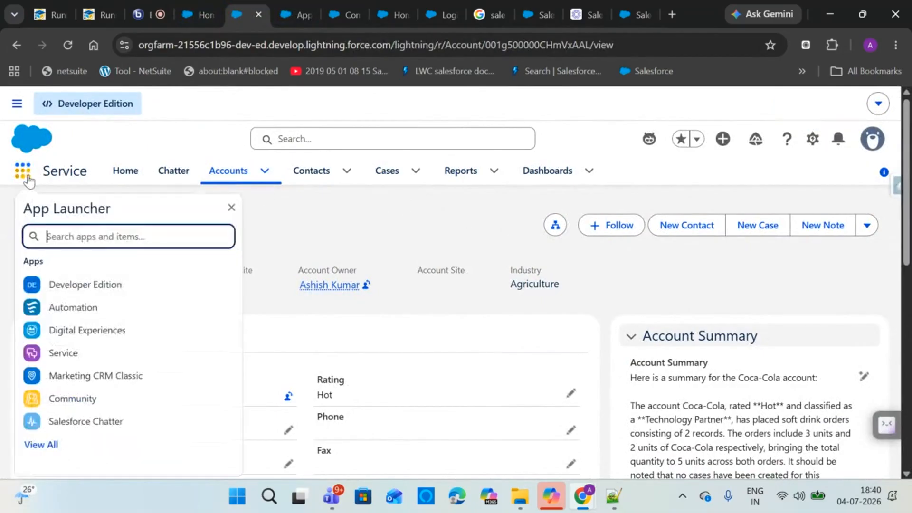
pyautogui.click(49, 449)
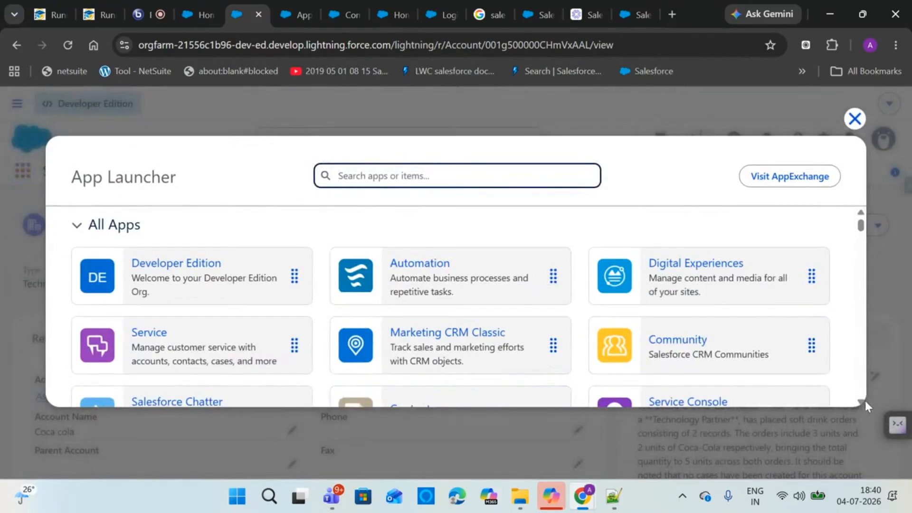
pyautogui.scroll(-3, 865, 402)
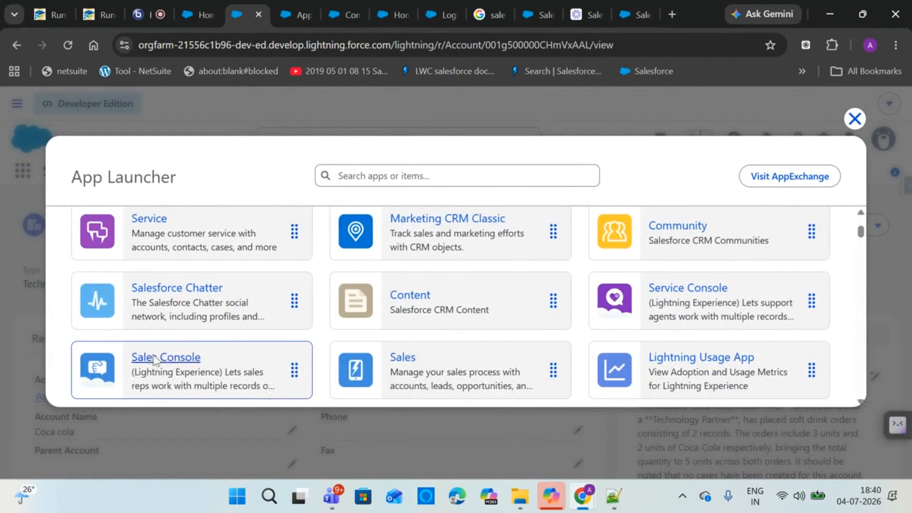
pyautogui.click(155, 359)
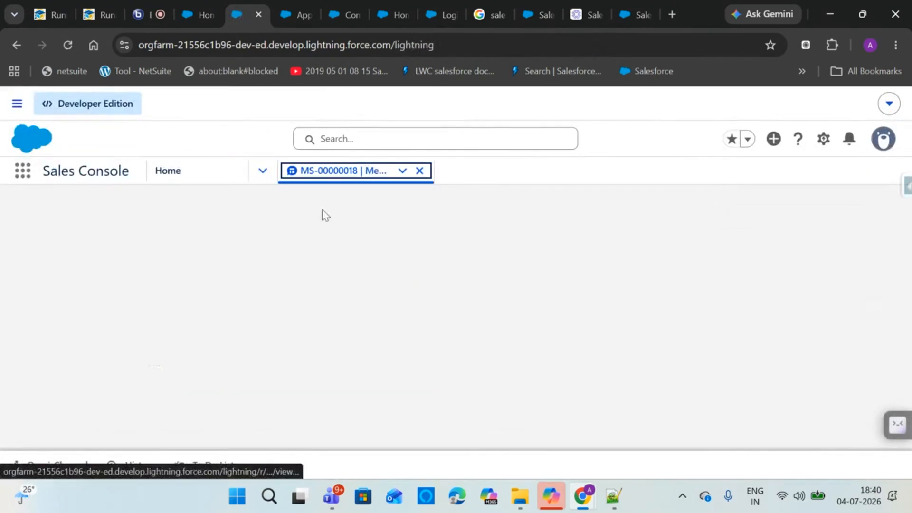
pyautogui.click(264, 174)
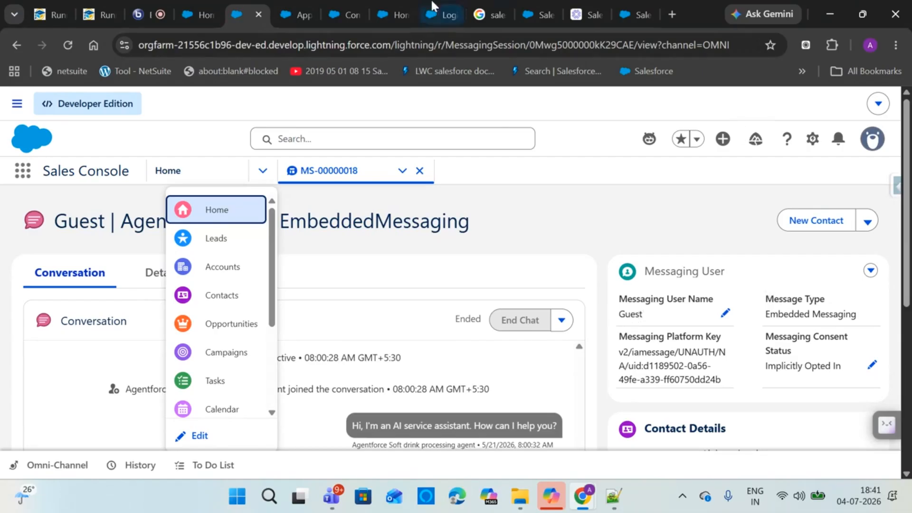
# Back in the New Lightning App wizard, keep the default App Options and Utility Items, and filter the available navigation items by "home".
pyautogui.click(285, 11)
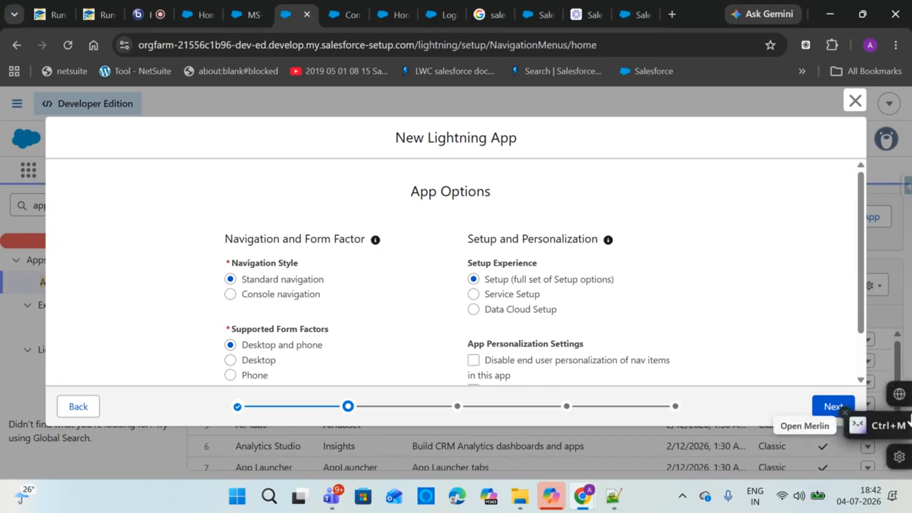
pyautogui.click(833, 407)
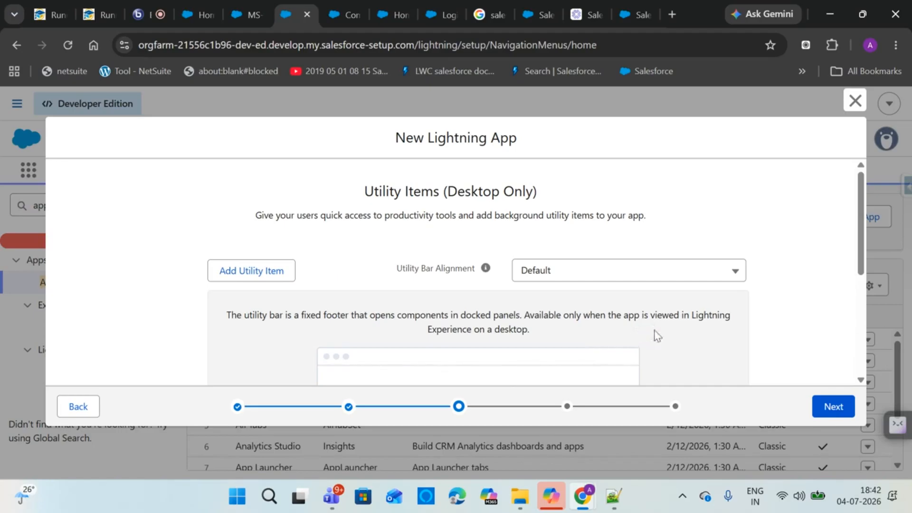
pyautogui.click(837, 408)
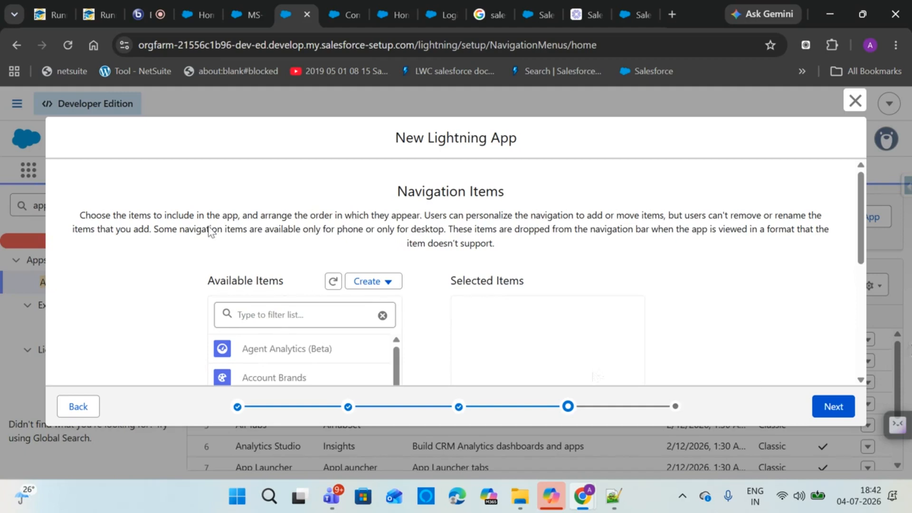
pyautogui.click(267, 311)
pyautogui.write('ho')
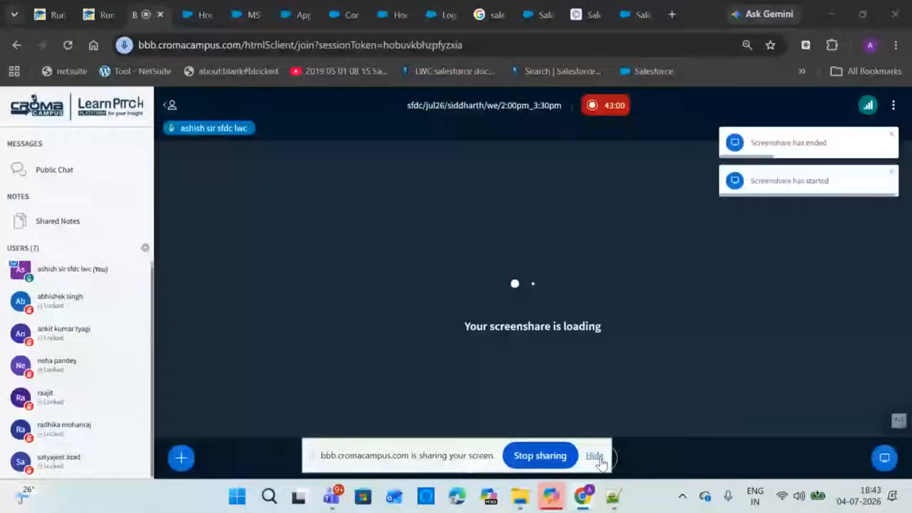
# Hide the screen-sharing notice and expand the shared view in the online class session, then close the Company Information page.
pyautogui.click(598, 458)
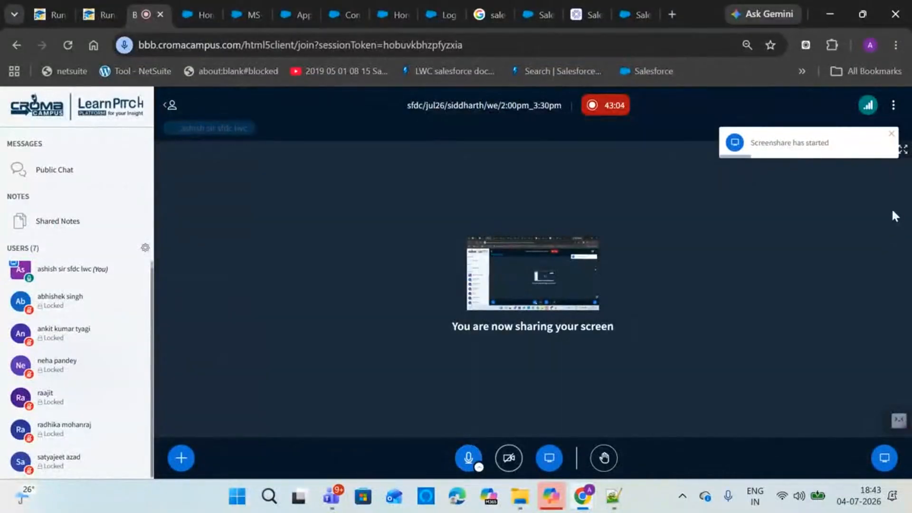
pyautogui.click(902, 150)
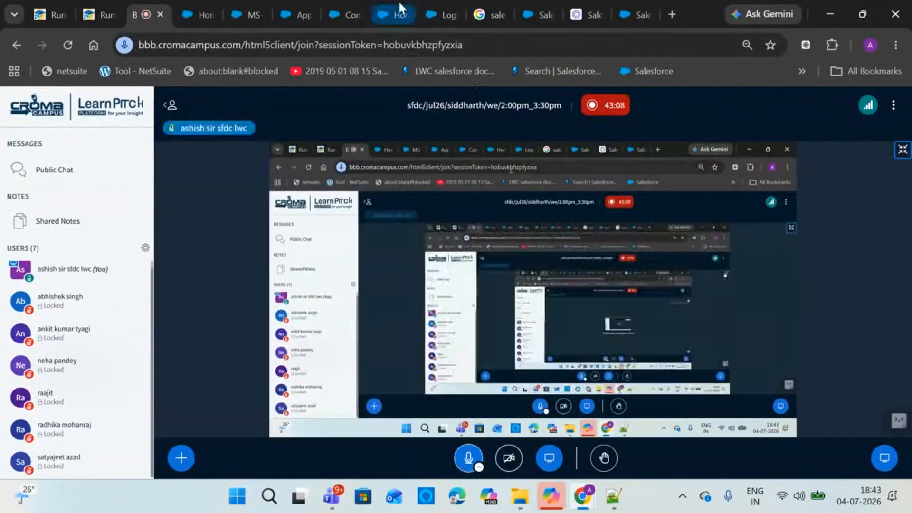
pyautogui.click(398, 1)
pyautogui.click(343, 2)
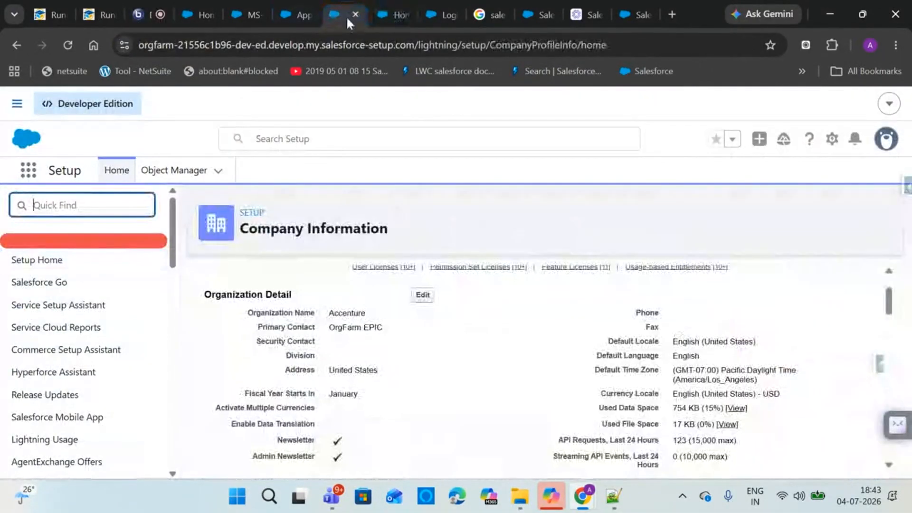
pyautogui.click(355, 14)
# Add the pink-icon Home item to the new Lightning app's selected navigation items.
pyautogui.click(300, 14)
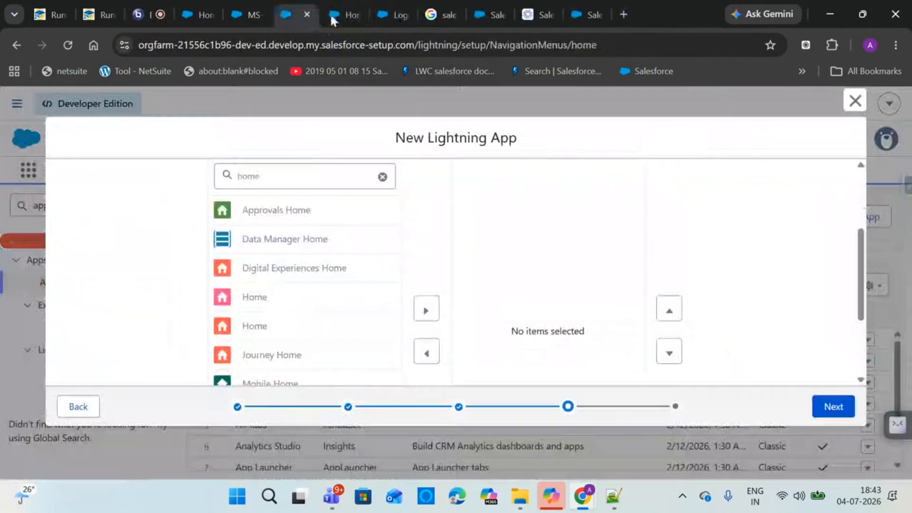
pyautogui.click(269, 297)
pyautogui.click(426, 273)
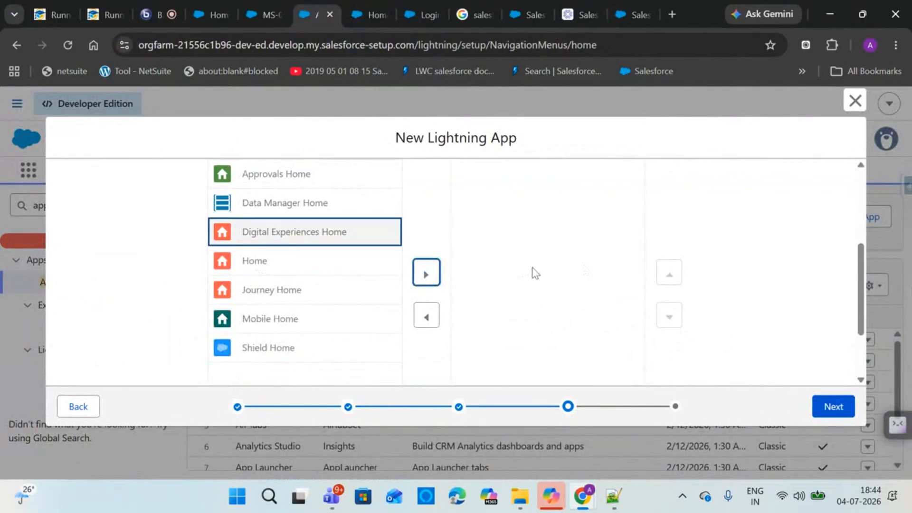
pyautogui.scroll(3, 851, 256)
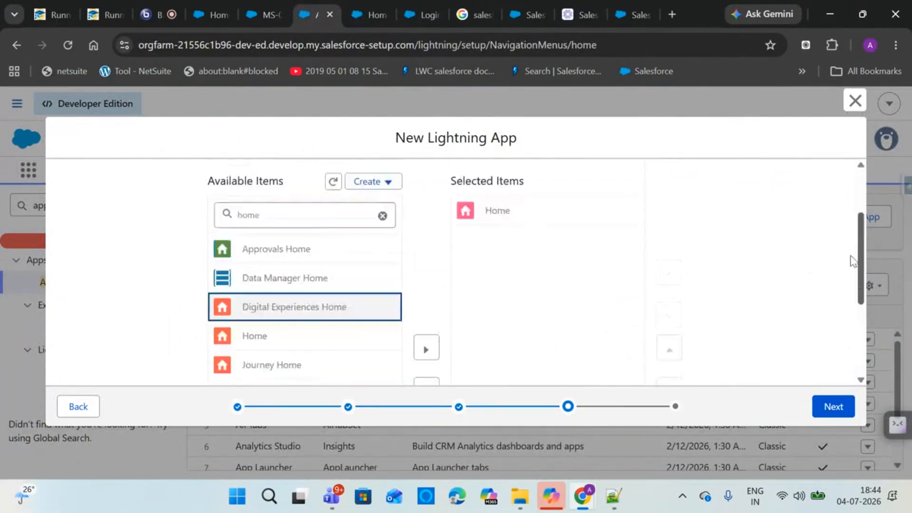
# Proceed to the User Profiles page and add System Administrator to the new app's selected profiles, filtering the available profiles by "system".
pyautogui.scroll(-3, 839, 318)
pyautogui.click(834, 406)
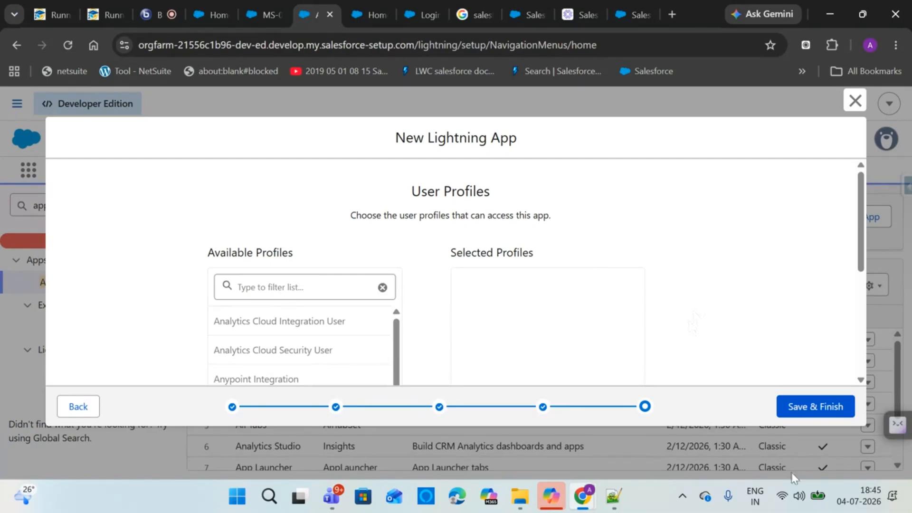
pyautogui.click(257, 289)
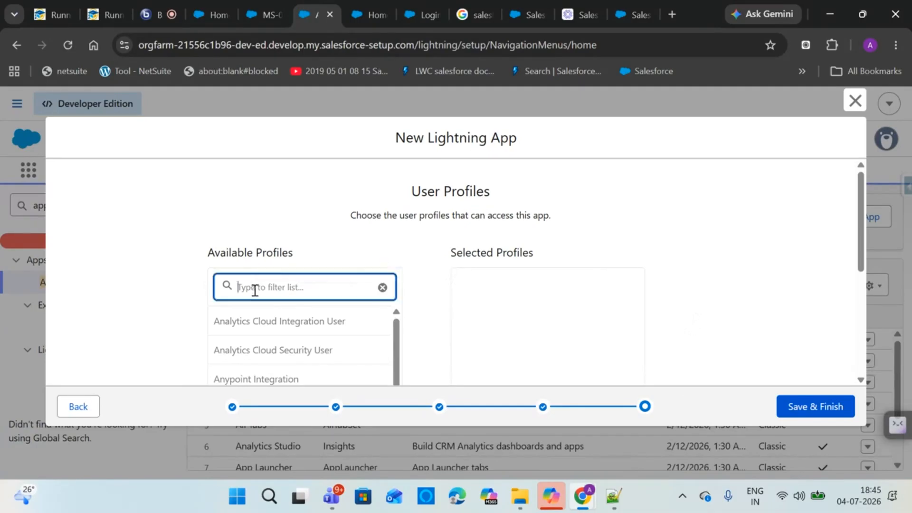
pyautogui.write('system')
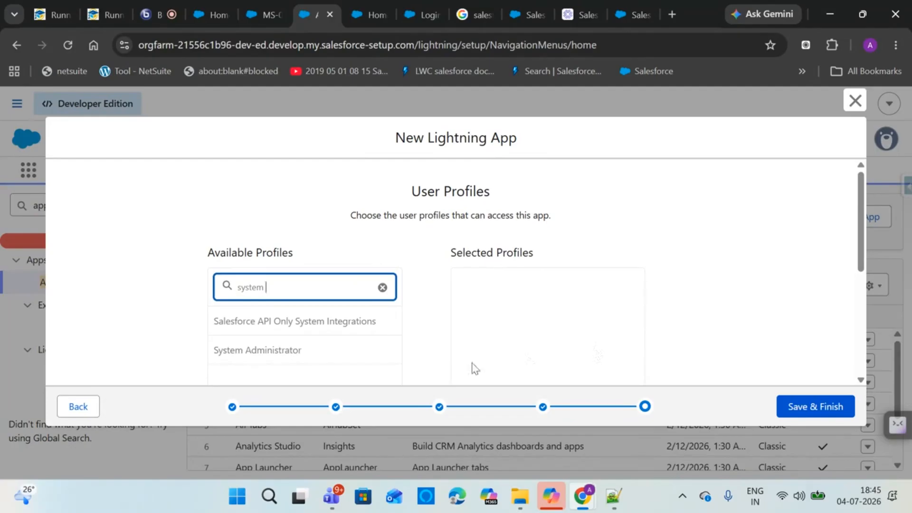
pyautogui.click(352, 353)
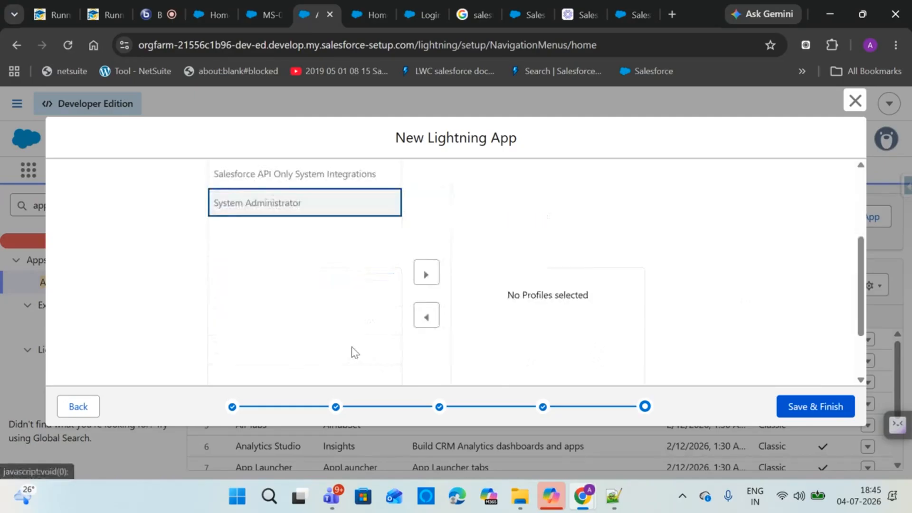
pyautogui.click(426, 273)
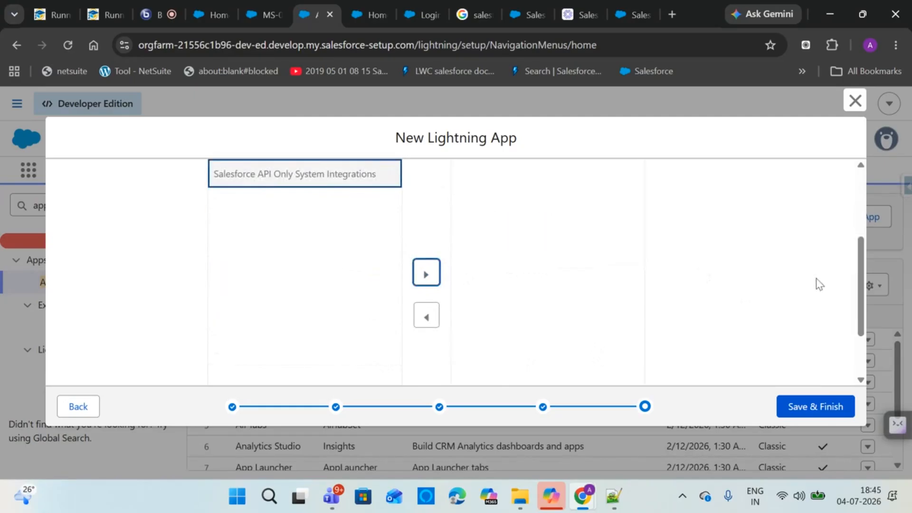
pyautogui.moveTo(862, 276); pyautogui.dragTo(856, 250)
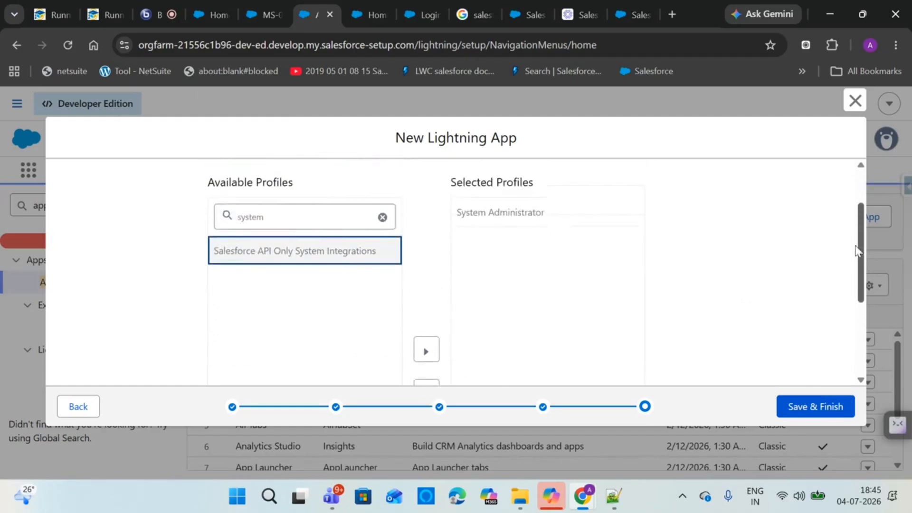
# Save the new Lightning app, open the Training app and look through its Home page.
pyautogui.click(825, 404)
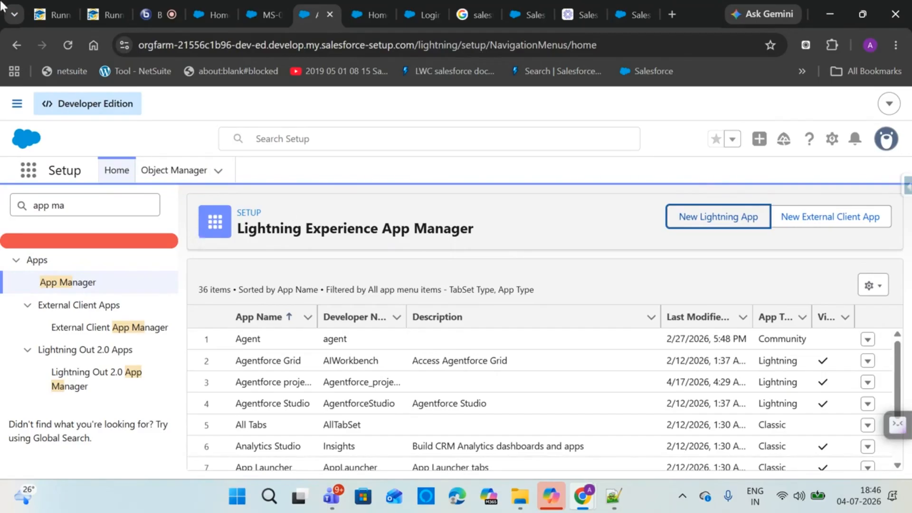
pyautogui.click(22, 174)
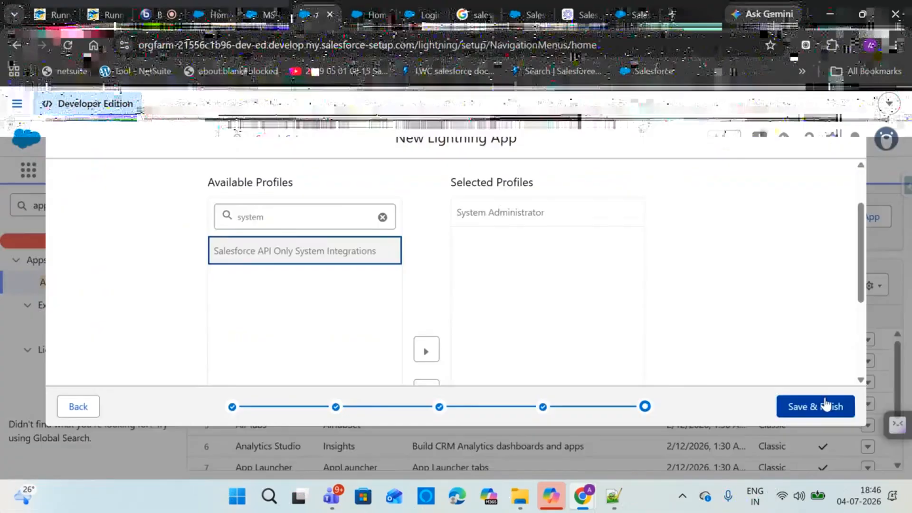
pyautogui.click(825, 405)
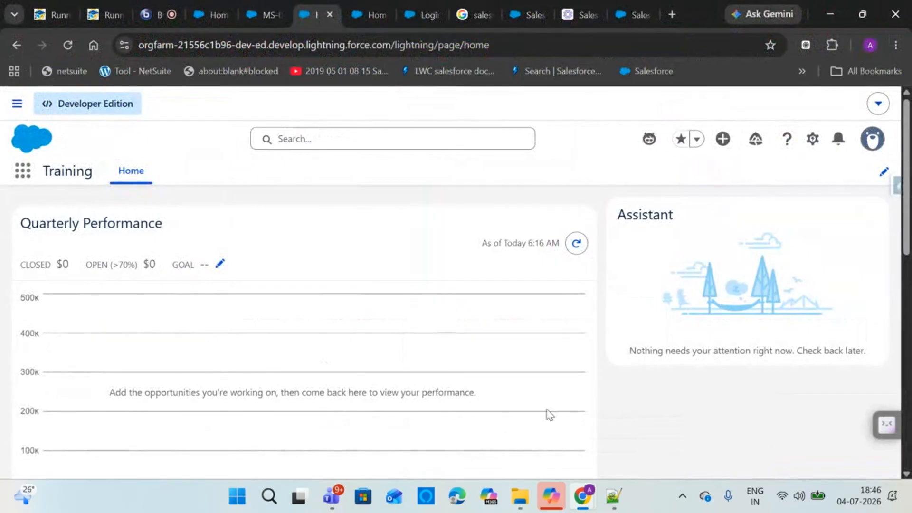
pyautogui.scroll(-1, 905, 280)
pyautogui.scroll(-10, 905, 280)
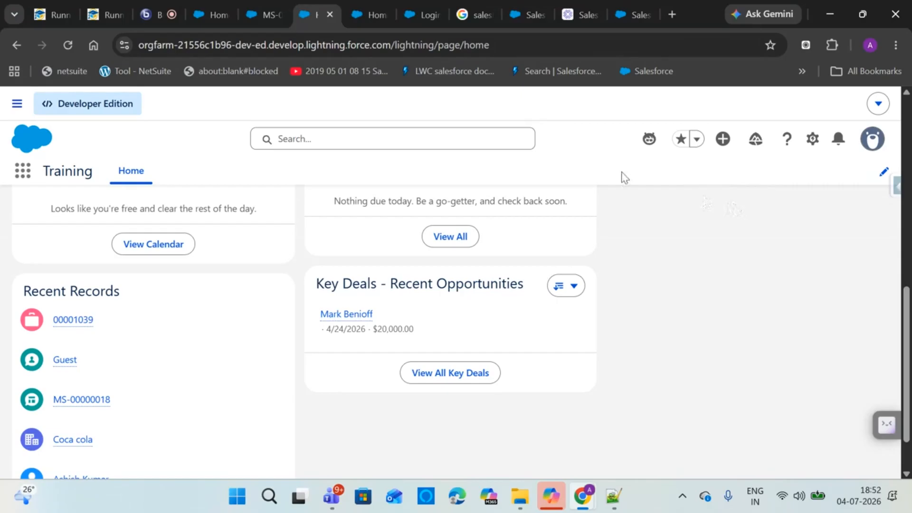
# Check the online class session, then switch to Excel and create a blank workbook.
pyautogui.click(153, 6)
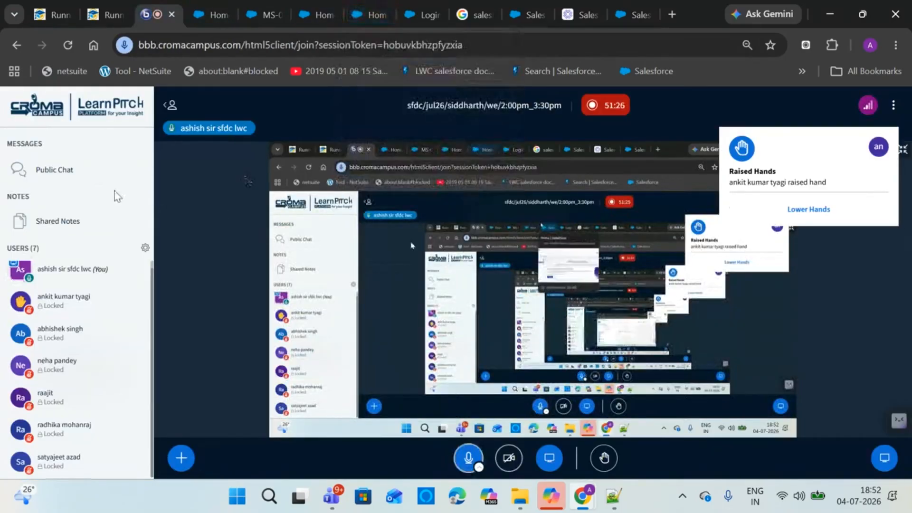
pyautogui.click(318, 2)
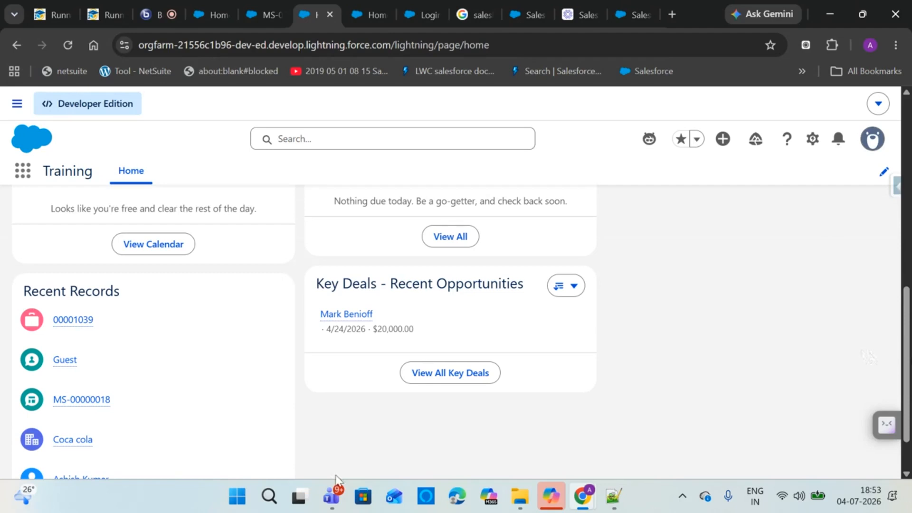
pyautogui.click(230, 506)
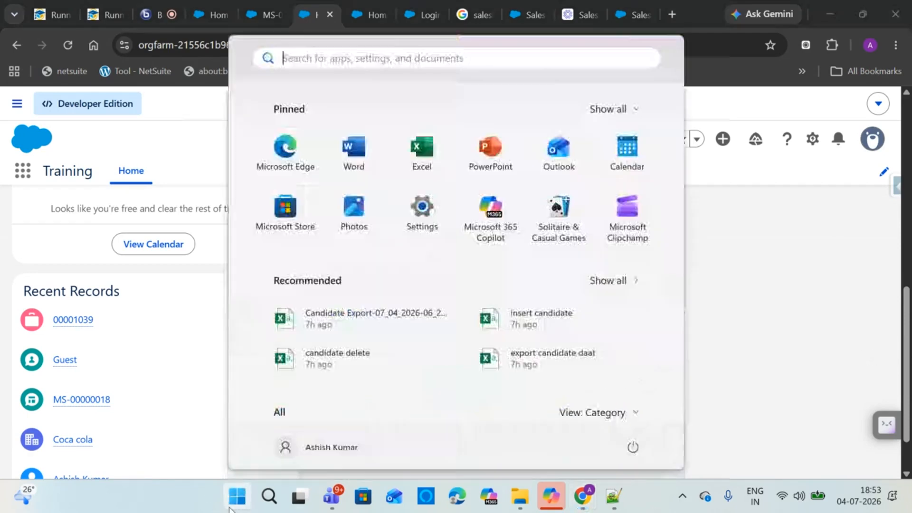
pyautogui.click(414, 153)
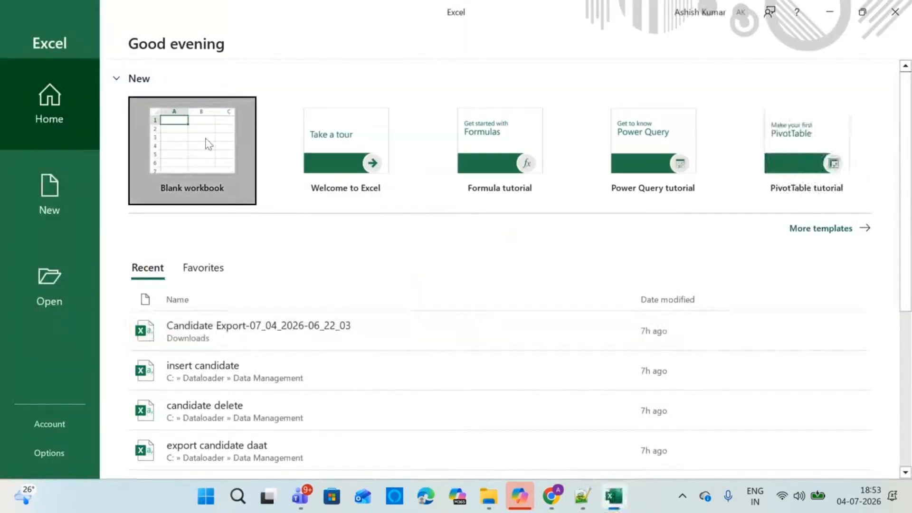
pyautogui.click(205, 138)
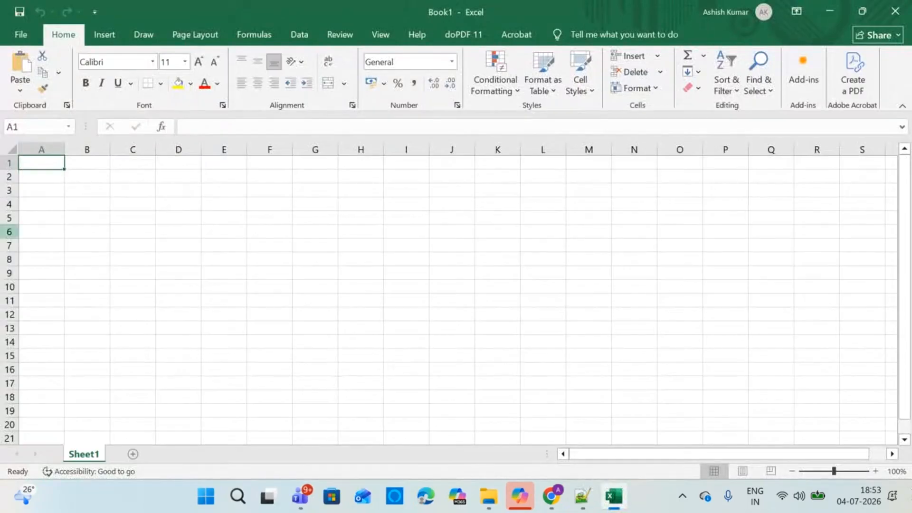
# Fill row 1 from A1 to E1 with a person's first name, 33, Male, Salesforce and Accenture.
pyautogui.write('Ank')
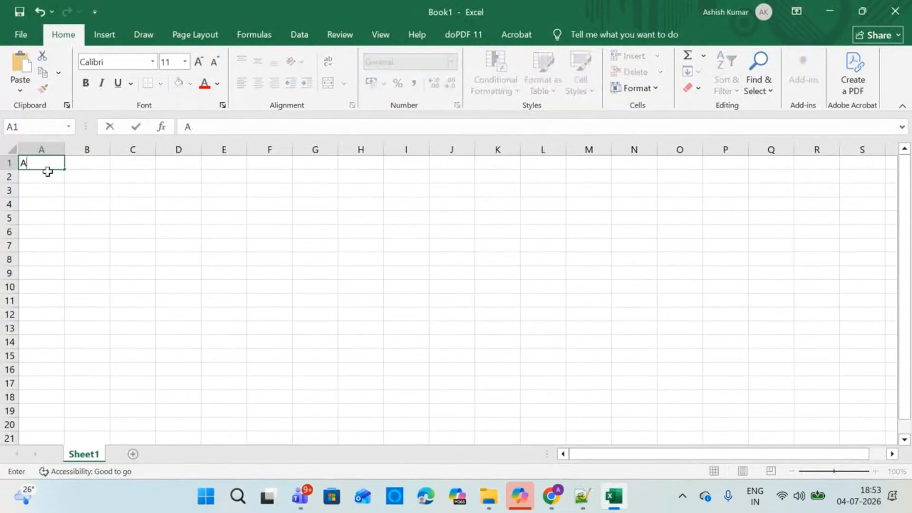
pyautogui.press('BackSpace')
pyautogui.write('i')
pyautogui.press('BackSpace')
pyautogui.press('BackSpace')
pyautogui.write('shish')
pyautogui.press('Tab')
pyautogui.write('33')
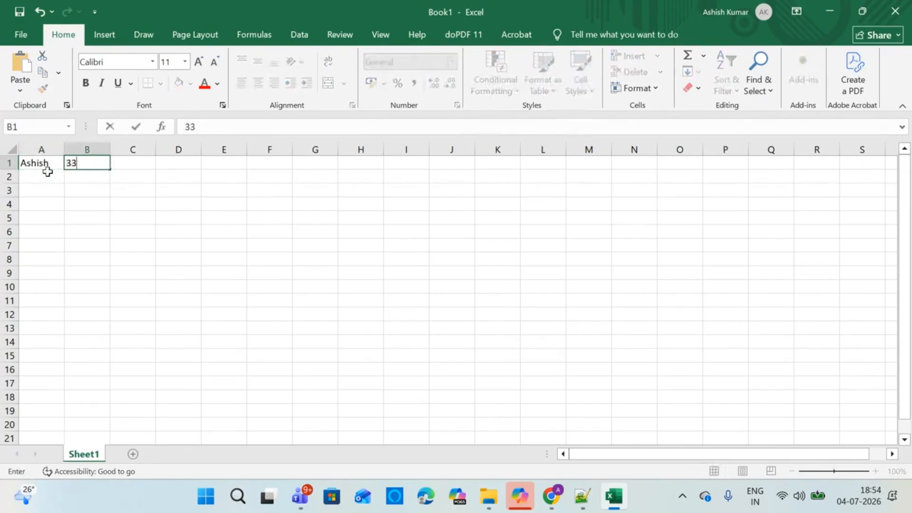
pyautogui.press('Tab')
pyautogui.write('Male')
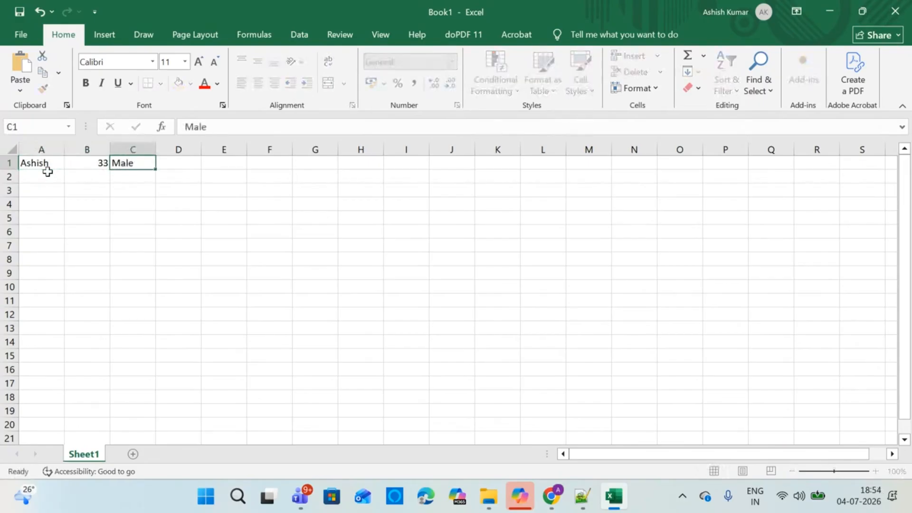
pyautogui.press('Tab')
pyautogui.write('Salesforce')
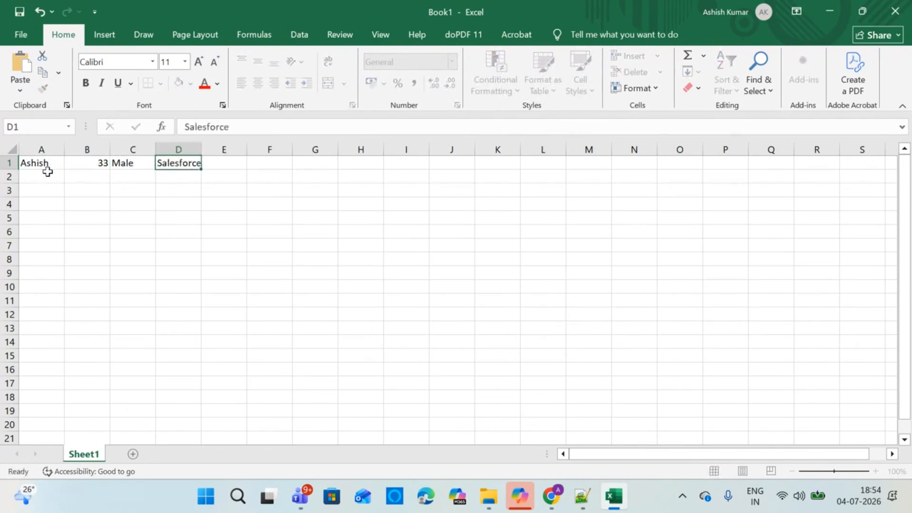
pyautogui.press('Tab')
pyautogui.write('A')
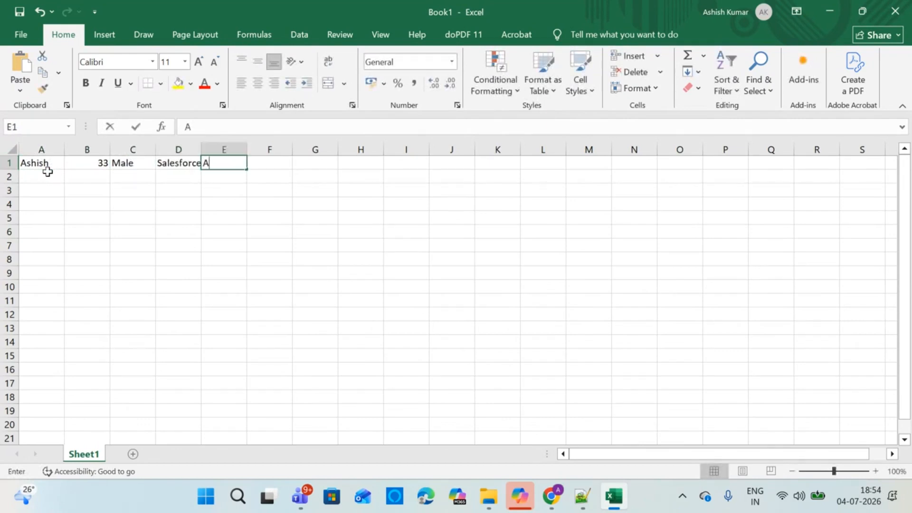
pyautogui.write('ccenture')
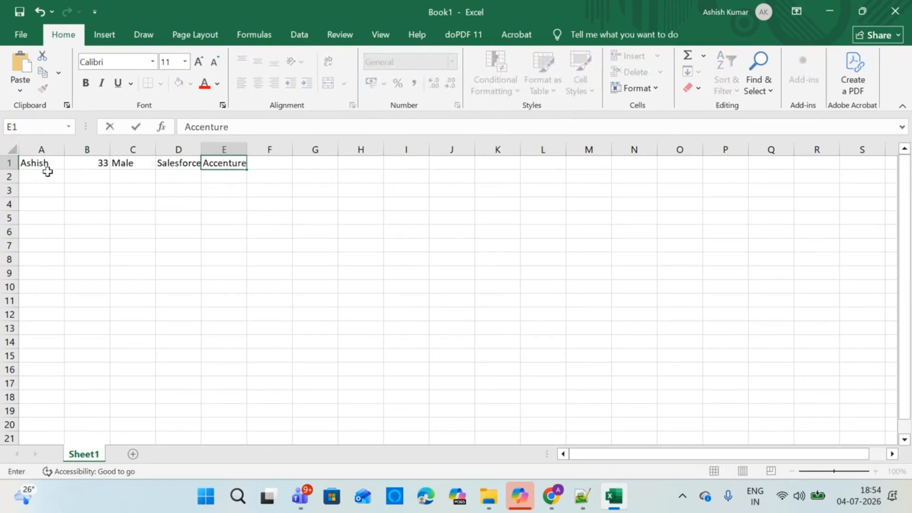
# Fill row 2 from A2 to E2 with another person's first name, 32, Male, C# and Tesla.
pyautogui.press('Down')
pyautogui.press('Left')
pyautogui.press('Left')
pyautogui.press('Left')
pyautogui.press('Left')
pyautogui.write('John')
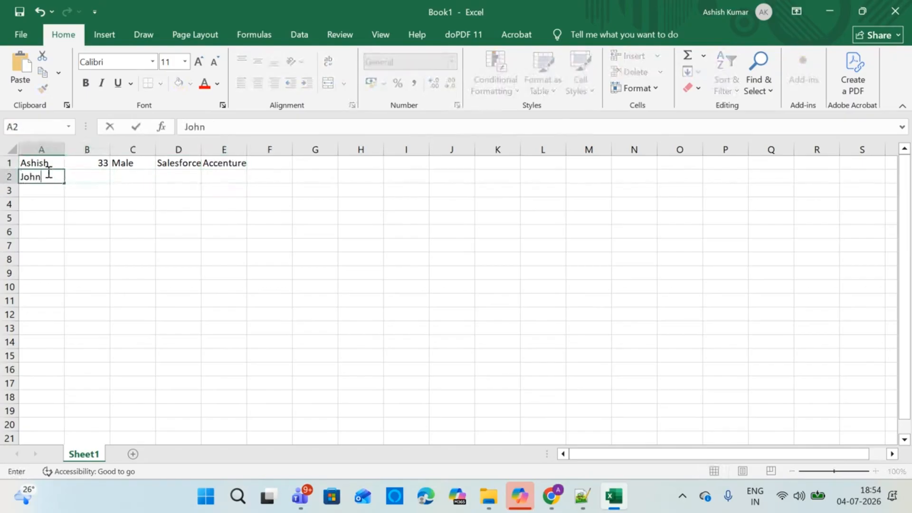
pyautogui.press('Tab')
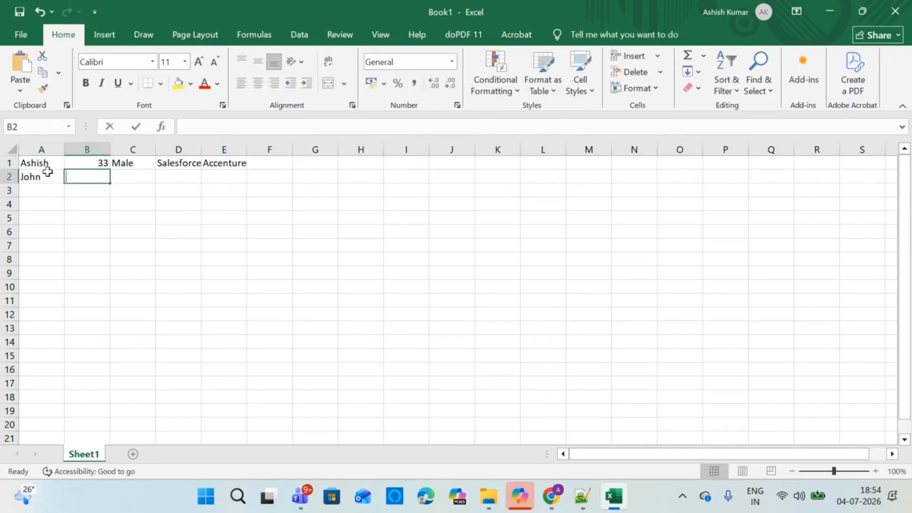
pyautogui.write('32')
pyautogui.press('Tab')
pyautogui.write('Ma')
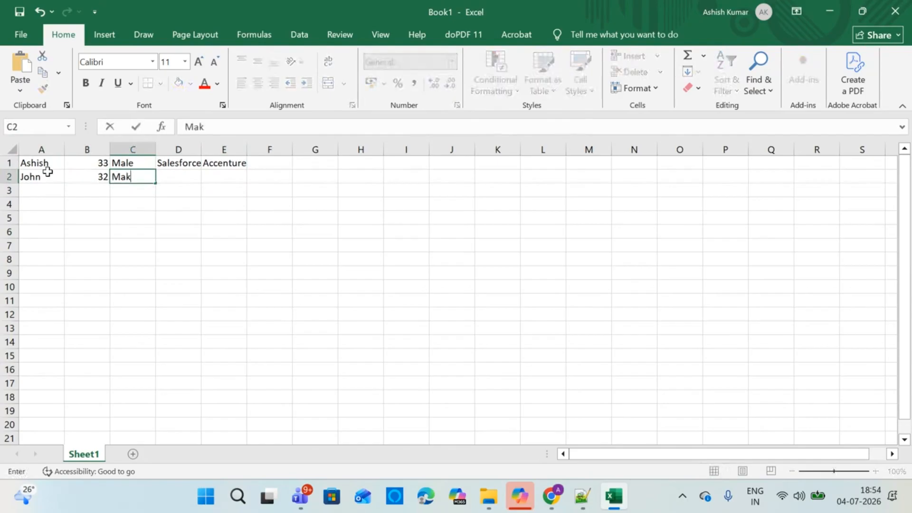
pyautogui.write('le')
pyautogui.press('Tab')
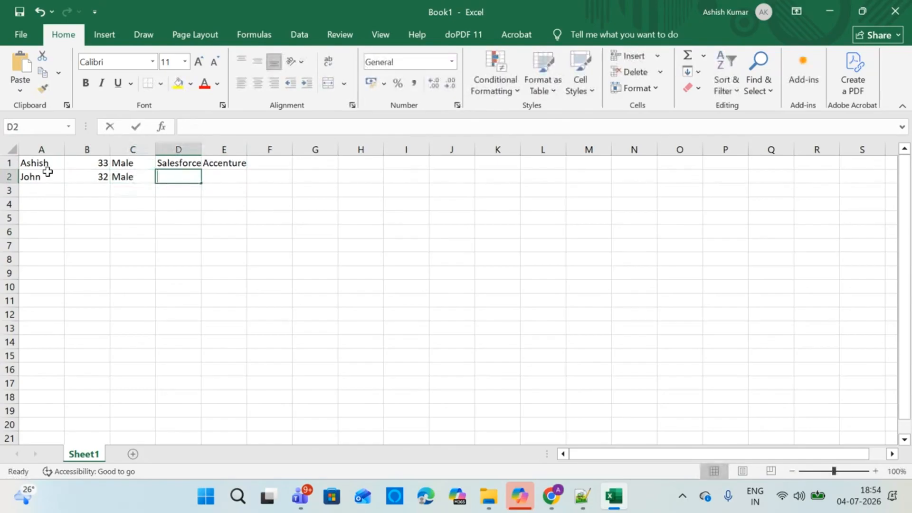
pyautogui.write('C#')
pyautogui.press('Tab')
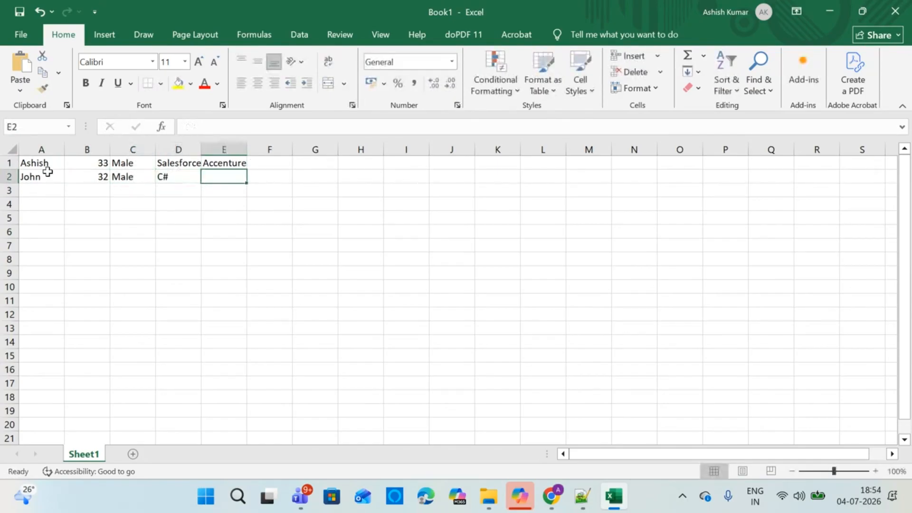
pyautogui.write('Tesla')
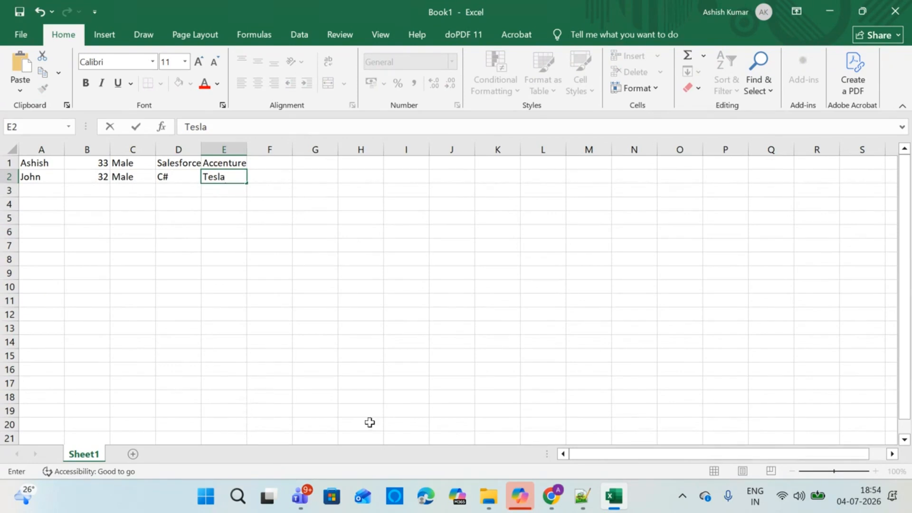
# Close the Developer Console window, then switch back to the Training app in Chrome and open Salesforce Setup.
pyautogui.moveTo(551, 496)
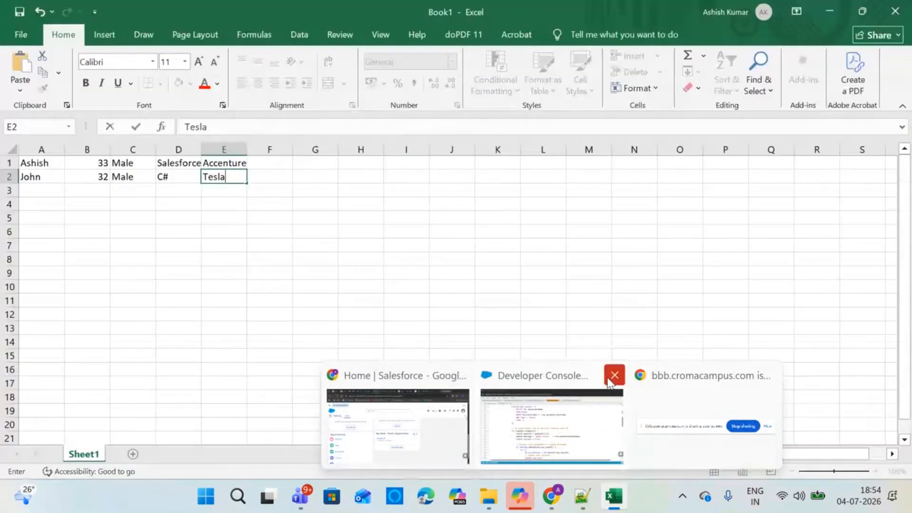
pyautogui.click(612, 378)
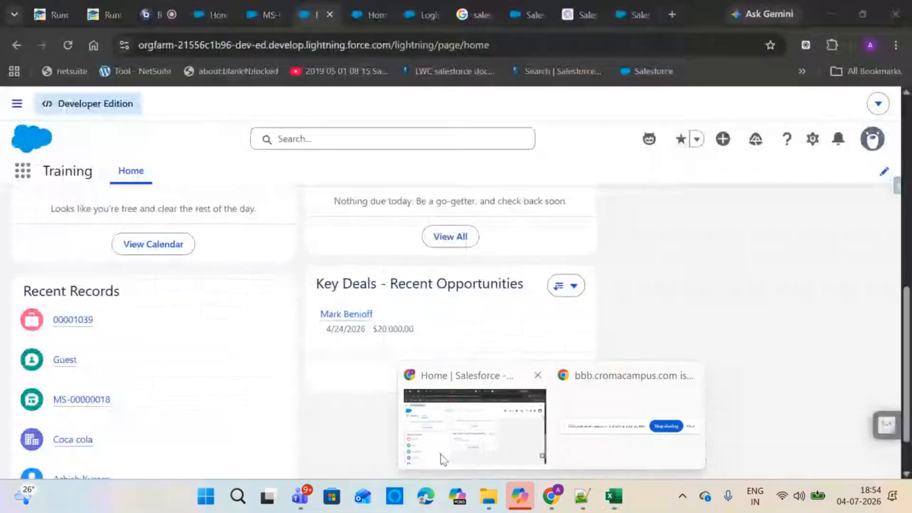
pyautogui.click(478, 444)
pyautogui.click(812, 141)
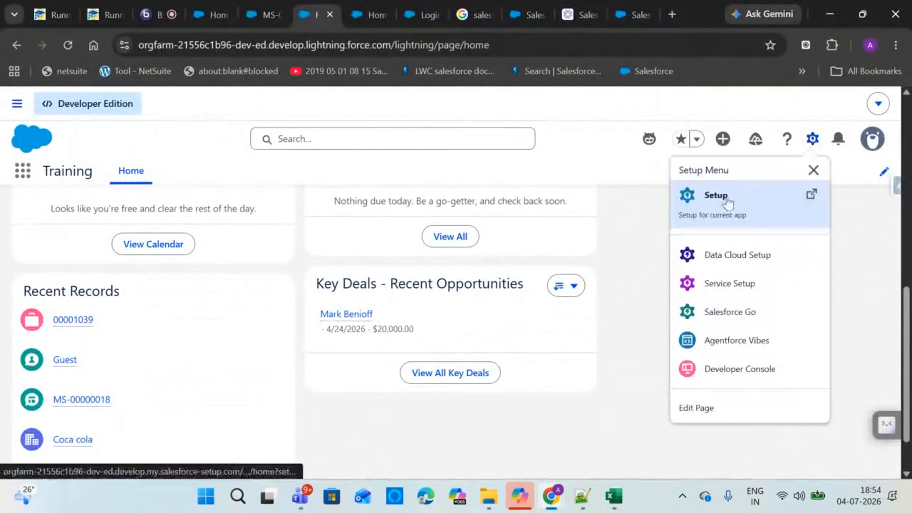
pyautogui.click(720, 196)
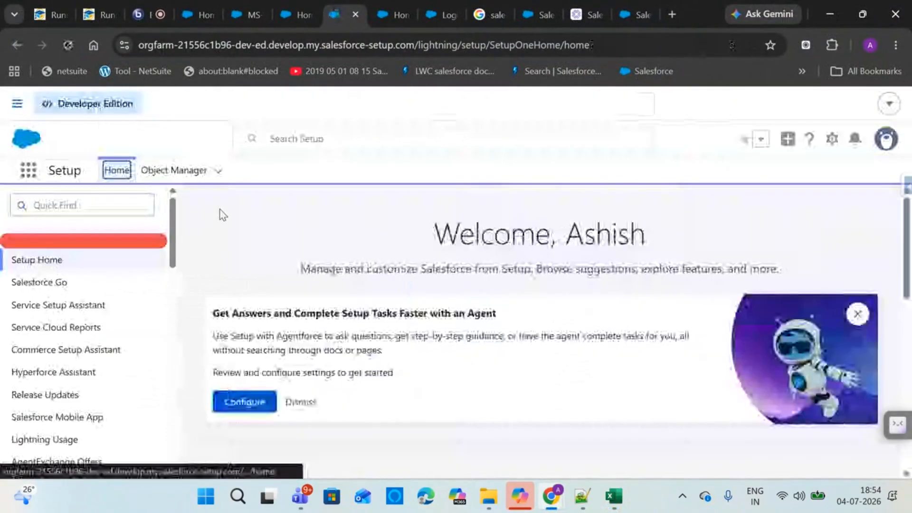
# Open the Object Manager in Salesforce Setup, checking the online class session before and after.
pyautogui.click(151, 6)
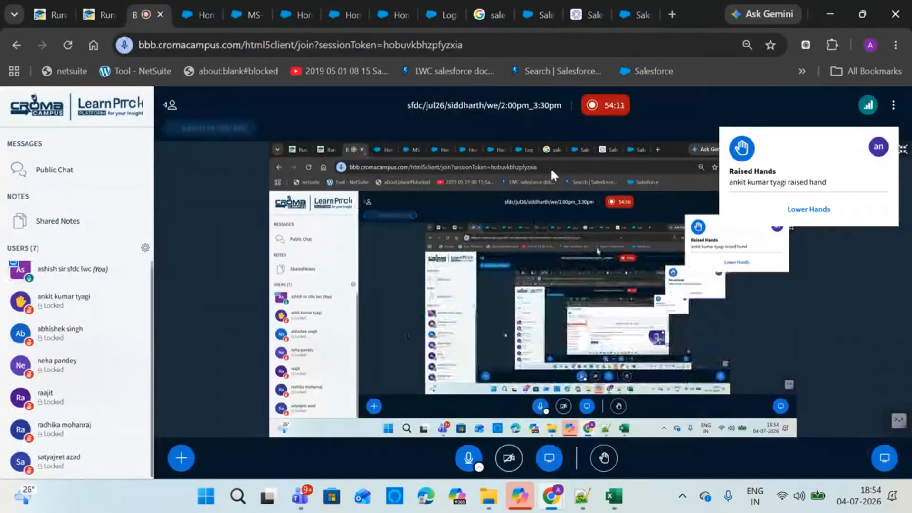
pyautogui.click(295, 13)
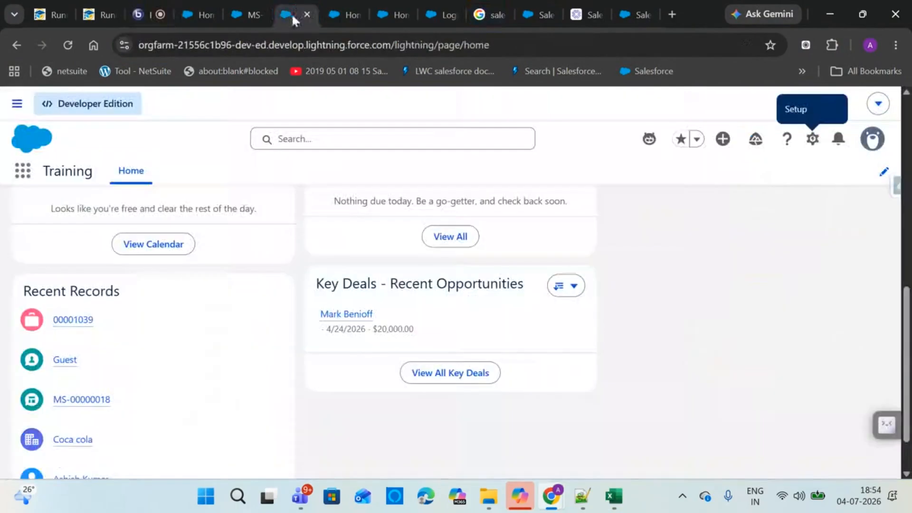
pyautogui.click(347, 2)
pyautogui.click(195, 172)
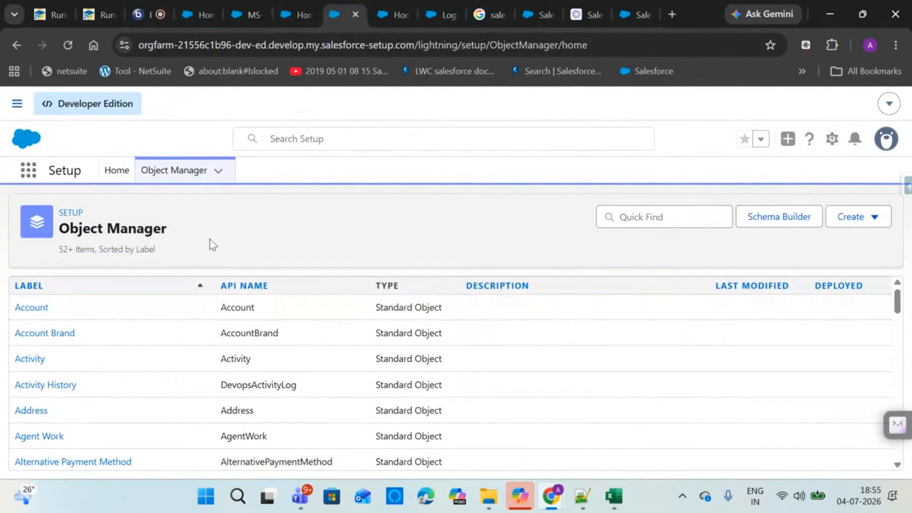
pyautogui.click(143, 3)
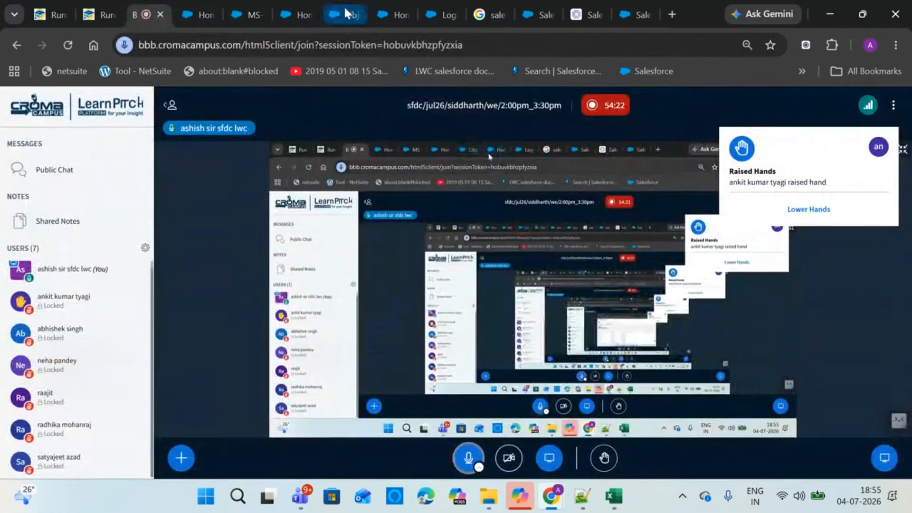
# Return to the Object Manager from the online class session and start creating a new custom object.
pyautogui.click(347, 14)
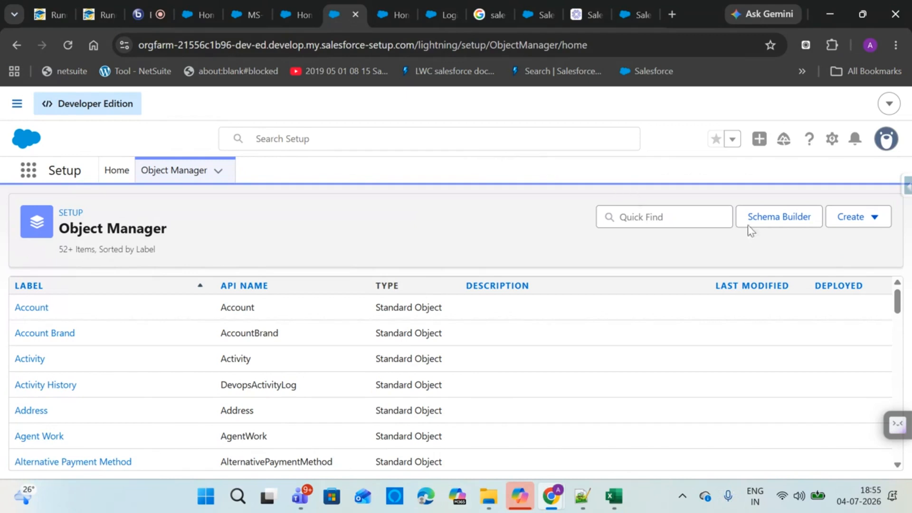
pyautogui.click(873, 220)
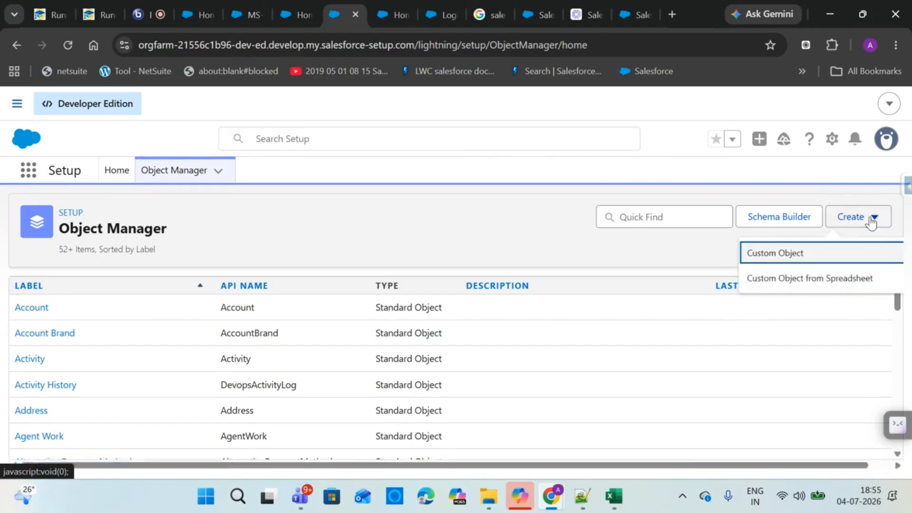
pyautogui.click(782, 260)
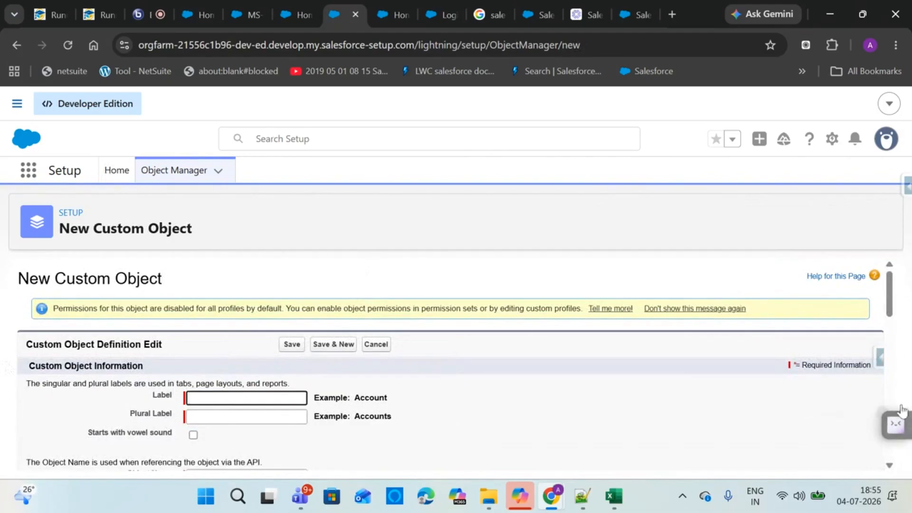
pyautogui.click(845, 413)
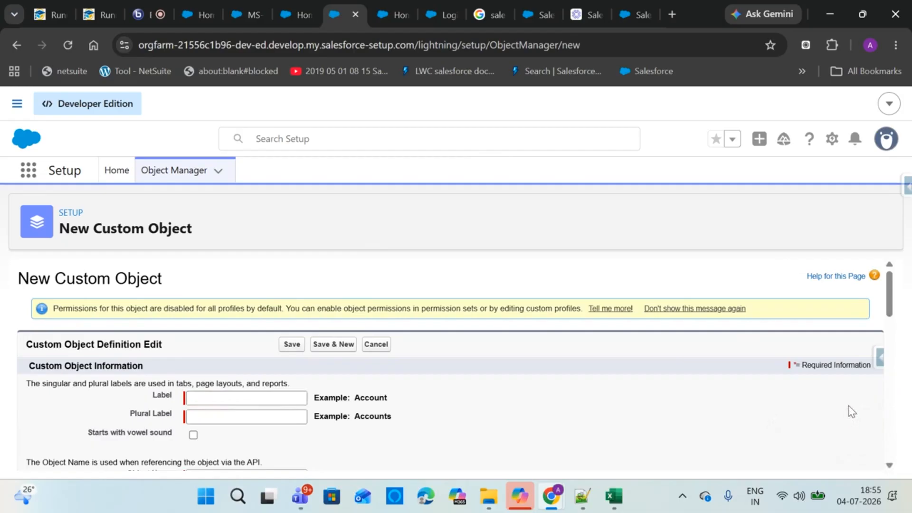
# Set the new custom object's label to Applicant and its plural label to Applicants.
pyautogui.scroll(-3, 887, 300)
pyautogui.scroll(2, 882, 305)
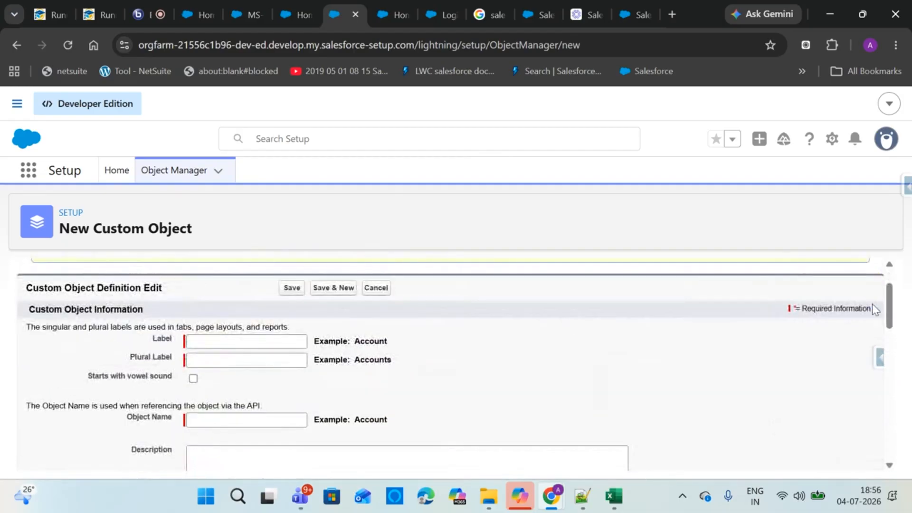
pyautogui.click(273, 341)
pyautogui.write('A')
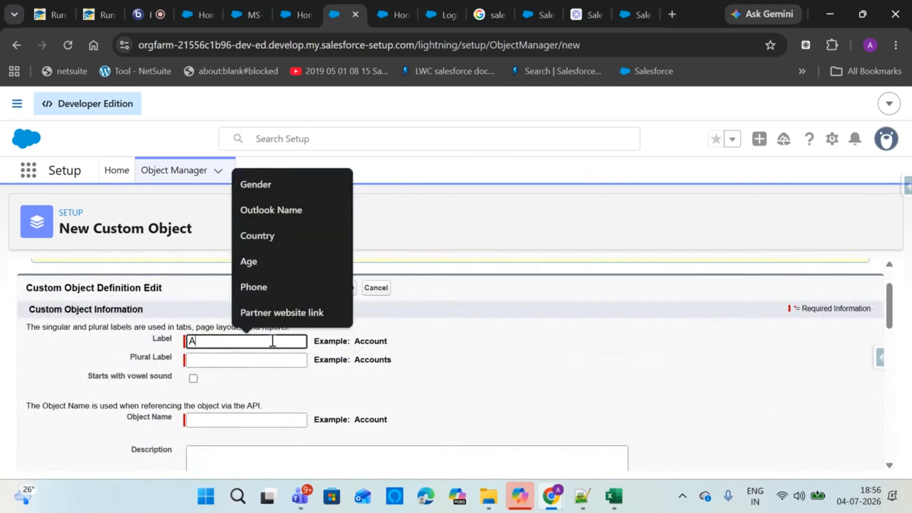
pyautogui.write('ppl')
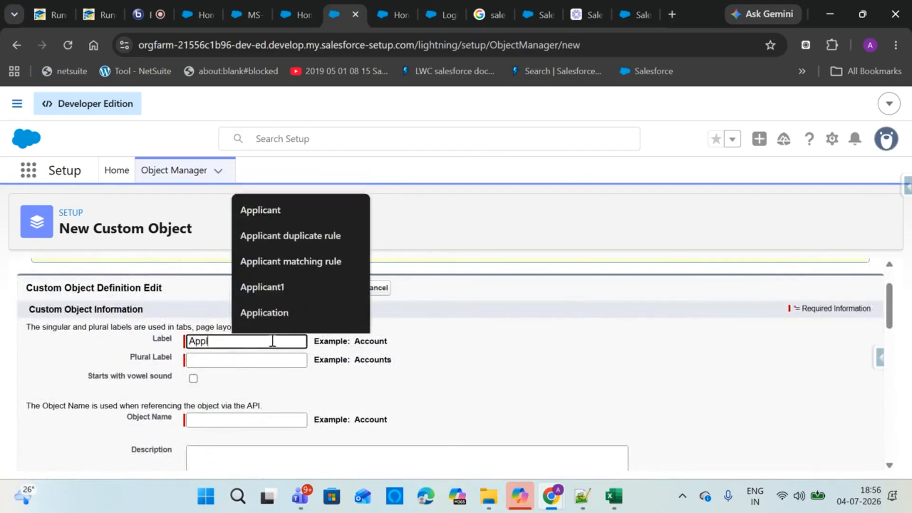
pyautogui.write('icant')
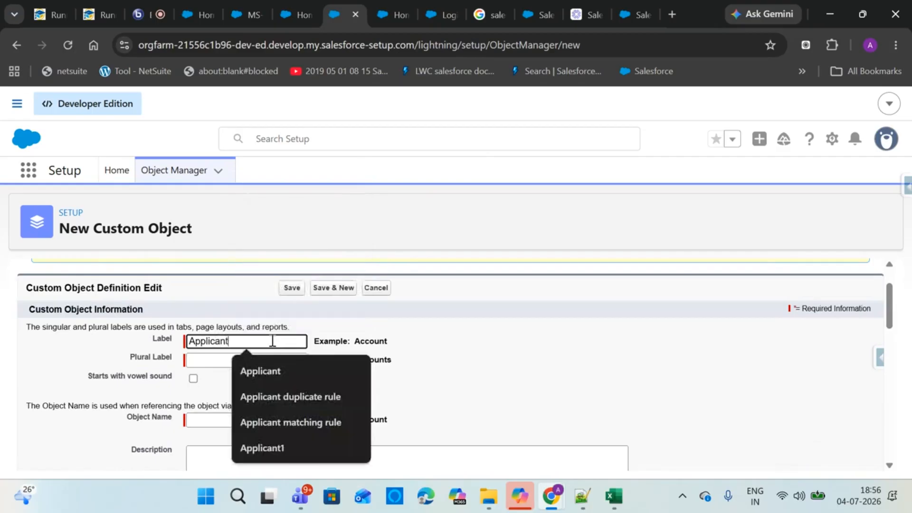
pyautogui.click(566, 354)
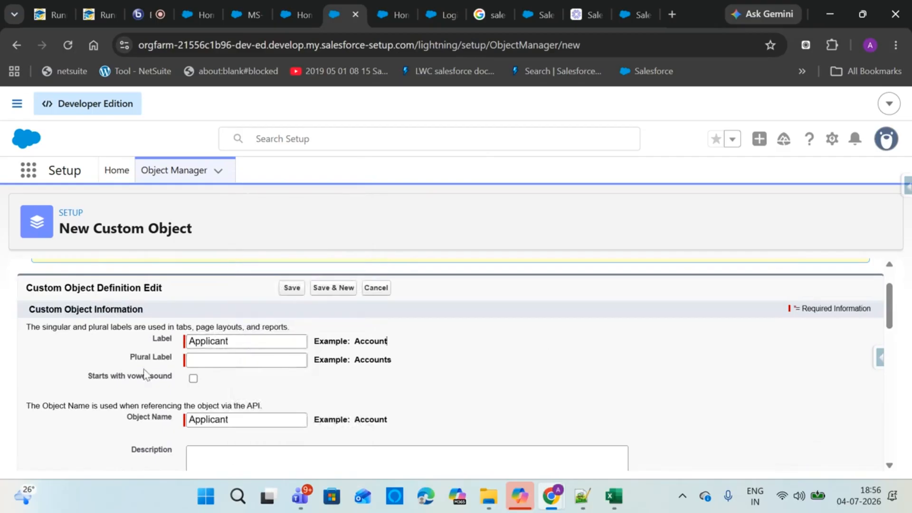
pyautogui.click(201, 365)
pyautogui.write('Applicants')
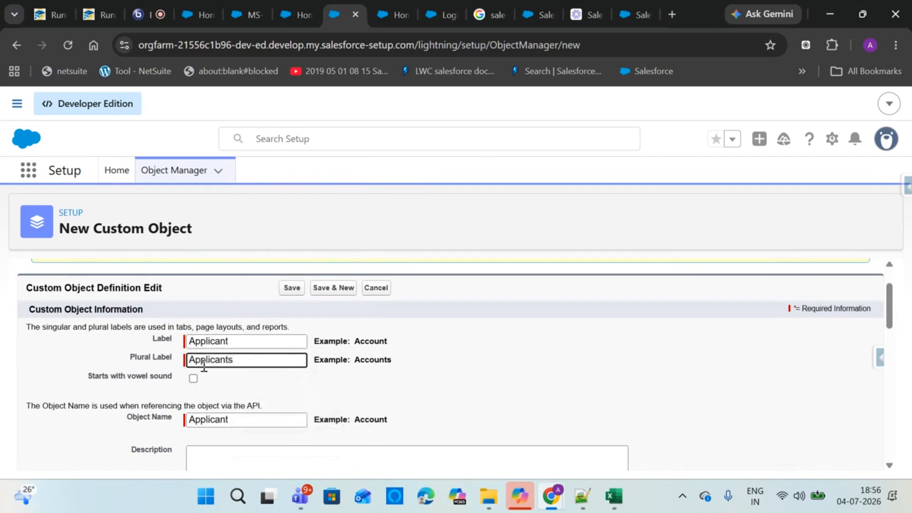
pyautogui.click(516, 395)
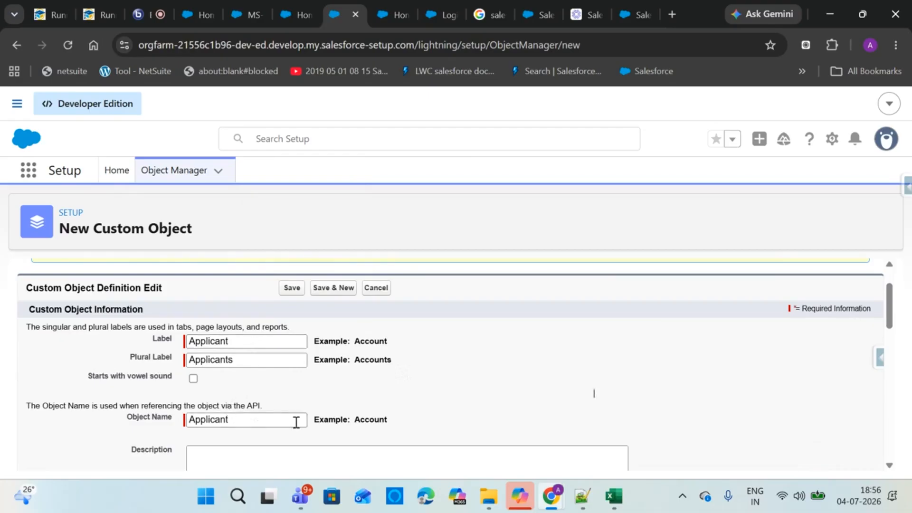
# Shorten the custom object's record name to Name.
pyautogui.moveTo(889, 317); pyautogui.dragTo(890, 377)
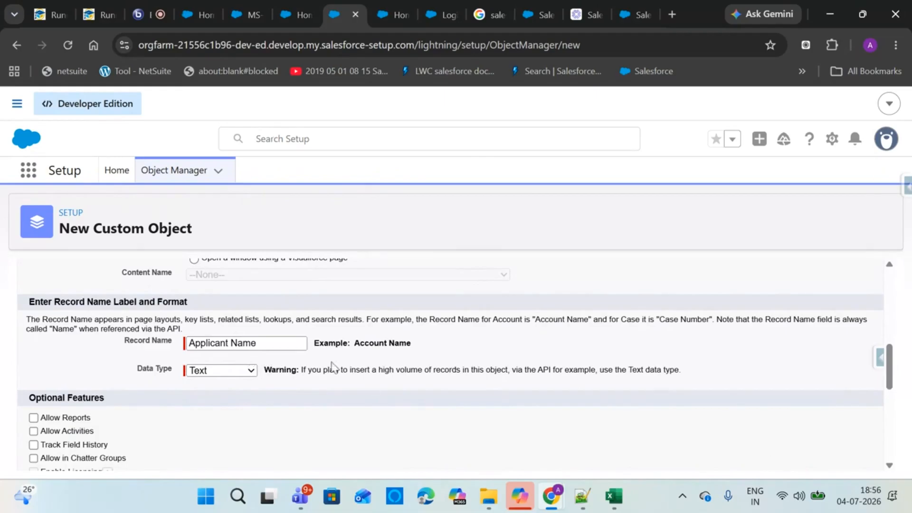
pyautogui.moveTo(232, 343); pyautogui.dragTo(161, 347)
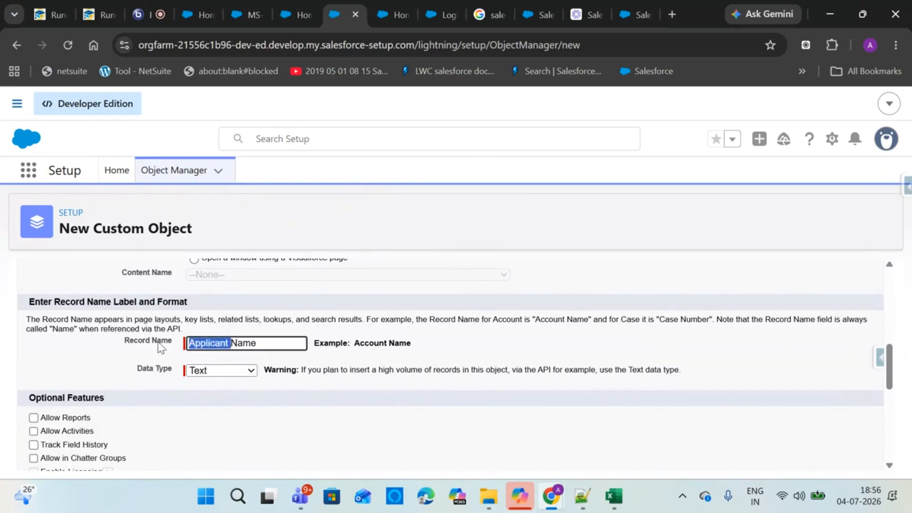
pyautogui.press('BackSpace')
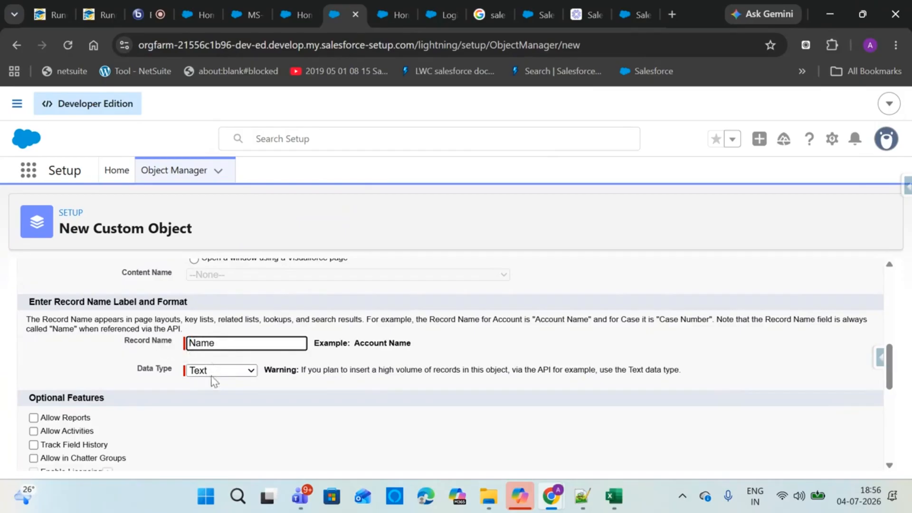
# Make the record name an Auto Number with display format A-{000} and starting number 001.
pyautogui.click(250, 373)
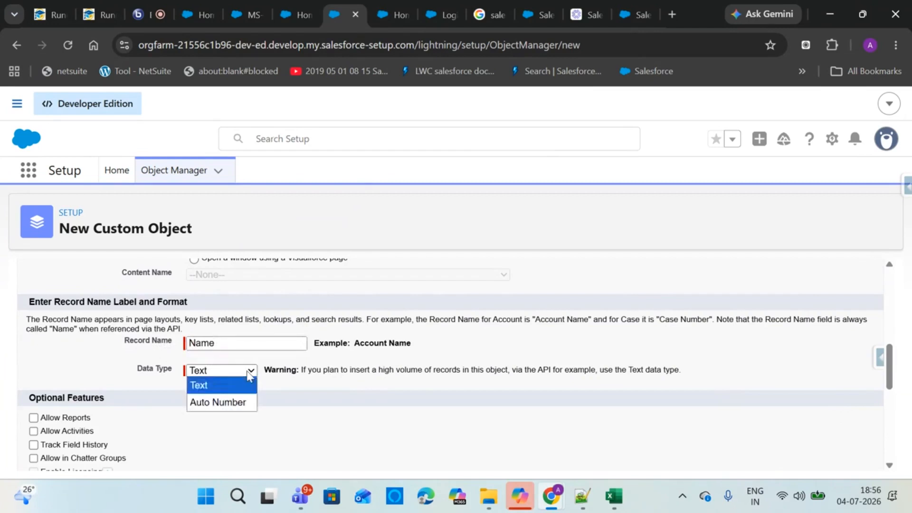
pyautogui.click(230, 404)
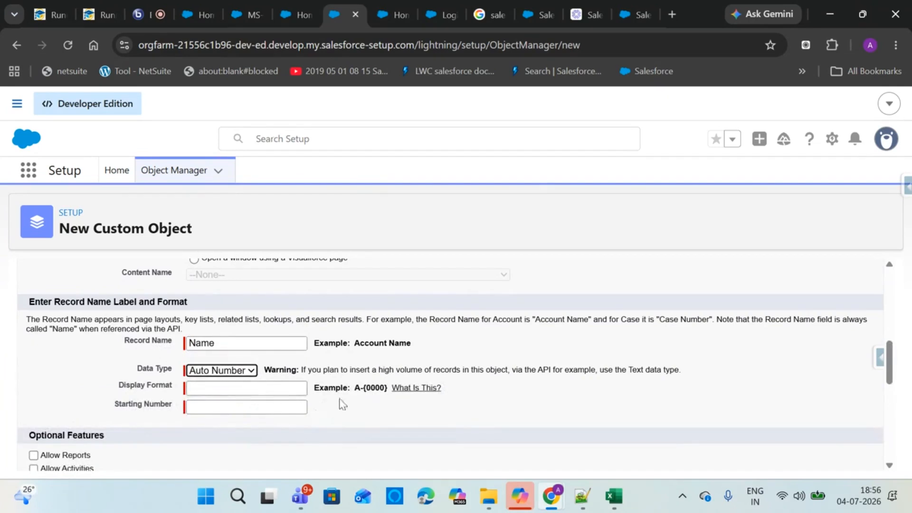
pyautogui.click(257, 393)
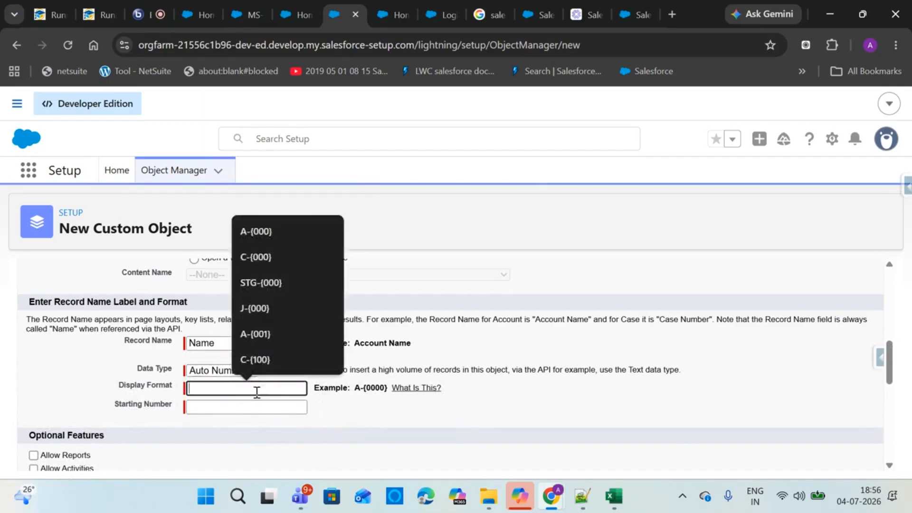
pyautogui.write('A-{00}')
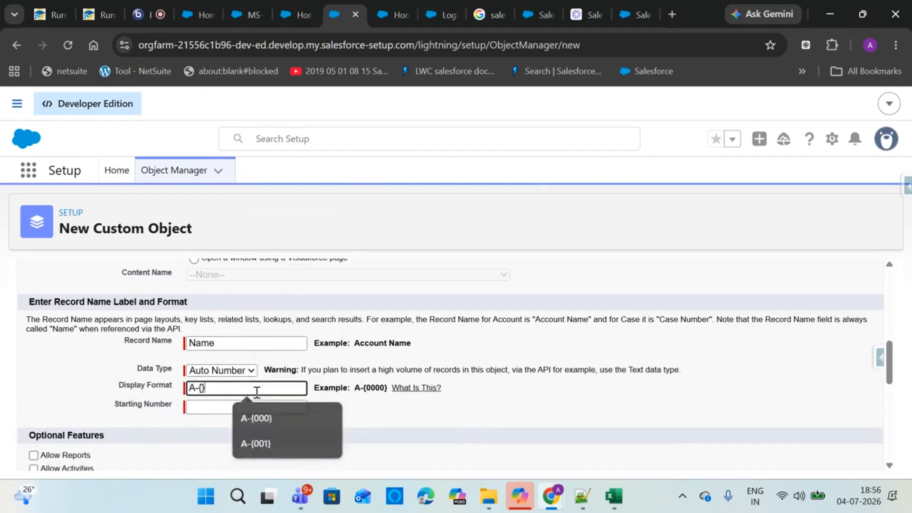
pyautogui.write('000')
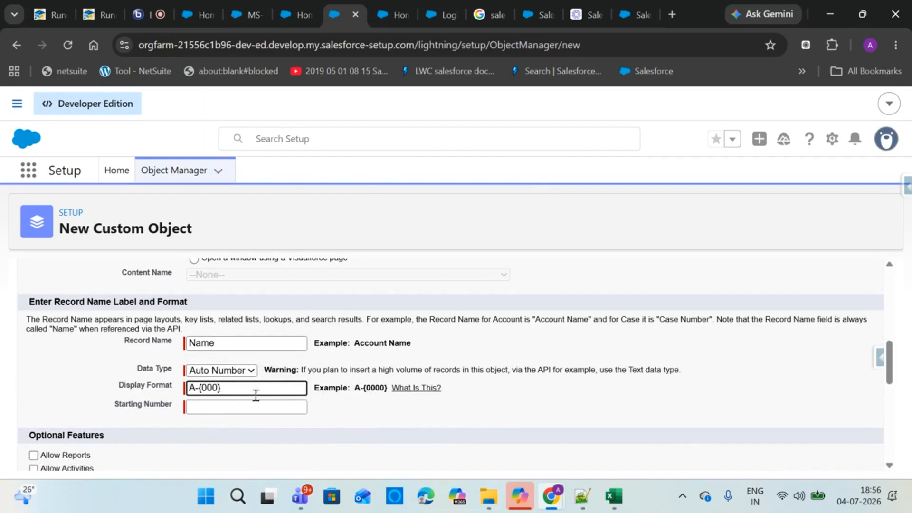
pyautogui.click(254, 404)
pyautogui.write('001')
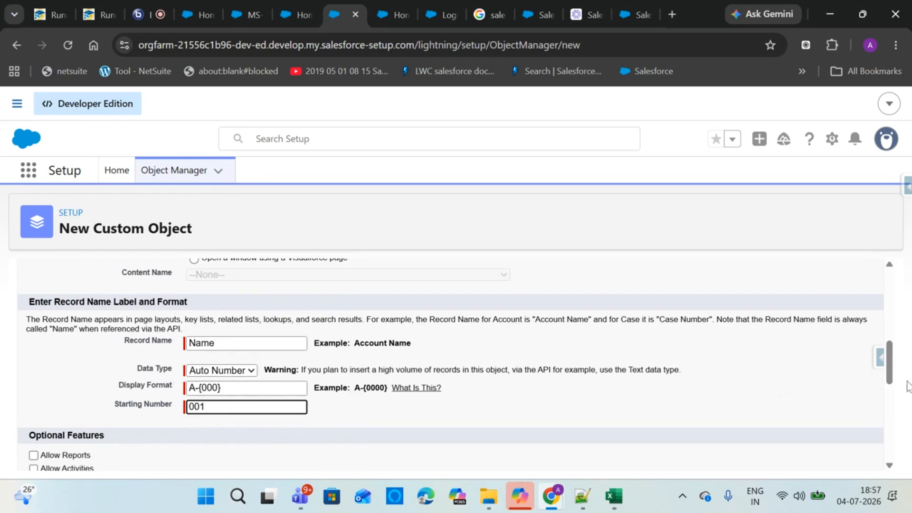
# Save the Applicant custom object with the remaining options left at their defaults.
pyautogui.moveTo(890, 380); pyautogui.dragTo(890, 404)
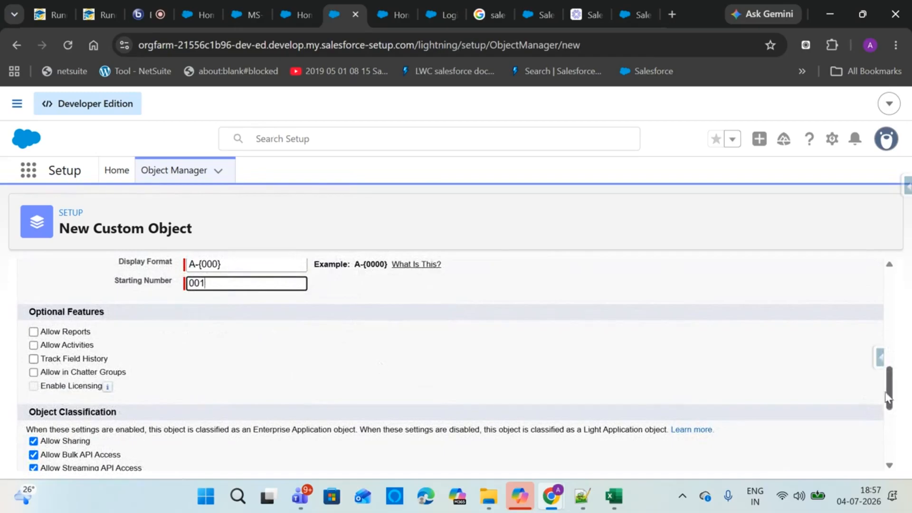
pyautogui.moveTo(890, 399); pyautogui.dragTo(890, 437)
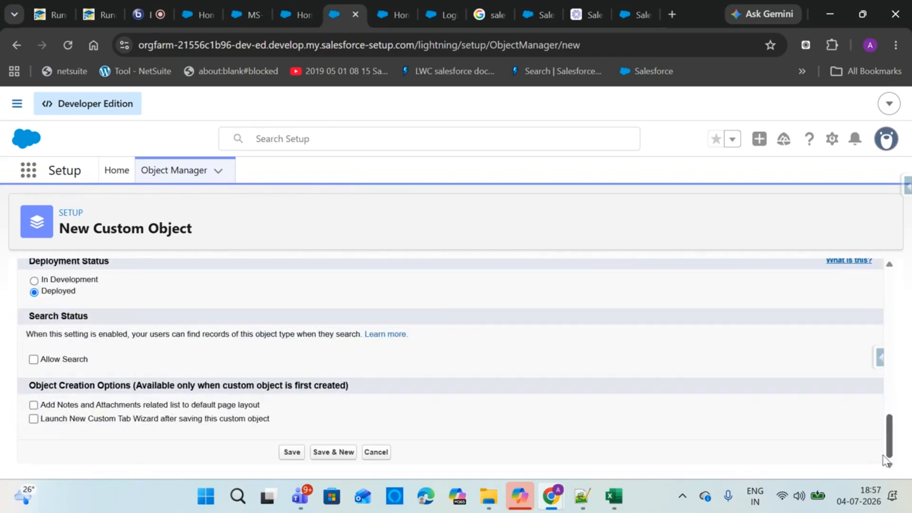
pyautogui.click(285, 454)
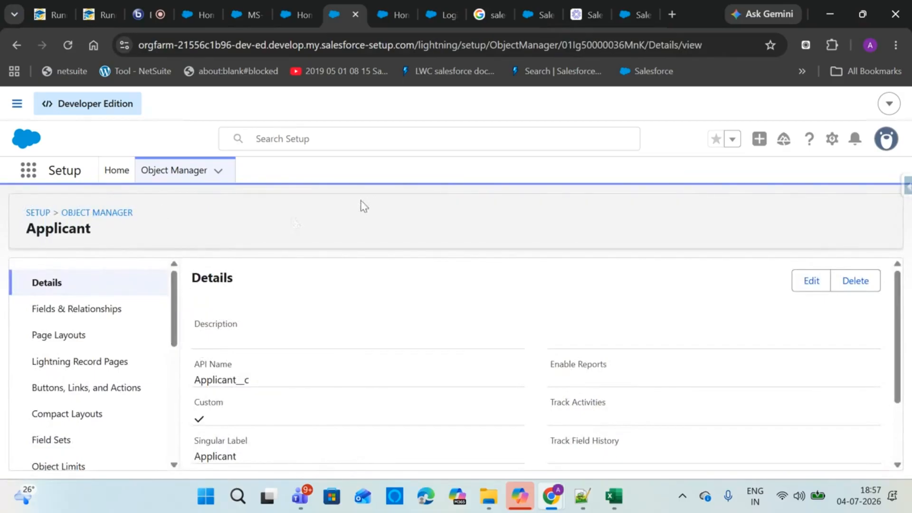
# Move the Applicant browser tab closer to the online class tab and briefly check the class session.
pyautogui.moveTo(342, 15); pyautogui.dragTo(218, 13)
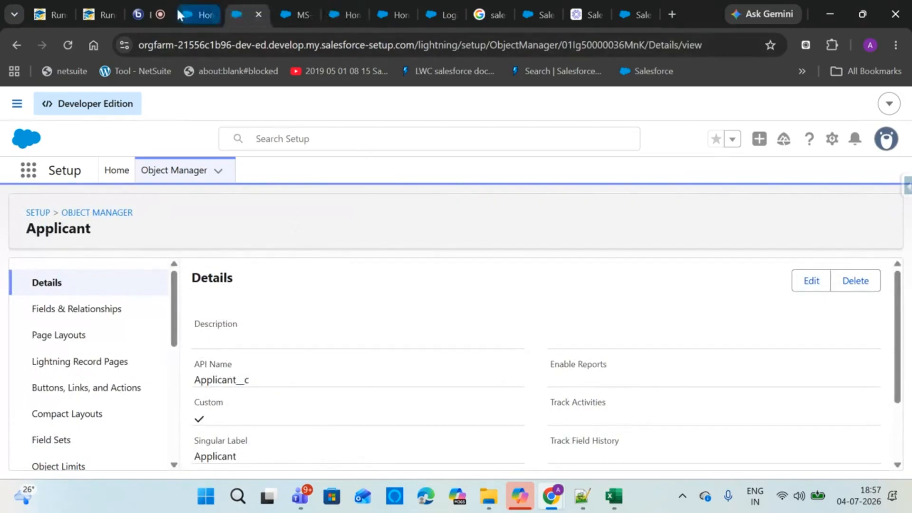
pyautogui.click(143, 14)
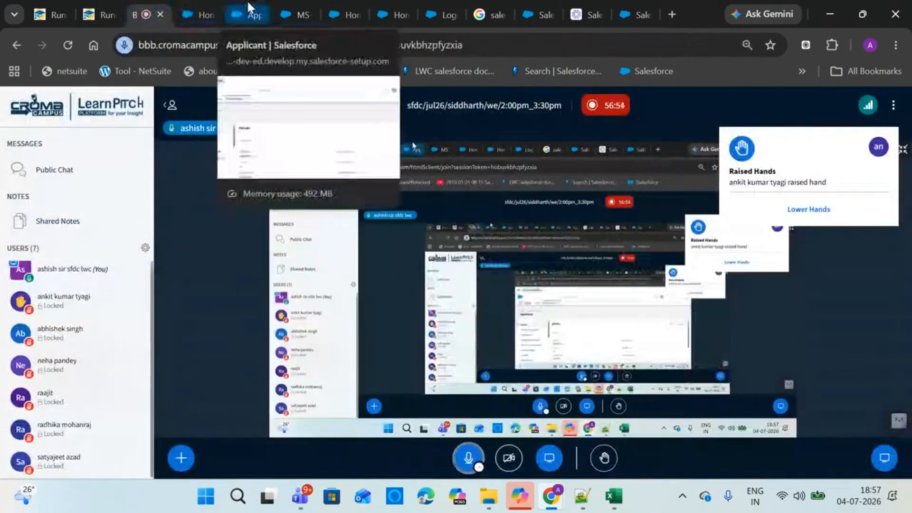
pyautogui.click(245, 13)
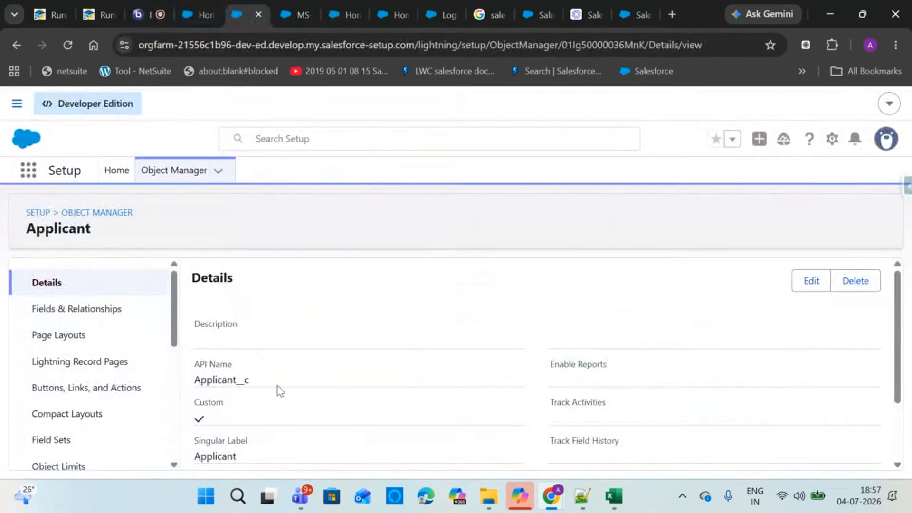
# Point out the Applicant object's API name, and switch to Excel to close the Book1 workbook without saving.
pyautogui.moveTo(246, 385); pyautogui.dragTo(224, 379)
pyautogui.click(190, 397)
pyautogui.click(614, 497)
pyautogui.click(895, 11)
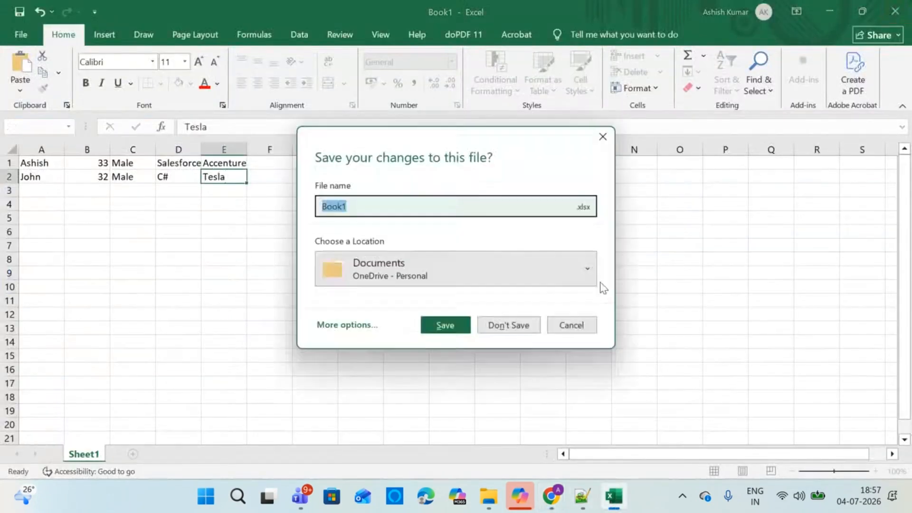
pyautogui.click(525, 330)
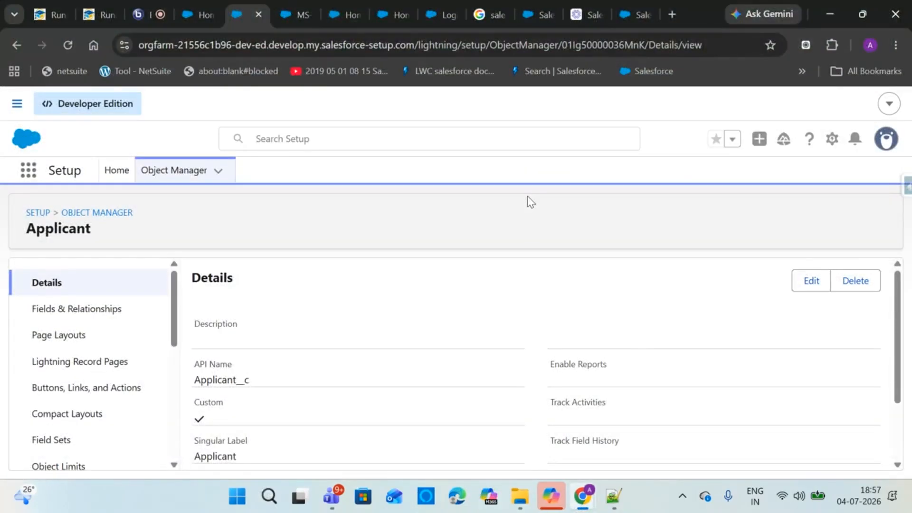
# Open the standard Account object's details from the Object Manager and highlight its API name for comparison.
pyautogui.click(187, 175)
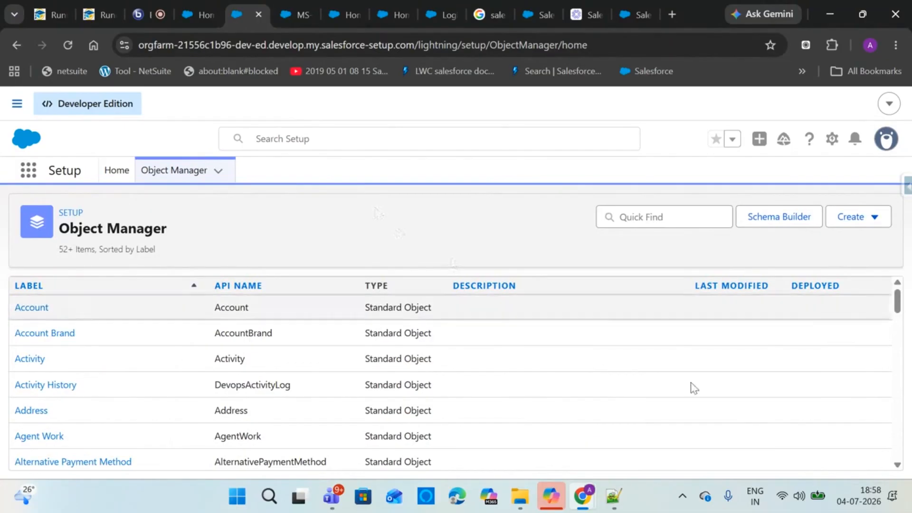
pyautogui.click(32, 308)
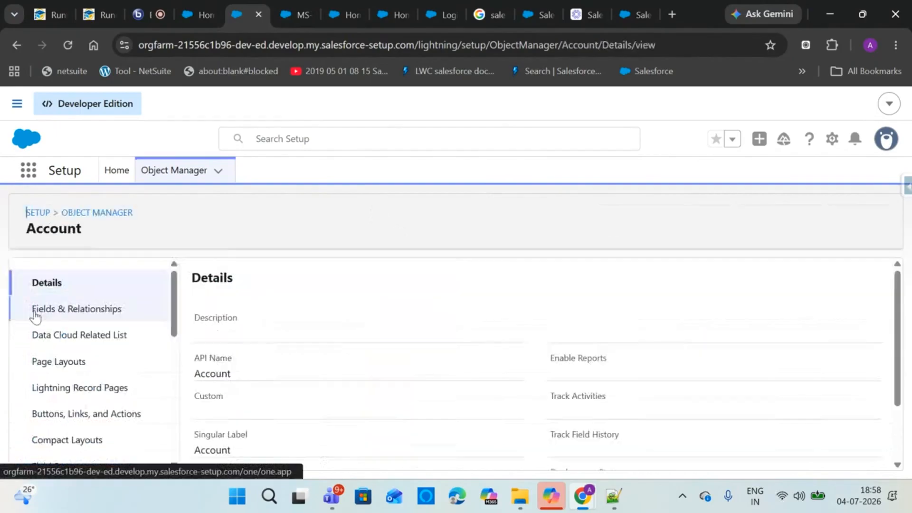
pyautogui.moveTo(243, 383); pyautogui.dragTo(173, 373)
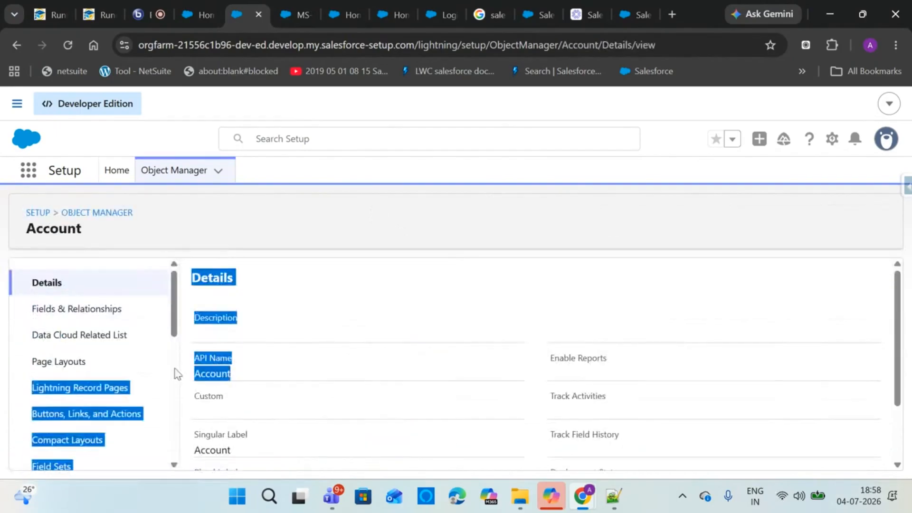
pyautogui.click(318, 371)
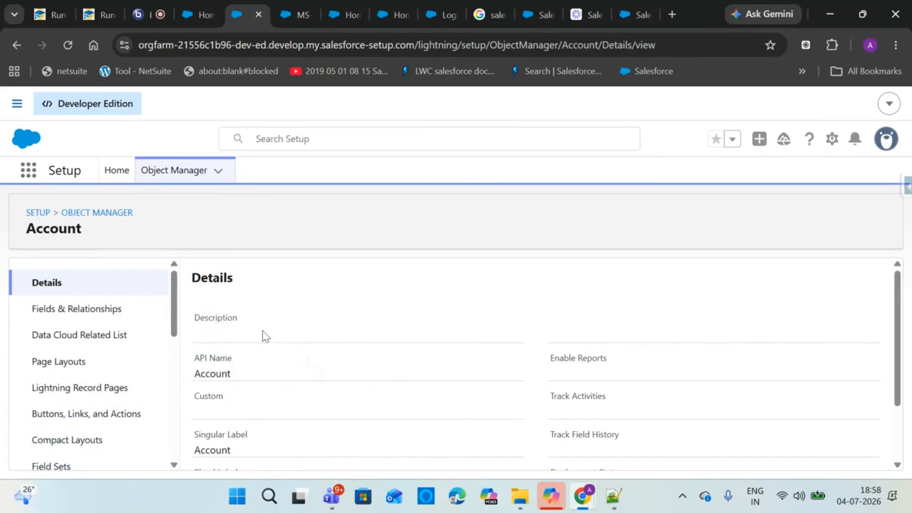
# Search Object Manager for the Applicant custom object and open its Fields & Relationships.
pyautogui.click(179, 179)
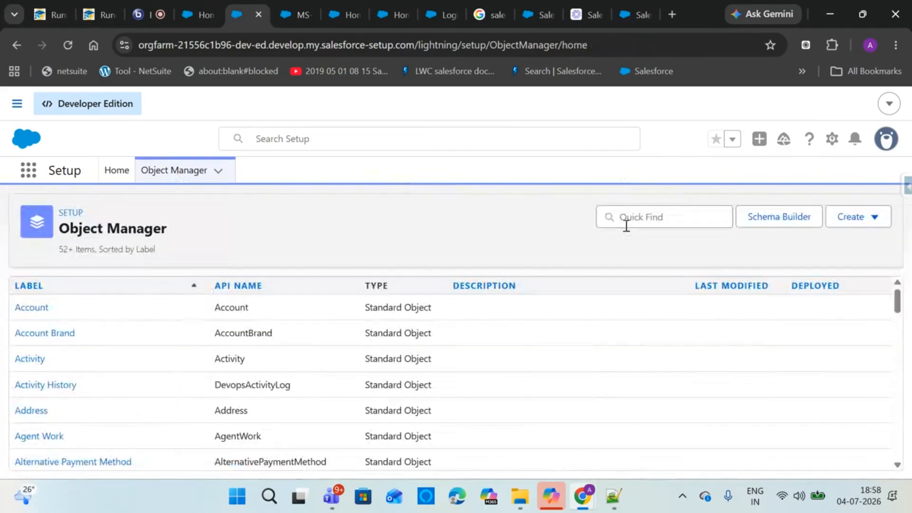
pyautogui.click(625, 226)
pyautogui.write('applican')
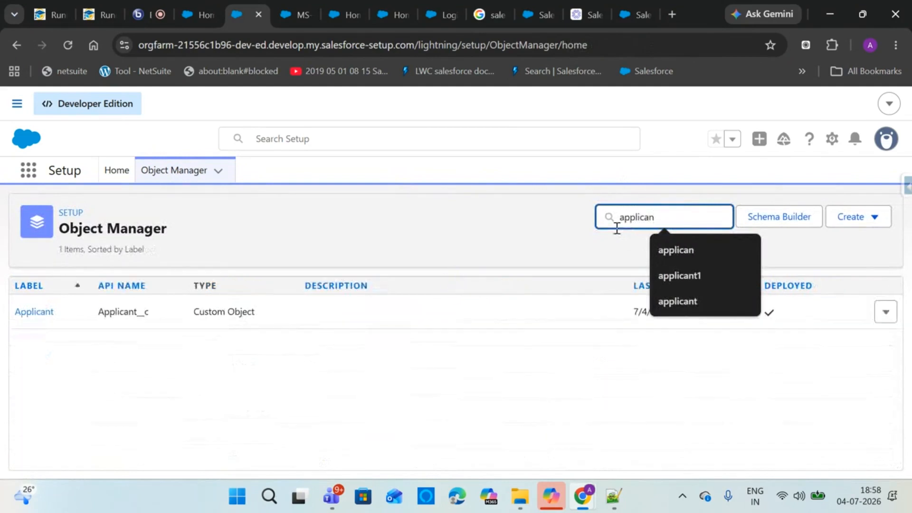
pyautogui.click(369, 229)
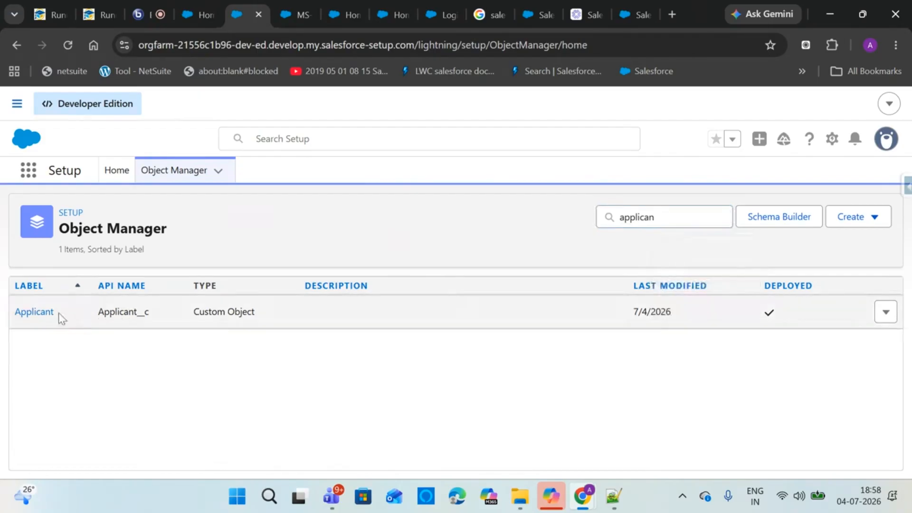
pyautogui.click(45, 313)
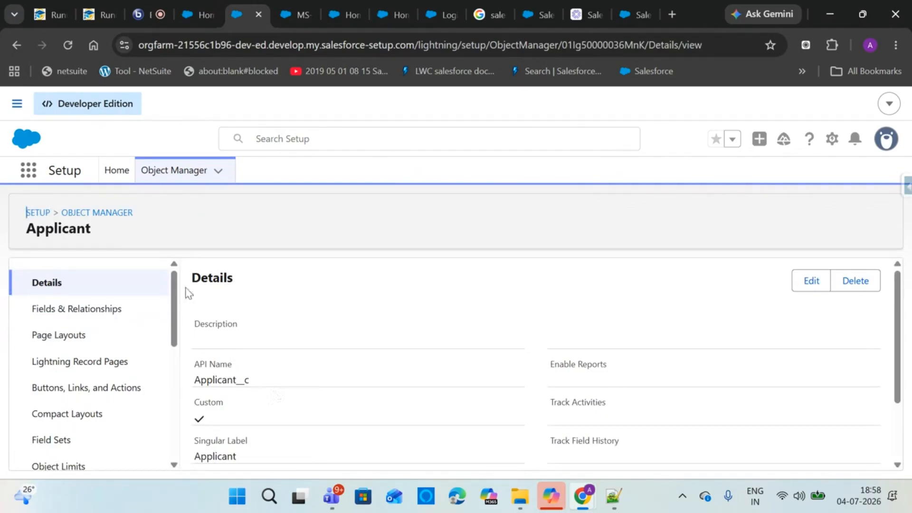
pyautogui.click(78, 312)
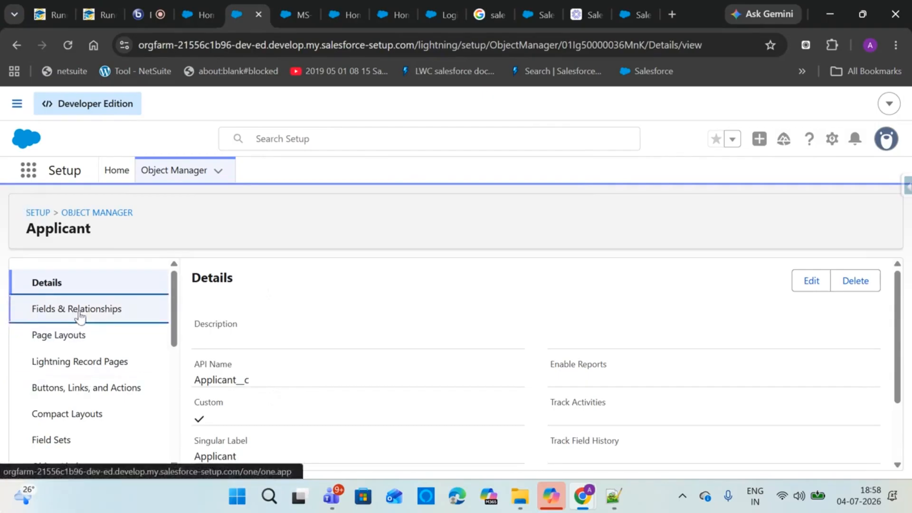
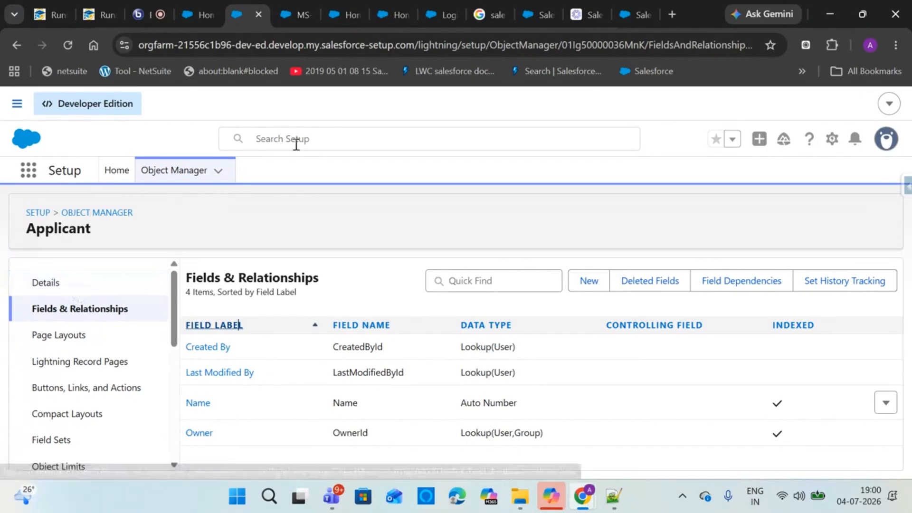
pyautogui.click(144, 10)
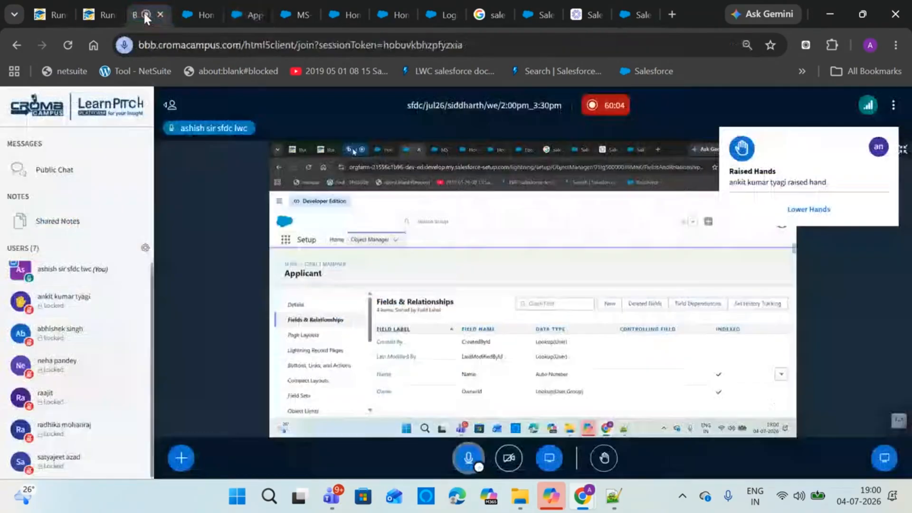
pyautogui.click(256, 16)
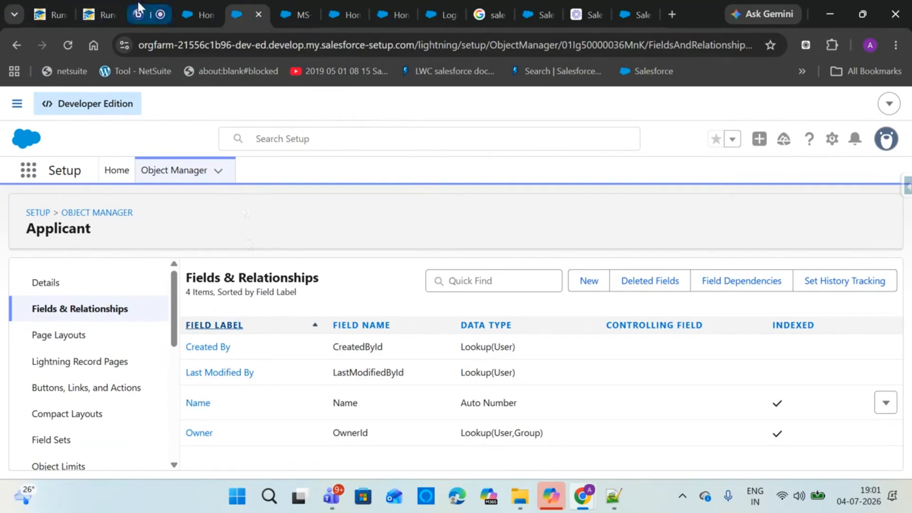
# Close the Sales Console messaging session page and return to the Applicant object's fields.
pyautogui.click(307, 4)
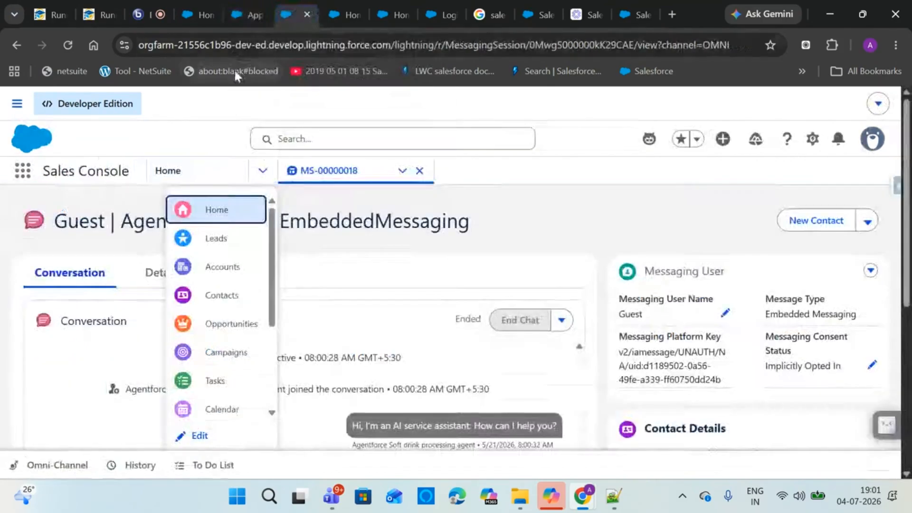
pyautogui.click(307, 14)
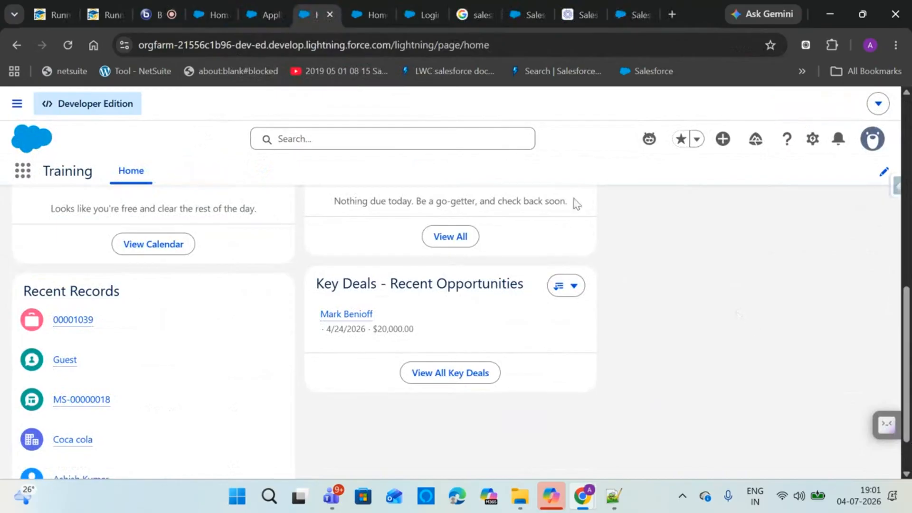
pyautogui.click(267, 14)
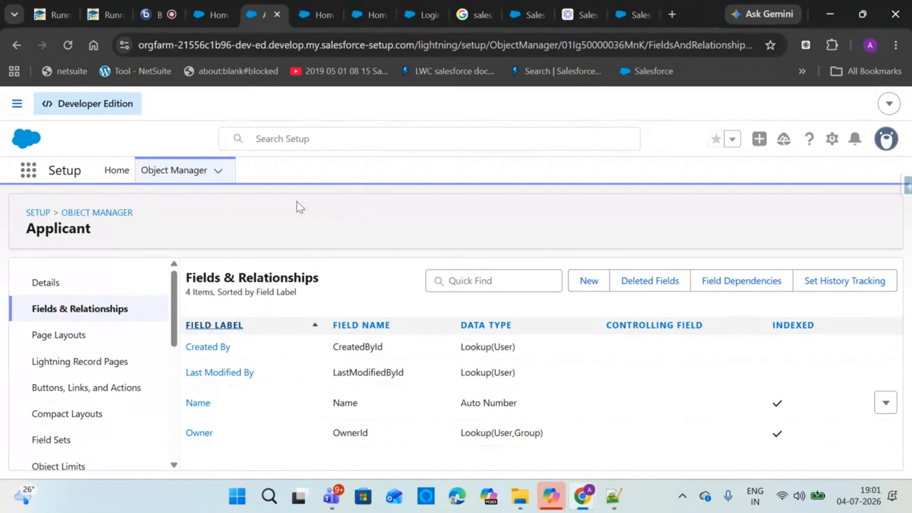
# Open the Coca cola account record in the Sales app and examine its details through to the last fields.
pyautogui.click(323, 7)
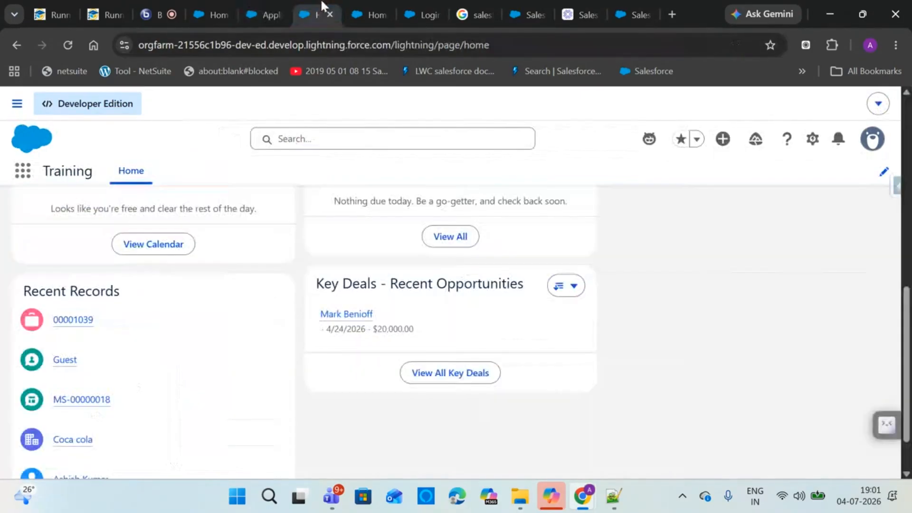
pyautogui.click(369, 8)
pyautogui.click(222, 3)
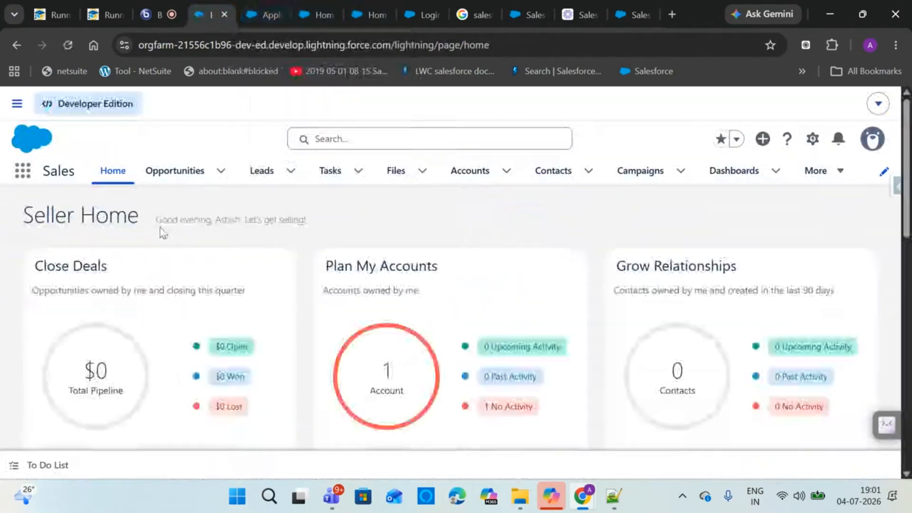
pyautogui.click(261, 174)
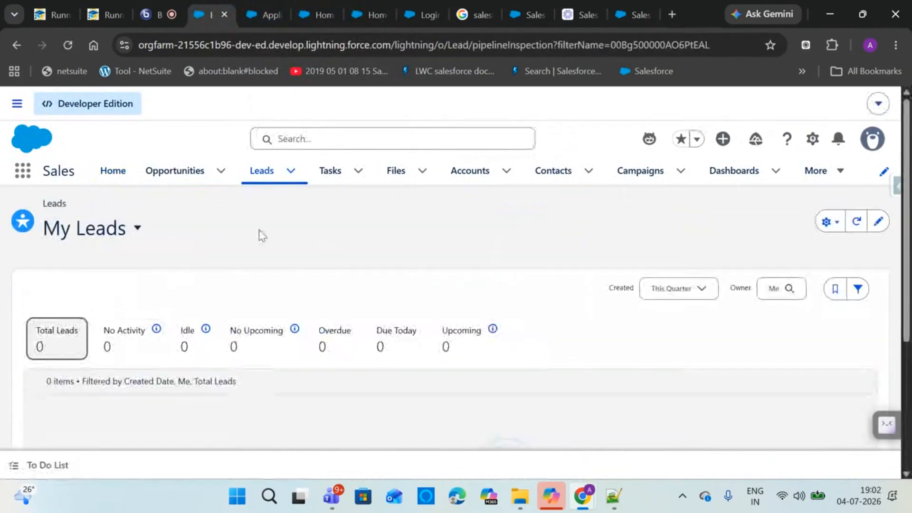
pyautogui.click(476, 175)
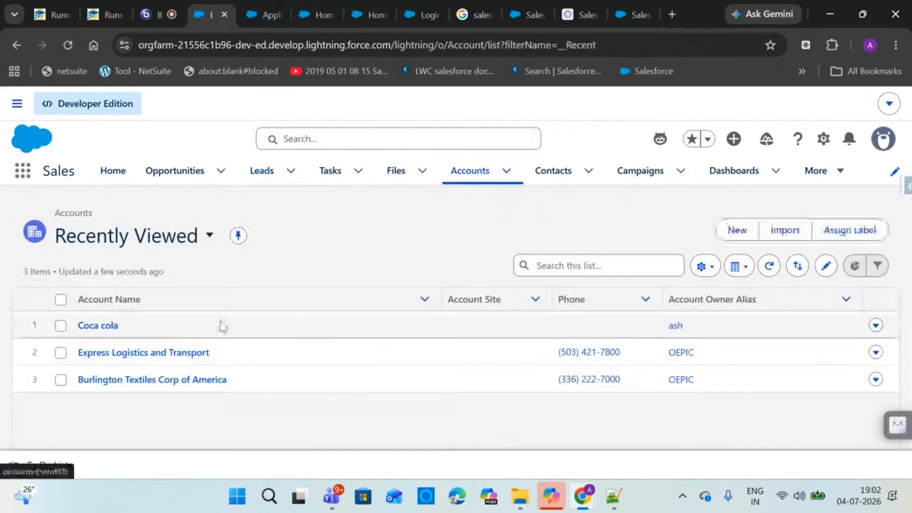
pyautogui.click(113, 325)
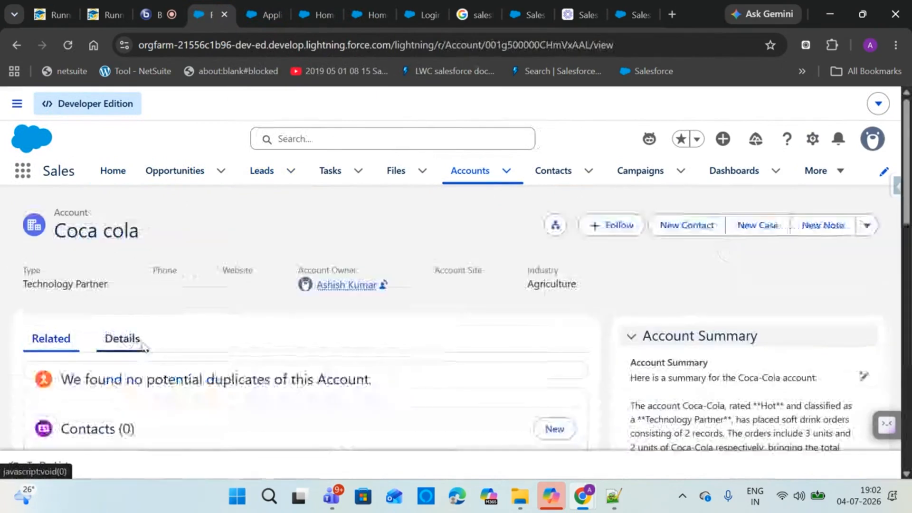
pyautogui.click(141, 339)
pyautogui.scroll(-10, 352, 366)
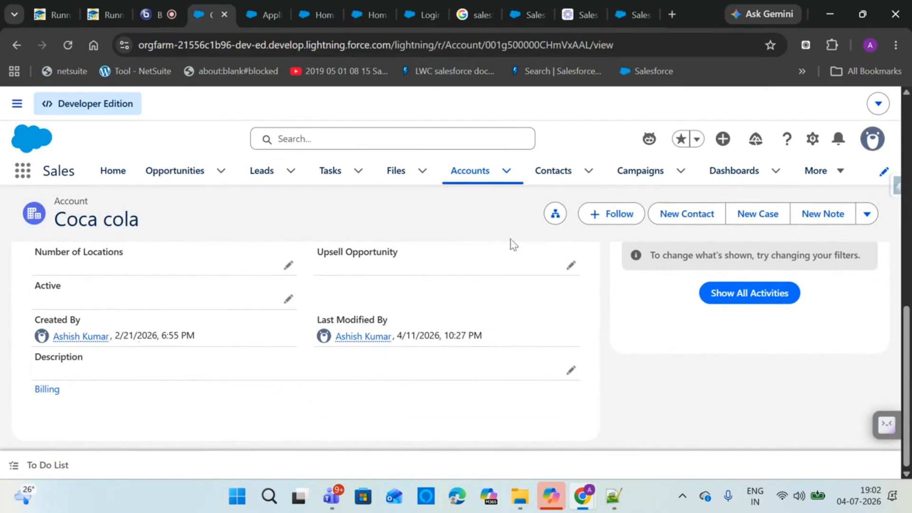
# Open Setup from the Training app's home page, search for "tabs" and go to the Tabs settings.
pyautogui.click(262, 8)
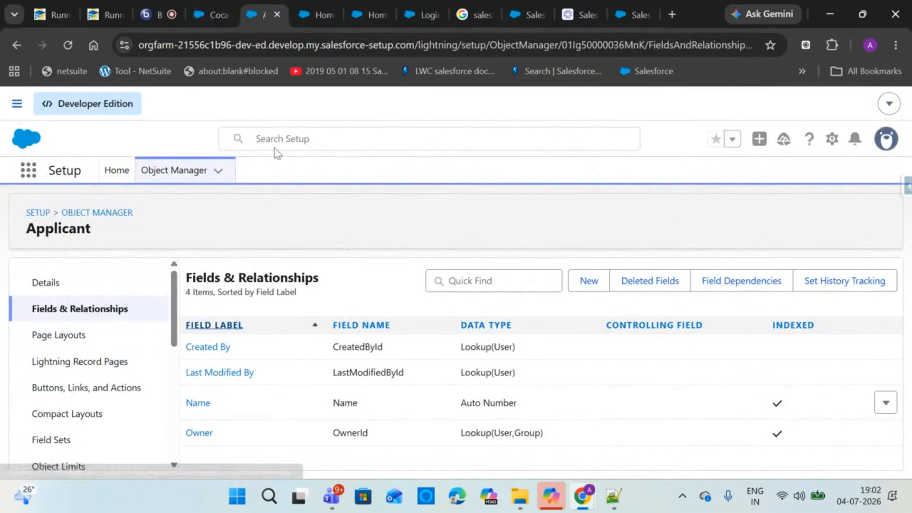
pyautogui.click(315, 13)
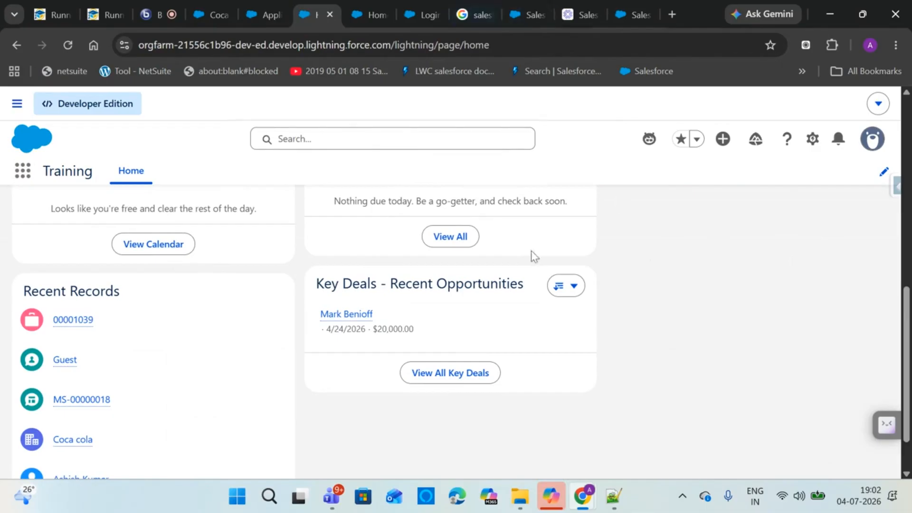
pyautogui.click(813, 139)
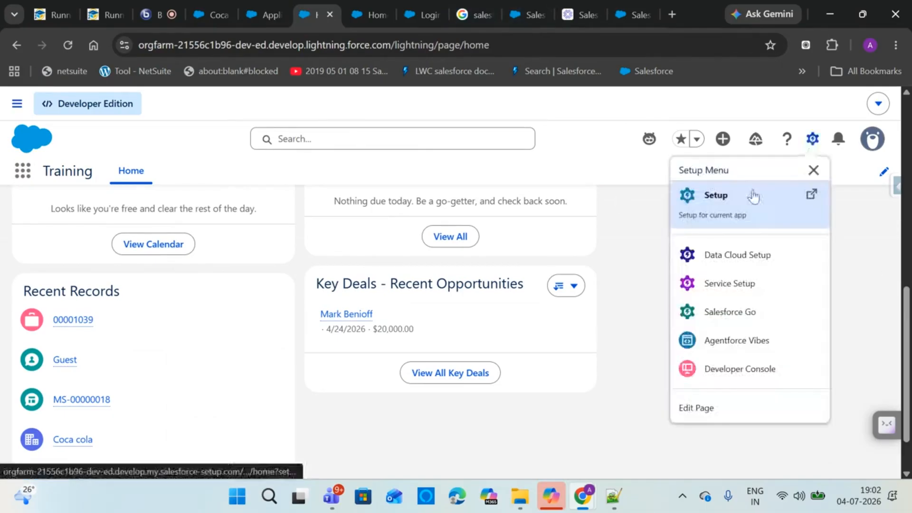
pyautogui.click(735, 200)
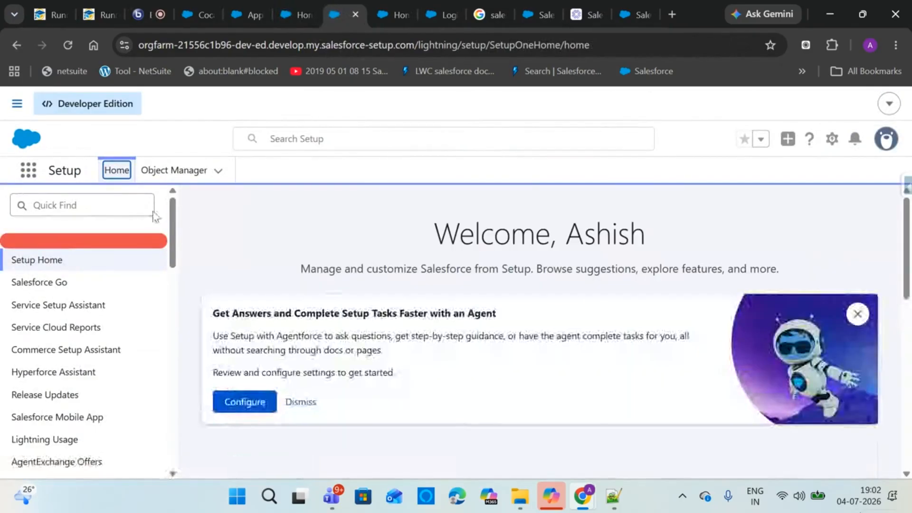
pyautogui.click(112, 204)
pyautogui.write('ta')
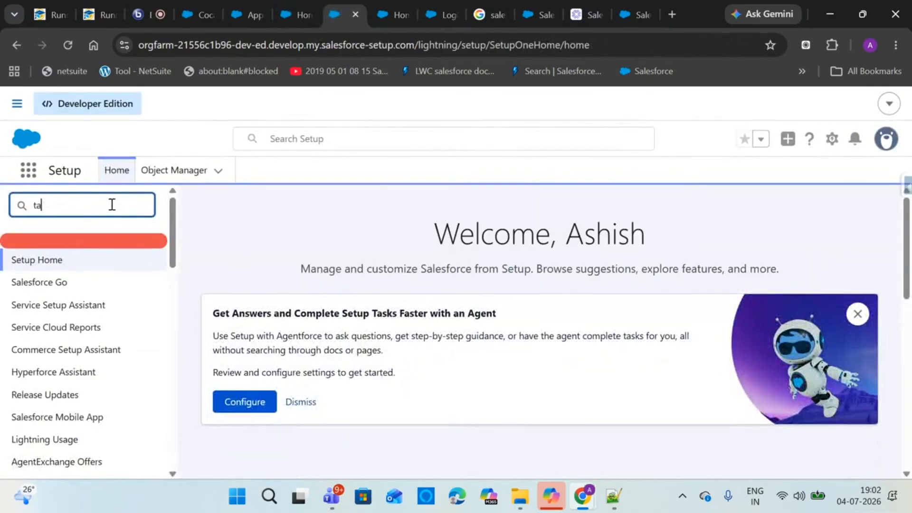
pyautogui.write('bs')
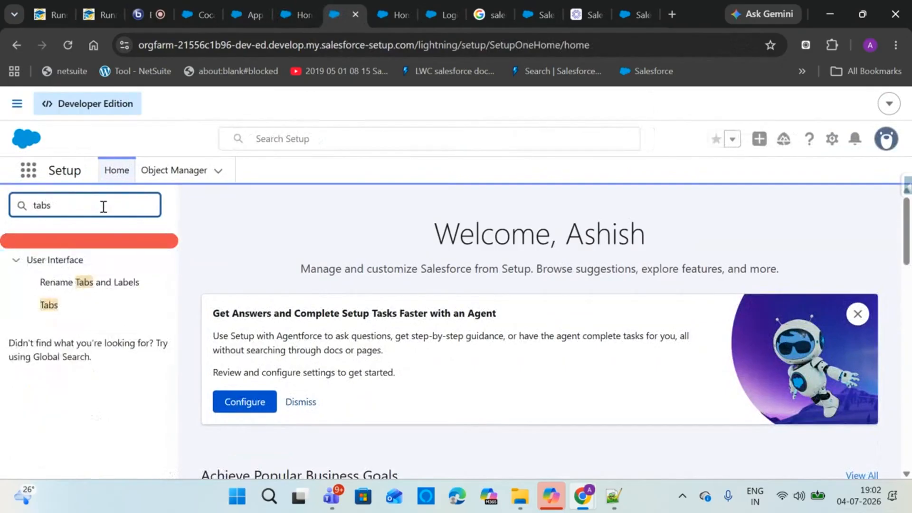
pyautogui.click(51, 306)
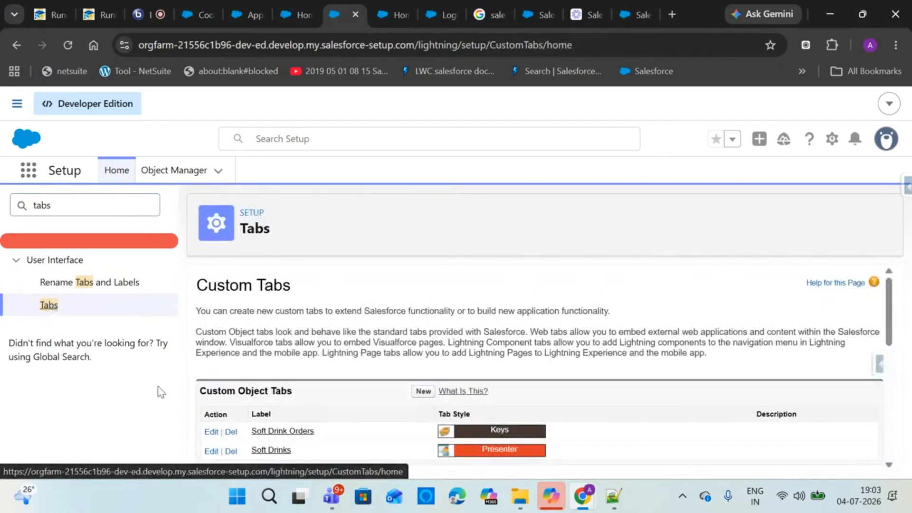
# Examine the Custom Object, Web, Visualforce and Lightning Component tab sections on the Custom Tabs page.
pyautogui.moveTo(199, 391); pyautogui.dragTo(306, 399)
pyautogui.click(343, 288)
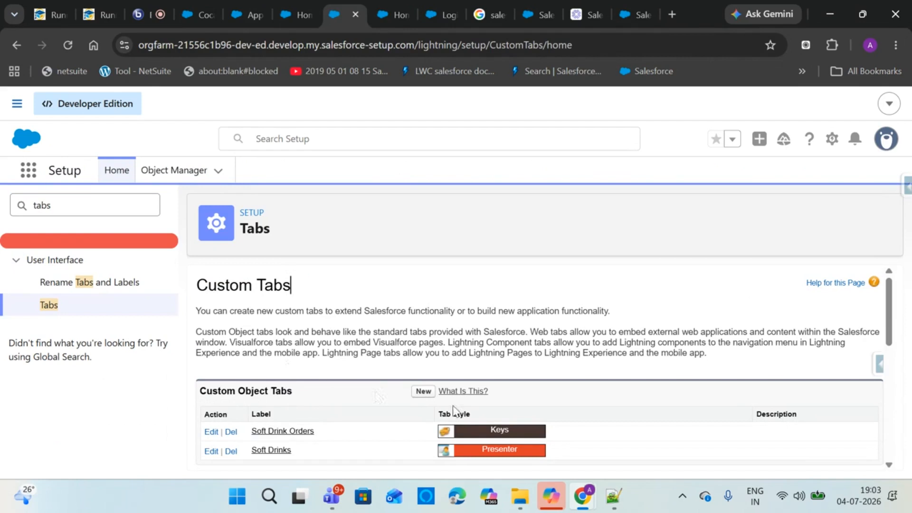
pyautogui.moveTo(890, 320); pyautogui.dragTo(878, 390)
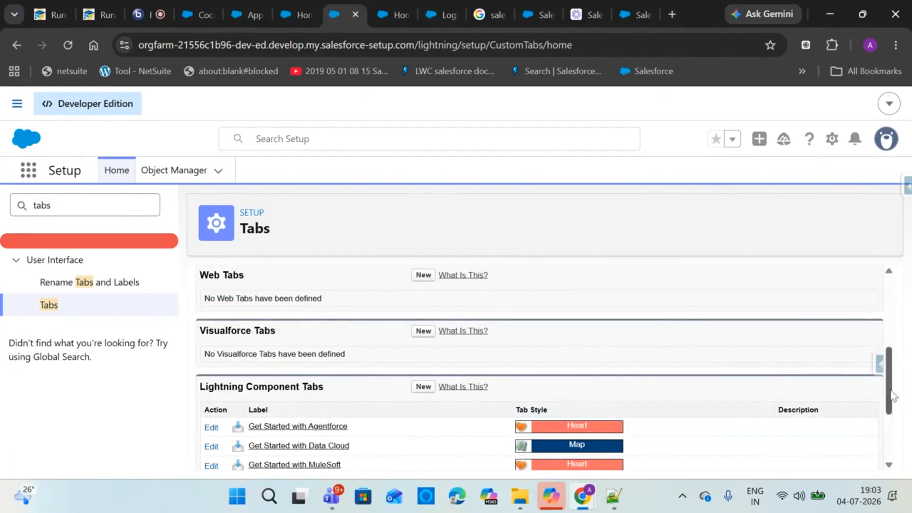
pyautogui.scroll(4, 883, 370)
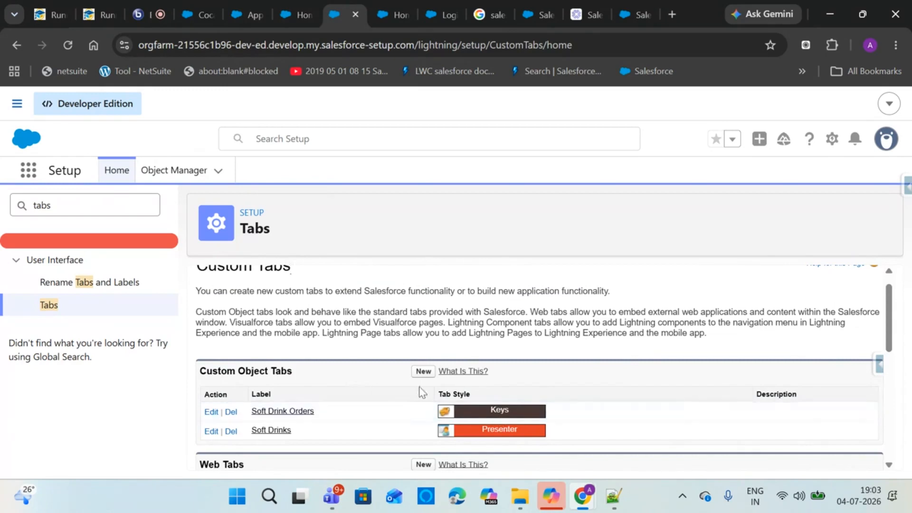
# Start a new custom object tab and choose Applicant as its object.
pyautogui.click(422, 372)
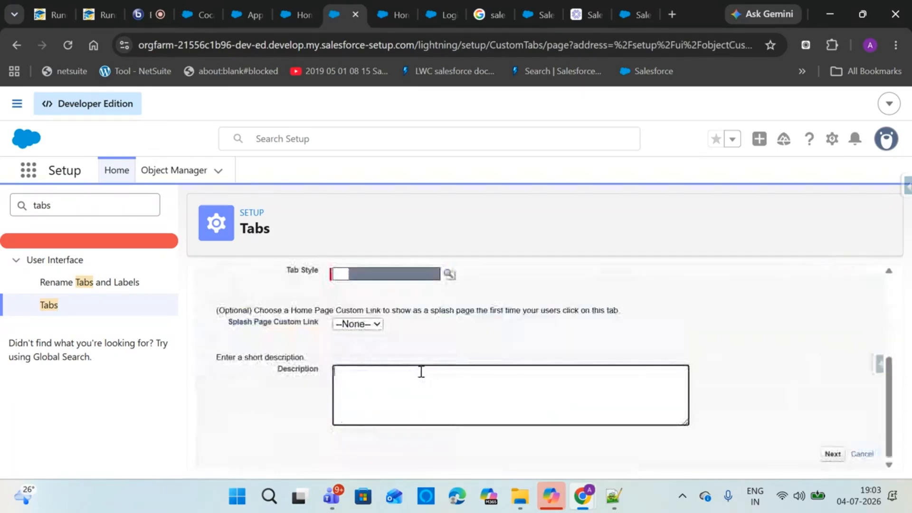
pyautogui.scroll(3, 893, 391)
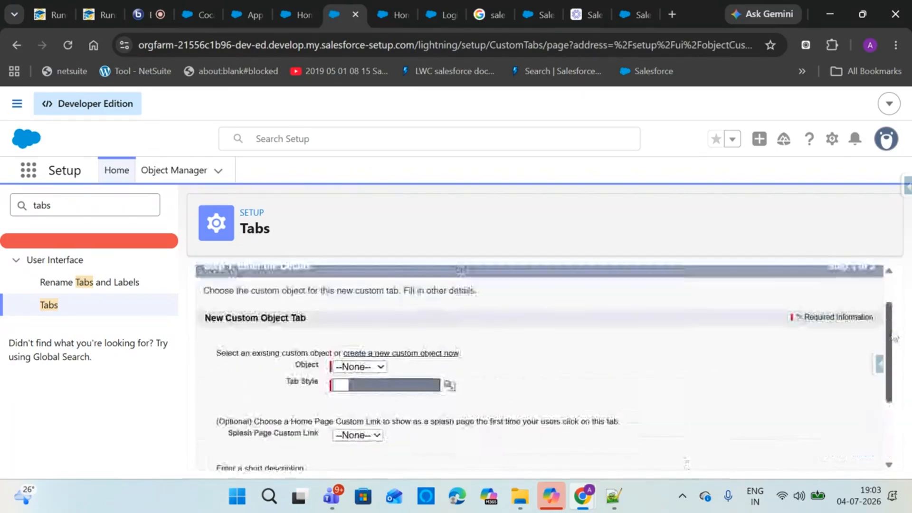
pyautogui.click(374, 373)
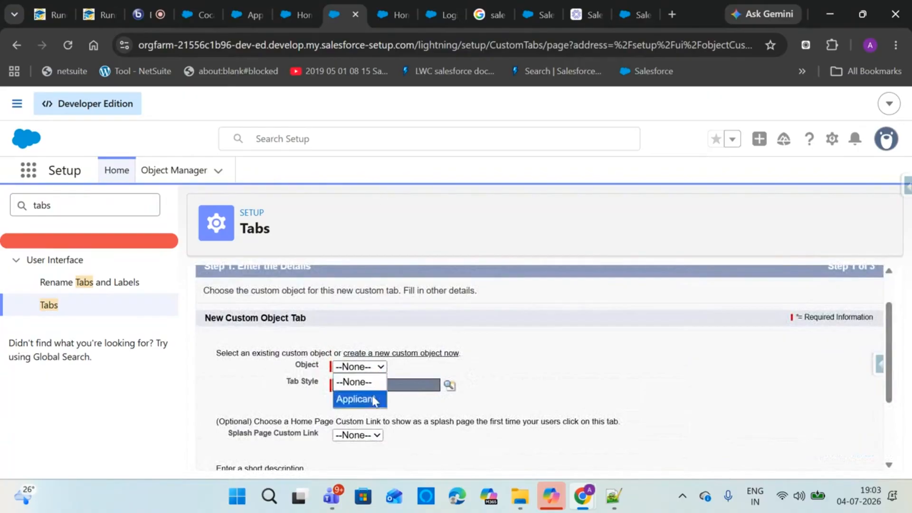
pyautogui.click(372, 399)
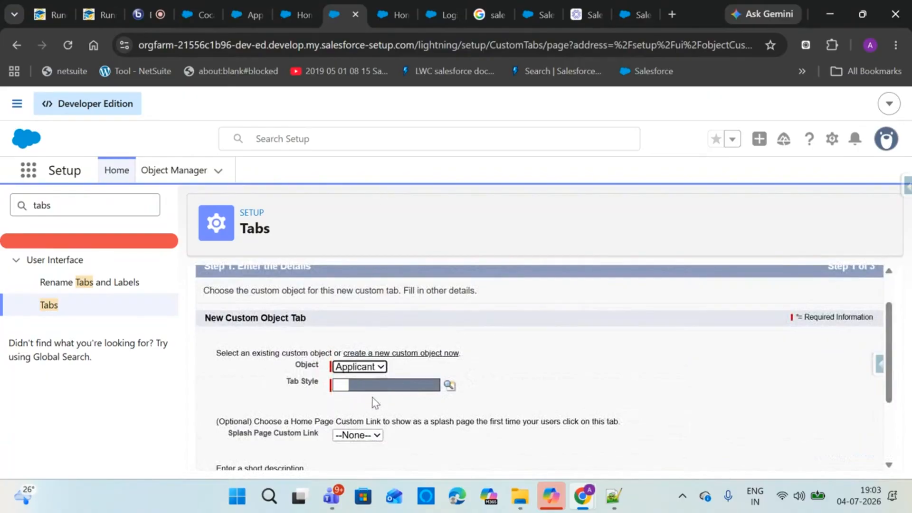
# Open the tab style selector and examine the color and image options for defining a custom style, then cancel that style.
pyautogui.click(449, 385)
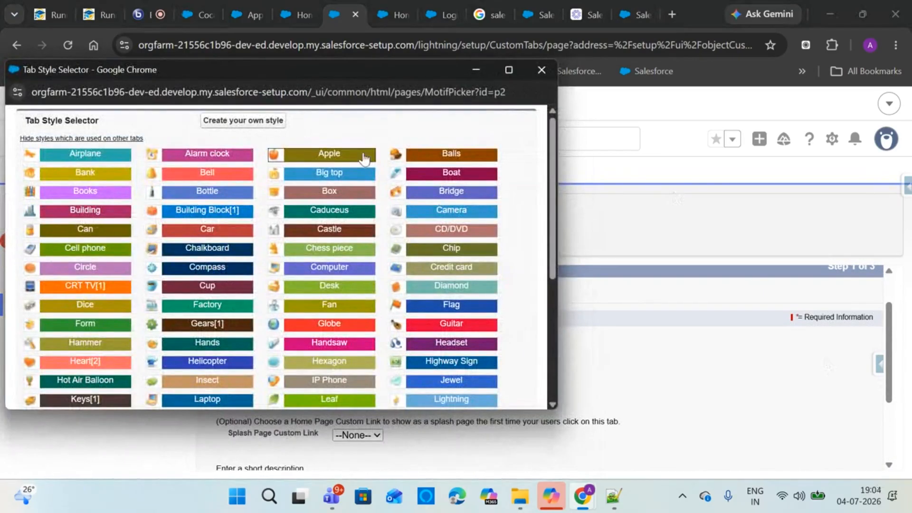
pyautogui.click(266, 122)
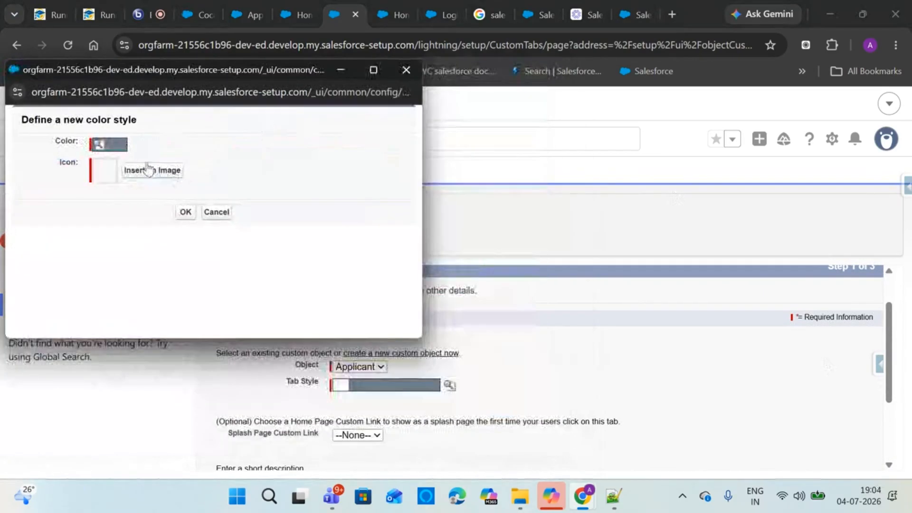
pyautogui.click(161, 170)
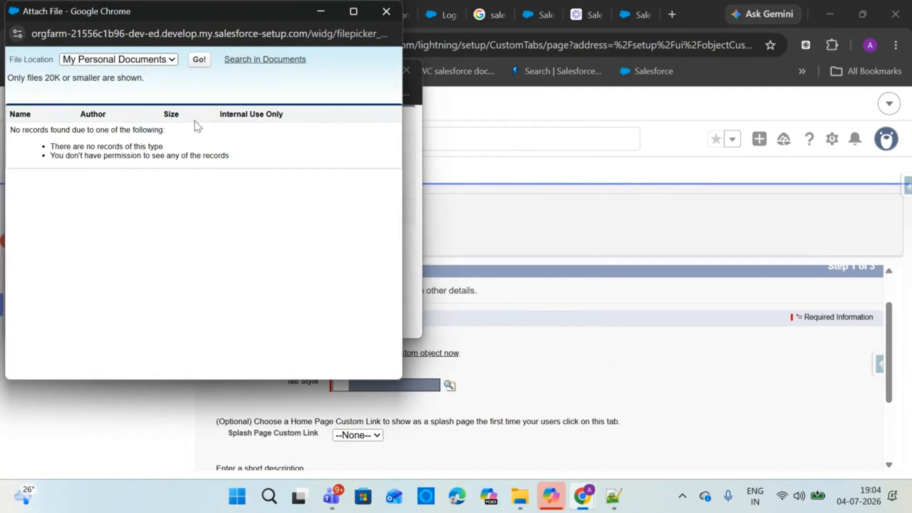
pyautogui.click(381, 15)
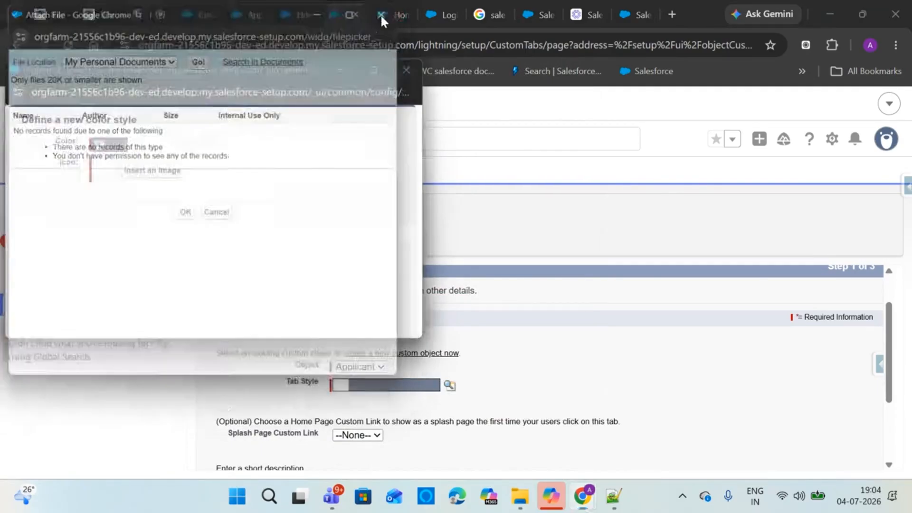
pyautogui.click(222, 214)
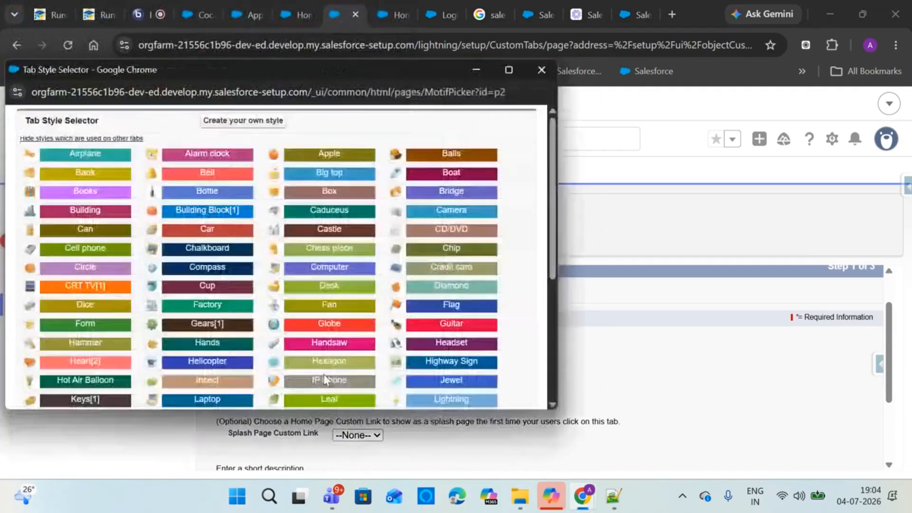
# Choose the Computer tab style, leave the description empty and continue to the profile visibility settings.
pyautogui.click(332, 267)
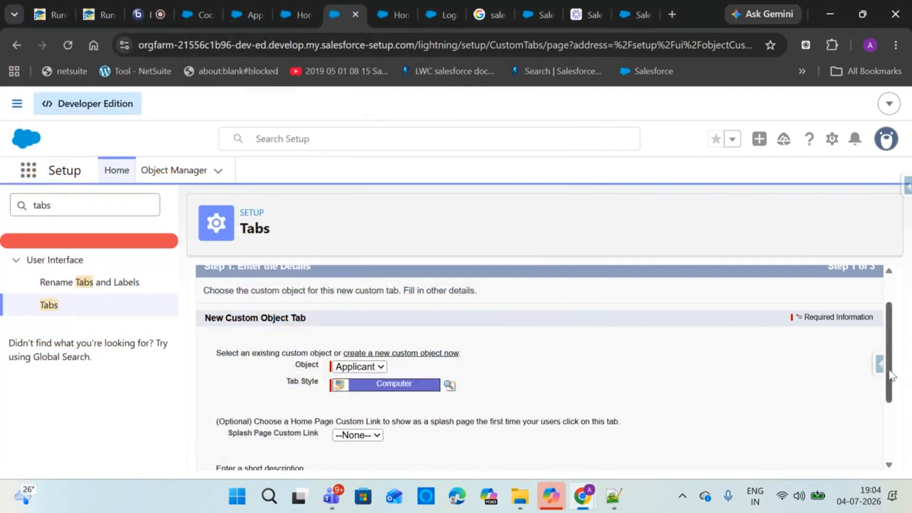
pyautogui.scroll(-3, 884, 370)
pyautogui.click(350, 397)
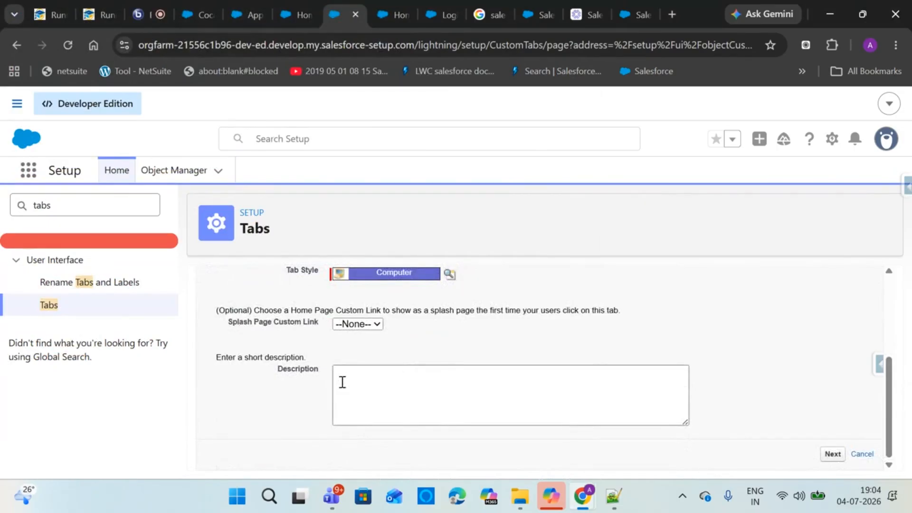
pyautogui.click(829, 455)
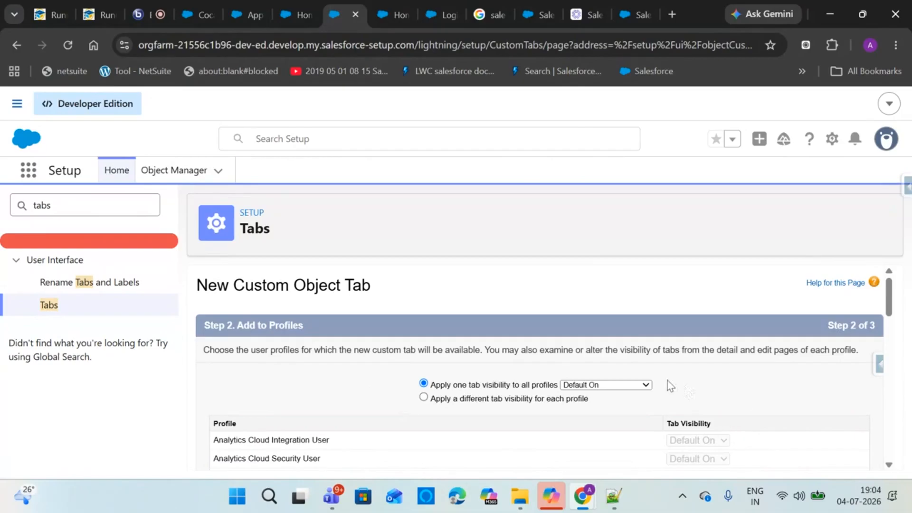
# Apply the Default On tab visibility to all profiles and continue to the custom app settings.
pyautogui.click(644, 385)
pyautogui.click(618, 273)
pyautogui.moveTo(887, 299); pyautogui.dragTo(903, 446)
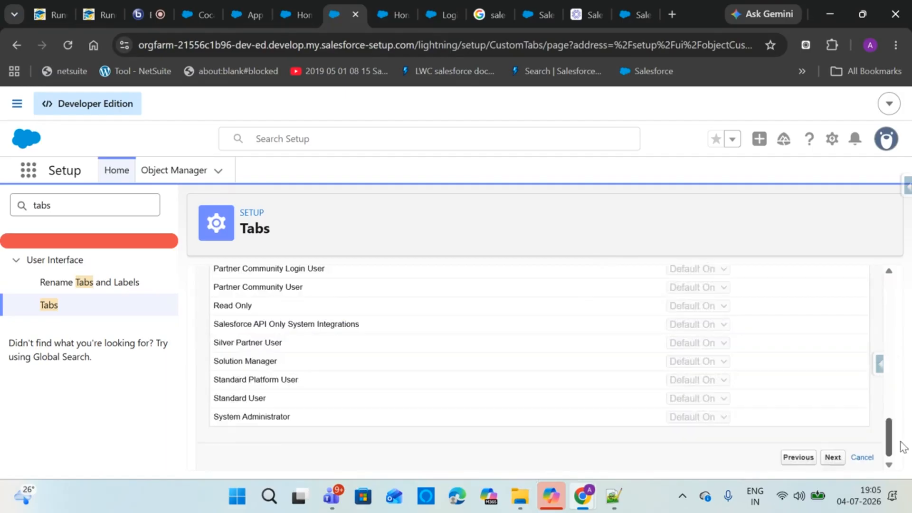
pyautogui.click(832, 458)
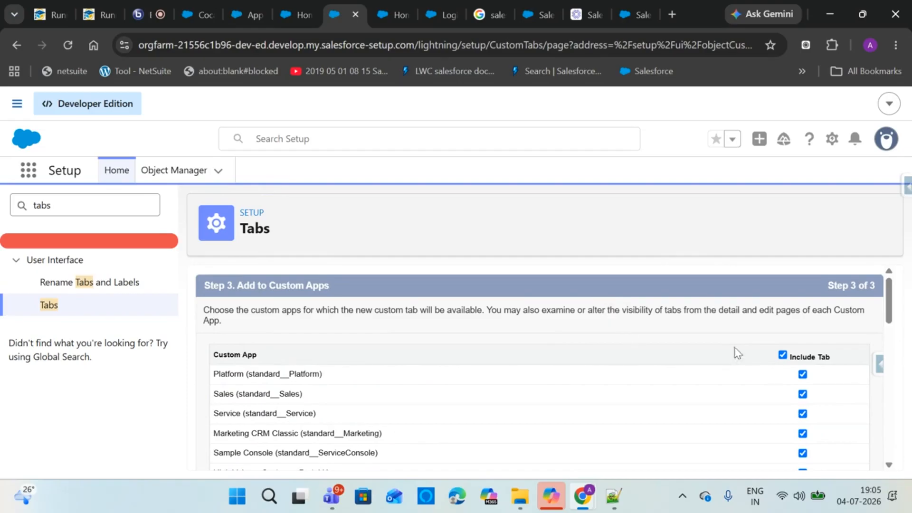
# Exclude the tab from all custom apps except Training and save the new custom tab.
pyautogui.click(783, 356)
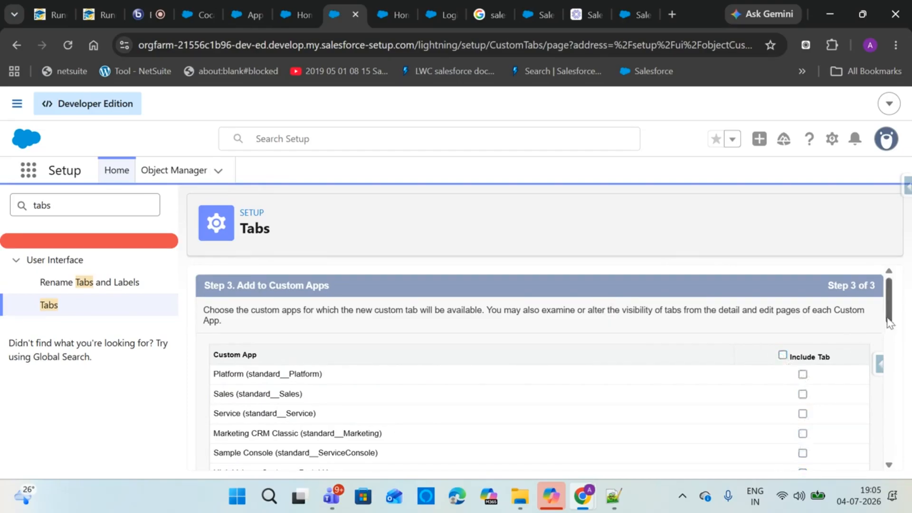
pyautogui.moveTo(889, 304); pyautogui.dragTo(889, 418)
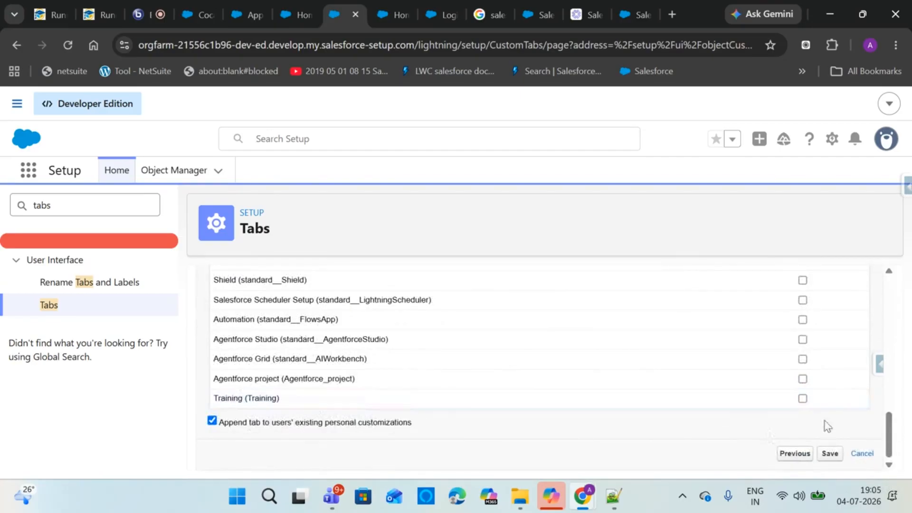
pyautogui.click(830, 456)
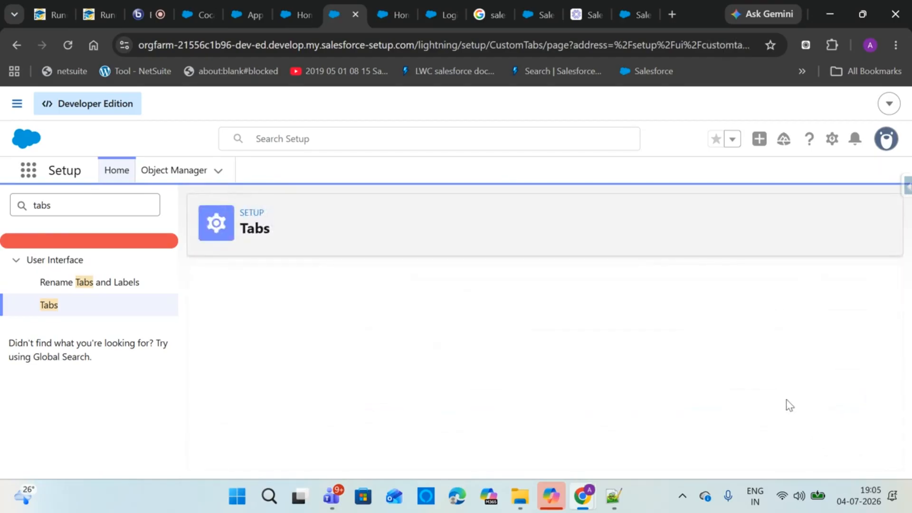
# Reload the Training app, open its Applicants tab and view the New Applicant form, closing it without saving.
pyautogui.click(296, 15)
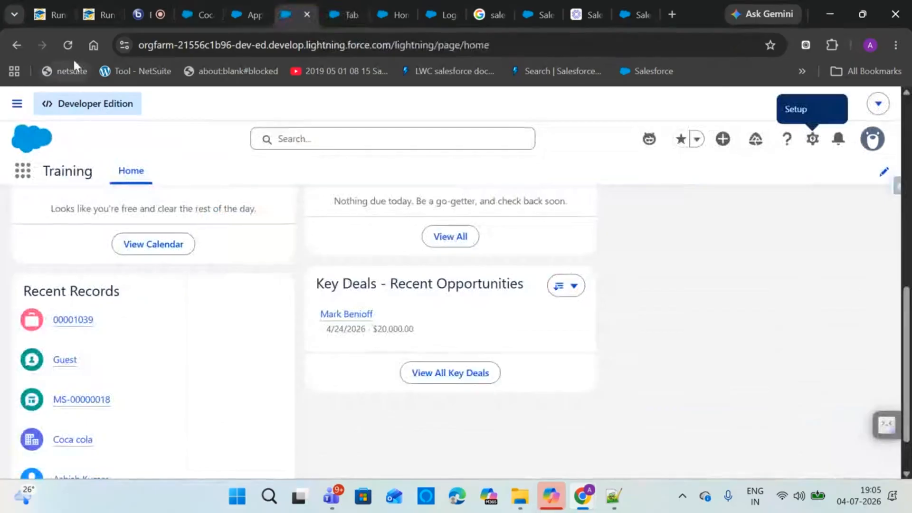
pyautogui.click(68, 45)
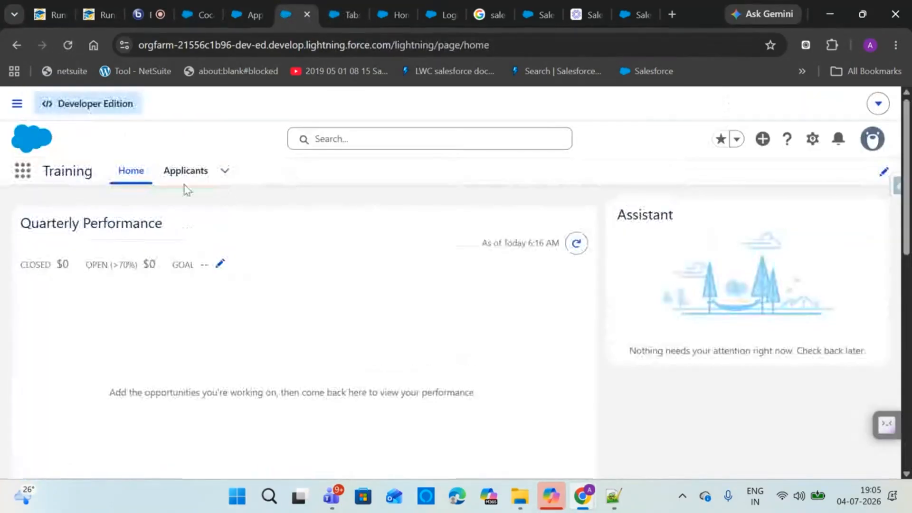
pyautogui.click(178, 180)
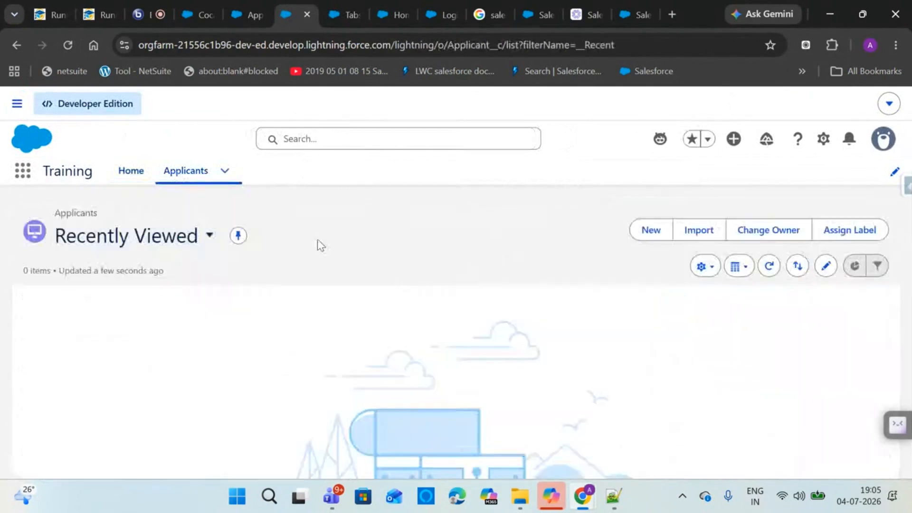
pyautogui.click(652, 230)
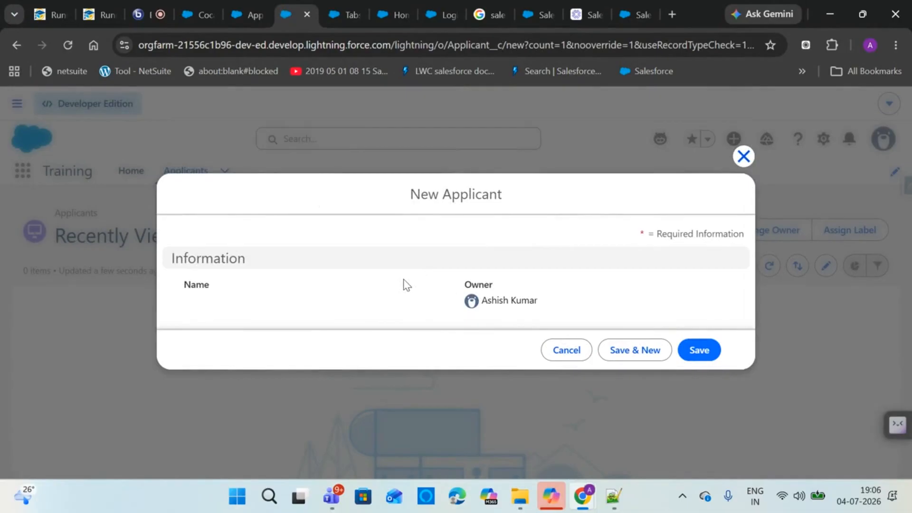
pyautogui.click(743, 156)
# Check the online meeting and move the Applicants list's browser tab directly beside the meeting's tab.
pyautogui.click(158, 9)
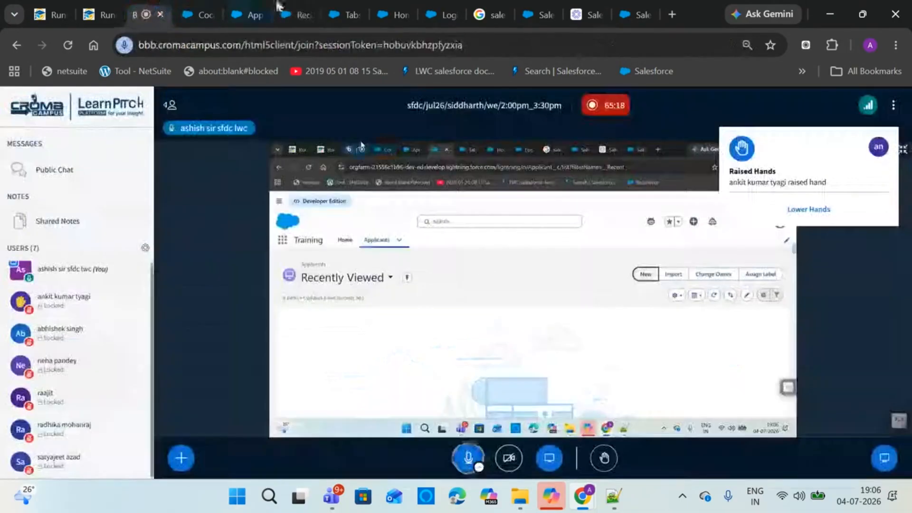
pyautogui.click(296, 6)
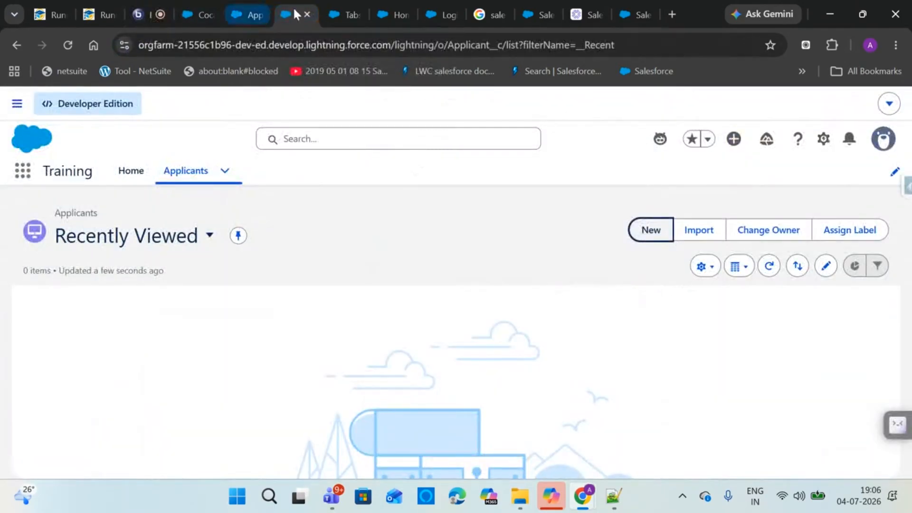
pyautogui.moveTo(296, 14); pyautogui.dragTo(199, 14)
pyautogui.click(143, 14)
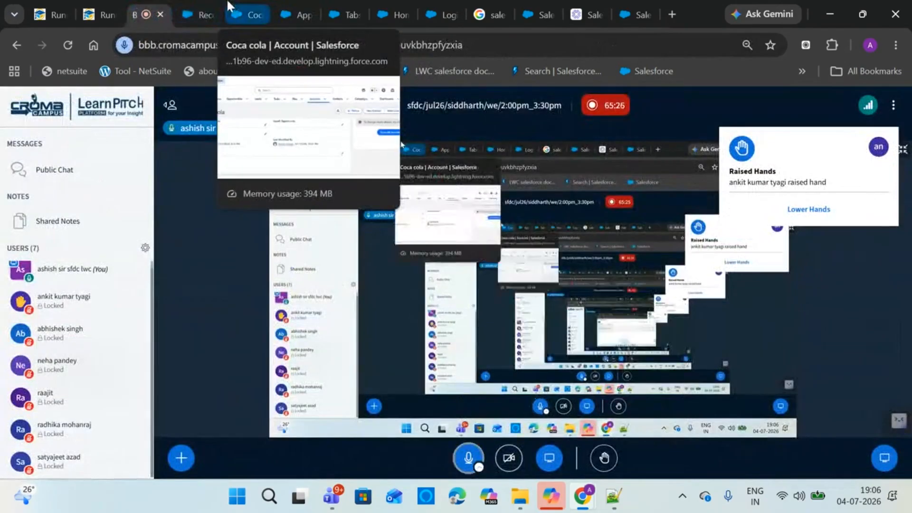
# Open Setup from the Coca cola account page, search for "sess" and open Session Settings.
pyautogui.click(228, 7)
pyautogui.click(812, 139)
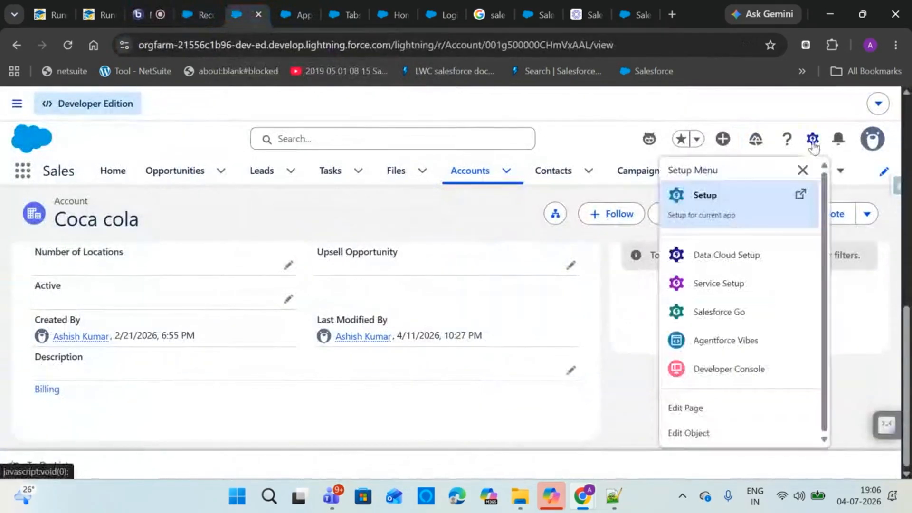
pyautogui.click(705, 201)
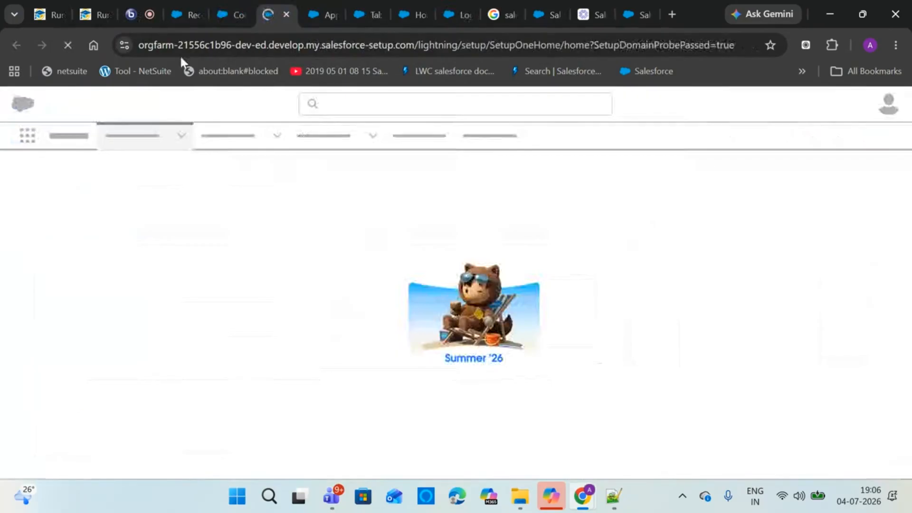
pyautogui.click(134, 9)
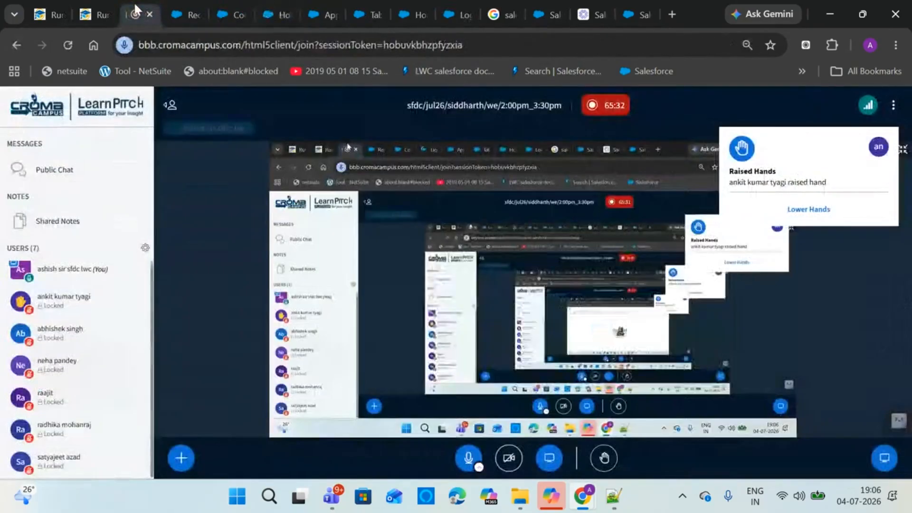
pyautogui.click(313, 2)
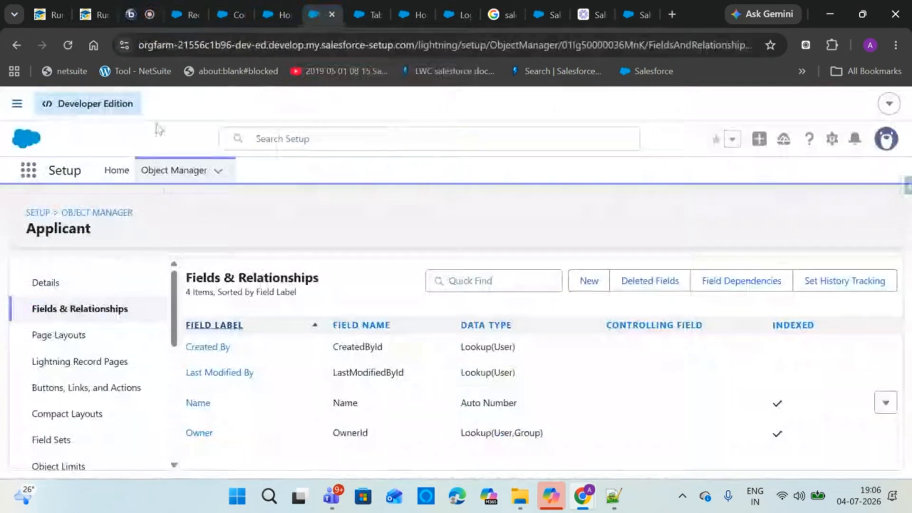
pyautogui.click(275, 2)
pyautogui.click(132, 193)
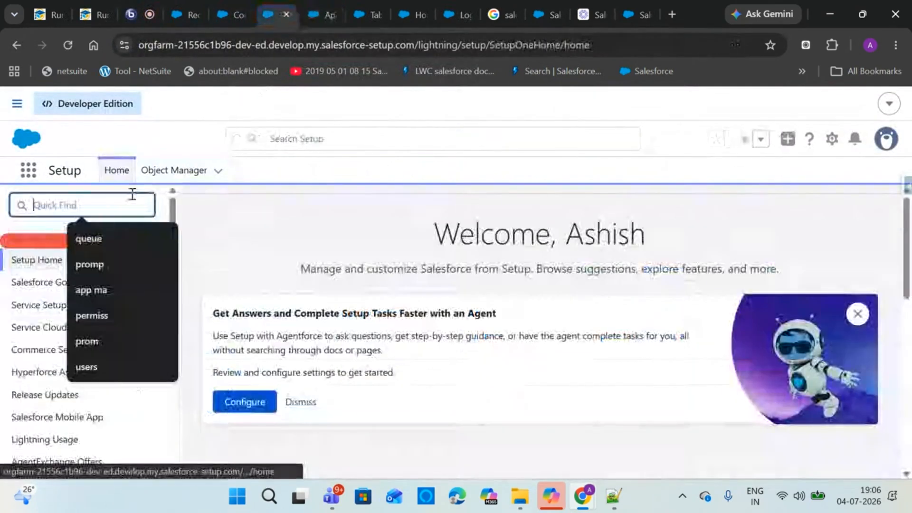
pyautogui.write('sess')
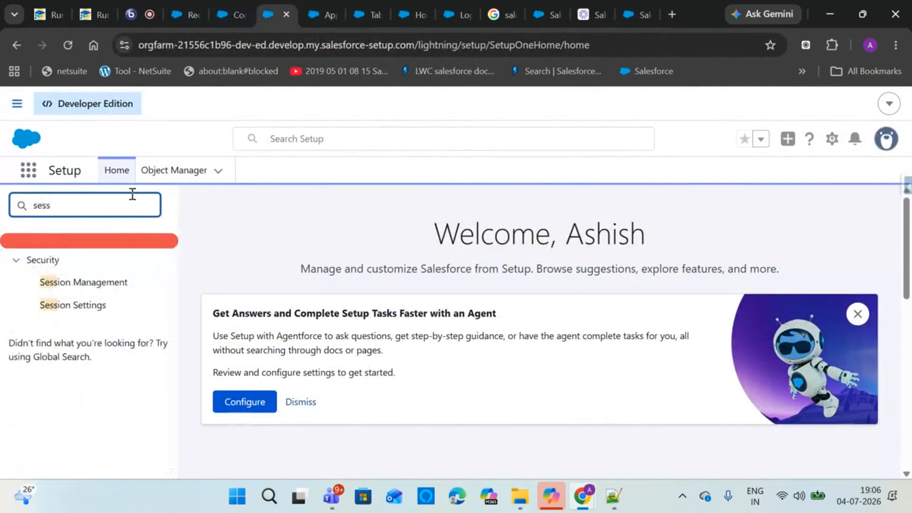
pyautogui.click(87, 305)
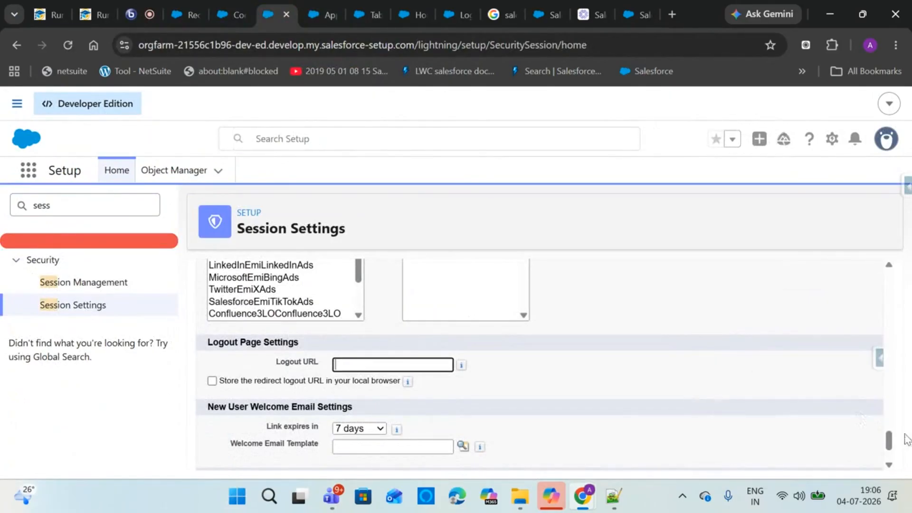
# Examine the Session Settings from the caching options to the Aura action settings and leave without saving.
pyautogui.moveTo(888, 437); pyautogui.dragTo(870, 312)
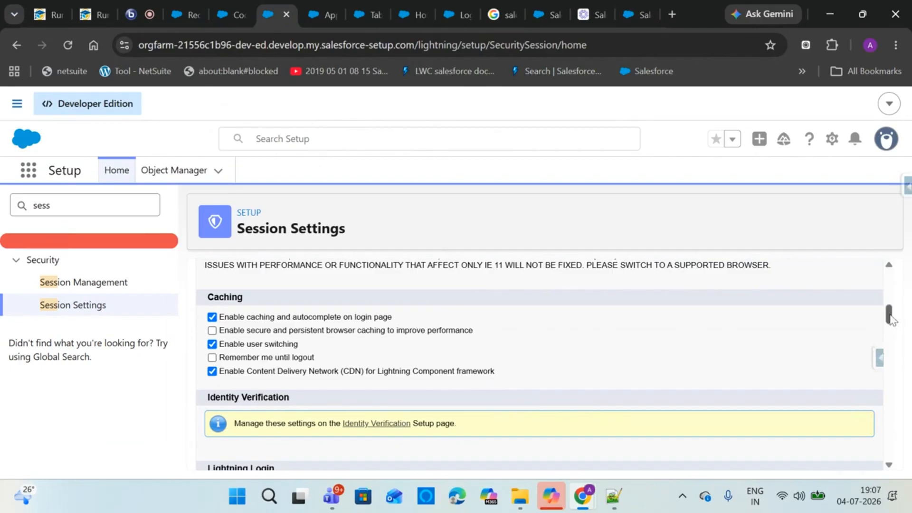
pyautogui.moveTo(891, 317); pyautogui.dragTo(893, 440)
pyautogui.scroll(-4, 456, 434)
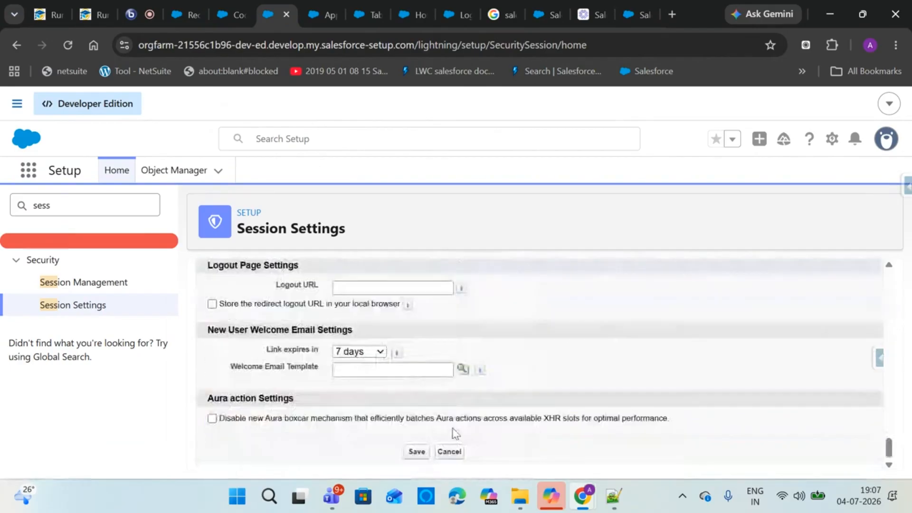
pyautogui.click(48, 281)
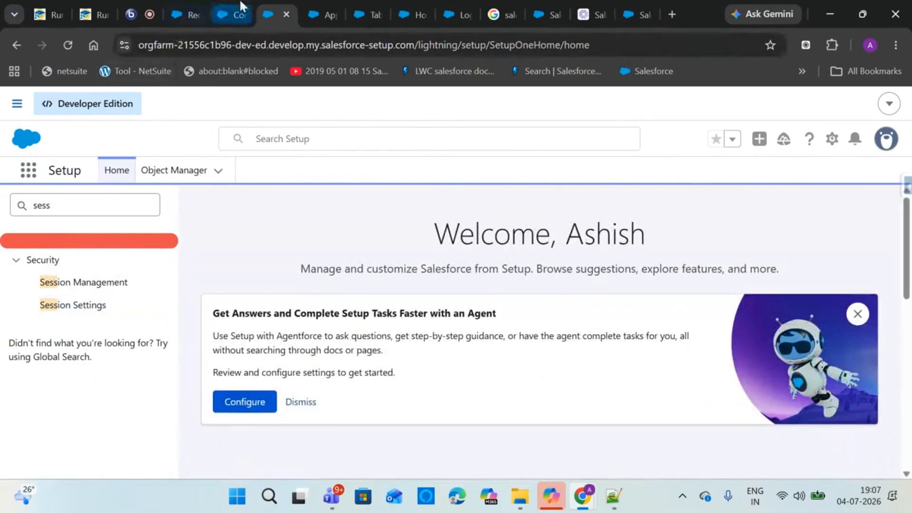
# Close the Coca cola account page and the custom Tabs setup page, and return to the Applicant object's Fields & Relationships.
pyautogui.click(240, 4)
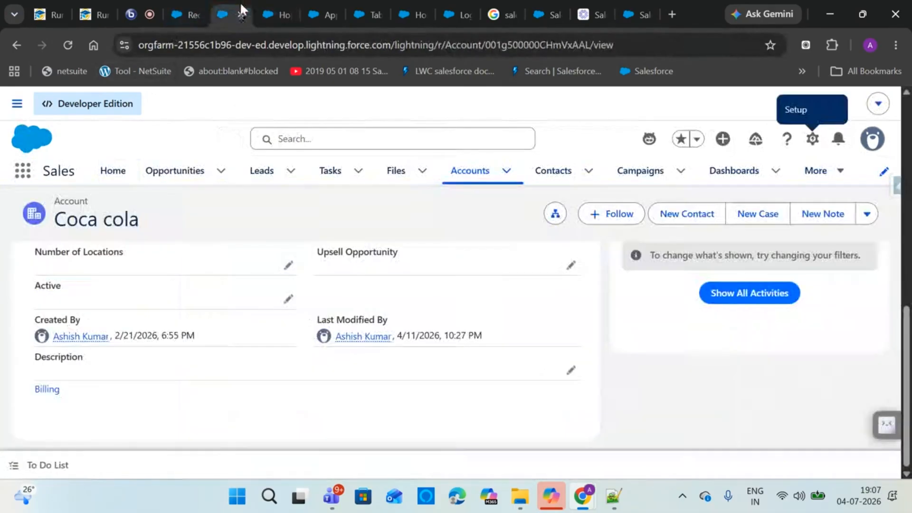
pyautogui.click(240, 15)
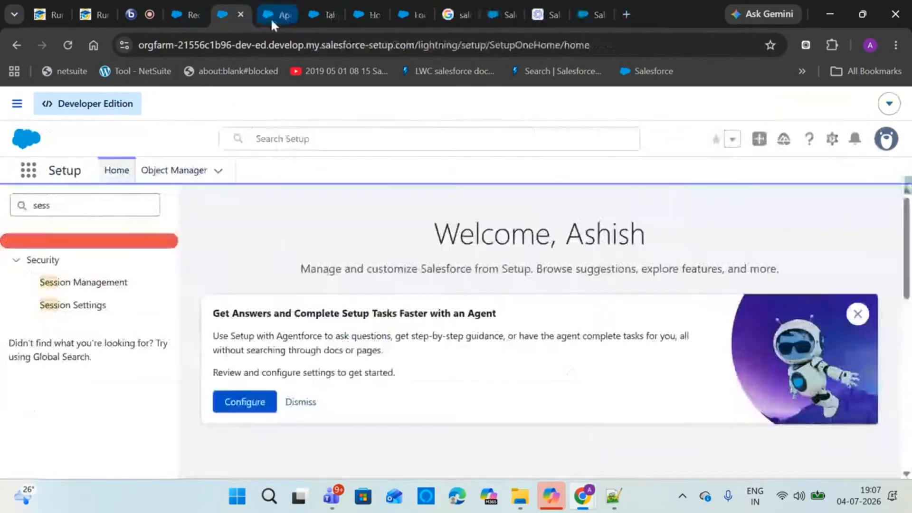
pyautogui.click(272, 22)
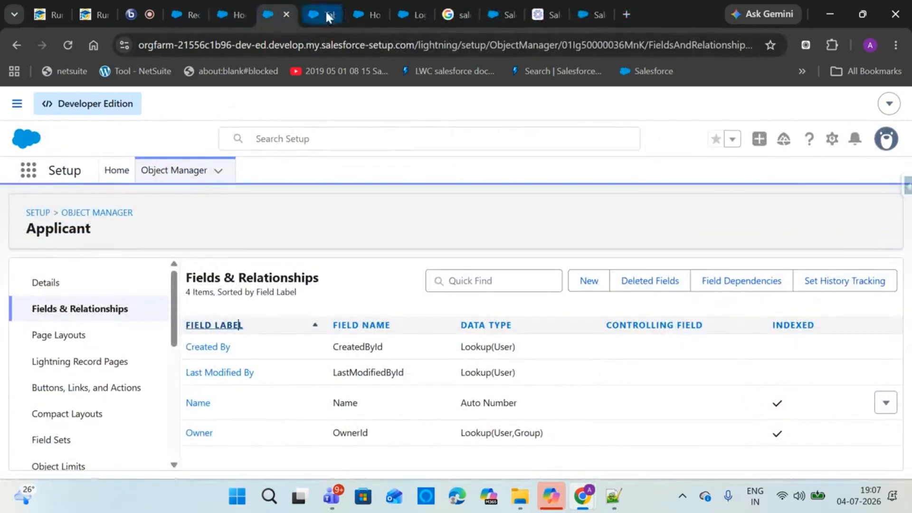
pyautogui.click(327, 15)
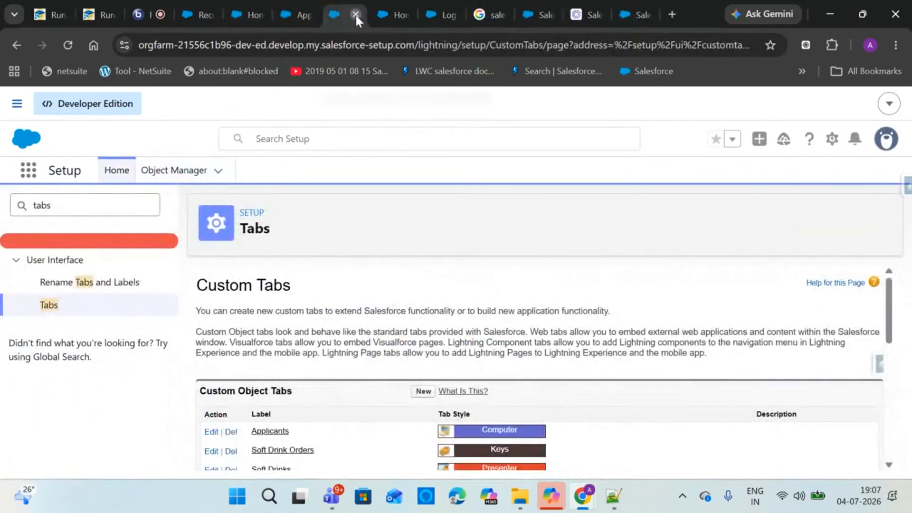
pyautogui.click(356, 16)
pyautogui.click(325, 12)
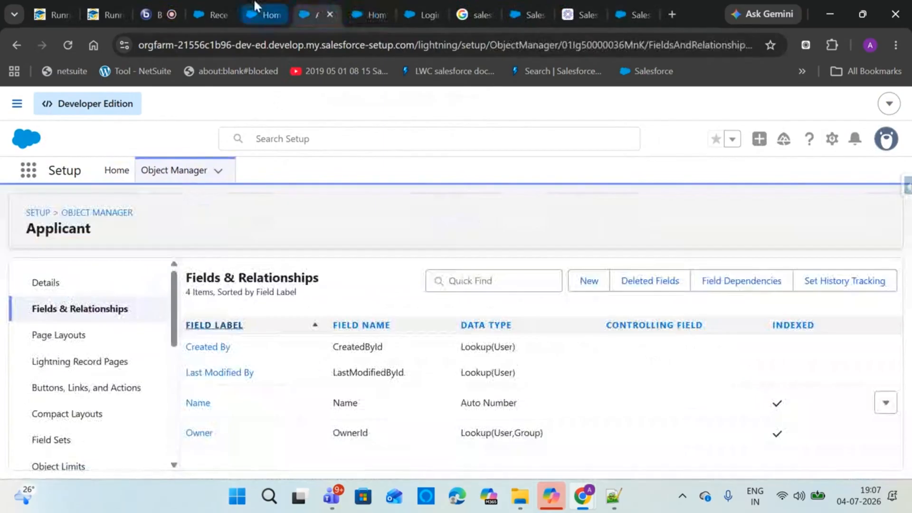
# Close the extra Setup Home, login, Google search and Salesforce pricing pages and return to the Applicants list in the Training app.
pyautogui.click(255, 7)
pyautogui.click(281, 11)
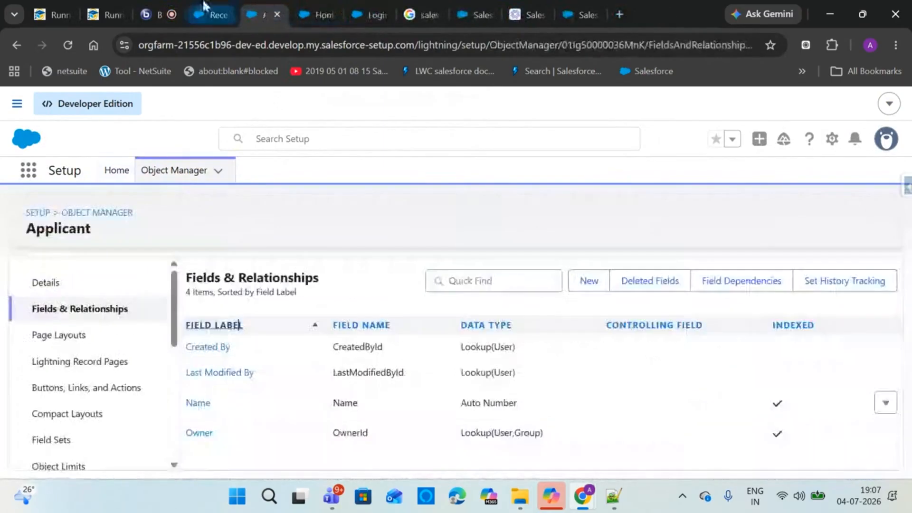
pyautogui.click(205, 11)
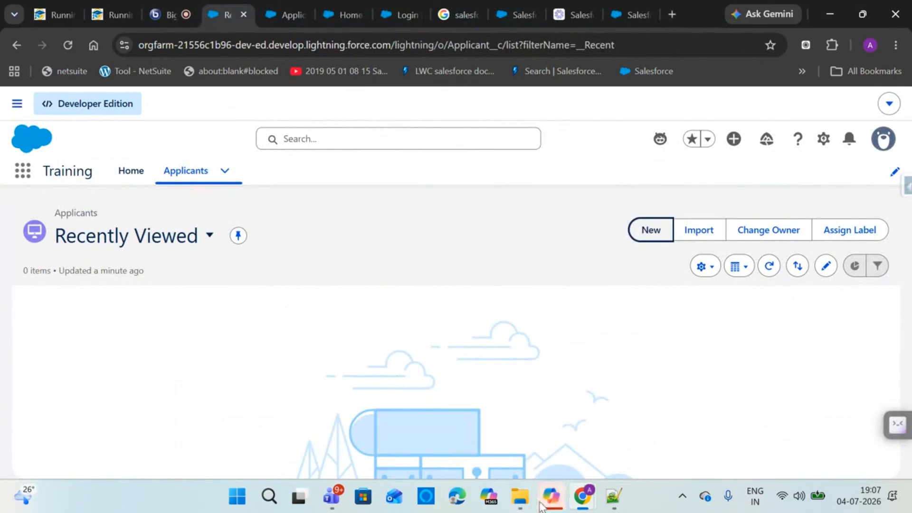
pyautogui.moveTo(551, 497)
pyautogui.click(613, 372)
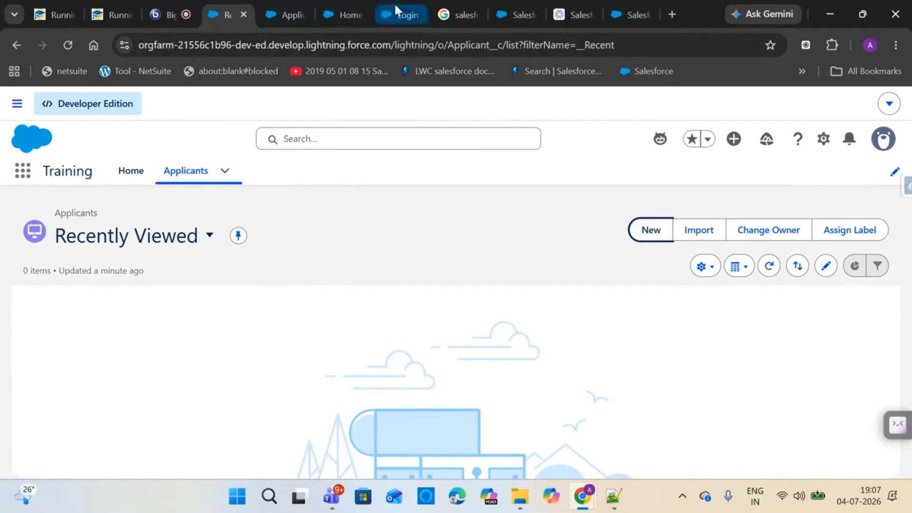
pyautogui.click(408, 13)
pyautogui.click(416, 14)
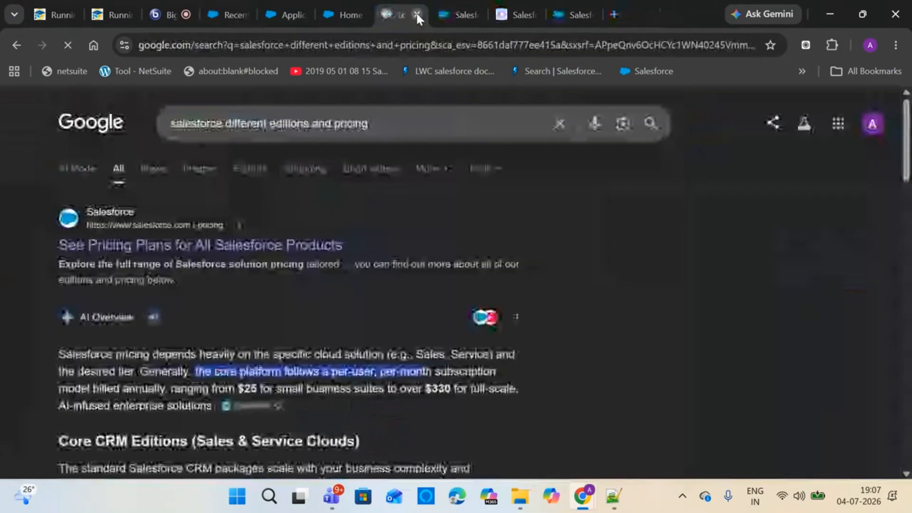
pyautogui.click(416, 14)
pyautogui.click(417, 14)
pyautogui.click(416, 15)
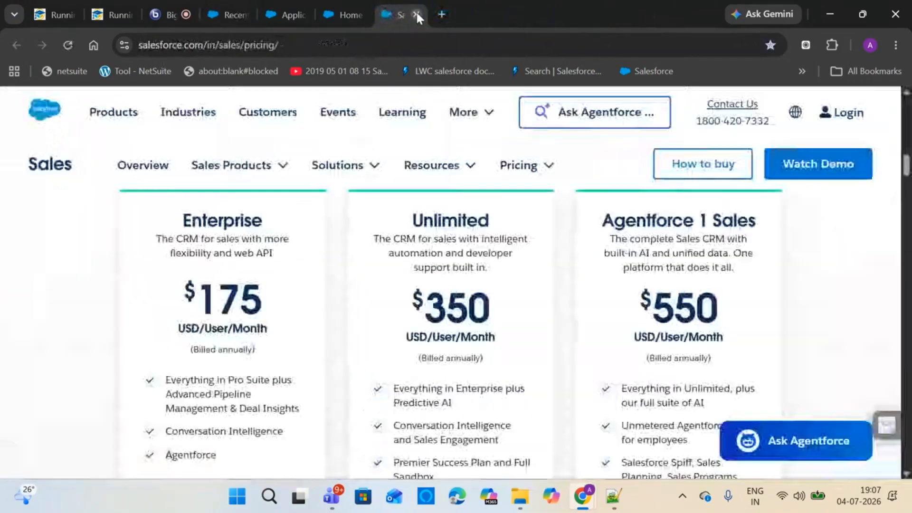
pyautogui.click(416, 13)
pyautogui.click(257, 14)
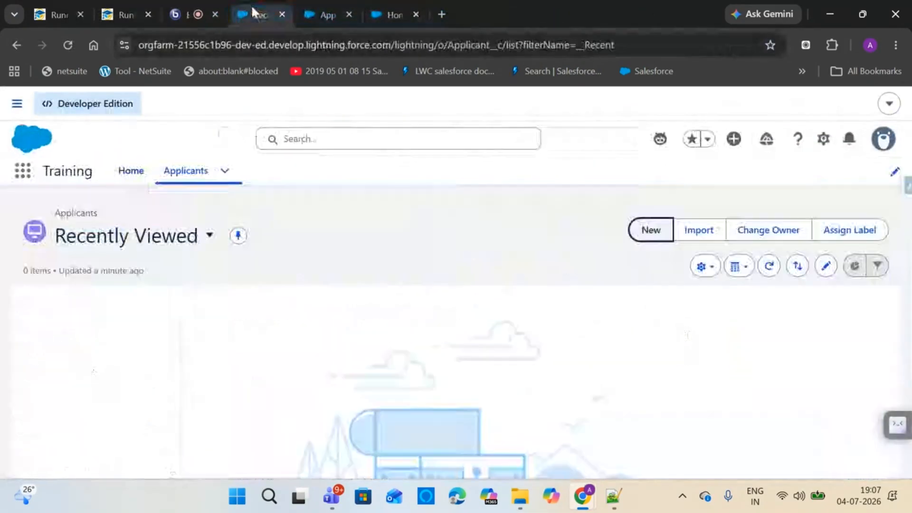
# From Setup's Object Manager, find the Applicant object with "applic" and open its Fields & Relationships.
pyautogui.click(823, 140)
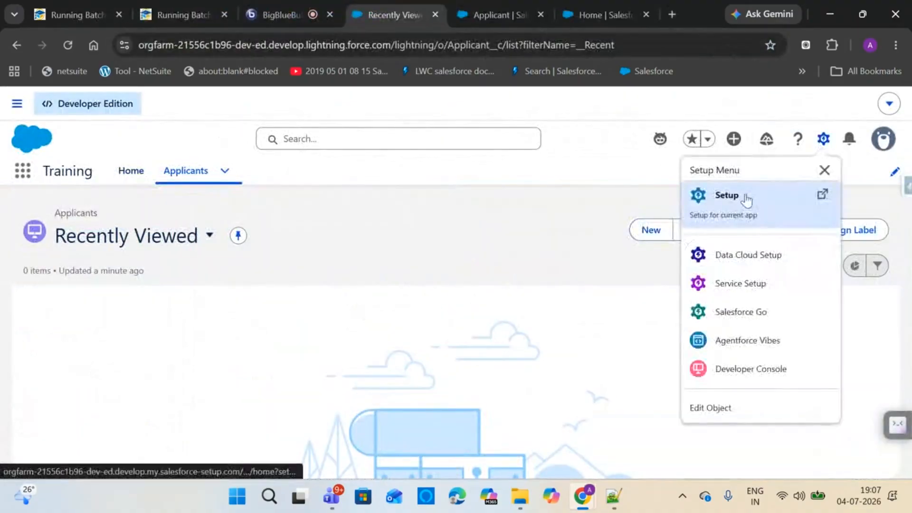
pyautogui.click(747, 200)
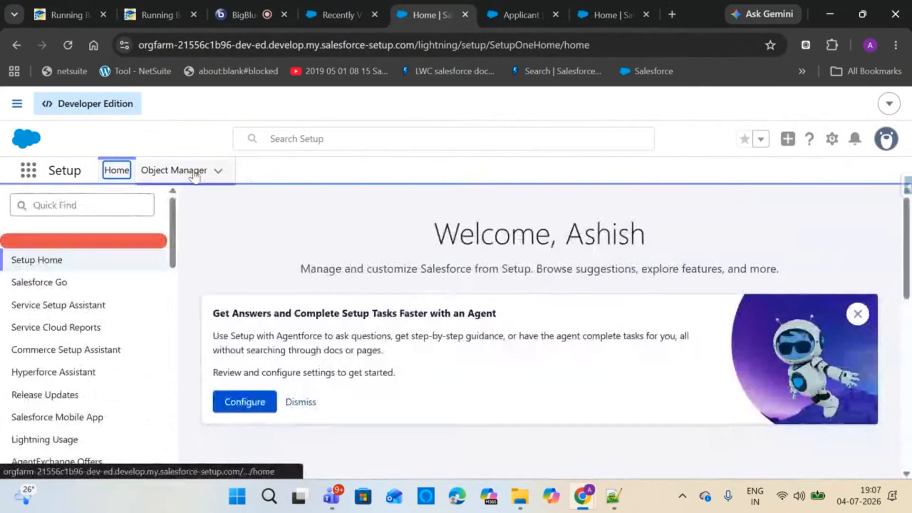
pyautogui.click(194, 175)
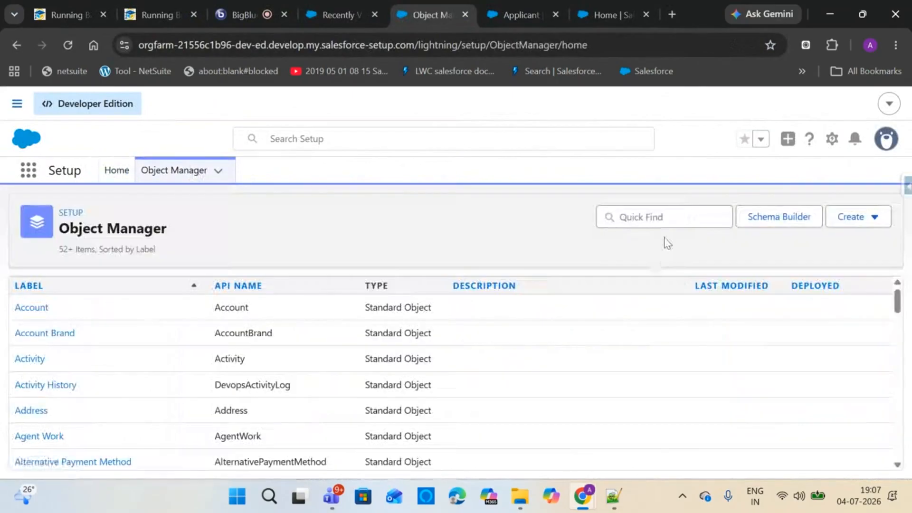
pyautogui.click(660, 222)
pyautogui.write('a')
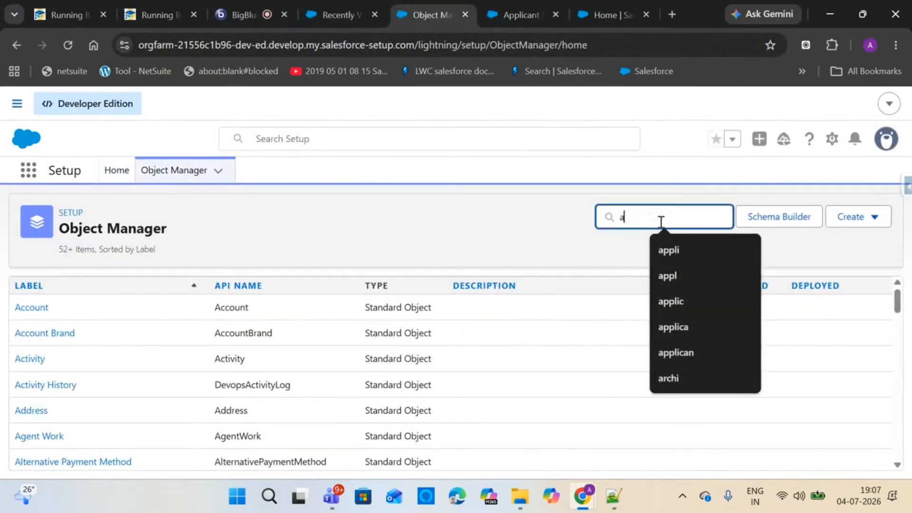
pyautogui.write('pplic')
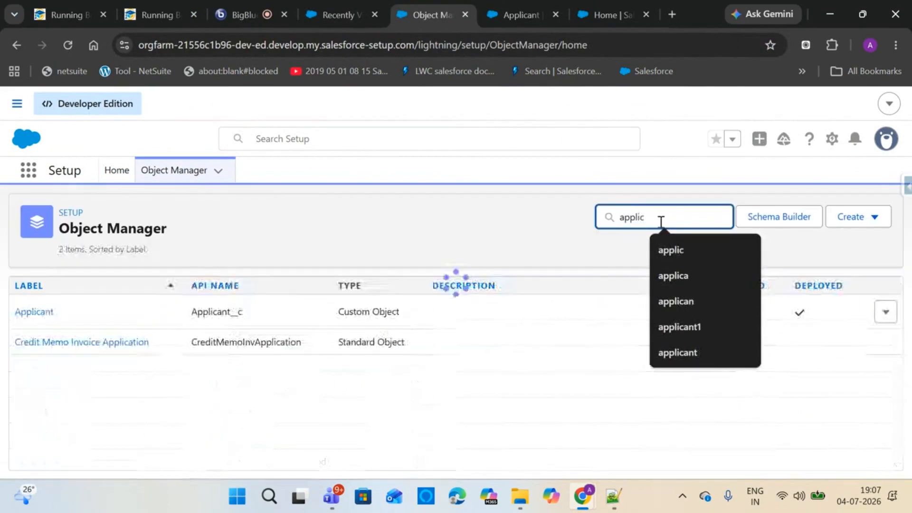
pyautogui.click(408, 190)
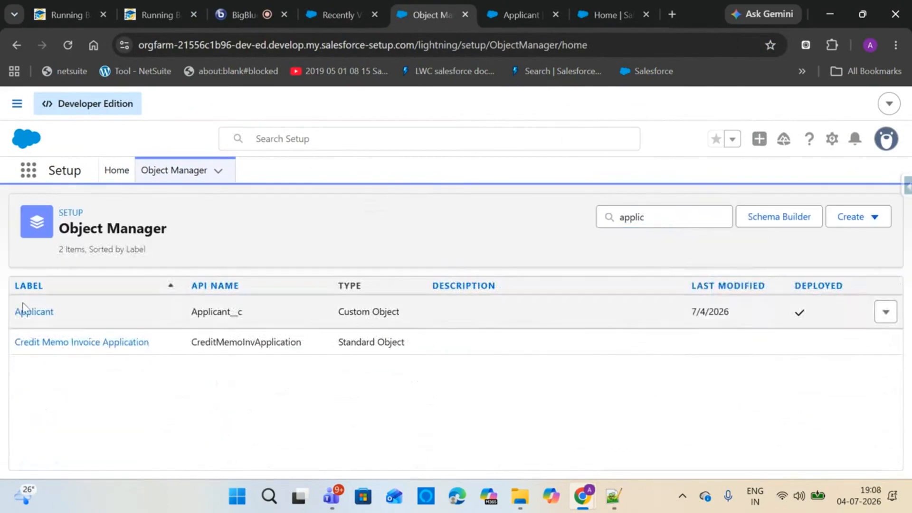
pyautogui.click(27, 313)
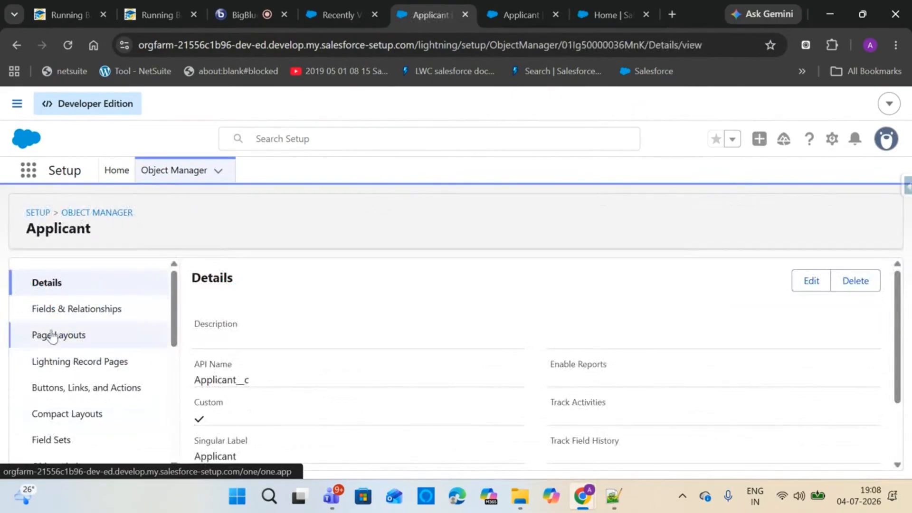
pyautogui.click(67, 314)
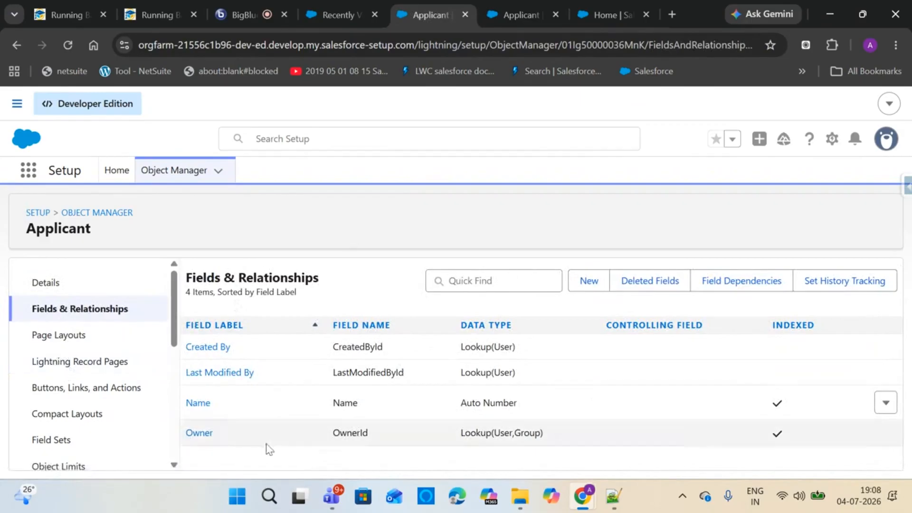
# Start a new custom field on the Applicant object, look through the available data types and check the online meeting.
pyautogui.click(590, 282)
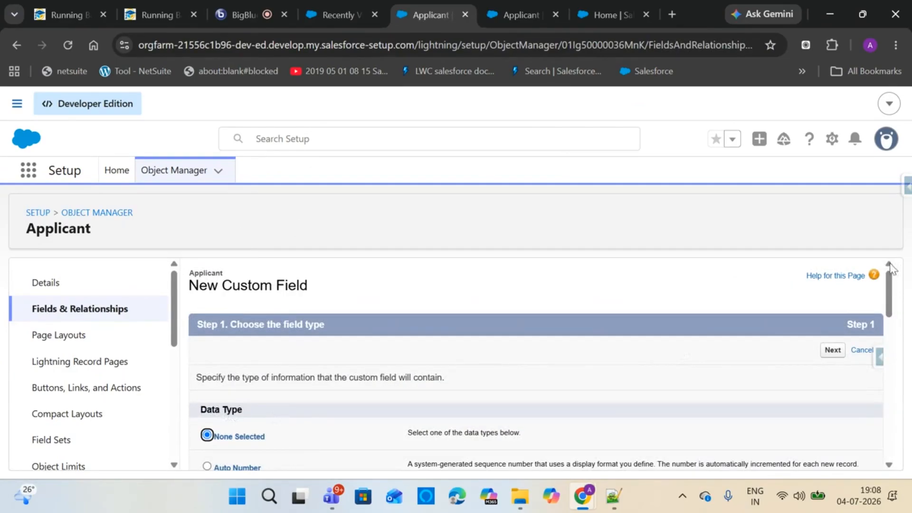
pyautogui.moveTo(889, 287); pyautogui.dragTo(868, 427)
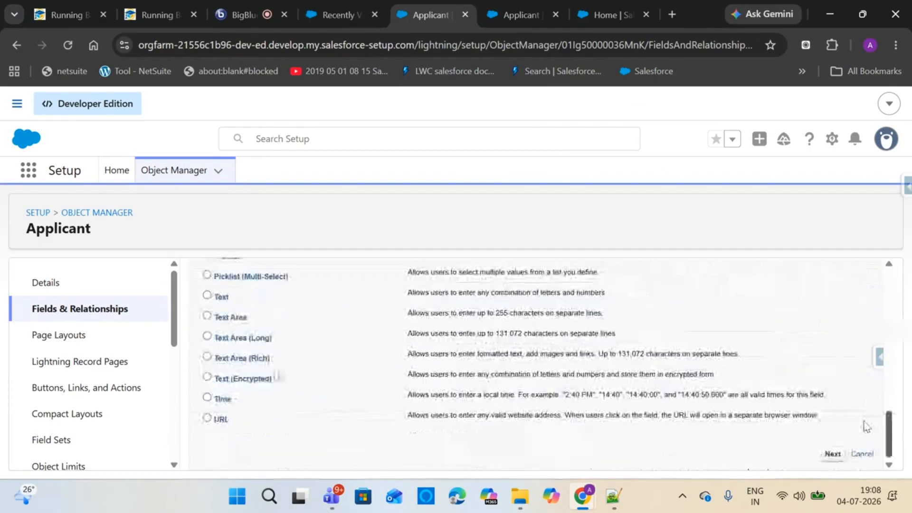
pyautogui.scroll(10, 599, 269)
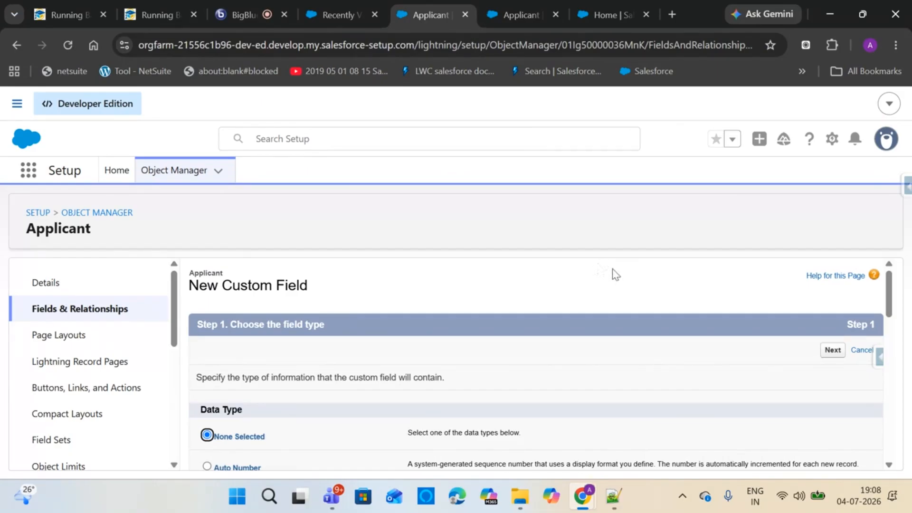
pyautogui.click(242, 1)
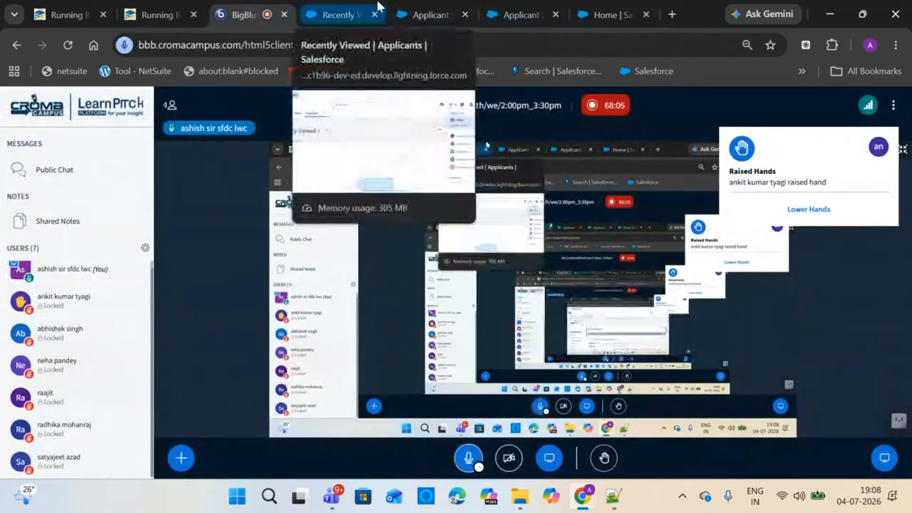
pyautogui.click(420, 5)
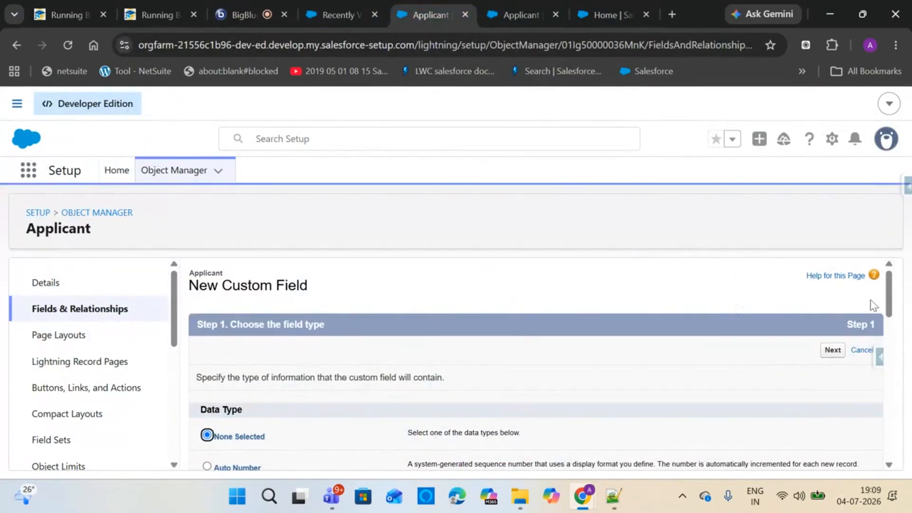
# Choose Text as the new field's data type, continue to the field details and close the Einstein panel.
pyautogui.moveTo(887, 298); pyautogui.dragTo(858, 422)
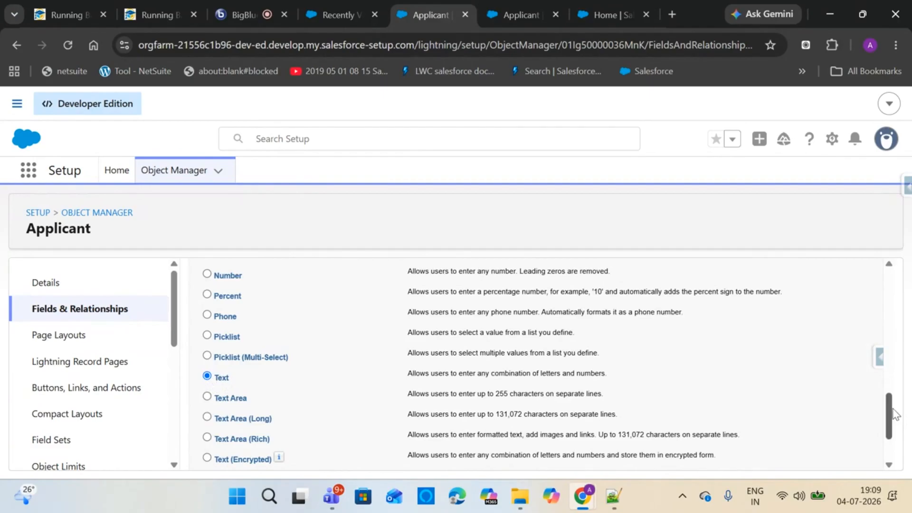
pyautogui.moveTo(895, 414); pyautogui.dragTo(895, 426)
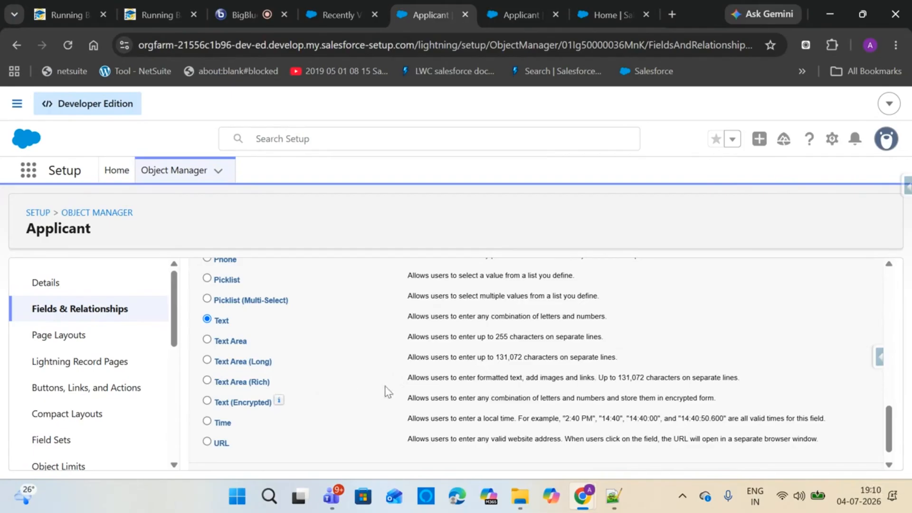
pyautogui.moveTo(274, 408)
pyautogui.moveTo(889, 443); pyautogui.dragTo(865, 429)
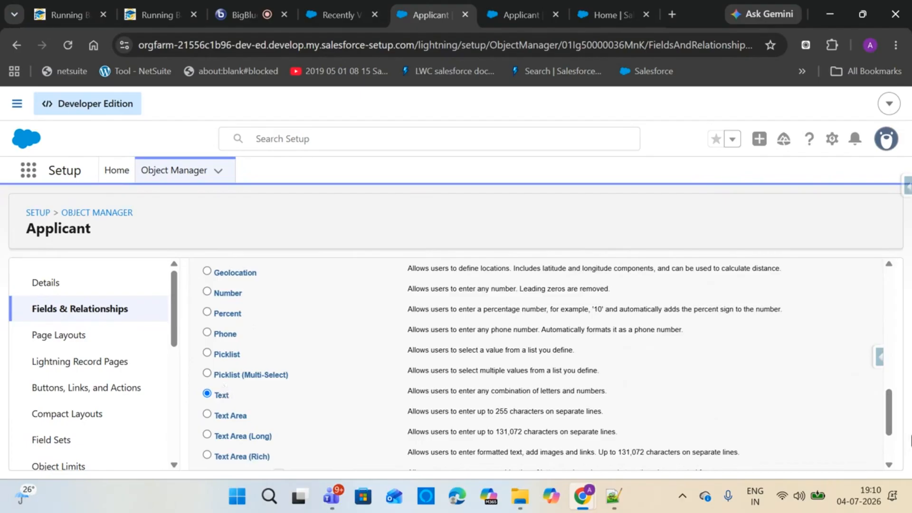
pyautogui.scroll(-2, 882, 461)
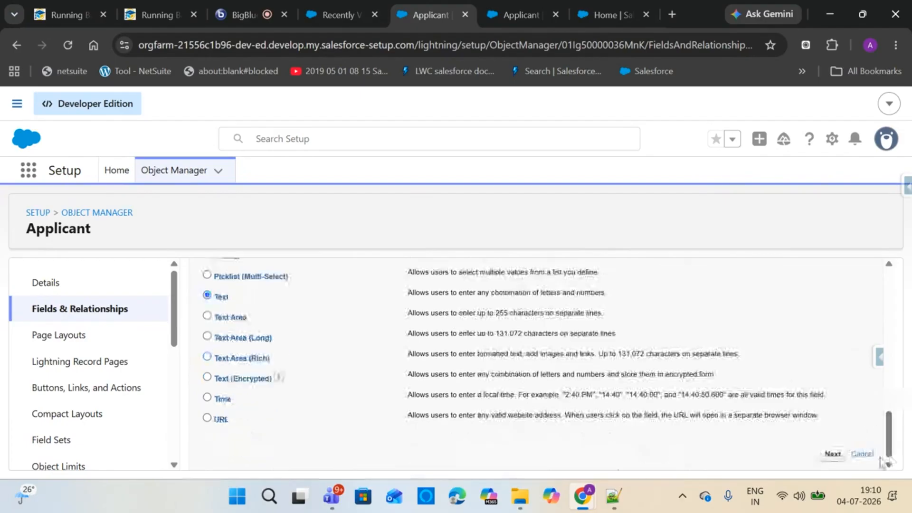
pyautogui.click(833, 454)
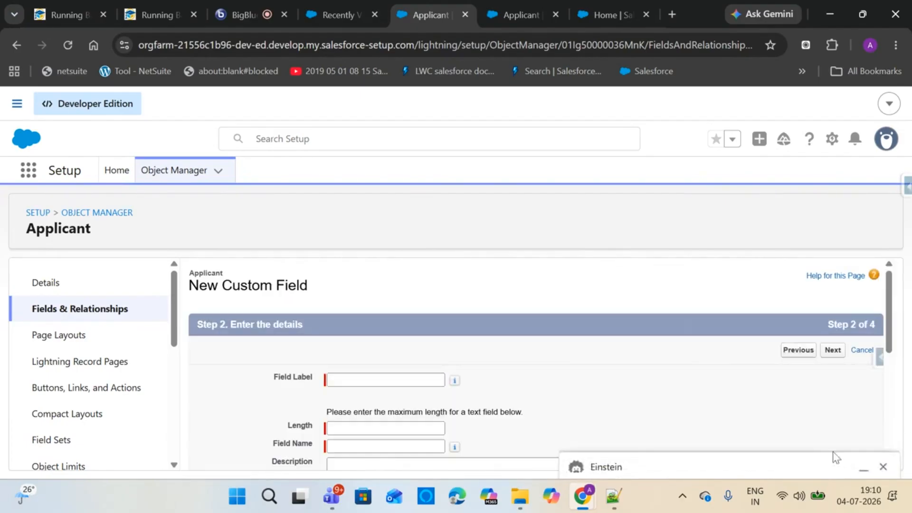
pyautogui.click(883, 467)
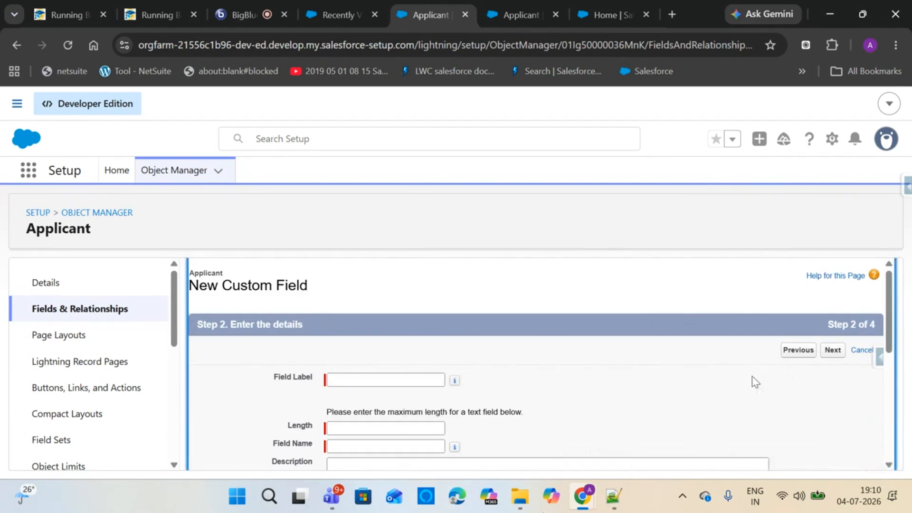
# Set the field label to "First Name", the length to 100 and the description to "Used to enter the 1st name".
pyautogui.moveTo(887, 314); pyautogui.dragTo(880, 340)
pyautogui.click(394, 319)
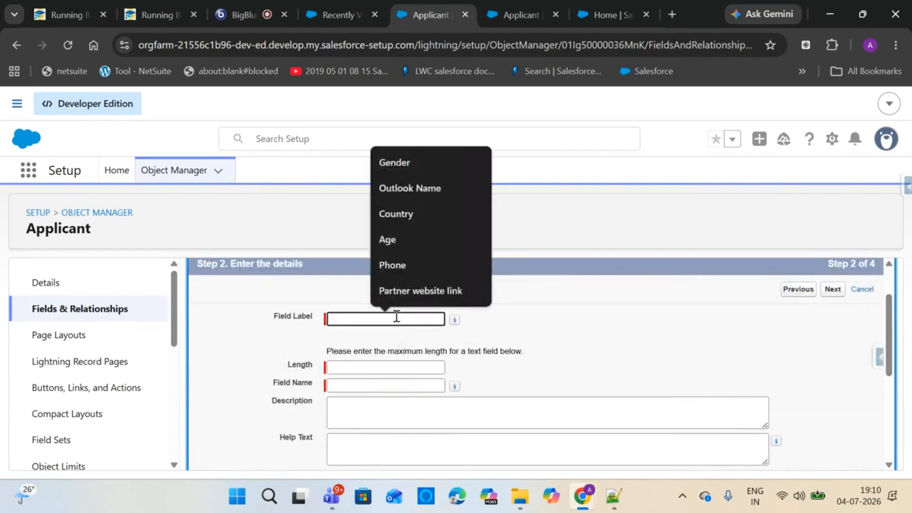
pyautogui.write('First ')
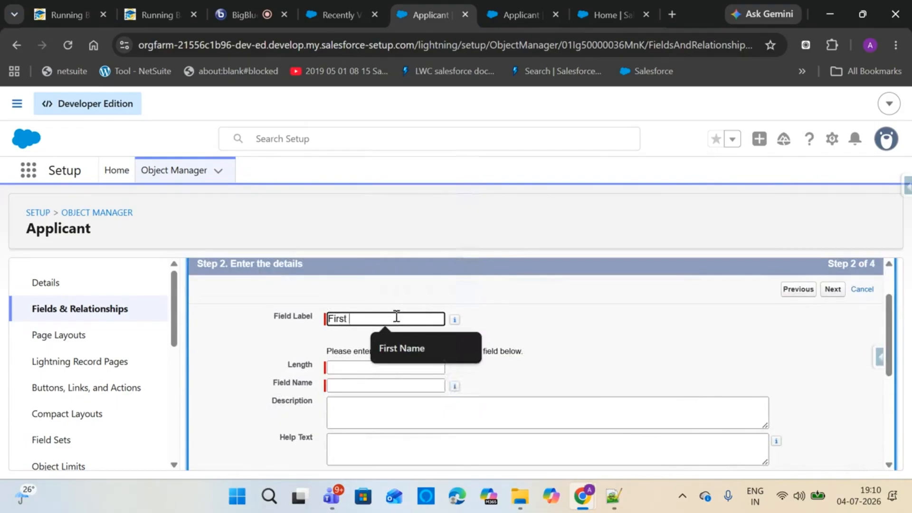
pyautogui.write('Name')
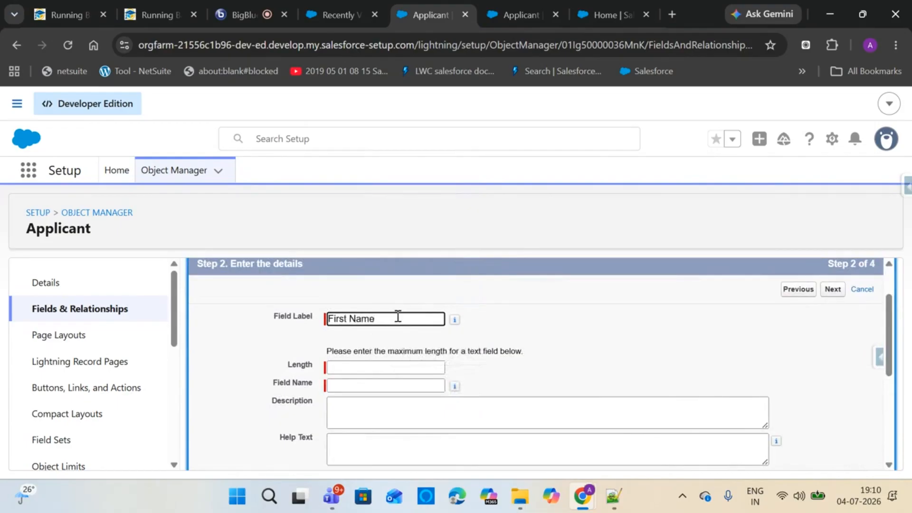
pyautogui.click(624, 312)
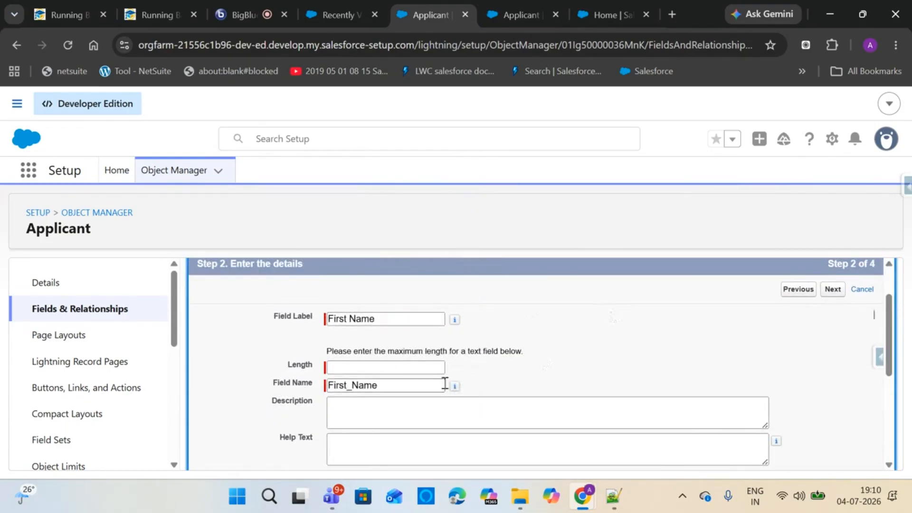
pyautogui.click(399, 368)
pyautogui.write('100')
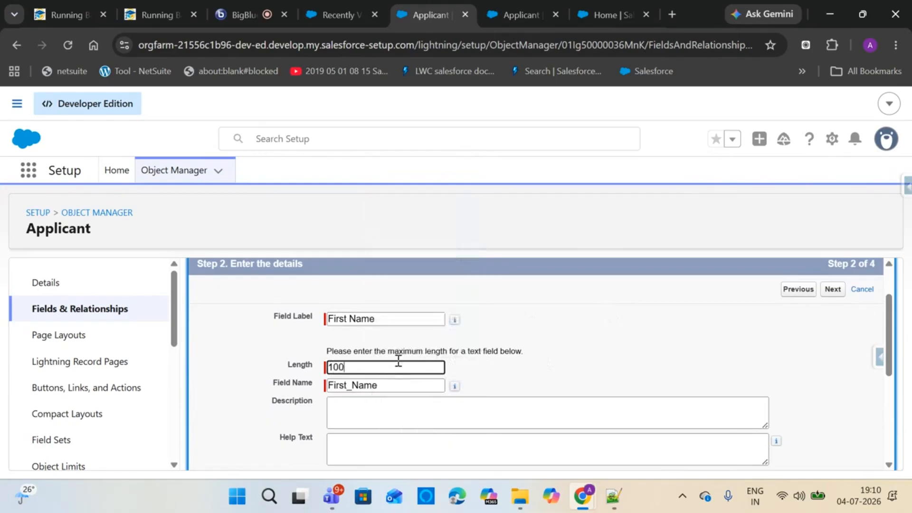
pyautogui.click(439, 413)
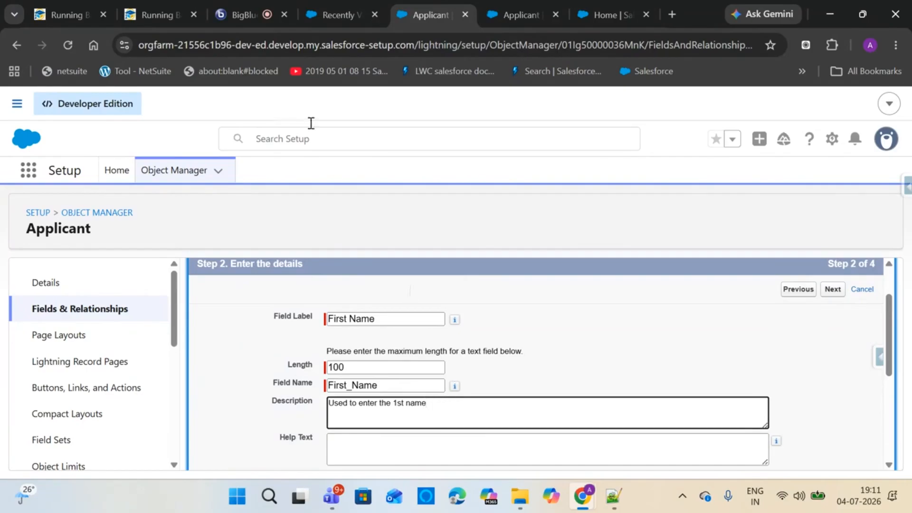
# Move the new field form's browser tab directly beside the meeting's tab, check the meeting and return to the form's Help Text.
pyautogui.moveTo(433, 18); pyautogui.dragTo(358, 16)
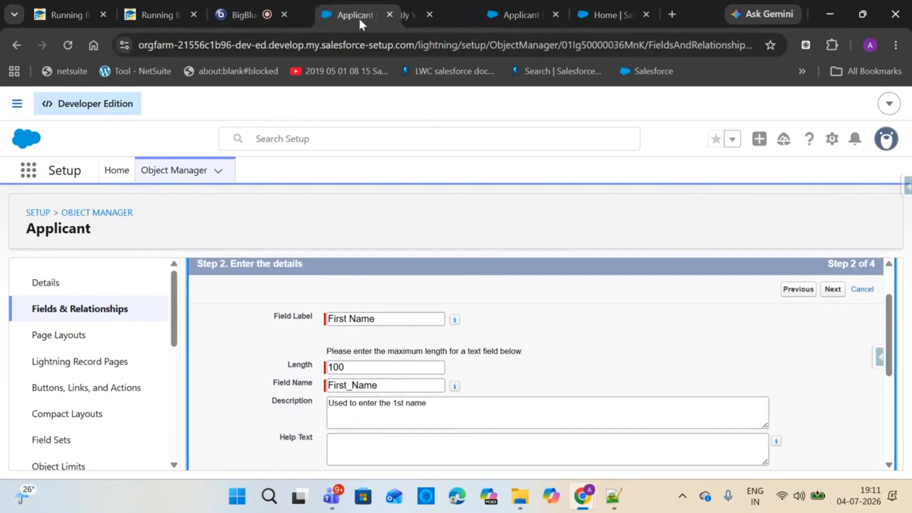
pyautogui.click(244, 1)
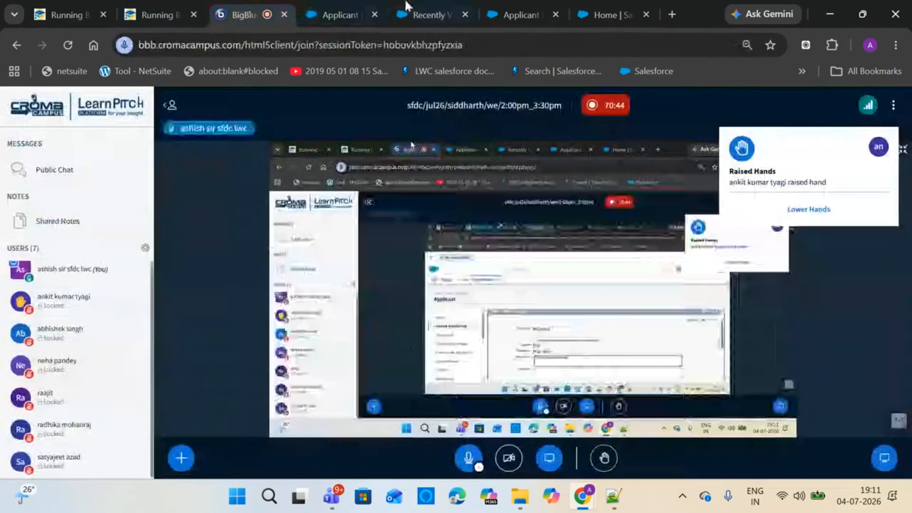
pyautogui.click(357, 13)
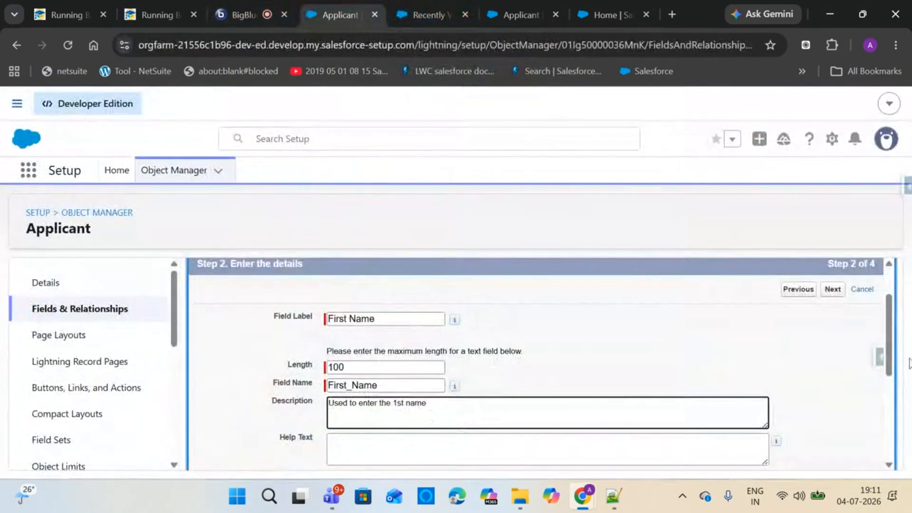
pyautogui.scroll(-1, 893, 343)
pyautogui.scroll(-2, 892, 343)
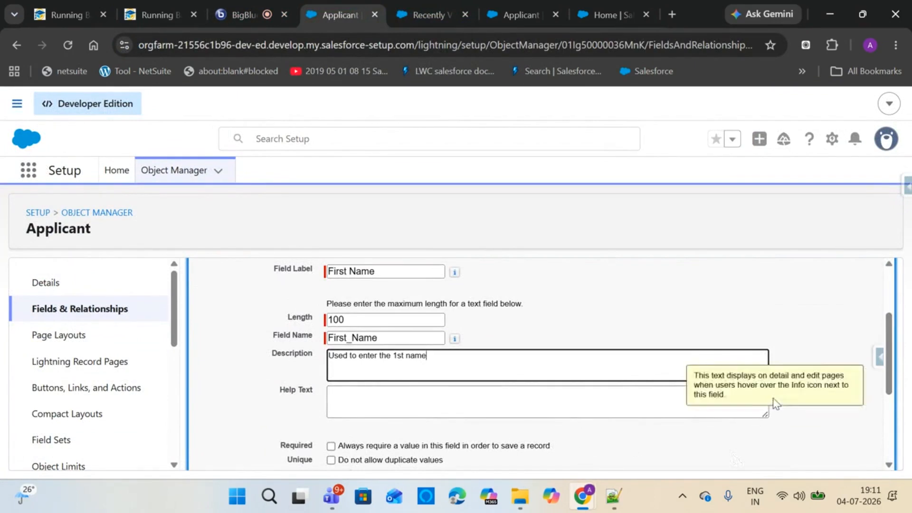
# Set the new field's Help Text to "Enter 1st Name" and make the field always required to save a record.
pyautogui.moveTo(775, 403)
pyautogui.click(404, 408)
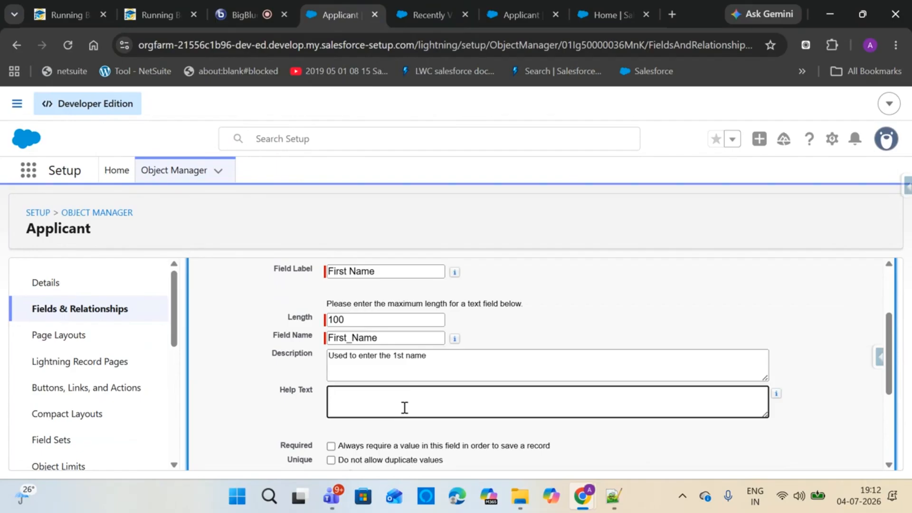
pyautogui.write('Enter 1st Name')
pyautogui.scroll(-2, 892, 384)
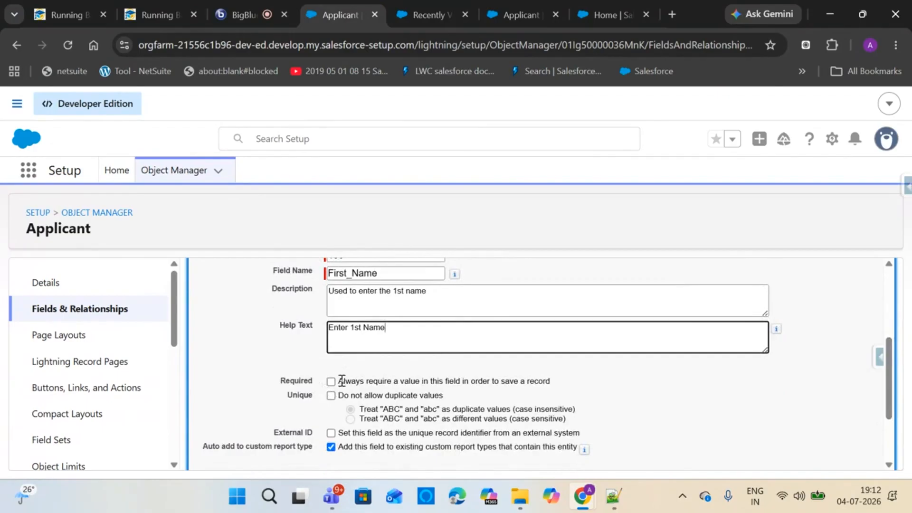
pyautogui.click(331, 382)
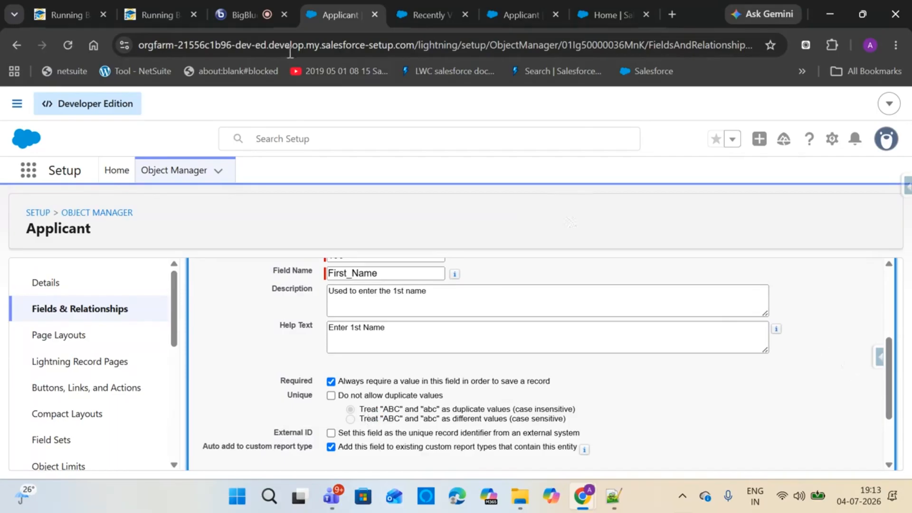
# Check the online meeting, and save the First Name field with the default field-level security and page layouts.
pyautogui.click(241, 15)
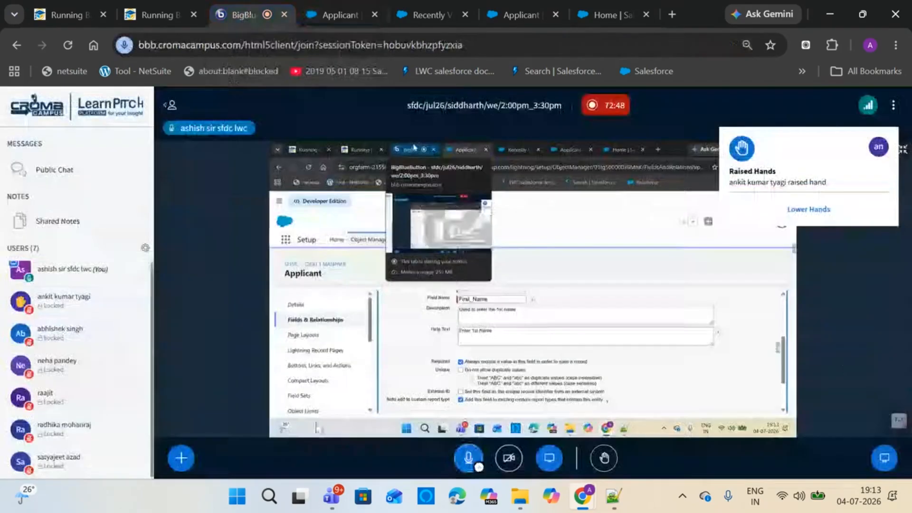
pyautogui.click(340, 14)
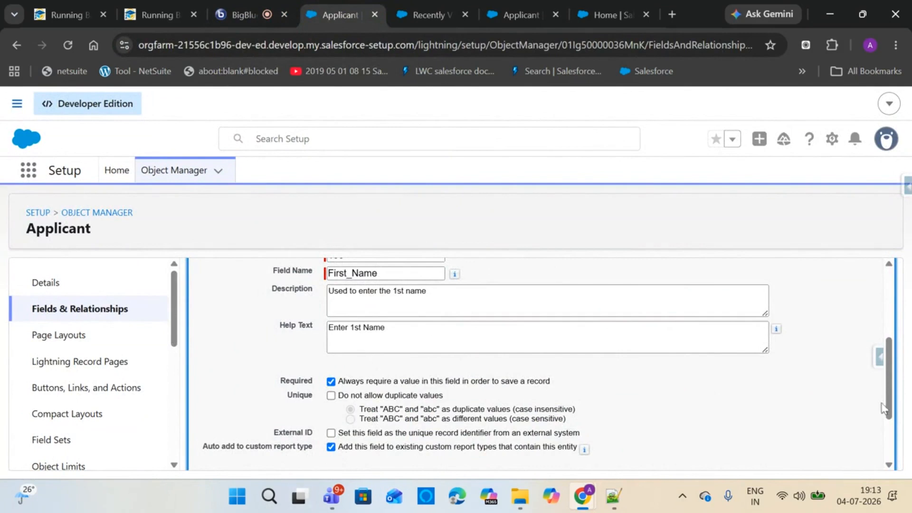
pyautogui.scroll(-3, 882, 409)
pyautogui.click(833, 454)
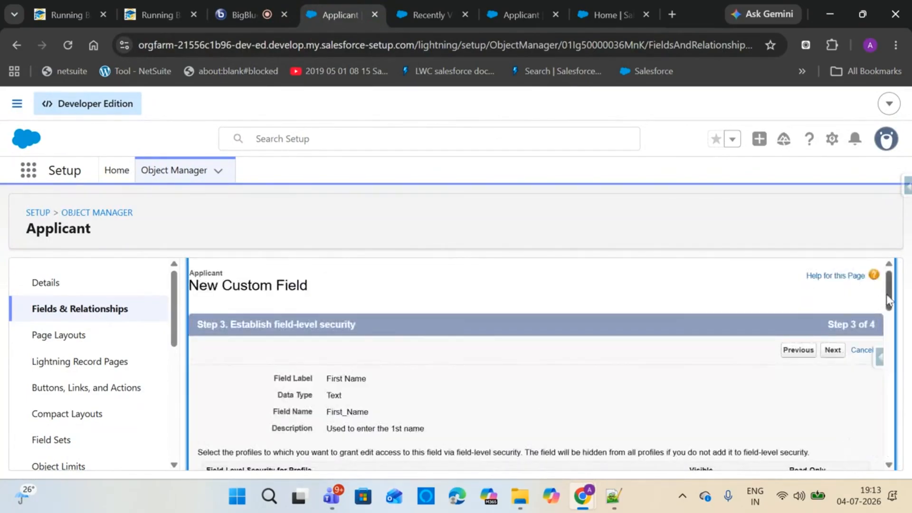
pyautogui.scroll(-3, 888, 300)
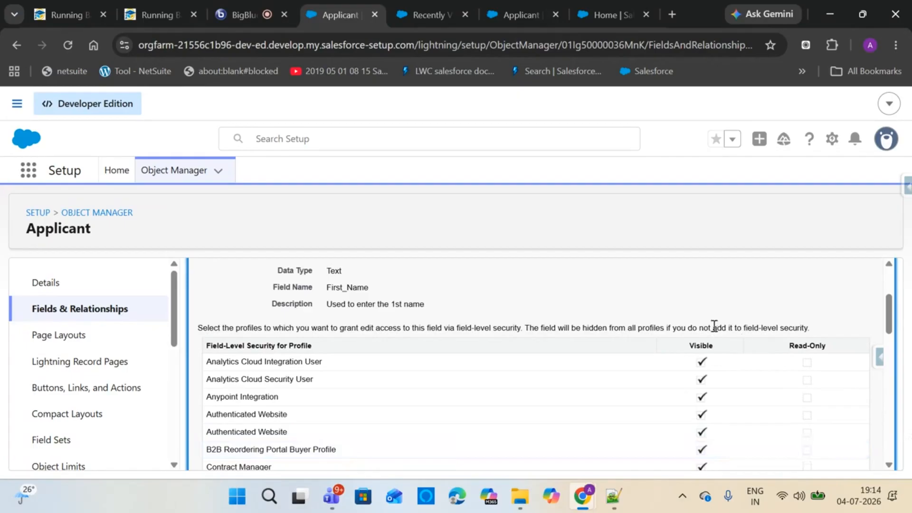
pyautogui.moveTo(890, 313); pyautogui.dragTo(890, 442)
pyautogui.click(834, 454)
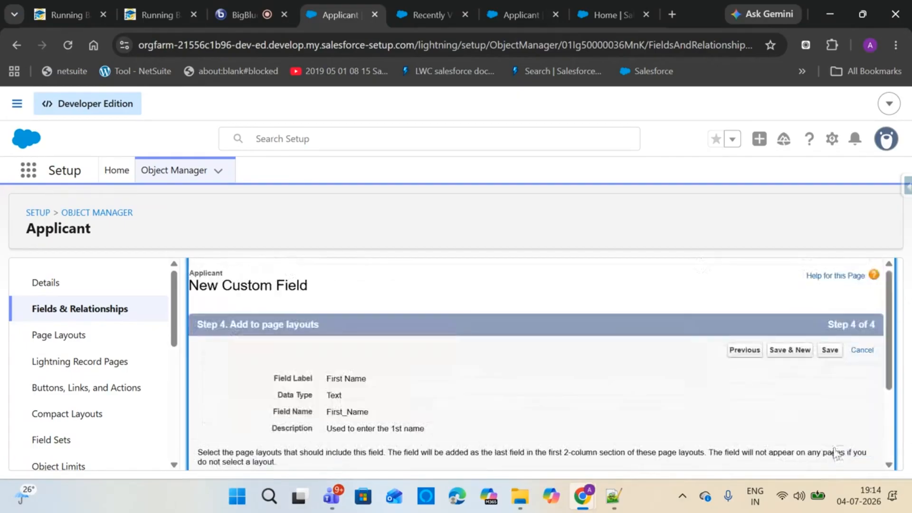
pyautogui.click(830, 351)
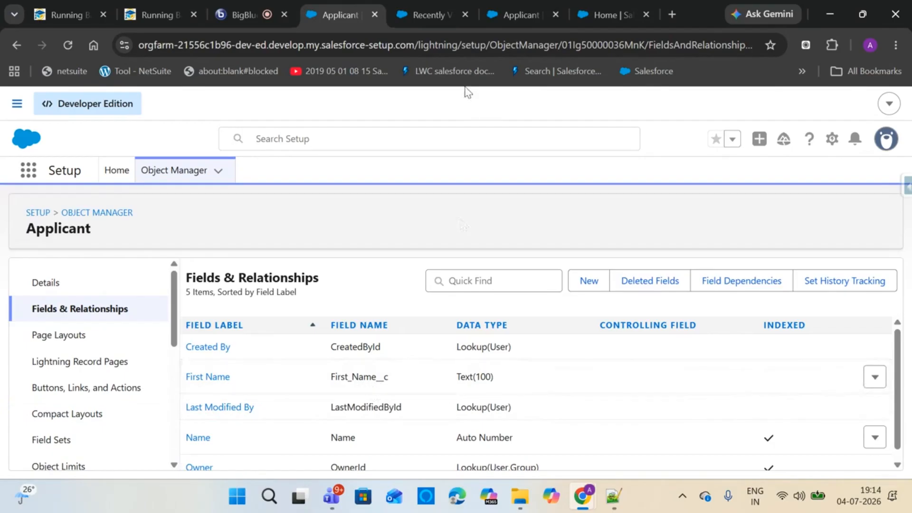
# Reload the Applicants list in the Training app, checking the online meeting while it loads.
pyautogui.click(424, 15)
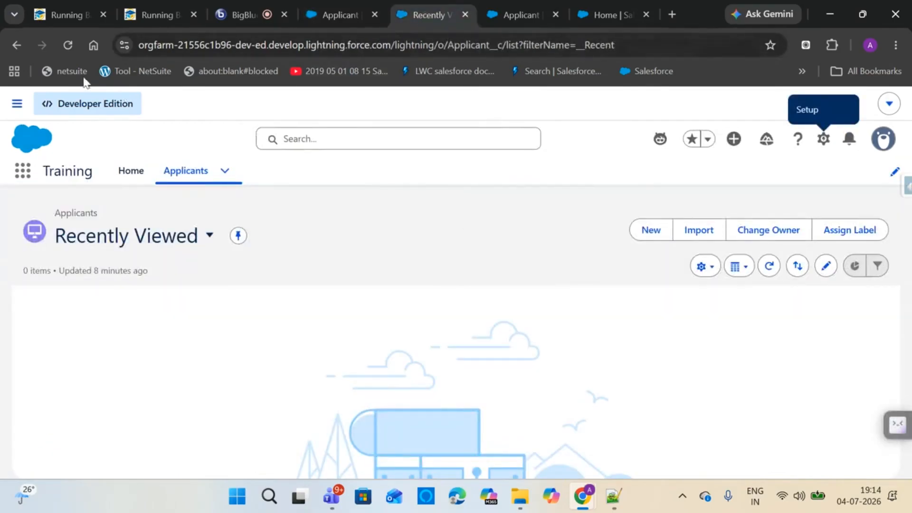
pyautogui.click(66, 46)
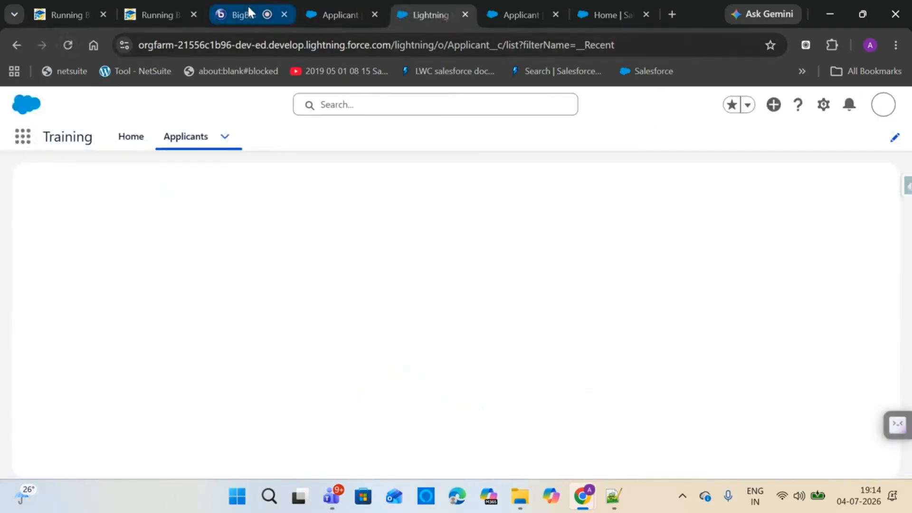
pyautogui.click(248, 11)
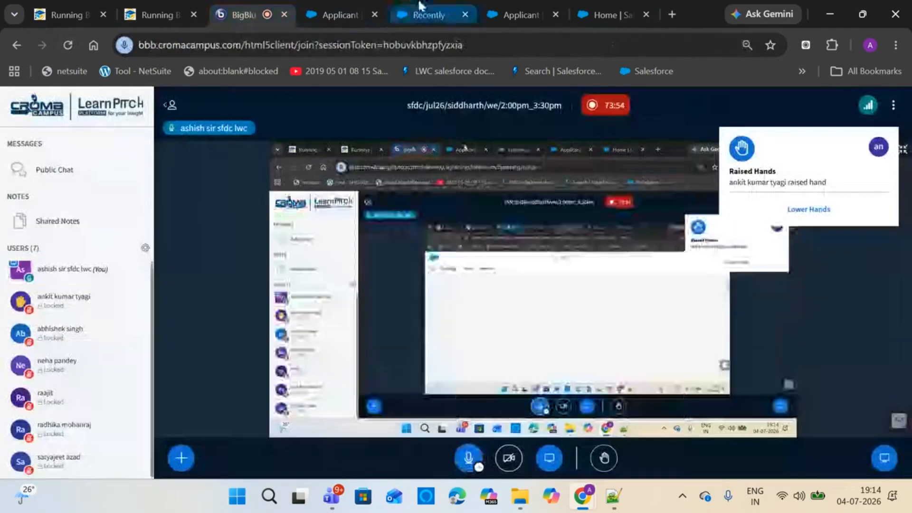
pyautogui.click(419, 6)
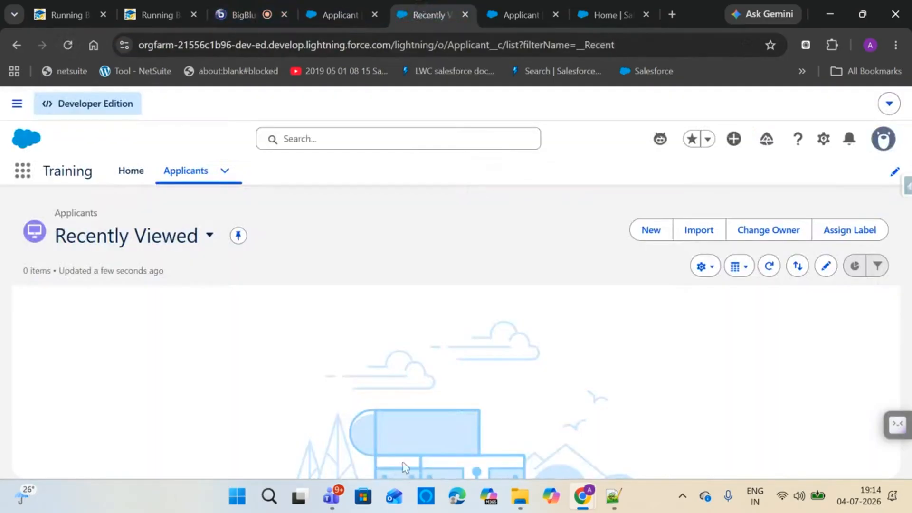
# Create a new Applicant record, fill in the applicant's first name and save it.
pyautogui.click(650, 230)
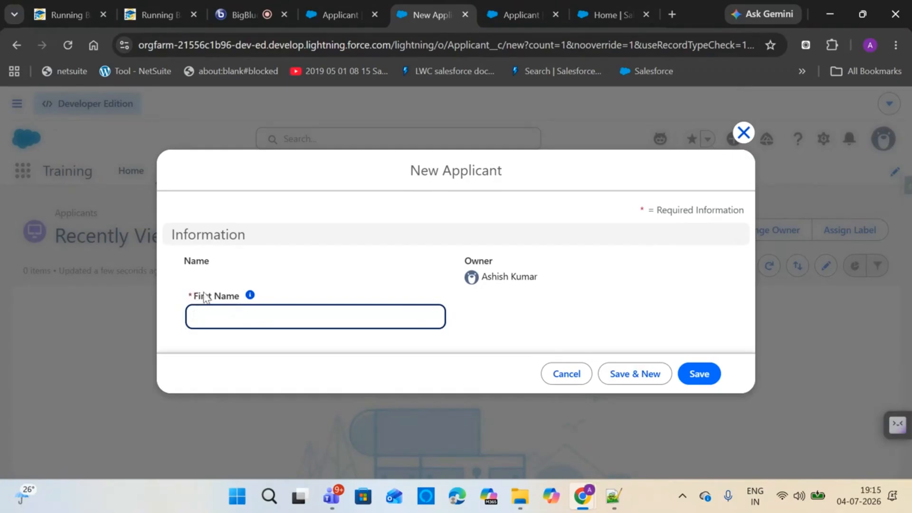
pyautogui.moveTo(248, 299)
pyautogui.write('John')
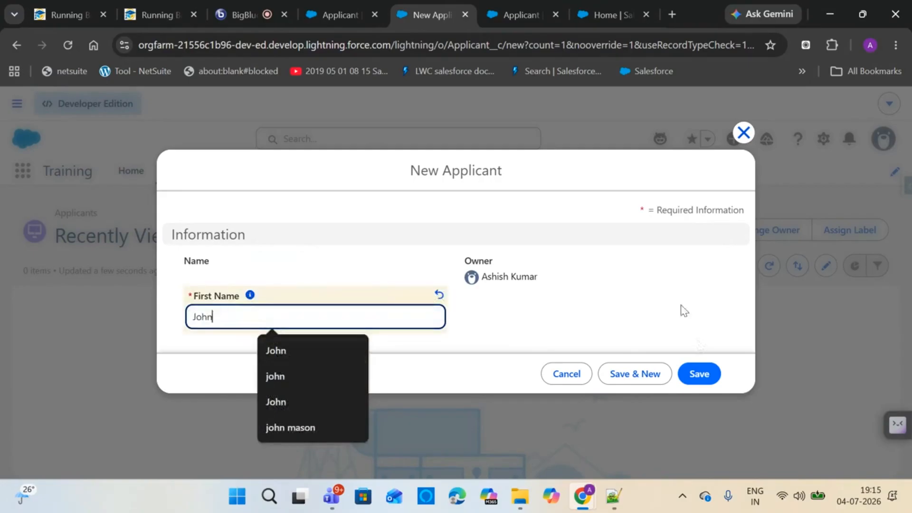
pyautogui.press('Tab')
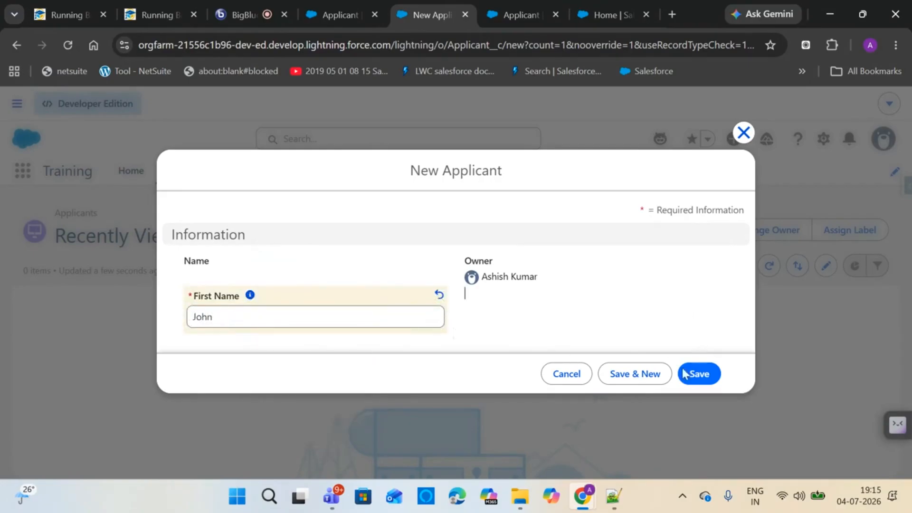
pyautogui.click(696, 373)
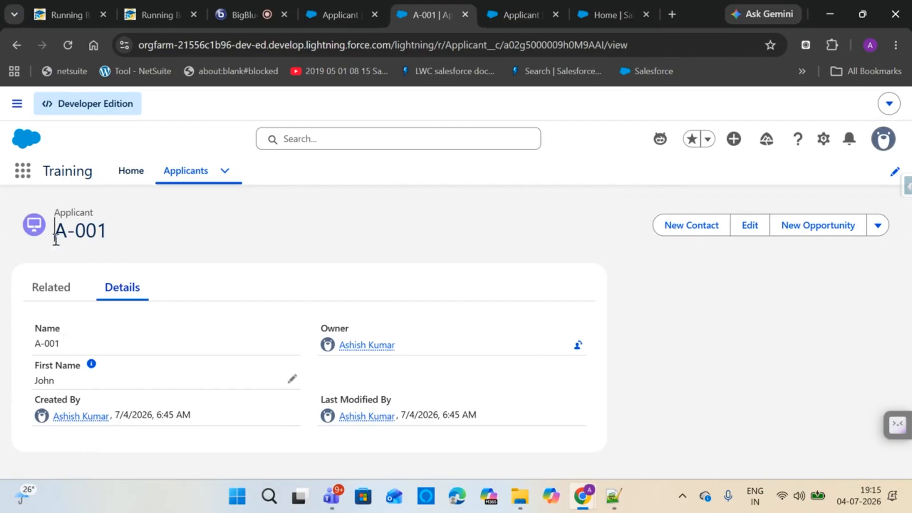
# Examine the saved applicant's auto-numbered Name and its First Name value on the record page.
pyautogui.moveTo(54, 226); pyautogui.dragTo(149, 247)
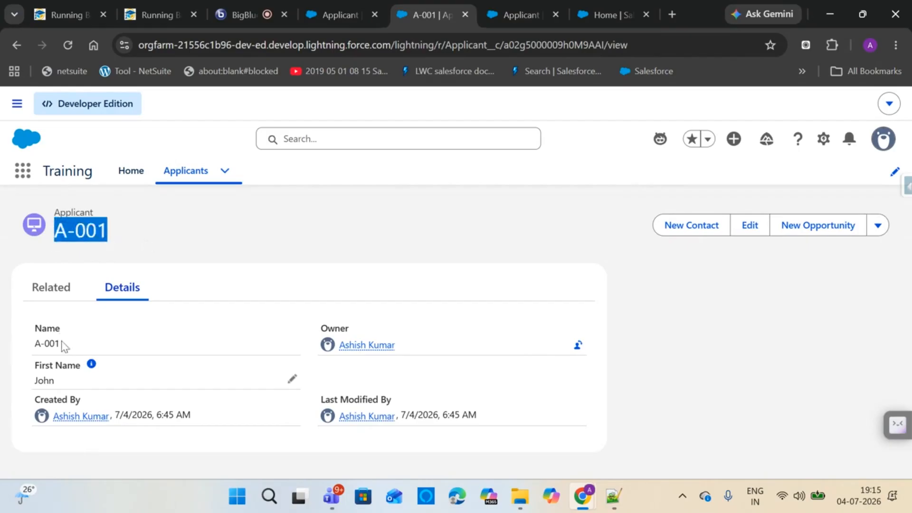
pyautogui.moveTo(61, 343); pyautogui.dragTo(10, 348)
pyautogui.moveTo(60, 384); pyautogui.dragTo(16, 380)
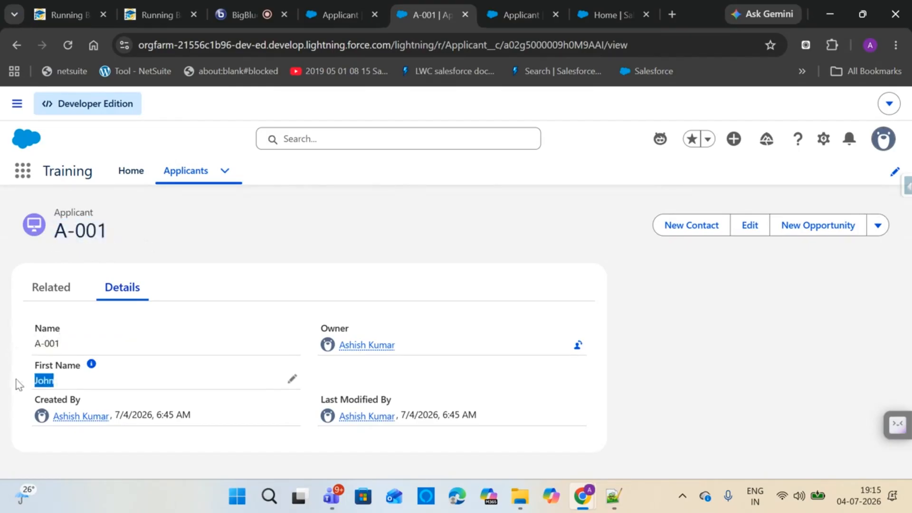
pyautogui.click(277, 244)
# Check the online meeting's microphone and speaker options and return to the applicant record.
pyautogui.click(235, 15)
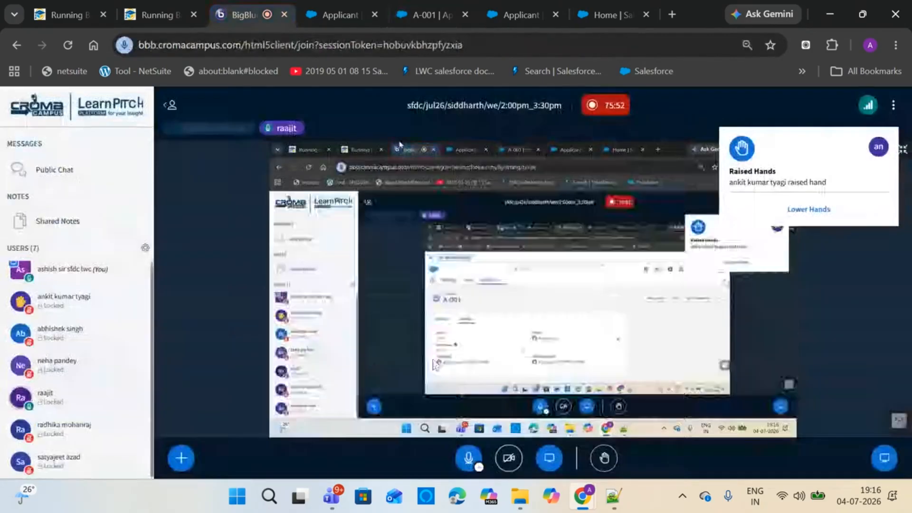
pyautogui.click(479, 468)
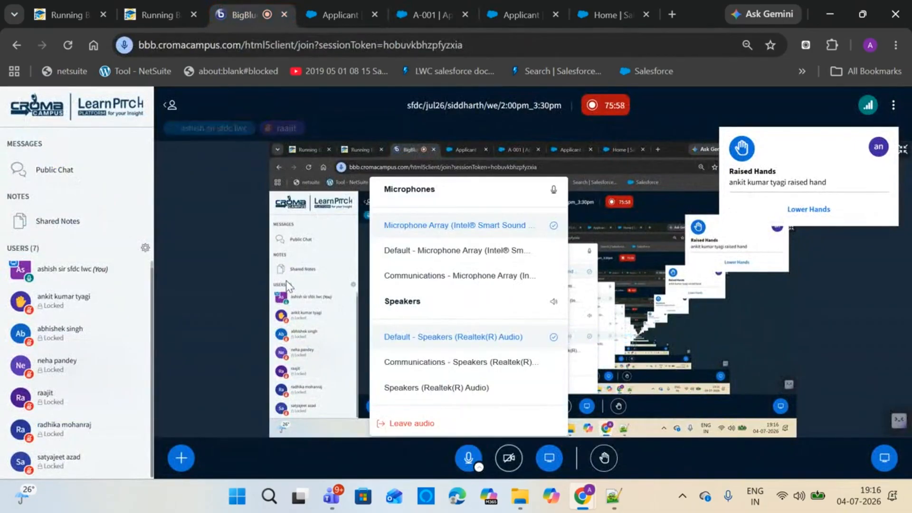
pyautogui.click(428, 463)
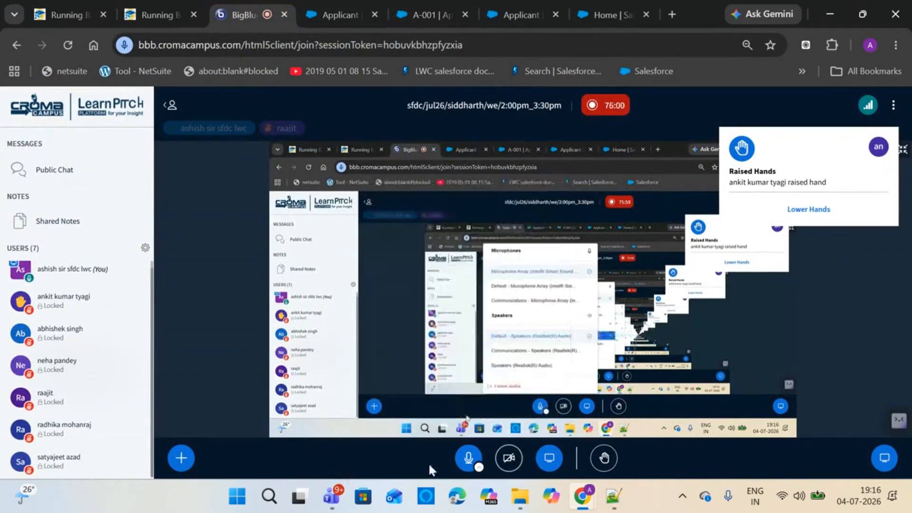
pyautogui.click(478, 467)
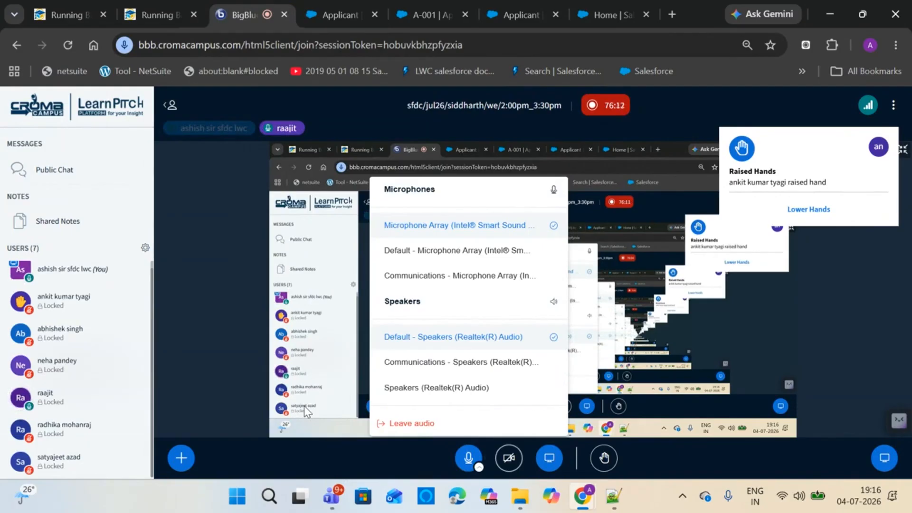
pyautogui.click(413, 9)
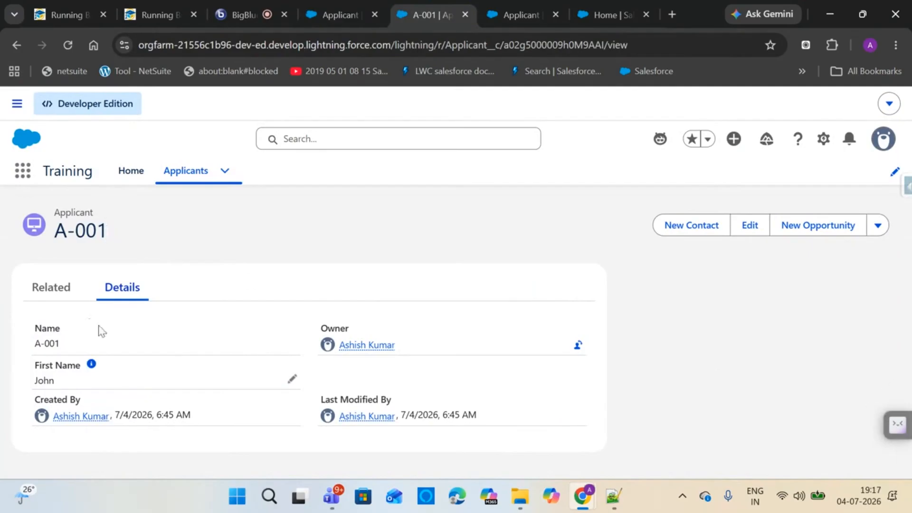
# Switch to Notepad++ and replace the query in the open note with a field list of First Name and Last Name.
pyautogui.click(613, 496)
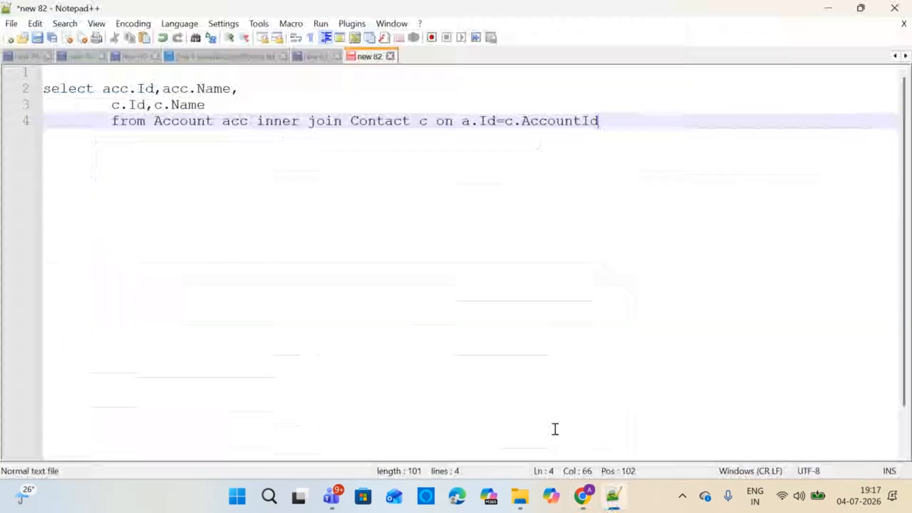
pyautogui.hotkey('ctrl', 'a')
pyautogui.press('Delete')
pyautogui.press('Return')
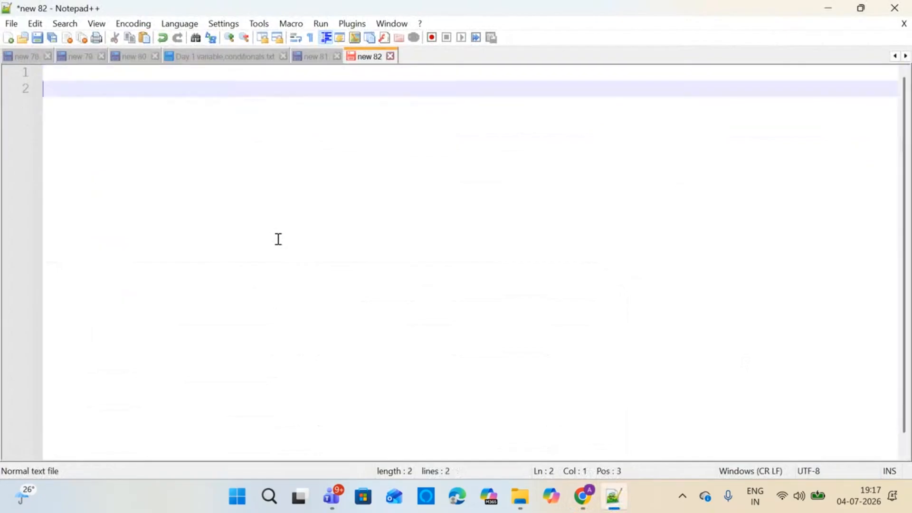
pyautogui.write('First Name')
pyautogui.press('Return')
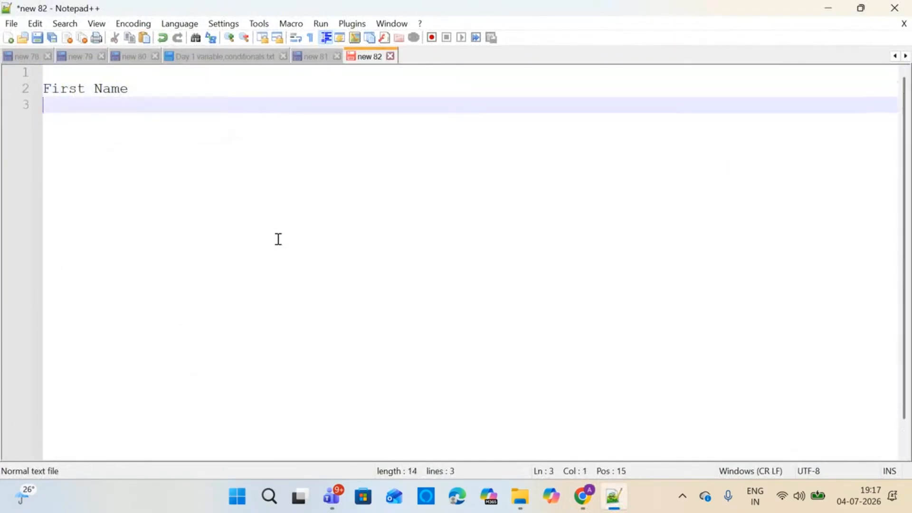
pyautogui.write('Last Name')
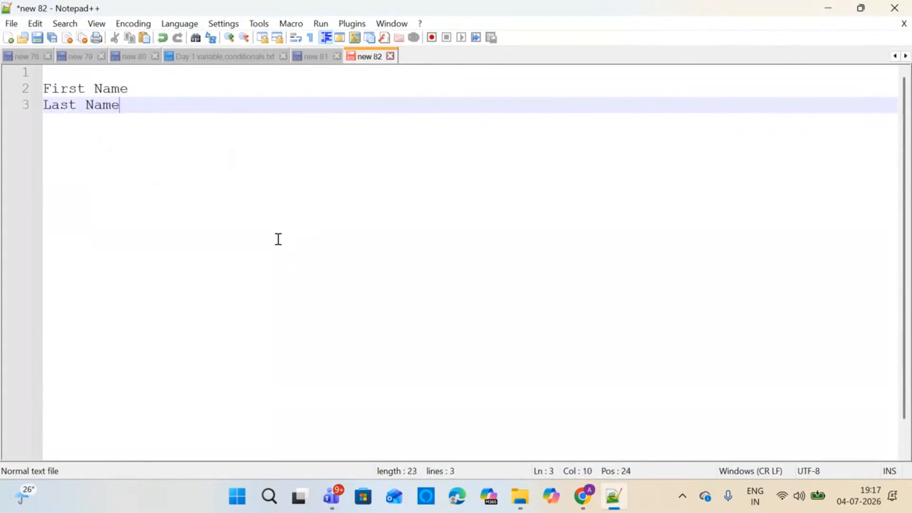
# Add Gender, Age, Expected Salary and Experience to the field list, each on its own line.
pyautogui.press('Return')
pyautogui.write('Gender')
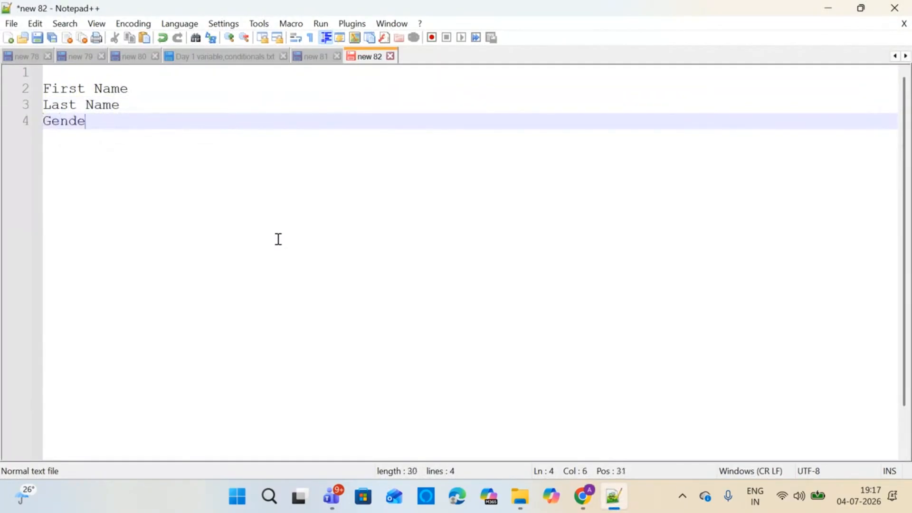
pyautogui.press('Return')
pyautogui.write('Age')
pyautogui.press('Return')
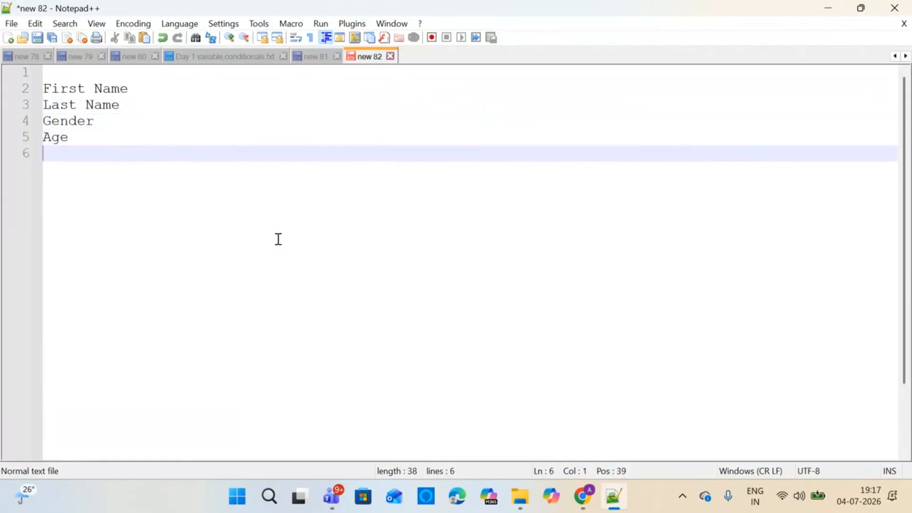
pyautogui.write('Expected Salary')
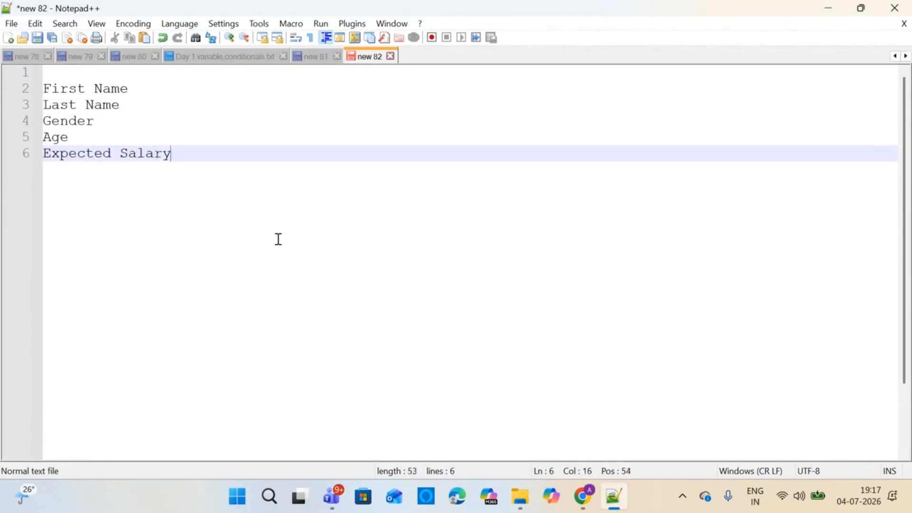
pyautogui.press('Return')
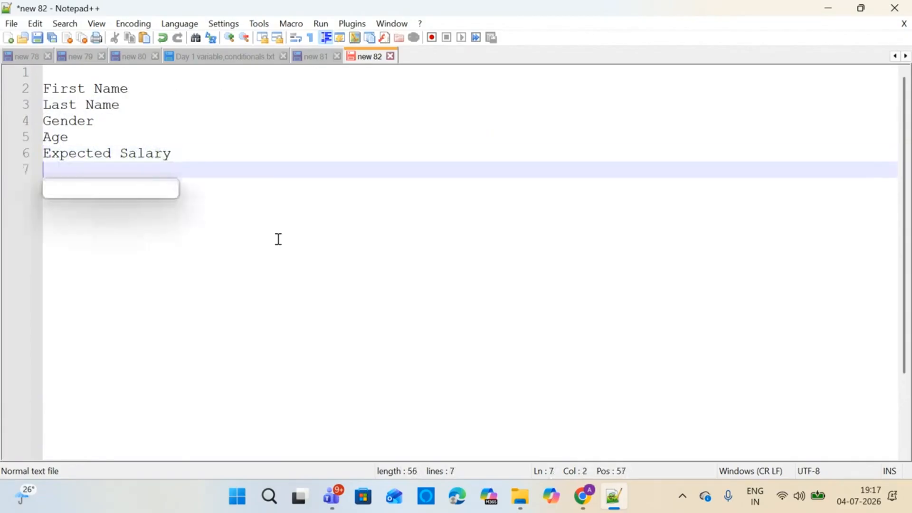
pyautogui.write('Experience')
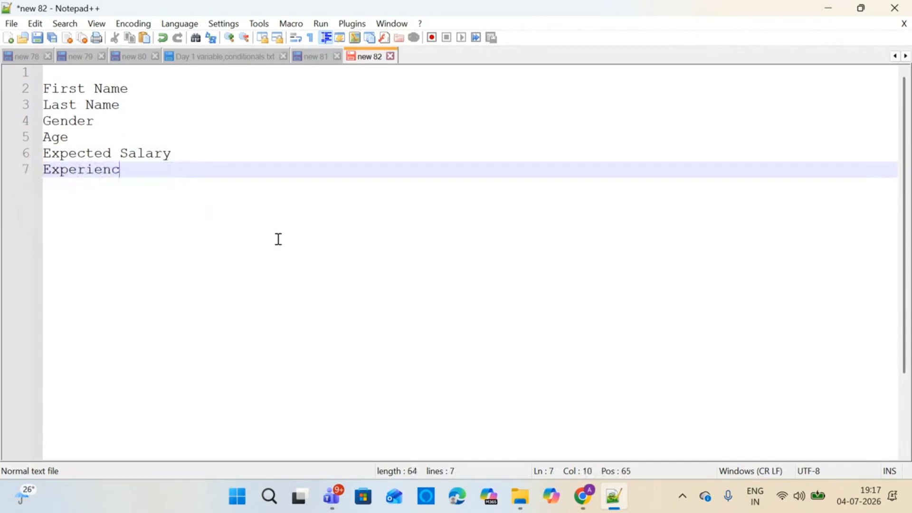
# Add Email as the next line of the field list, leaving an empty line below it.
pyautogui.press('Return')
pyautogui.write('Emial')
pyautogui.press('BackSpace')
pyautogui.press('BackSpace')
pyautogui.press('BackSpace')
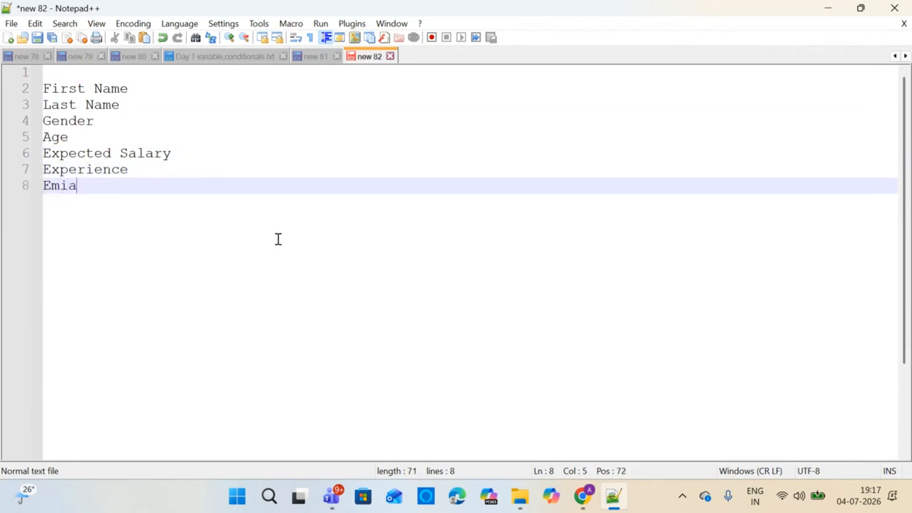
pyautogui.write('ail')
pyautogui.press('Return')
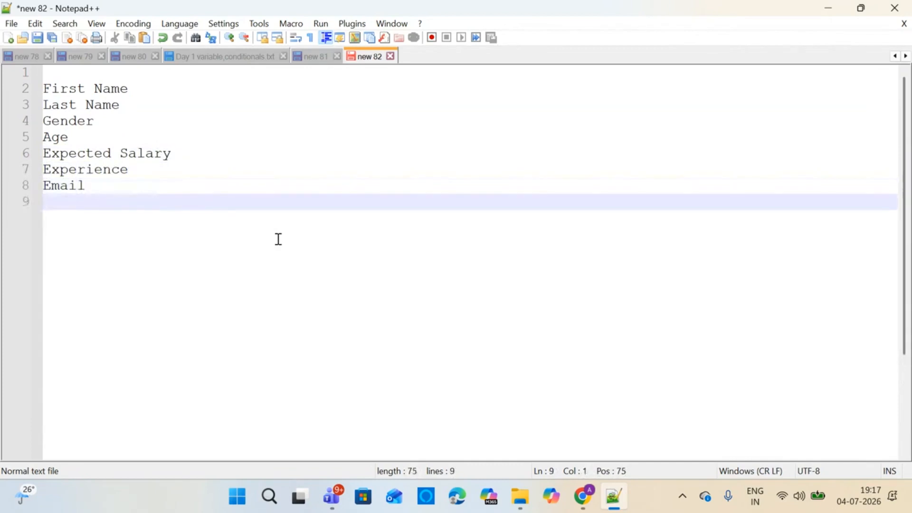
# Add Phone and Country to the end of the field list, each on its own line.
pyautogui.write('Phone')
pyautogui.press('Return')
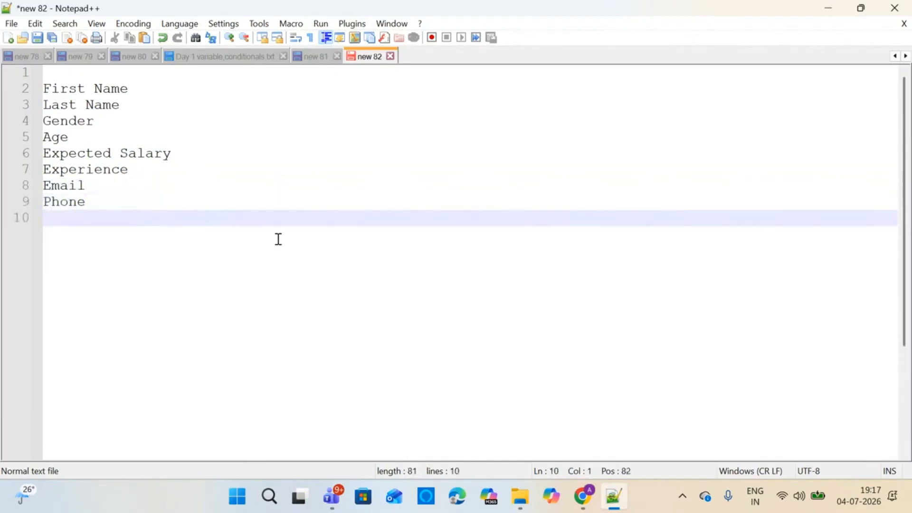
pyautogui.write('Country')
pyautogui.press('Return')
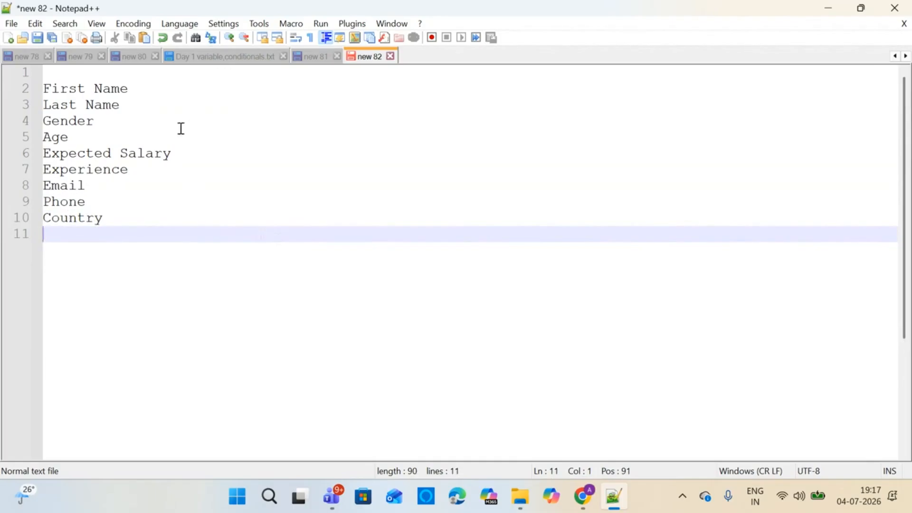
# Highlight Last Name in the list, switch to Chrome and reload the Applicant object's Fields & Relationships page in Setup.
pyautogui.moveTo(121, 105); pyautogui.dragTo(5, 108)
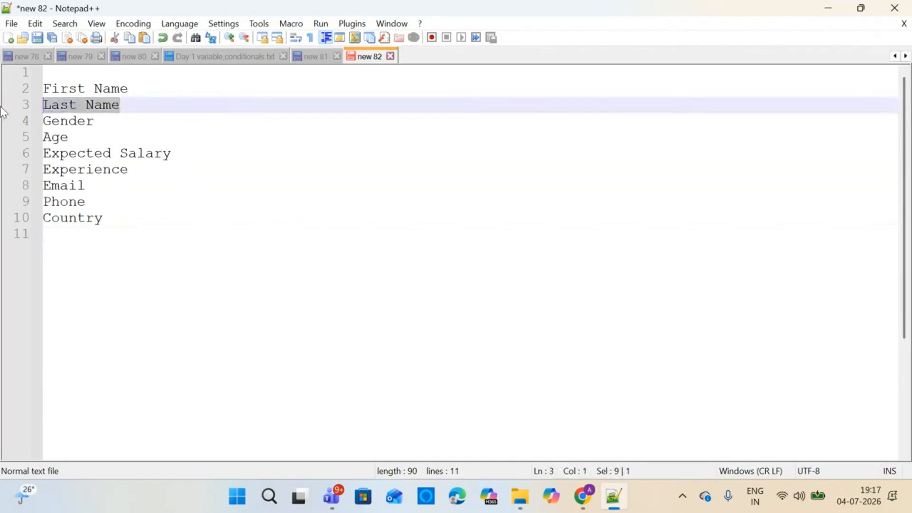
pyautogui.moveTo(583, 497)
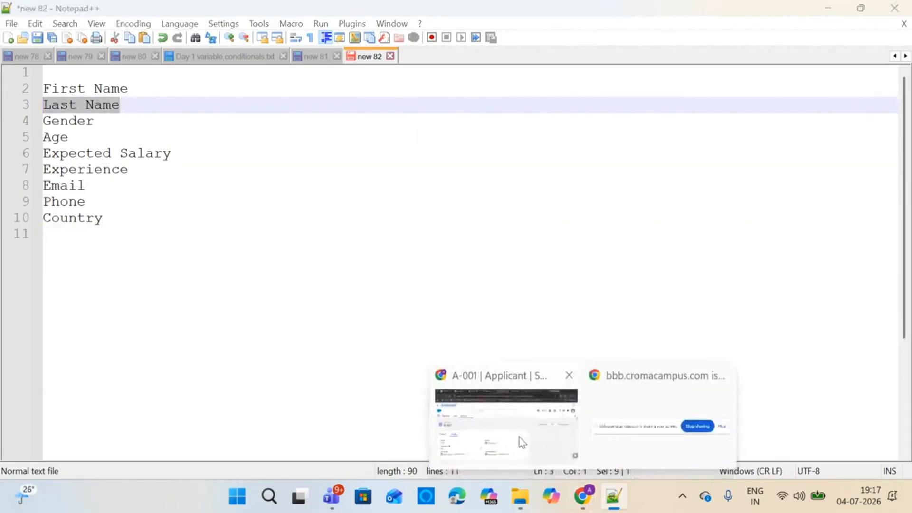
pyautogui.click(520, 440)
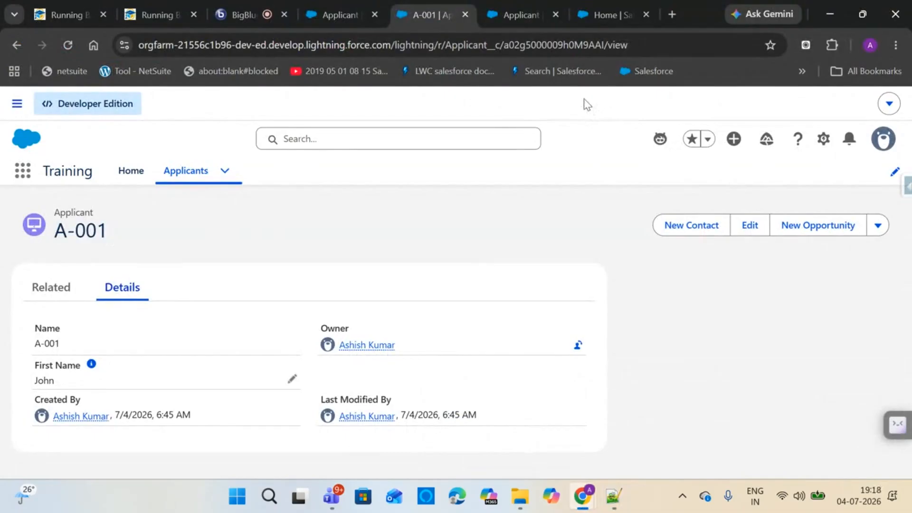
pyautogui.click(583, 15)
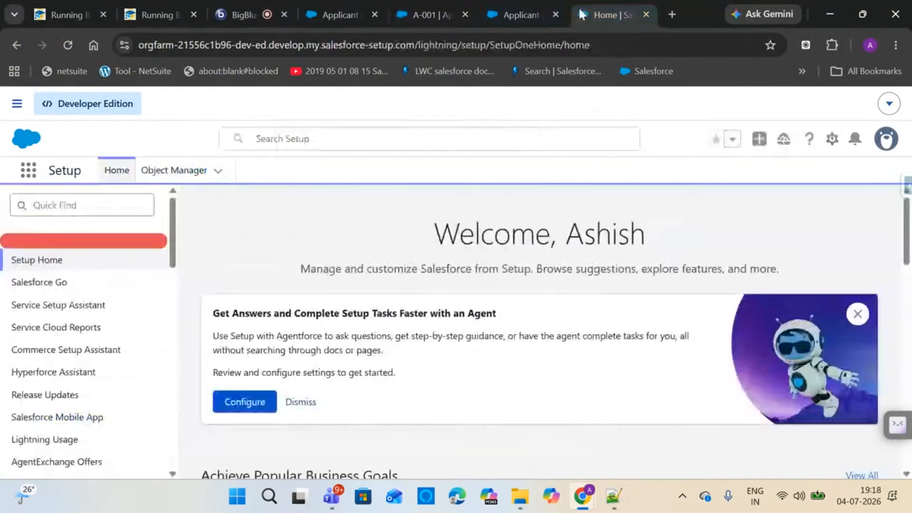
pyautogui.click(211, 171)
pyautogui.click(529, 15)
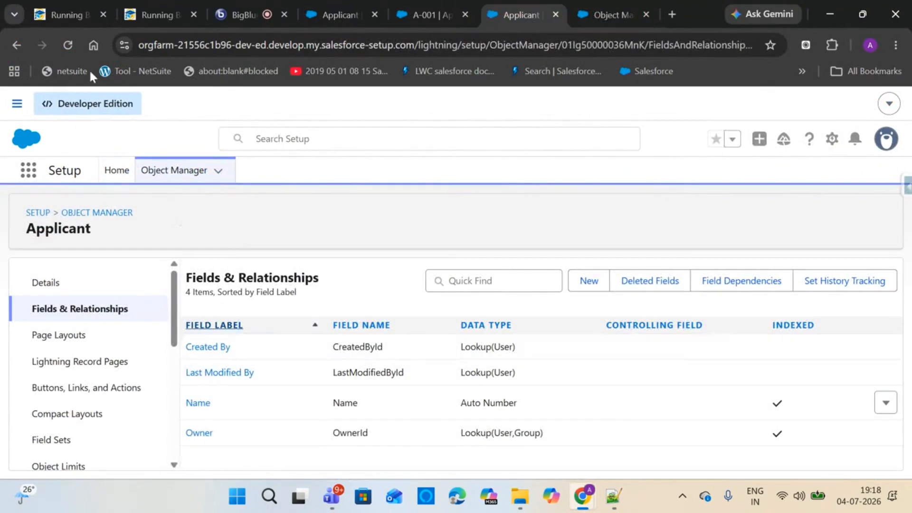
pyautogui.click(68, 44)
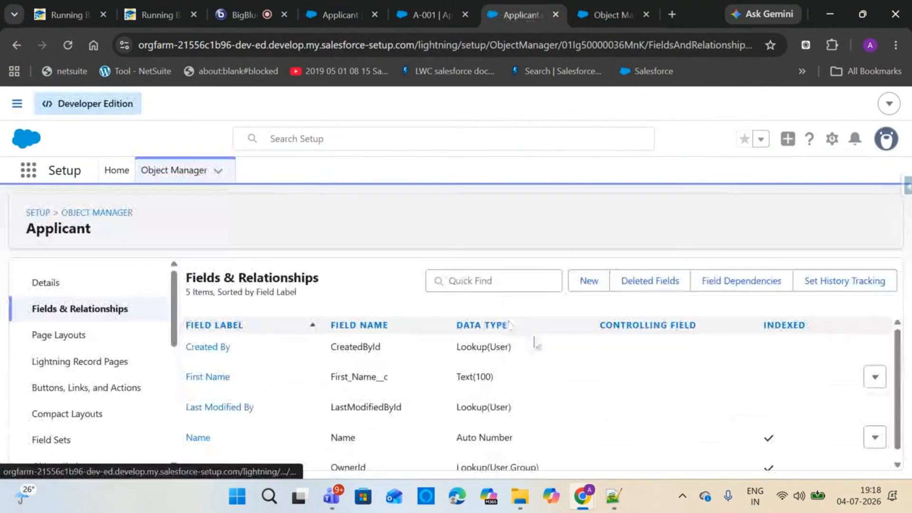
# Start a new custom field of type Text on the Applicant object and dismiss the Einstein pop-up.
pyautogui.click(589, 281)
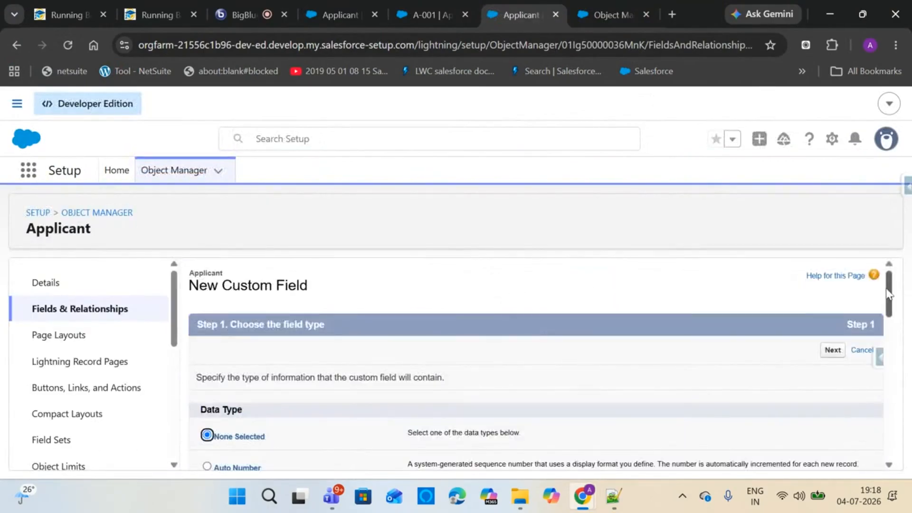
pyautogui.moveTo(887, 292); pyautogui.dragTo(908, 425)
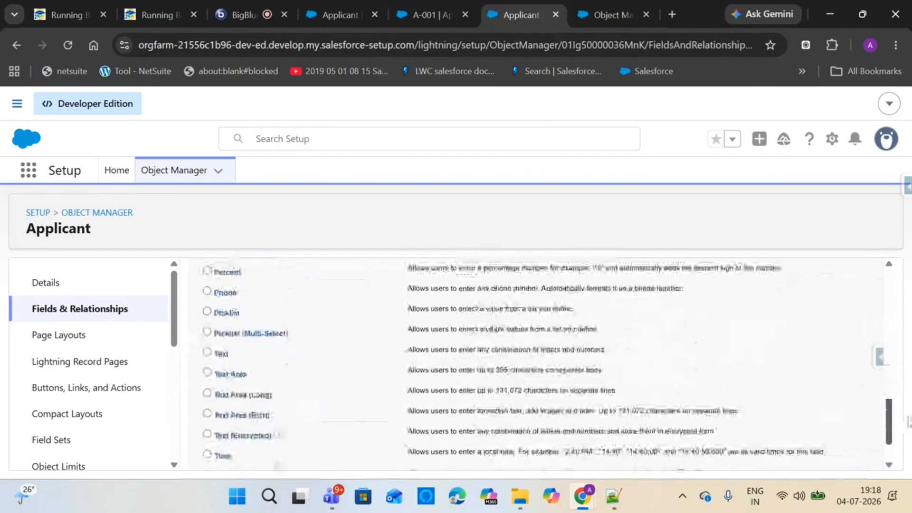
pyautogui.click(208, 348)
pyautogui.moveTo(889, 428); pyautogui.dragTo(886, 440)
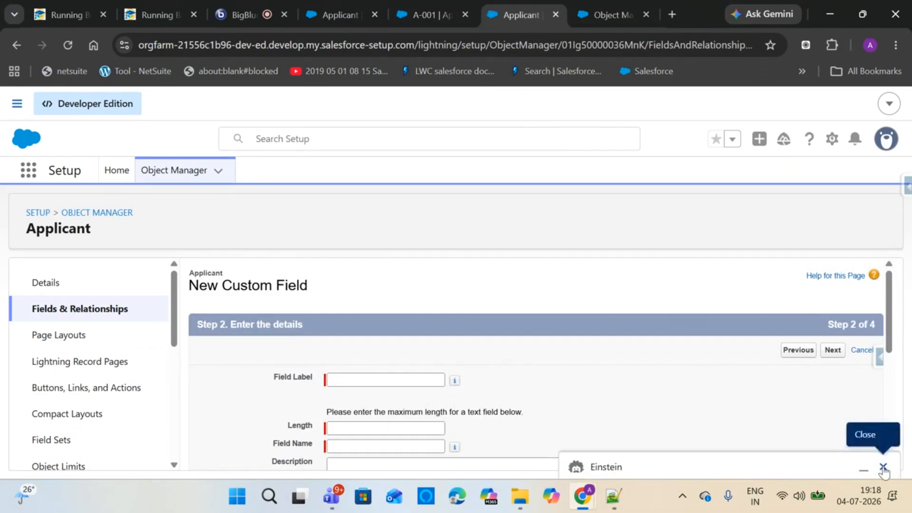
pyautogui.click(884, 468)
# Set the new text field's label to Last Name and its length to 100.
pyautogui.click(424, 383)
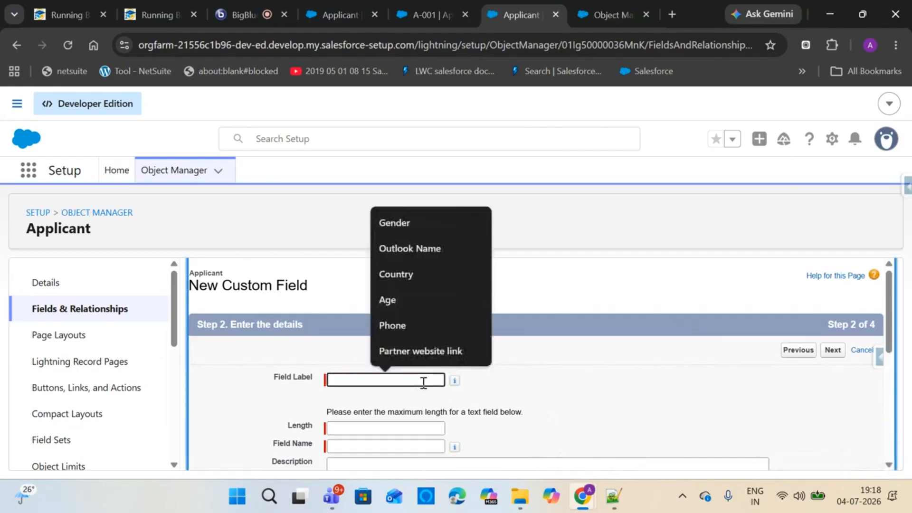
pyautogui.write('Last')
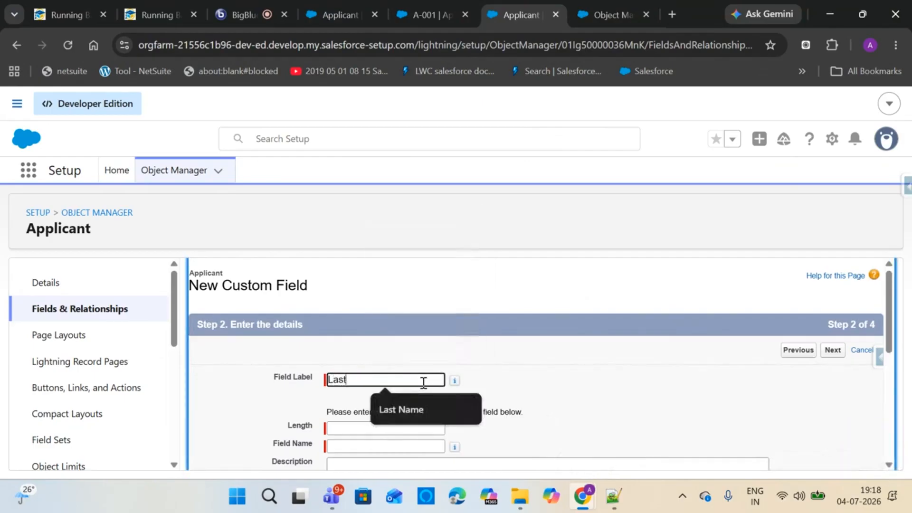
pyautogui.write(' Name')
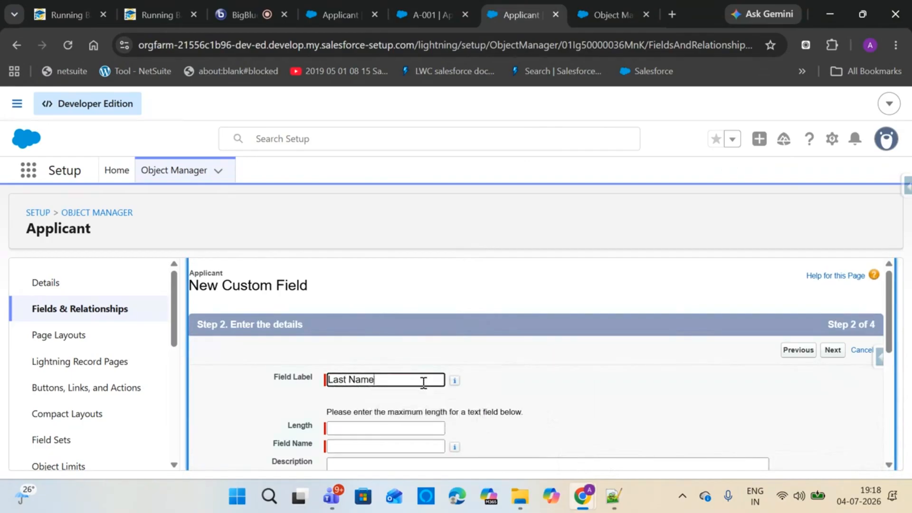
pyautogui.click(416, 428)
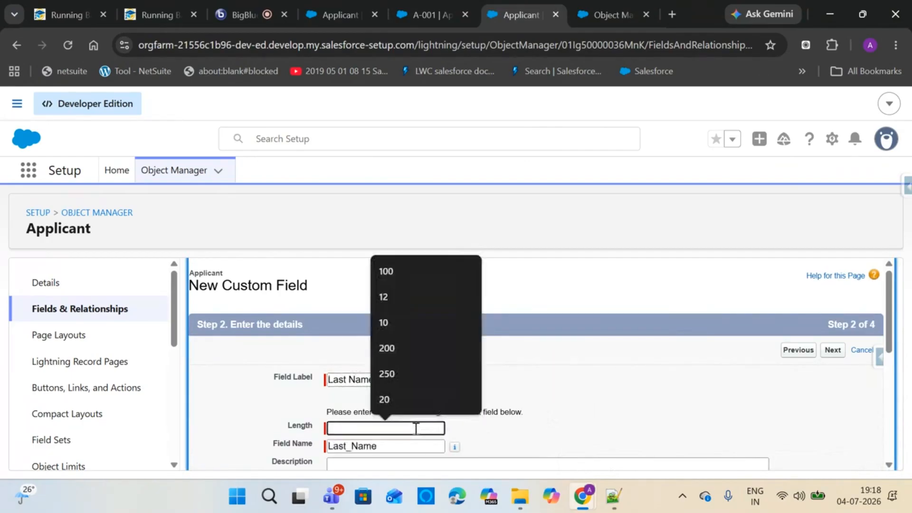
pyautogui.write('1')
pyautogui.press('Down')
pyautogui.press('Return')
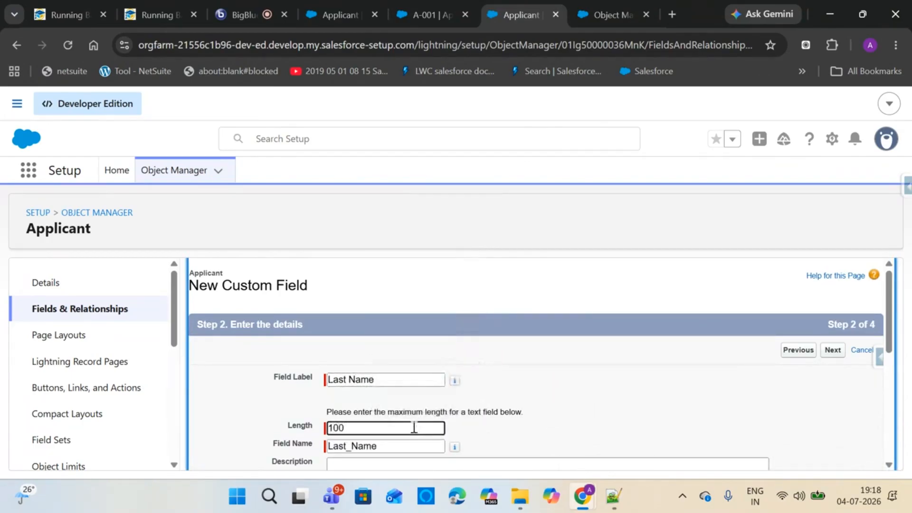
# Review the Last Name field's remaining options, leave the default value empty and continue to field-level security.
pyautogui.click(899, 335)
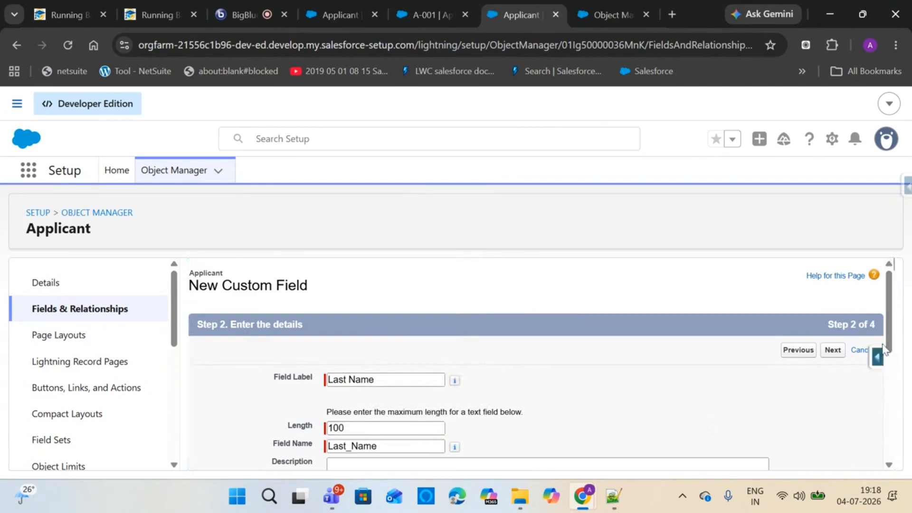
pyautogui.moveTo(892, 320); pyautogui.dragTo(891, 331)
pyautogui.scroll(-1, 716, 391)
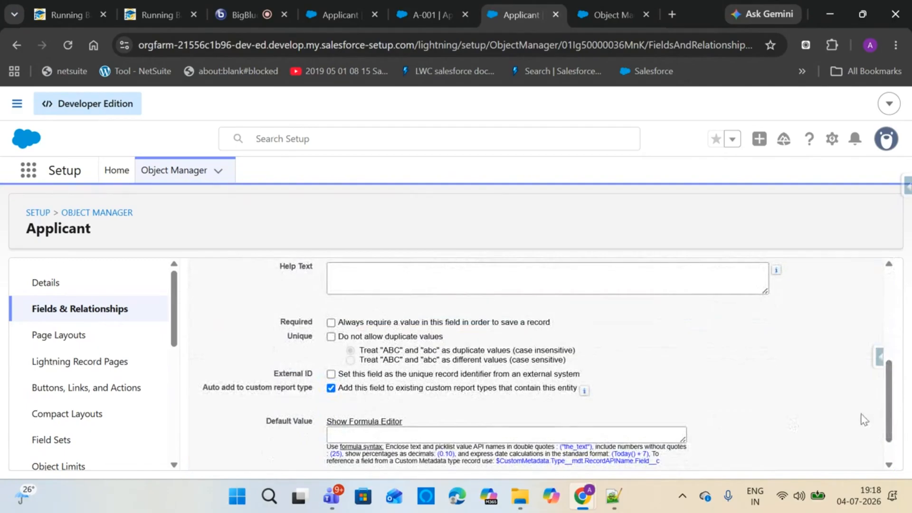
pyautogui.click(347, 433)
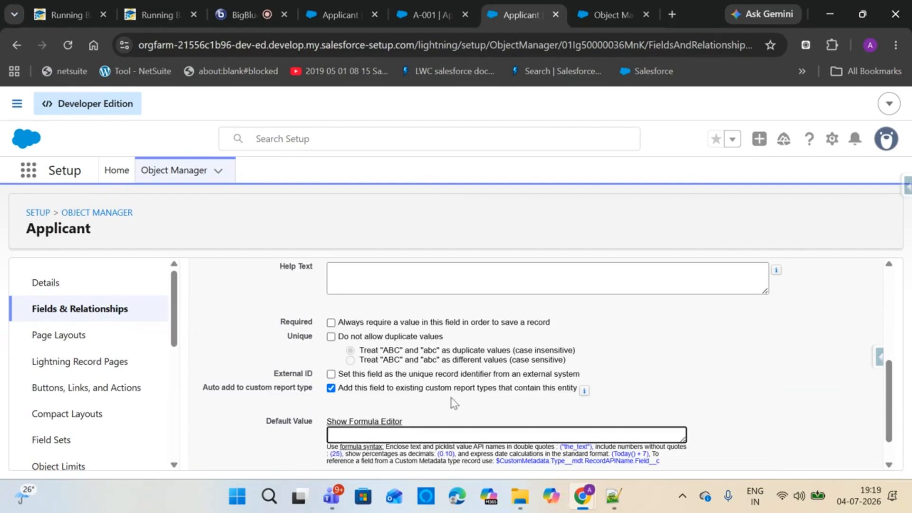
pyautogui.scroll(-1, 896, 413)
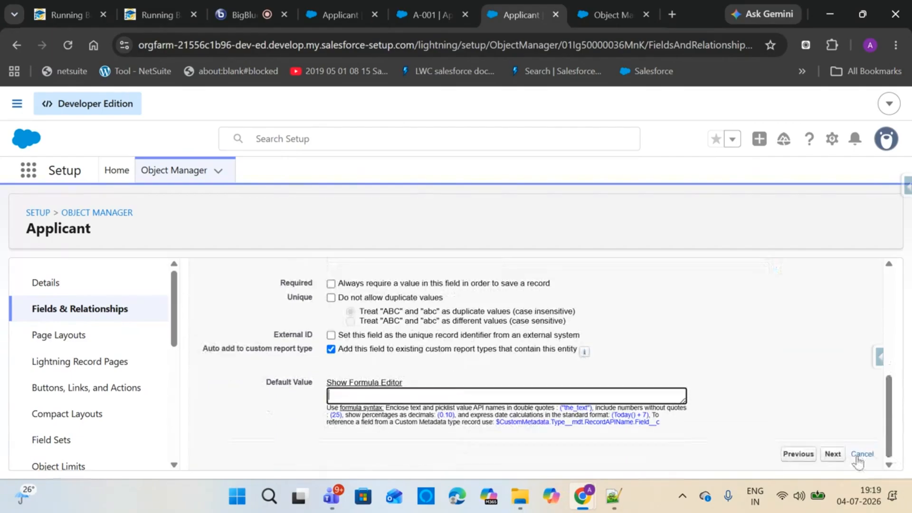
pyautogui.click(832, 454)
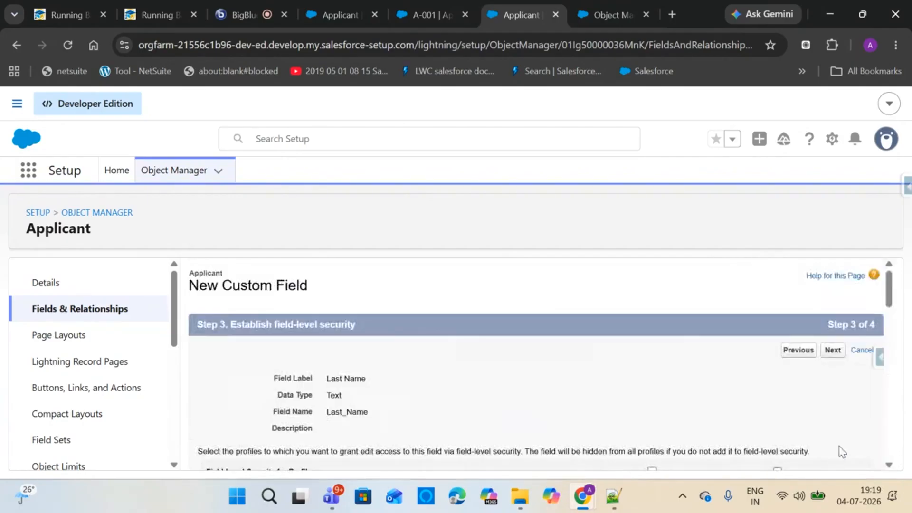
# Make the Last Name field visible to all profiles and save it with the default page layout assignment.
pyautogui.moveTo(890, 300); pyautogui.dragTo(889, 451)
pyautogui.click(652, 331)
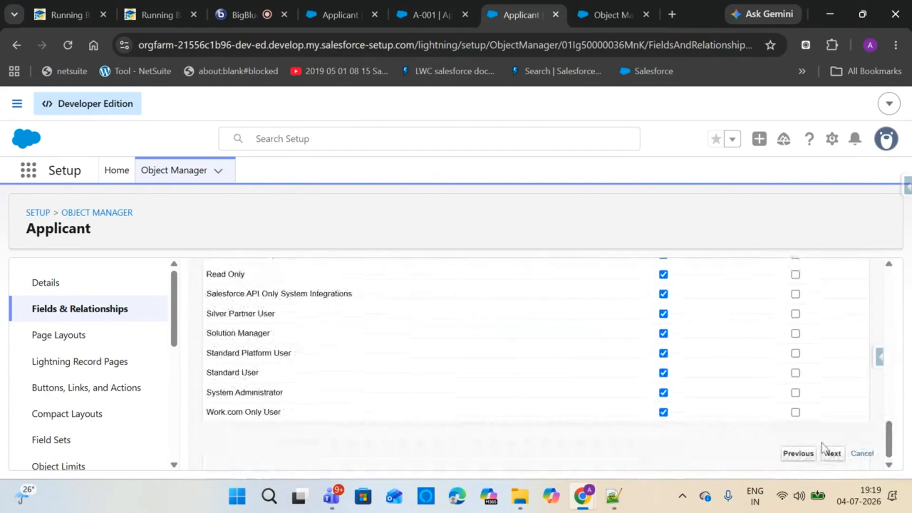
pyautogui.click(831, 456)
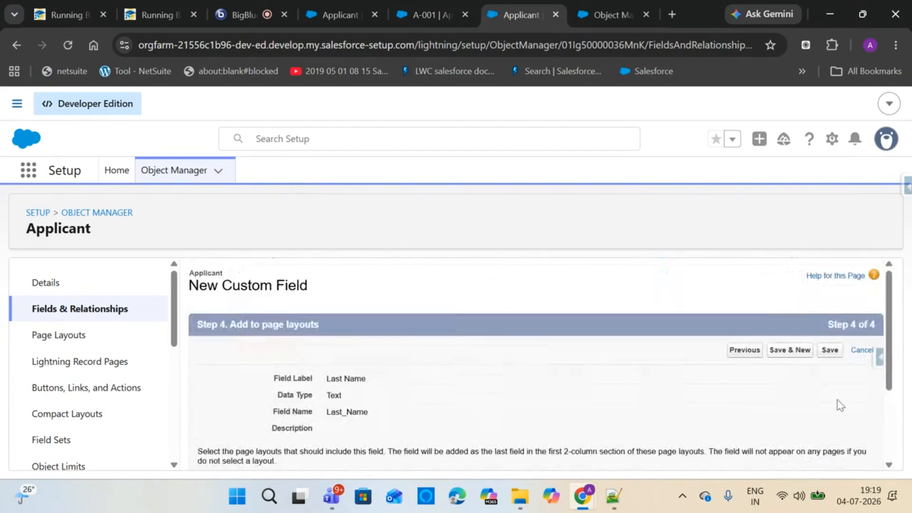
pyautogui.click(828, 351)
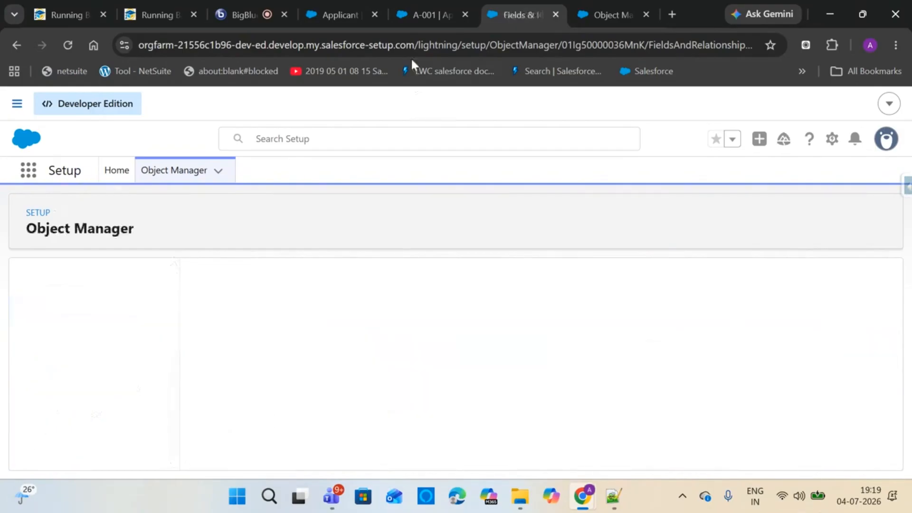
# Reload the Applicants list in the Training app and open a new applicant form to check for Last Name.
pyautogui.click(358, 15)
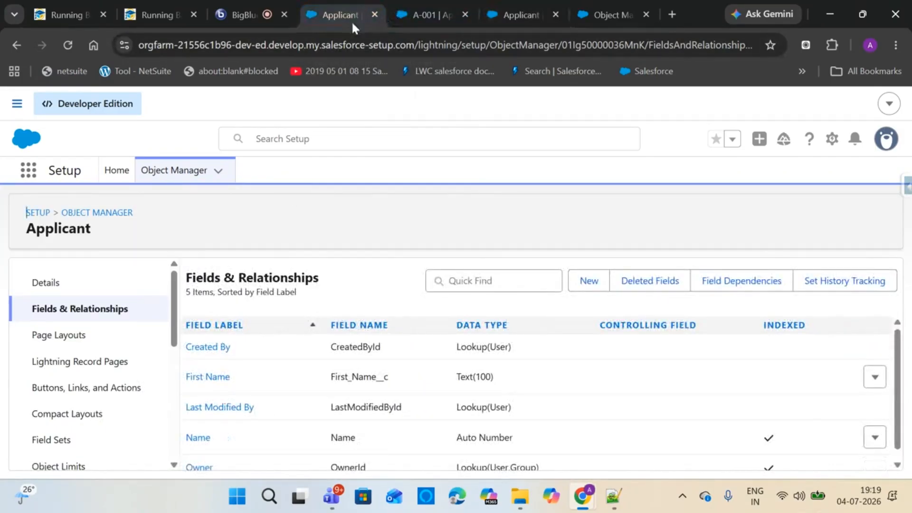
pyautogui.click(406, 3)
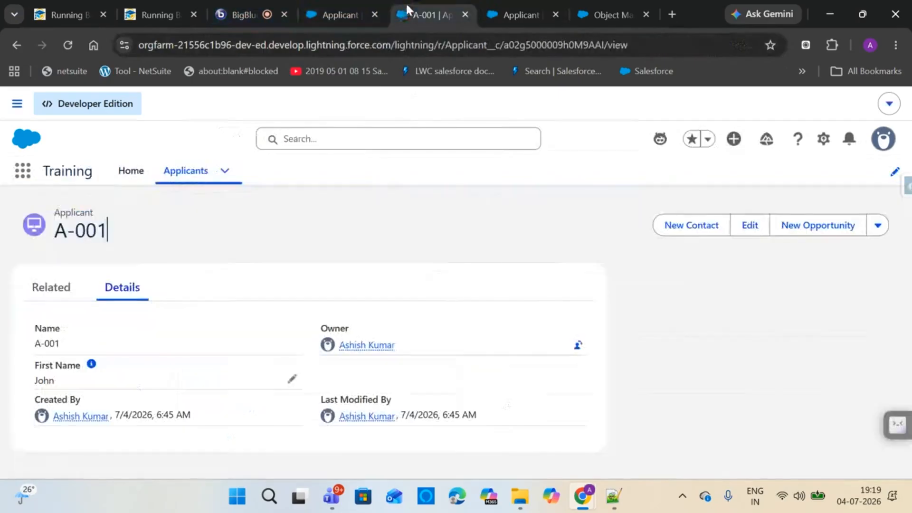
pyautogui.click(187, 173)
pyautogui.click(68, 46)
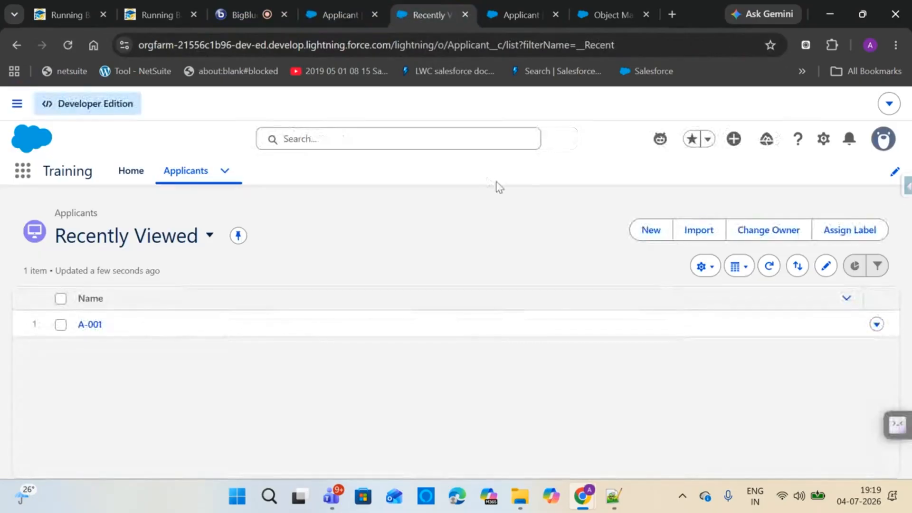
pyautogui.click(649, 233)
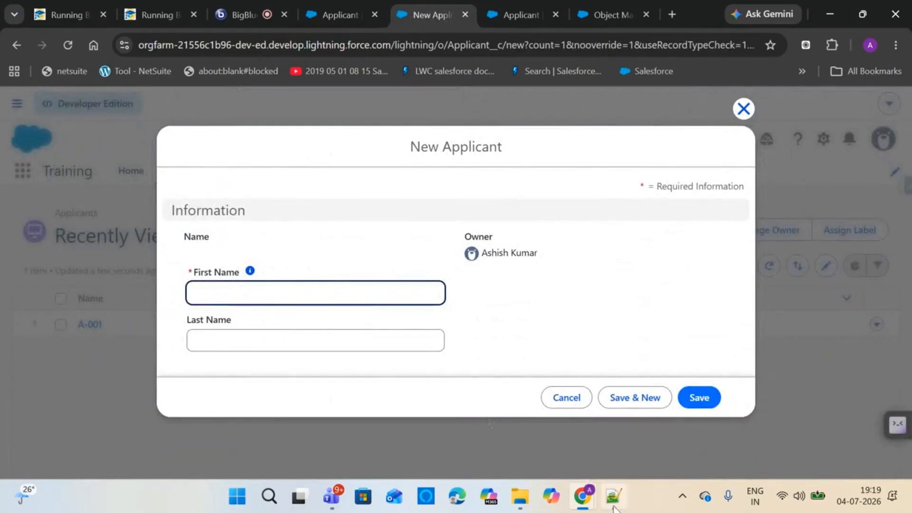
# Switch to Notepad++, highlight Experience in the field list and return to the new applicant form in Chrome.
pyautogui.hotkey('alt', 'Tab')
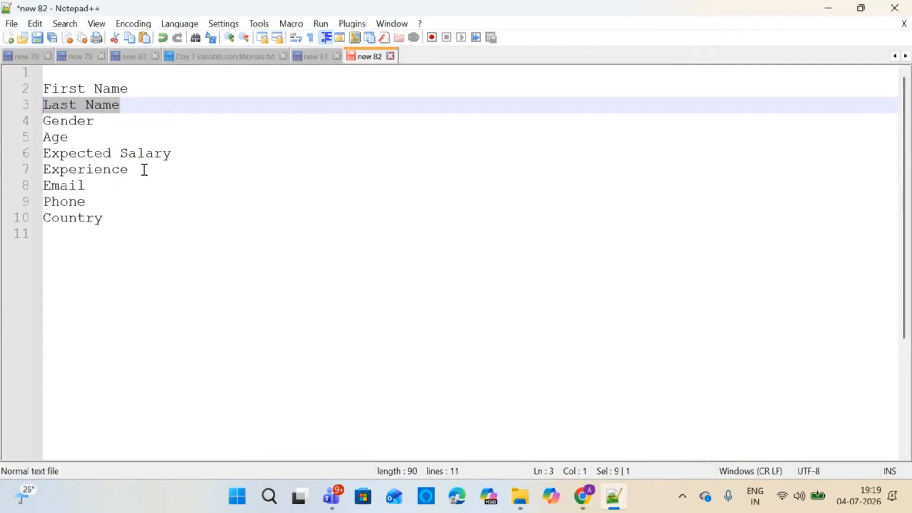
pyautogui.moveTo(144, 169); pyautogui.dragTo(27, 171)
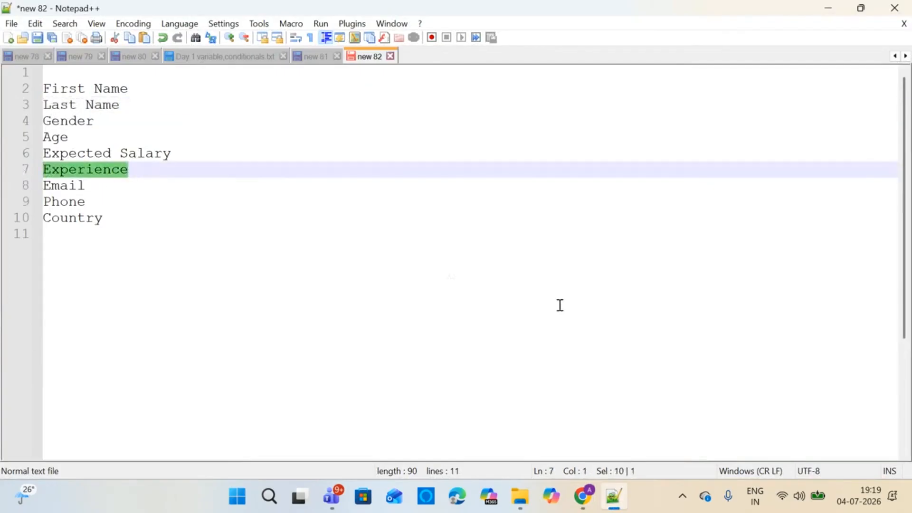
pyautogui.moveTo(584, 496)
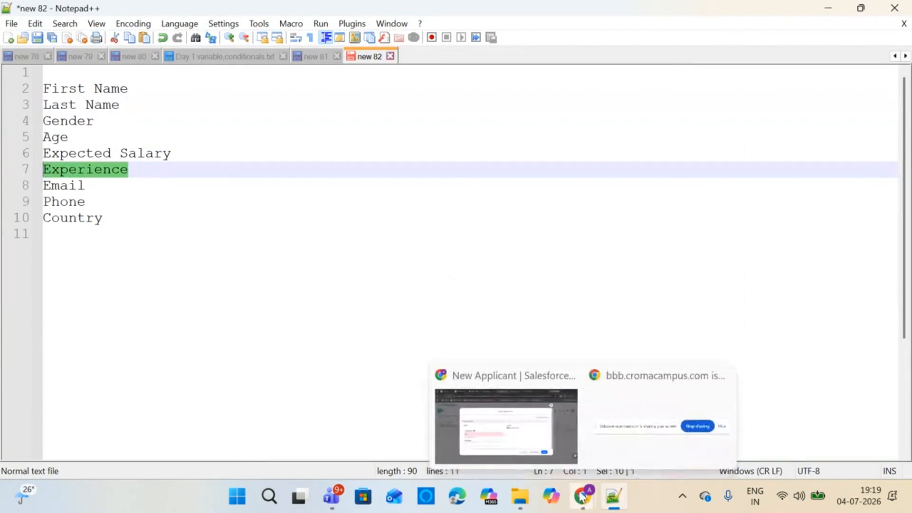
pyautogui.click(490, 419)
# Check the online meeting, then discard the empty applicant form and go back to the Applicant object's Fields & Relationships.
pyautogui.click(235, 4)
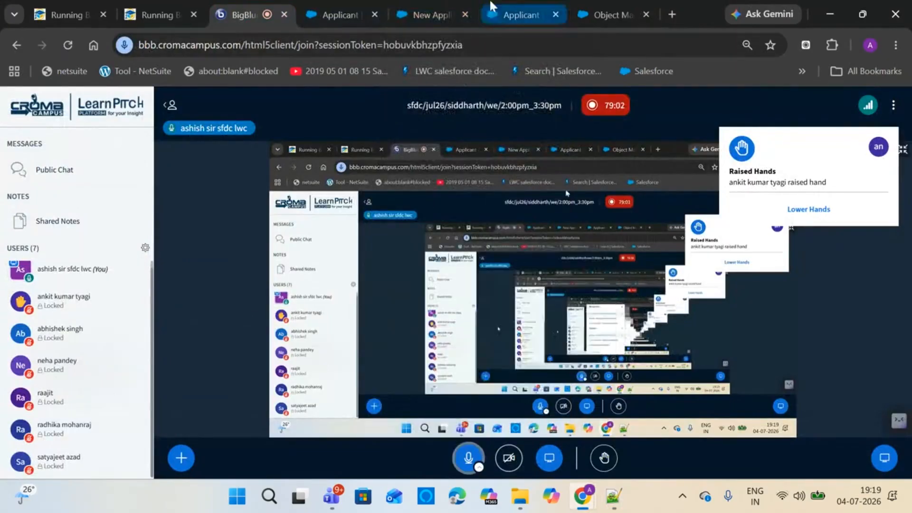
pyautogui.click(418, 4)
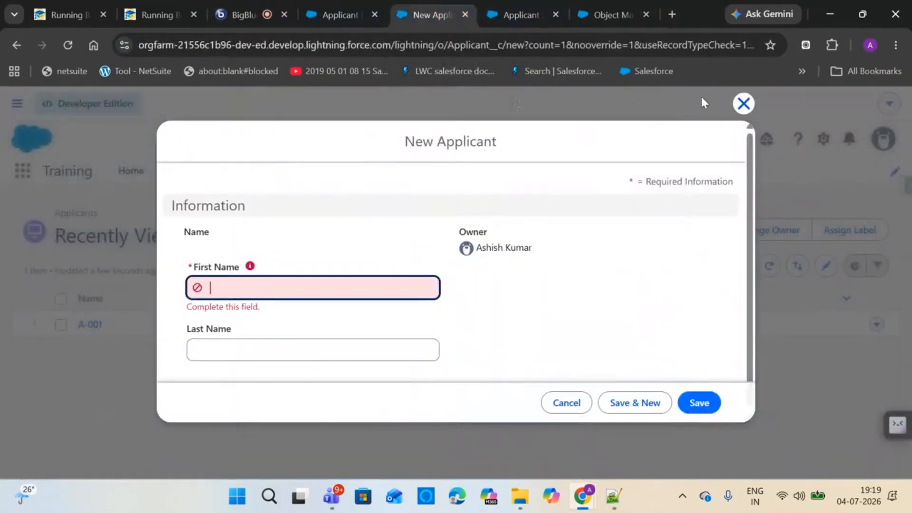
pyautogui.click(743, 103)
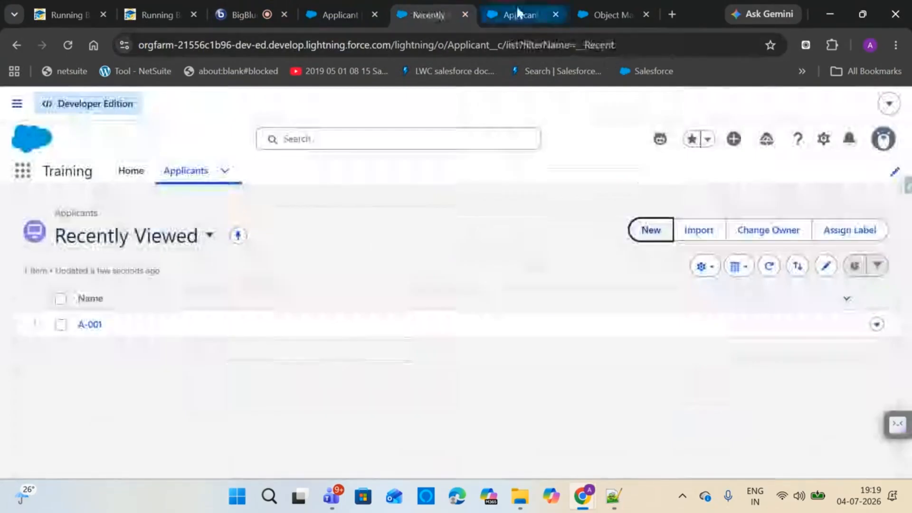
pyautogui.click(518, 12)
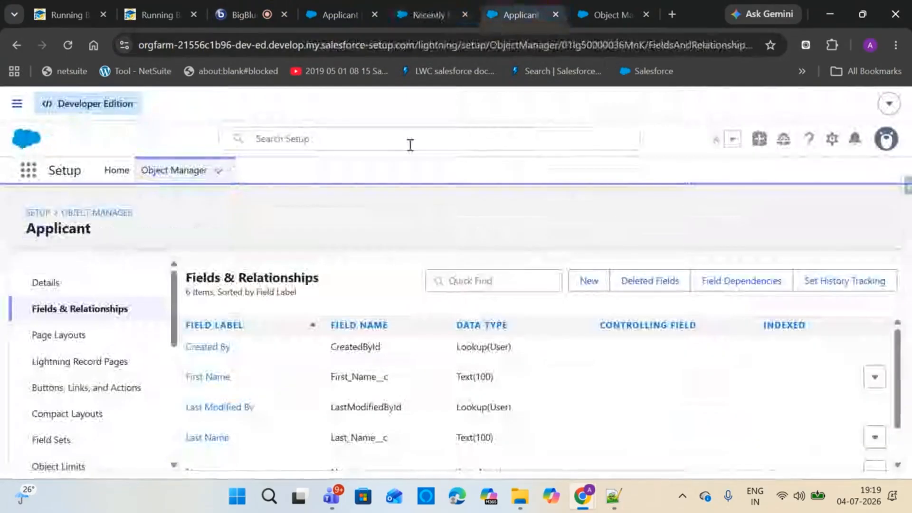
# Start a new custom field on the Applicant object and choose Number as its data type.
pyautogui.click(582, 277)
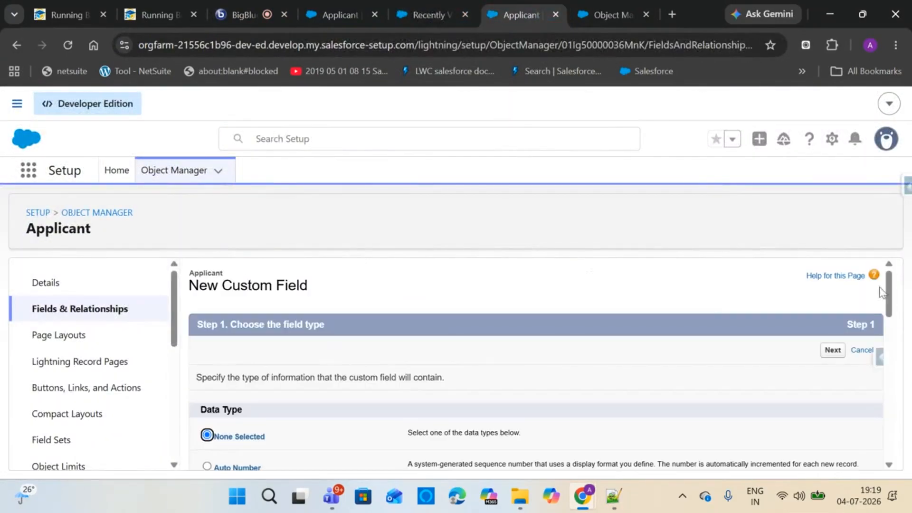
pyautogui.moveTo(887, 292); pyautogui.dragTo(882, 417)
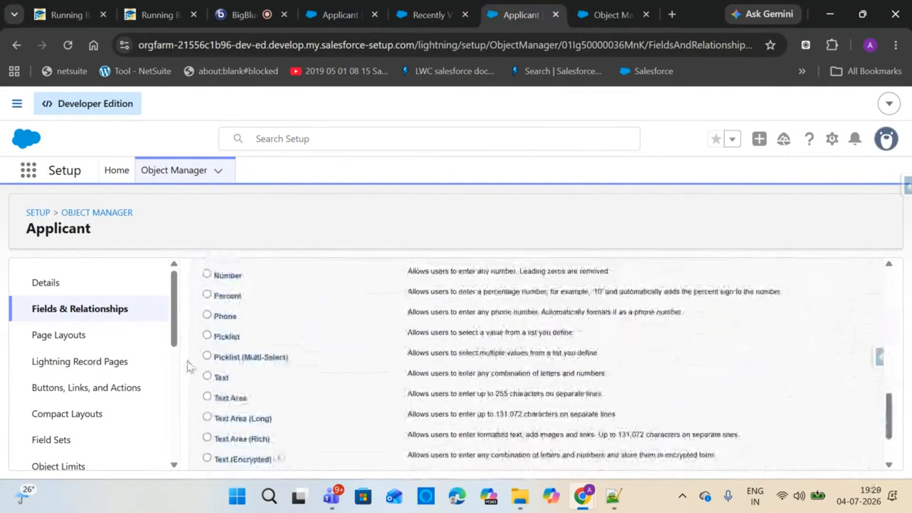
pyautogui.click(207, 376)
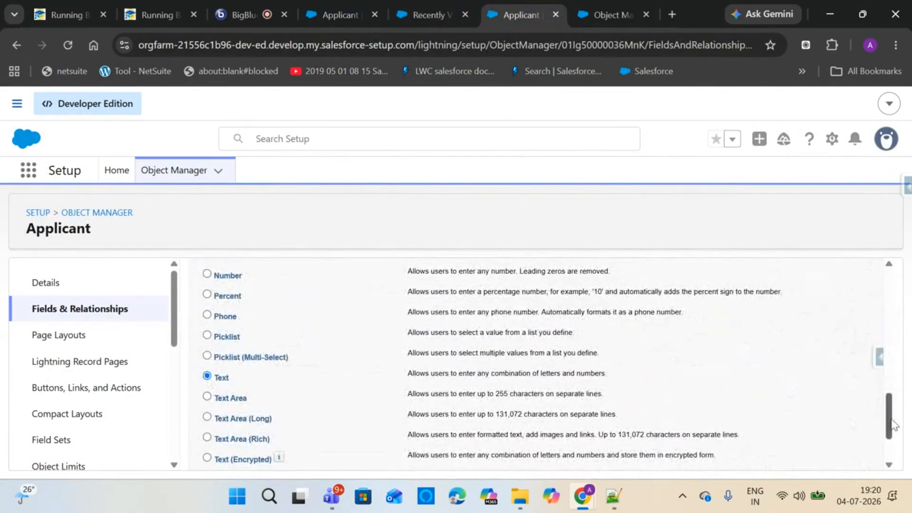
pyautogui.moveTo(894, 424); pyautogui.dragTo(889, 452)
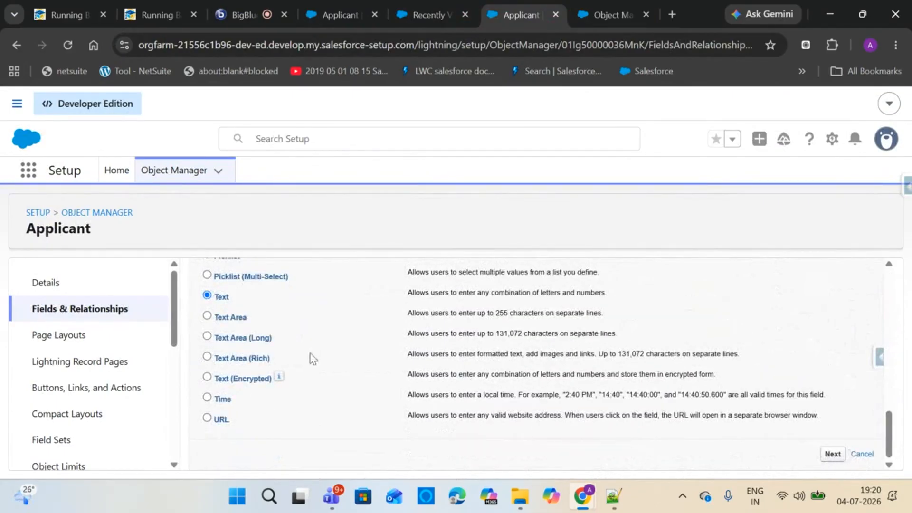
pyautogui.moveTo(891, 444); pyautogui.dragTo(892, 423)
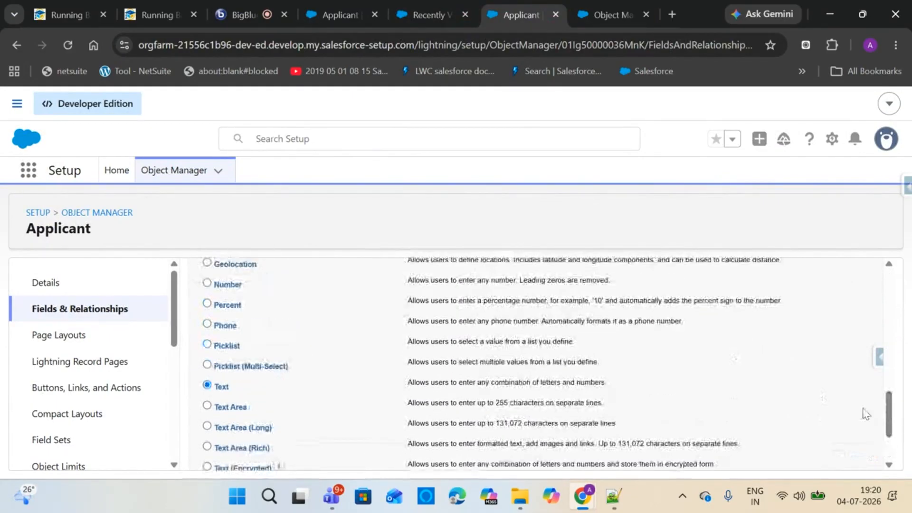
pyautogui.click(208, 284)
pyautogui.moveTo(890, 412); pyautogui.dragTo(890, 433)
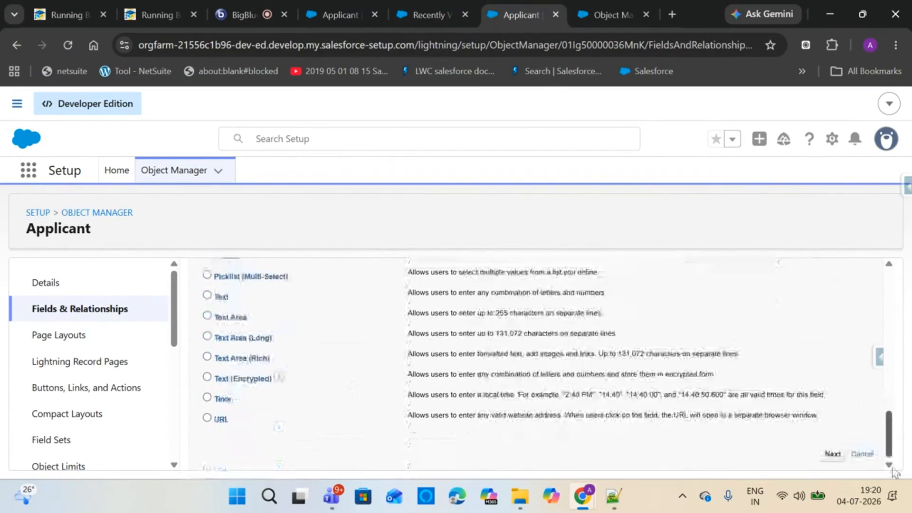
pyautogui.click(839, 454)
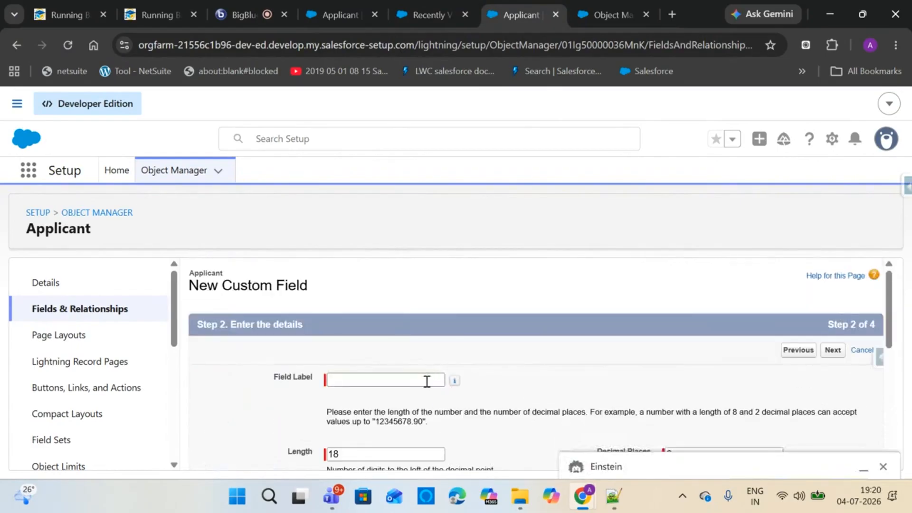
# Label the new number field Experience and set its length to 2, keeping 0 decimal places.
pyautogui.click(427, 382)
pyautogui.write('Exp')
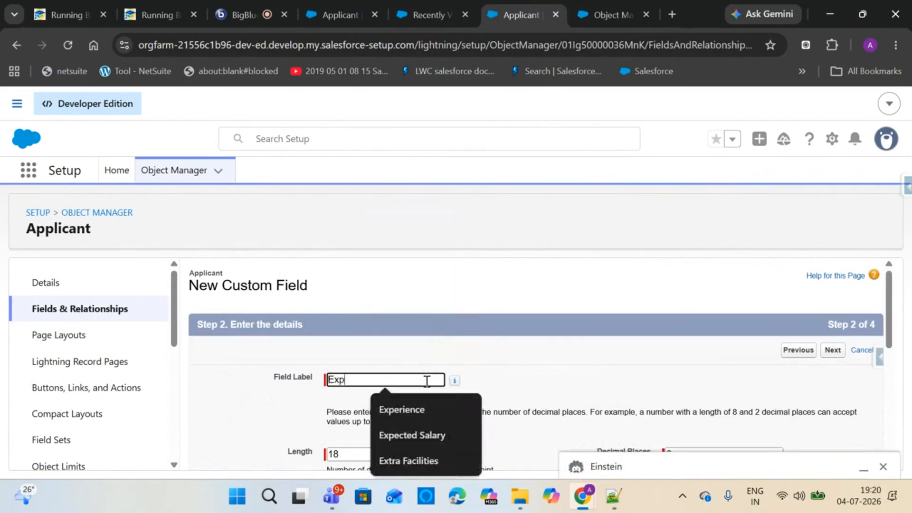
pyautogui.write('erience')
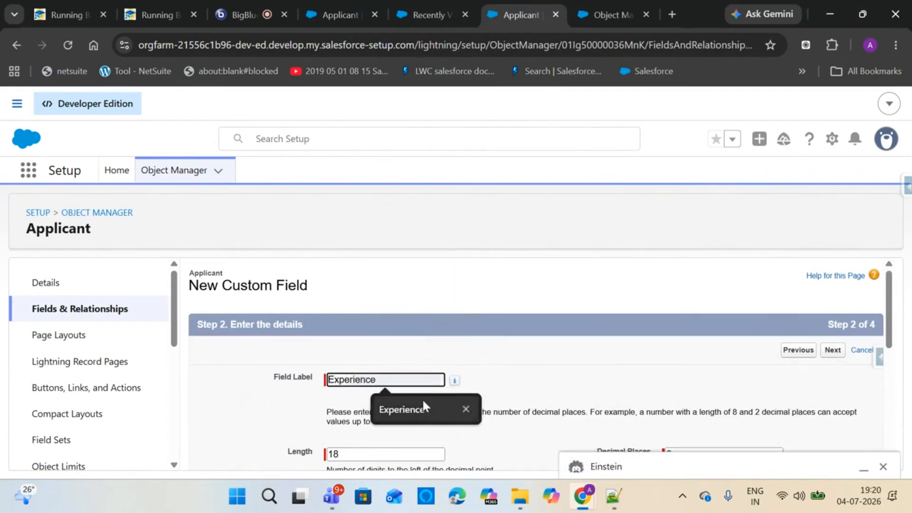
pyautogui.click(423, 400)
pyautogui.click(883, 468)
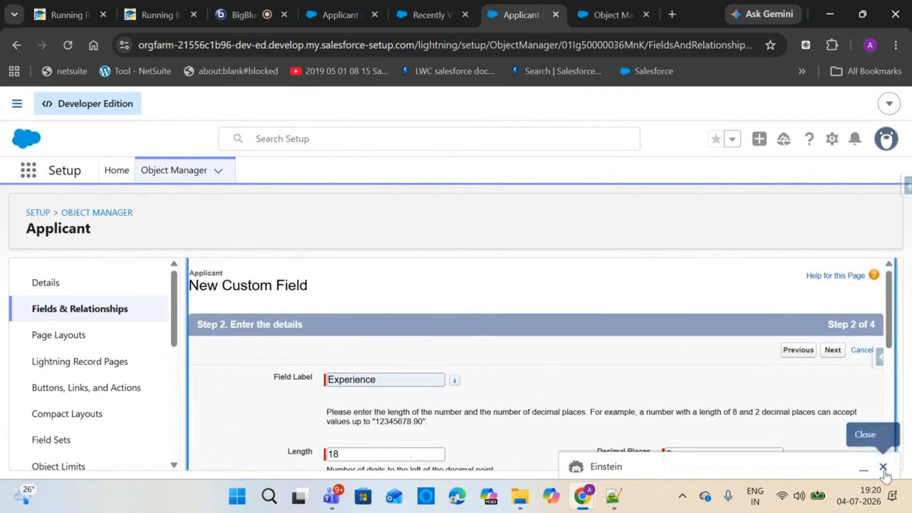
pyautogui.click(303, 460)
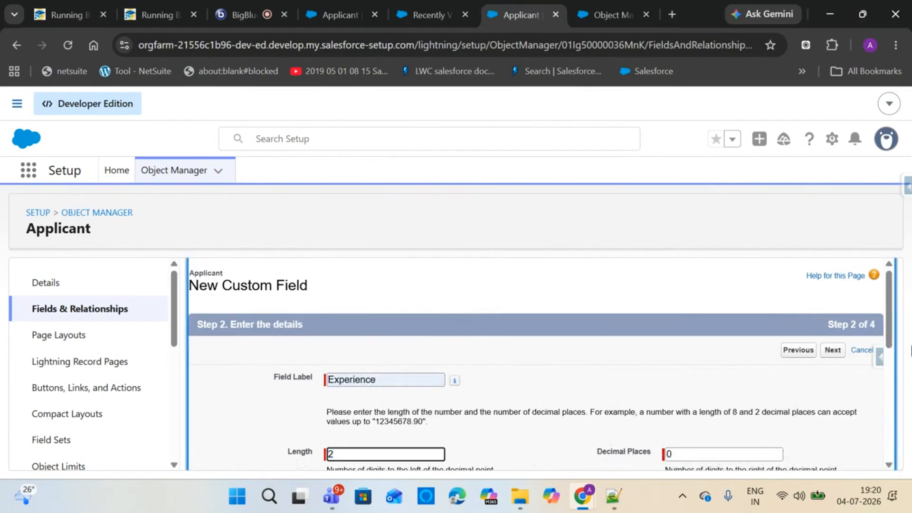
pyautogui.scroll(-1, 893, 311)
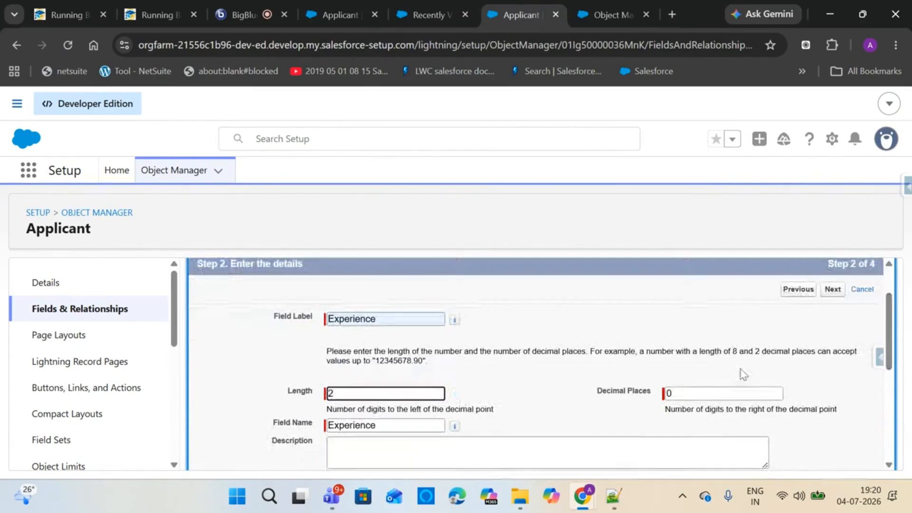
pyautogui.doubleClick(689, 393)
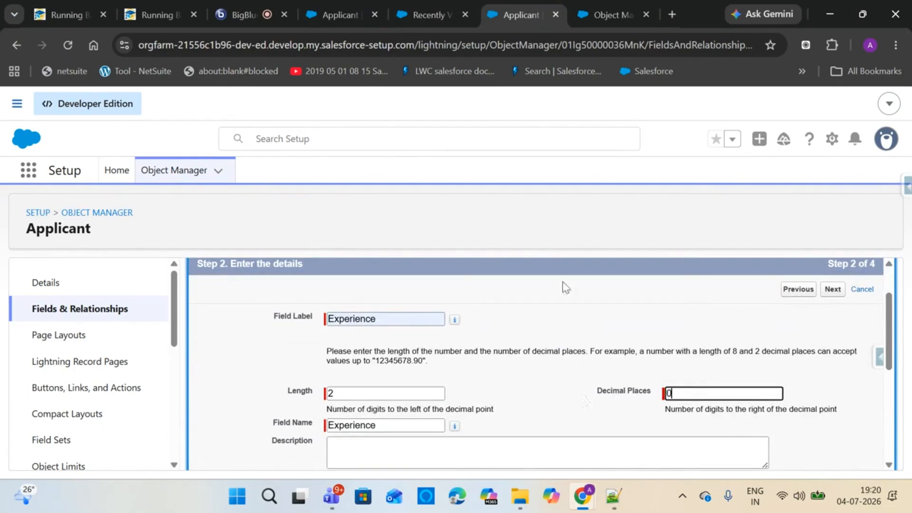
pyautogui.click(568, 257)
pyautogui.moveTo(890, 324); pyautogui.dragTo(894, 404)
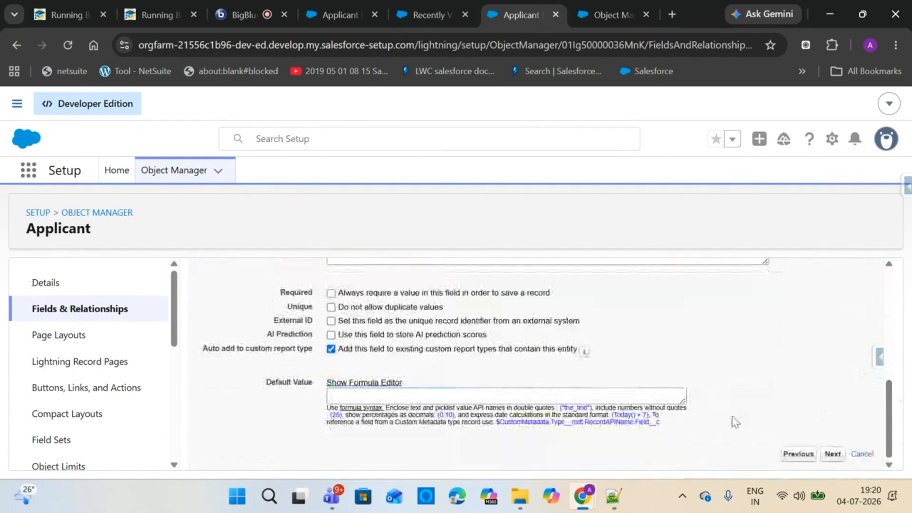
pyautogui.click(414, 397)
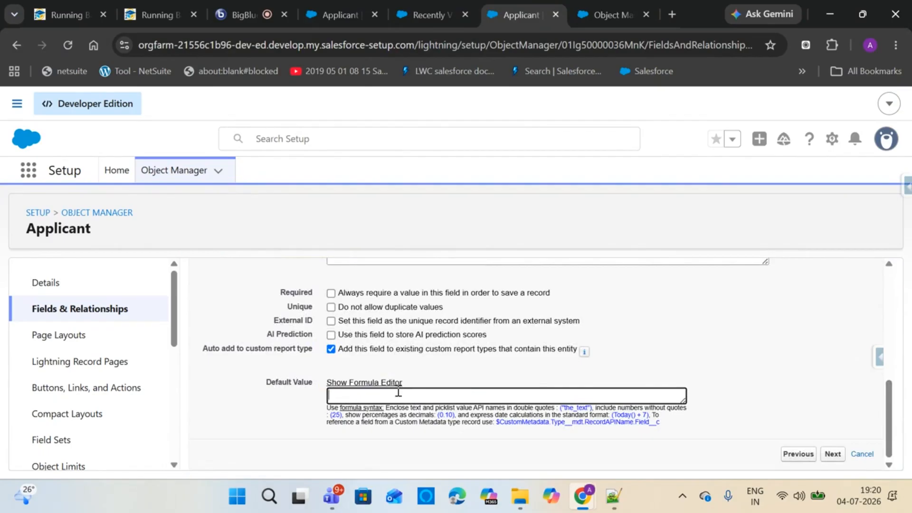
pyautogui.scroll(10, 399, 387)
pyautogui.moveTo(898, 326); pyautogui.dragTo(896, 449)
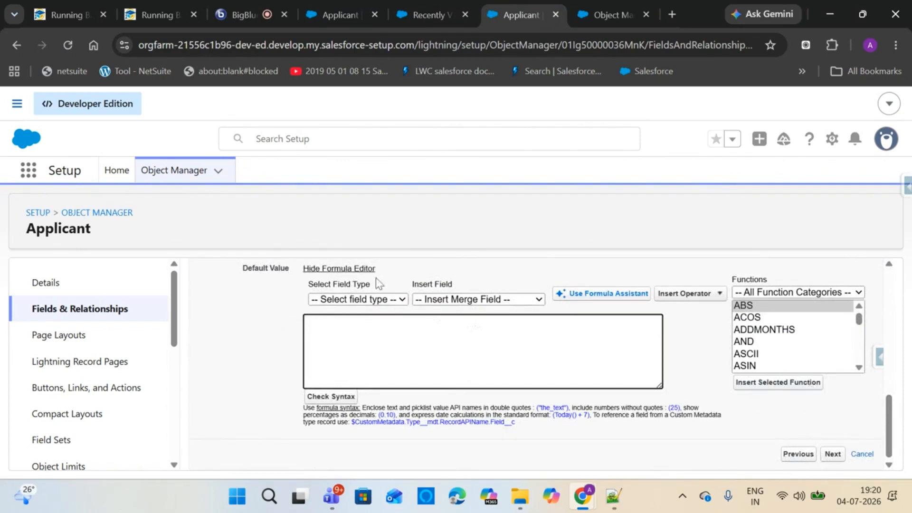
pyautogui.click(366, 267)
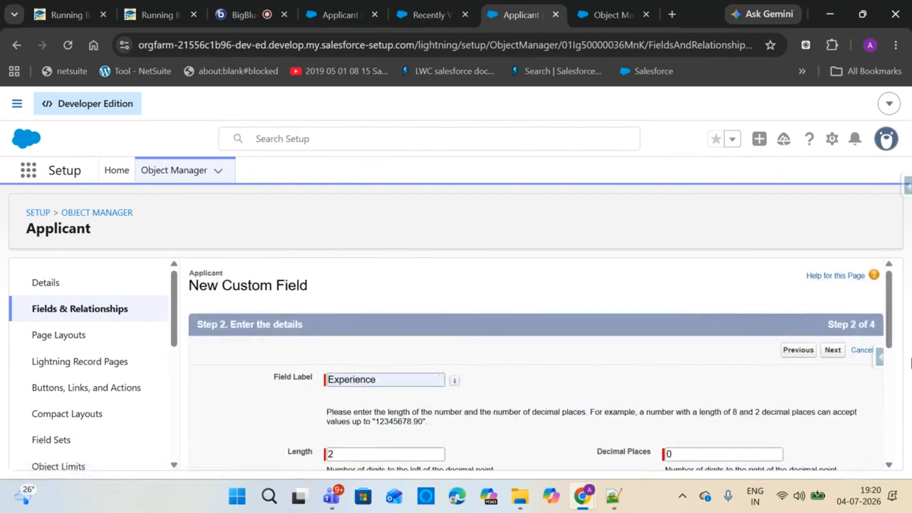
# Set the Experience field's default value to 0 and continue to field-level security.
pyautogui.moveTo(889, 342); pyautogui.dragTo(891, 440)
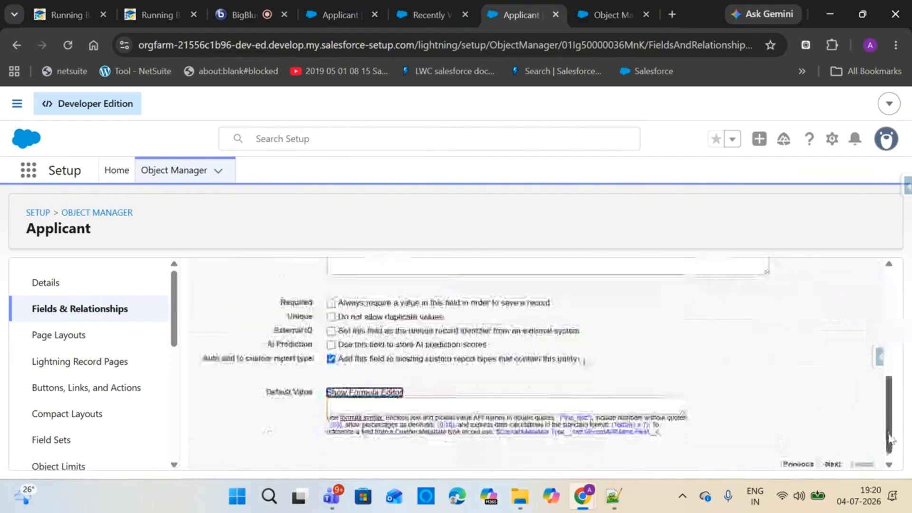
pyautogui.click(543, 403)
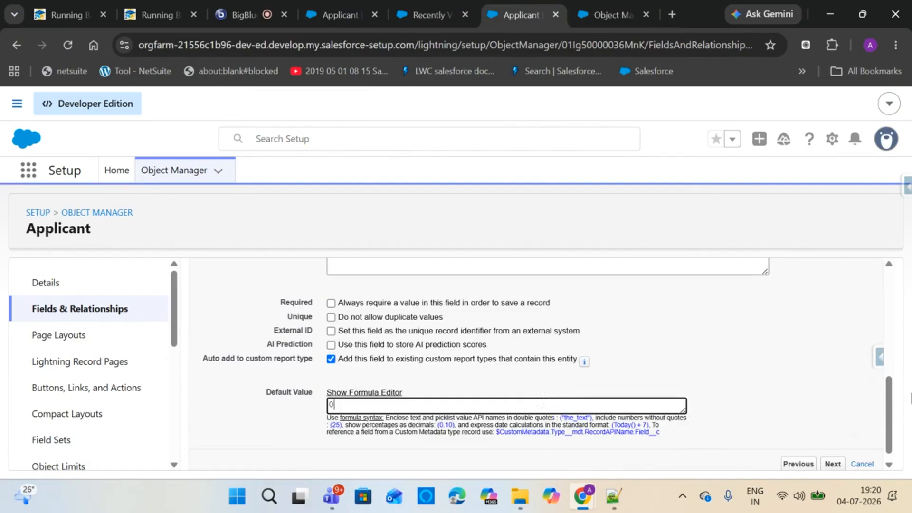
pyautogui.moveTo(893, 427)
pyautogui.mouseDown()
pyautogui.moveTo(888, 338)
pyautogui.moveTo(888, 433)
pyautogui.mouseUp()
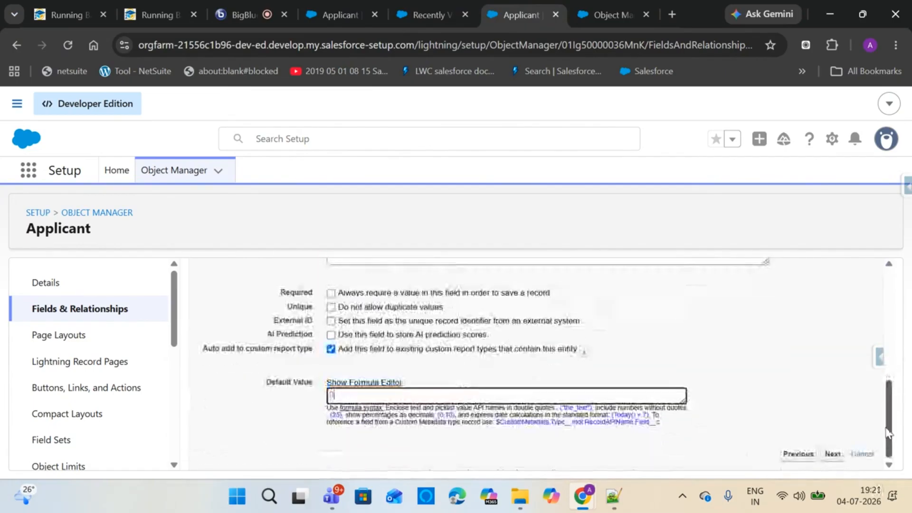
pyautogui.click(829, 457)
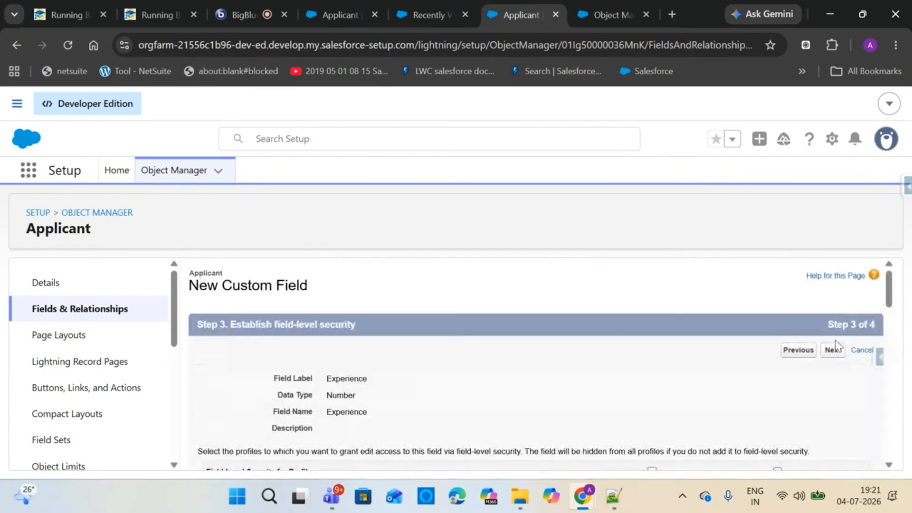
# Make the Experience field visible to all profiles, then save it with the default page layout assignment and start another new field.
pyautogui.scroll(-2, 891, 299)
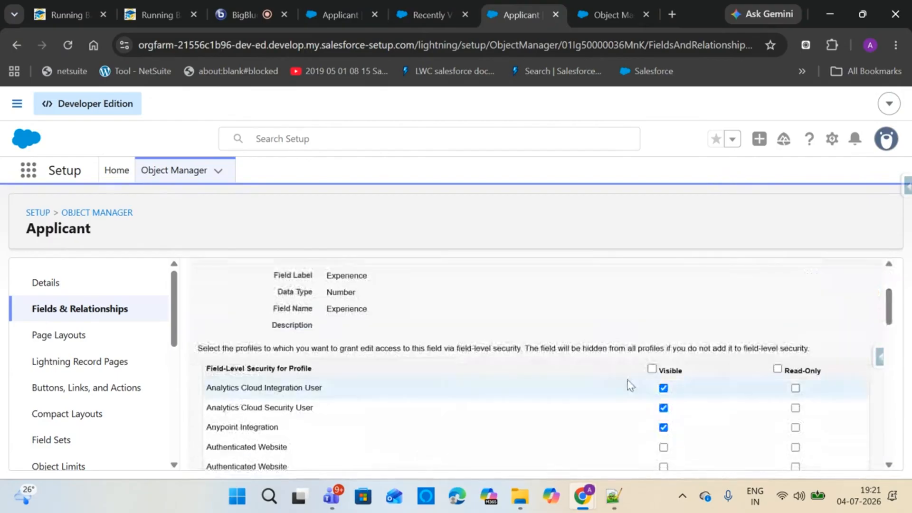
pyautogui.click(652, 369)
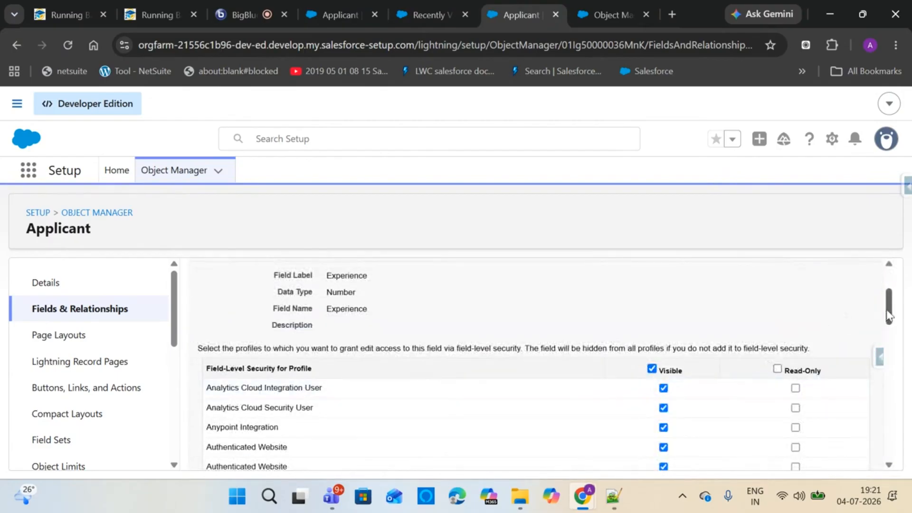
pyautogui.scroll(-5, 888, 316)
pyautogui.click(846, 456)
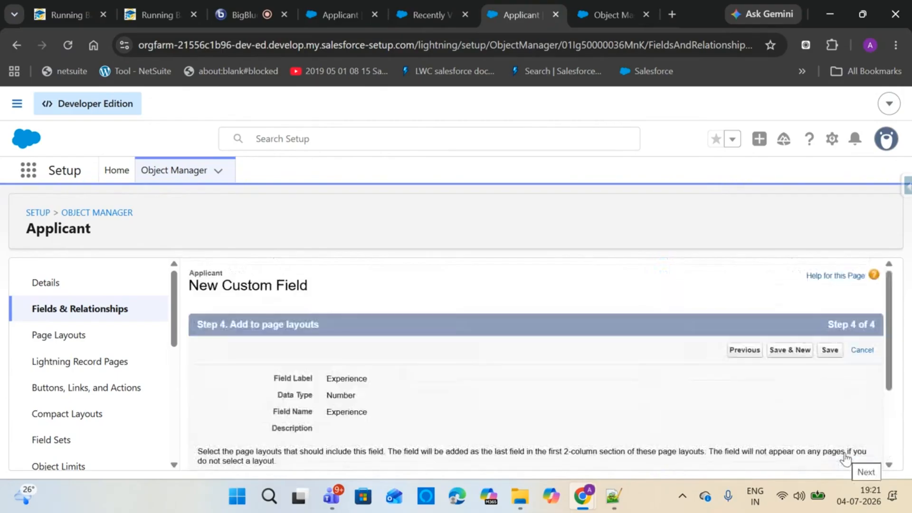
pyautogui.click(799, 351)
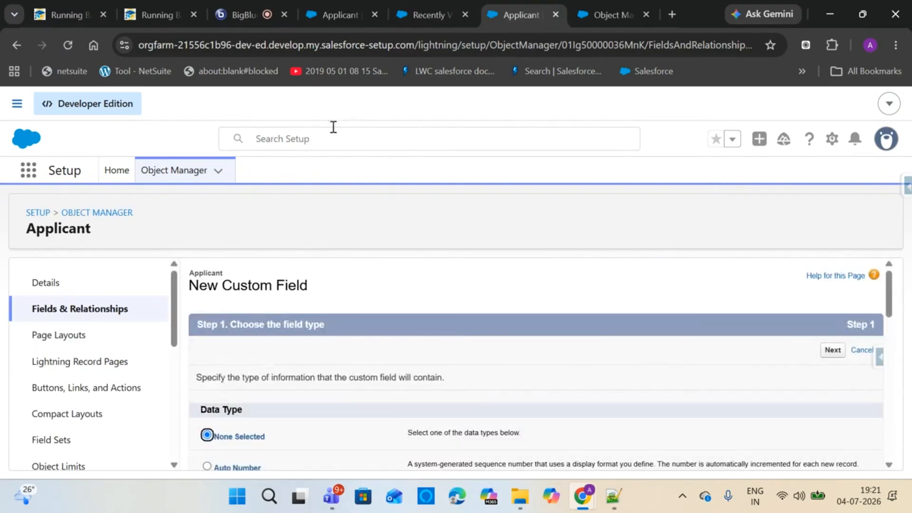
# Reload the Applicants list in the Training app and open a new applicant form to check Experience and its default value.
pyautogui.click(341, 10)
pyautogui.click(404, 14)
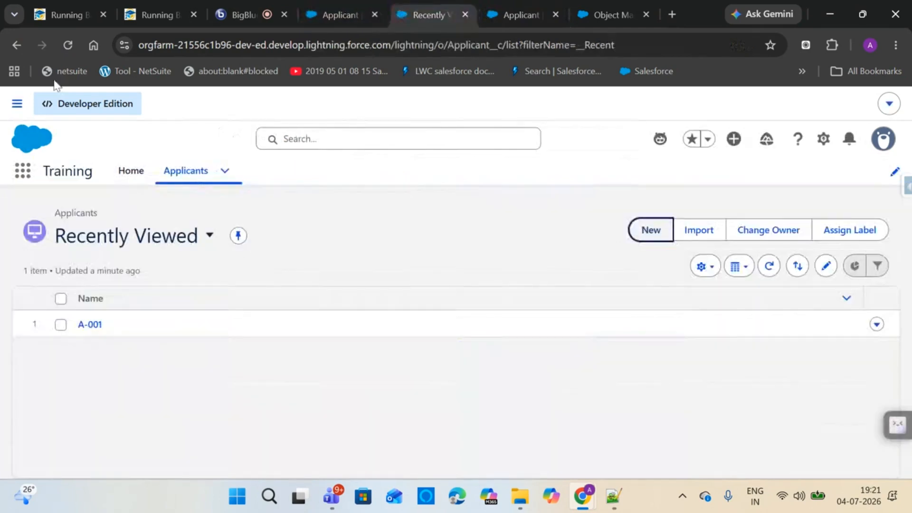
pyautogui.click(66, 44)
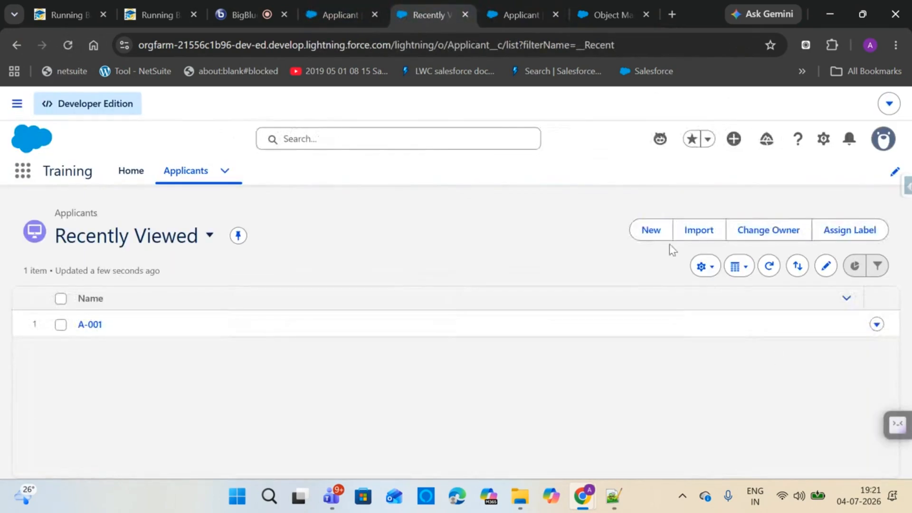
pyautogui.click(652, 230)
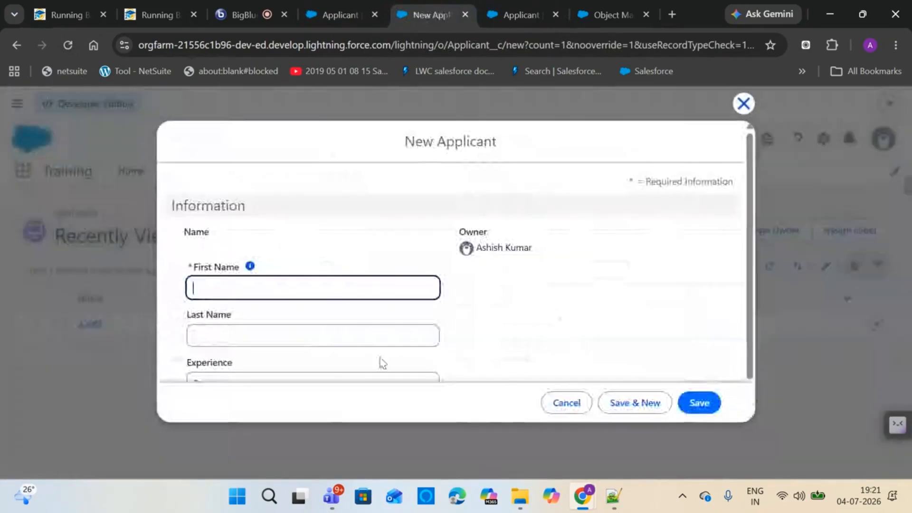
pyautogui.click(186, 363)
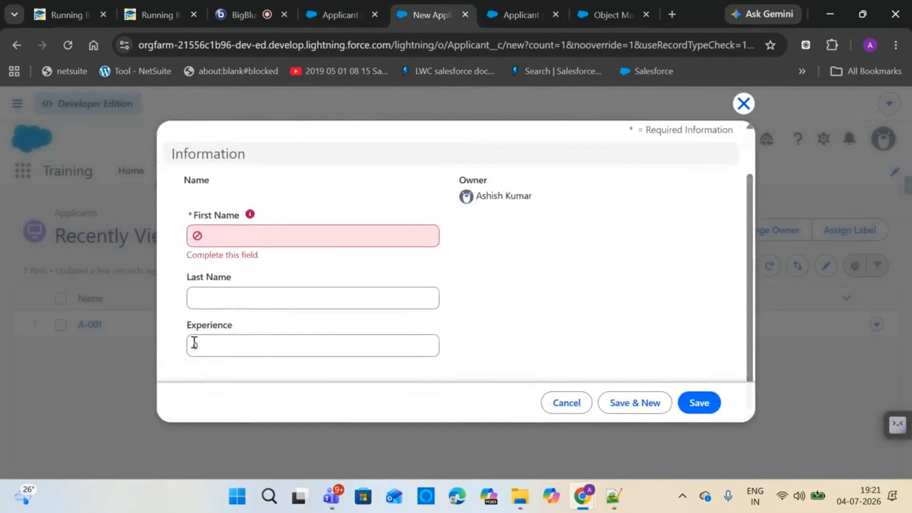
pyautogui.doubleClick(195, 344)
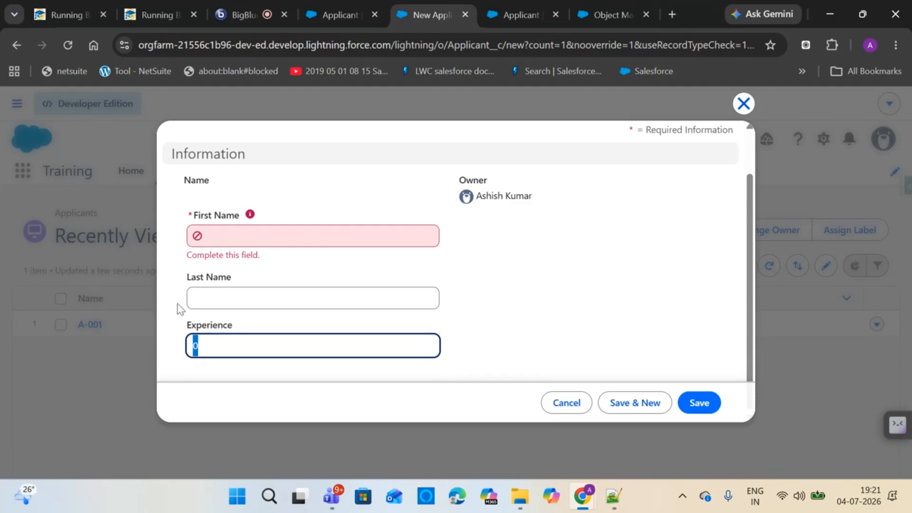
# Review the field list in Notepad++, then return to Chrome and discard the empty applicant form.
pyautogui.click(613, 496)
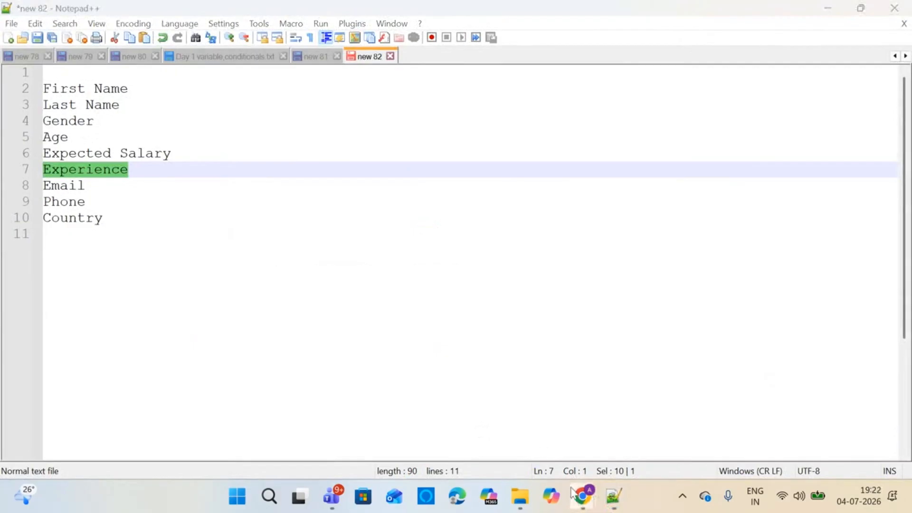
pyautogui.moveTo(583, 497)
pyautogui.click(516, 437)
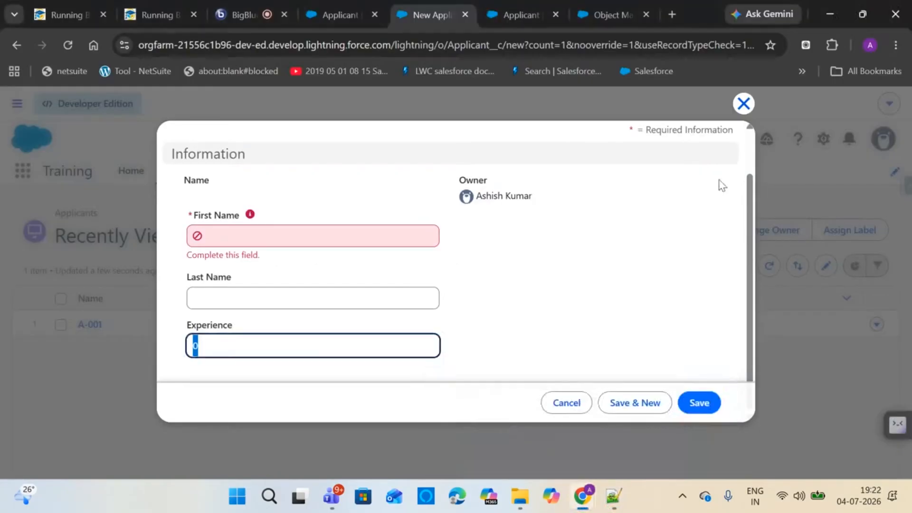
pyautogui.click(744, 103)
# Open Setup in a new browser tab from the Training app's Applicants list.
pyautogui.click(517, 14)
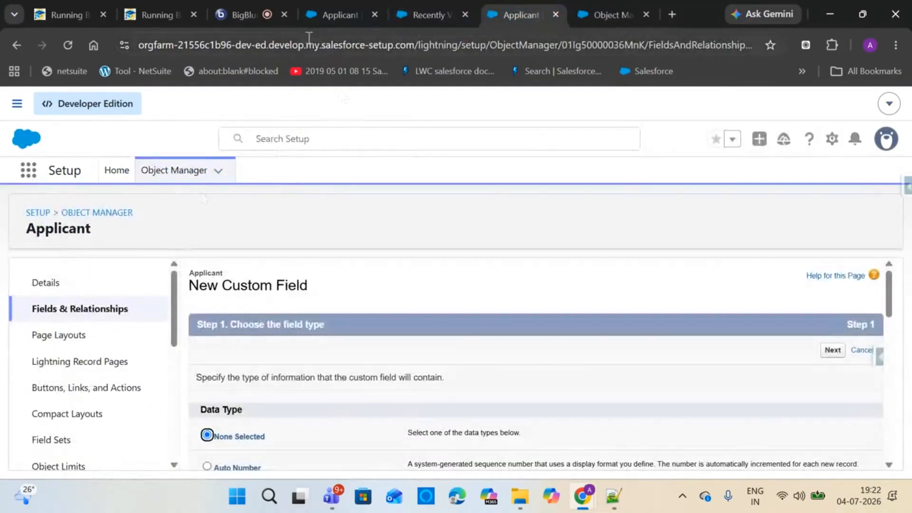
pyautogui.click(424, 14)
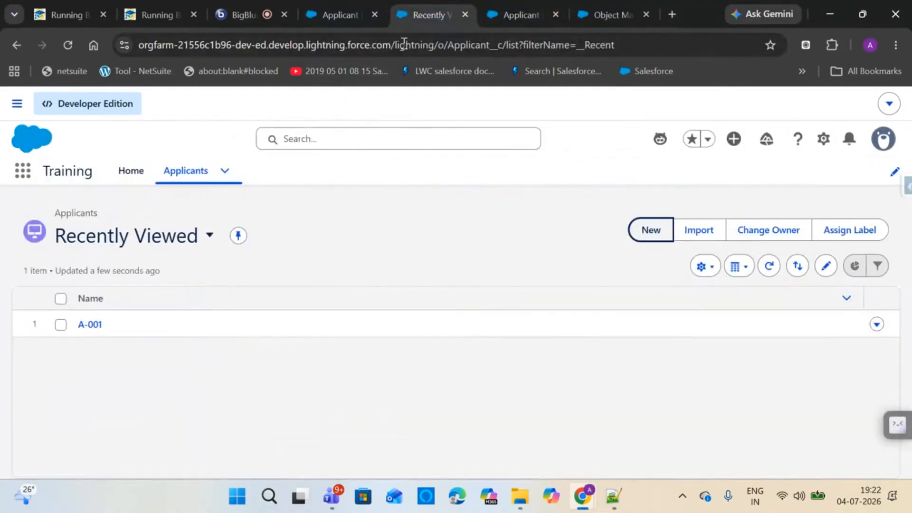
pyautogui.click(826, 140)
pyautogui.click(738, 199)
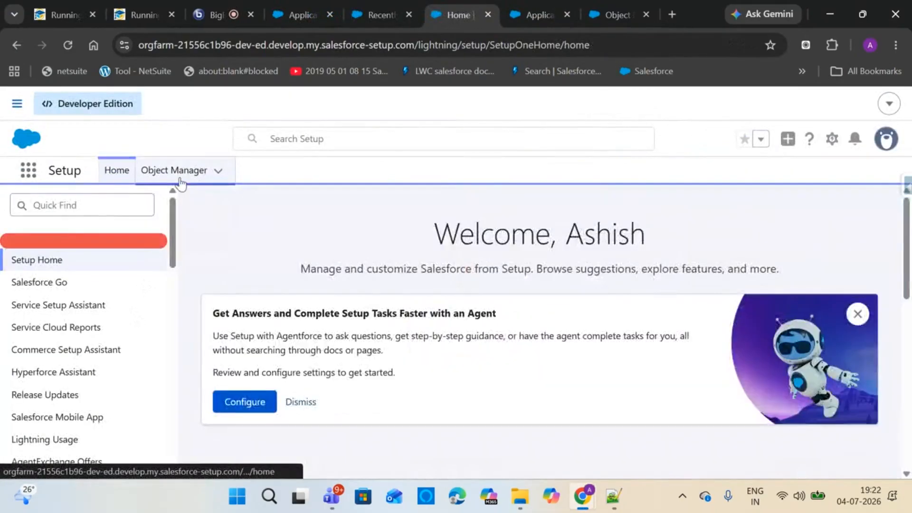
# Find the Applicant object in Object Manager by searching for "appli" and open its Fields & Relationships.
pyautogui.click(181, 177)
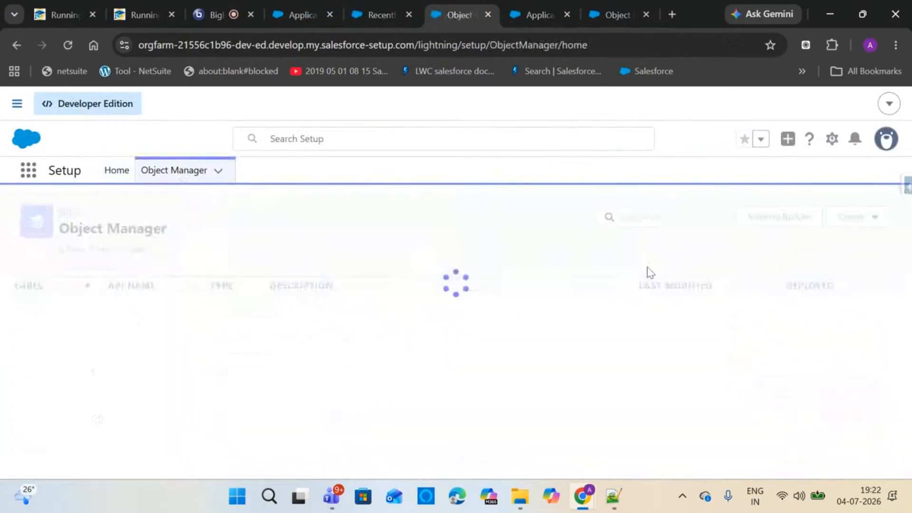
pyautogui.click(625, 217)
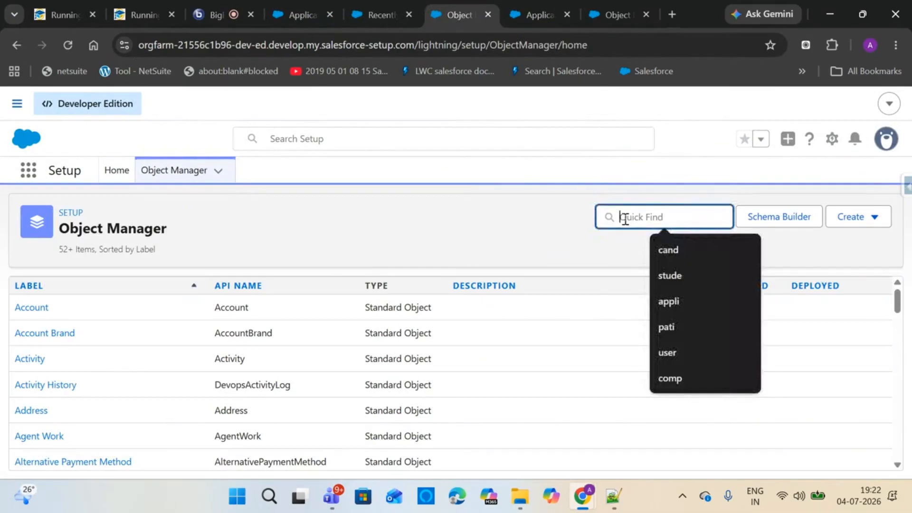
pyautogui.write('appli')
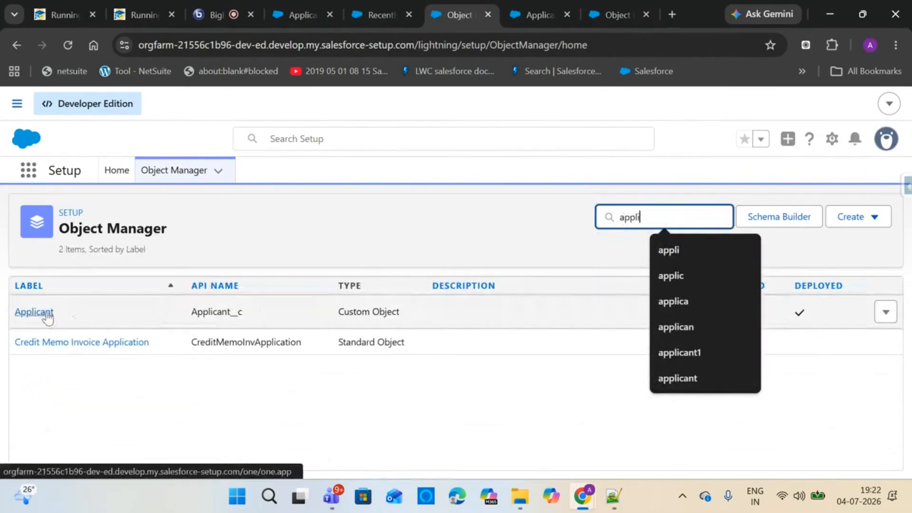
pyautogui.click(33, 312)
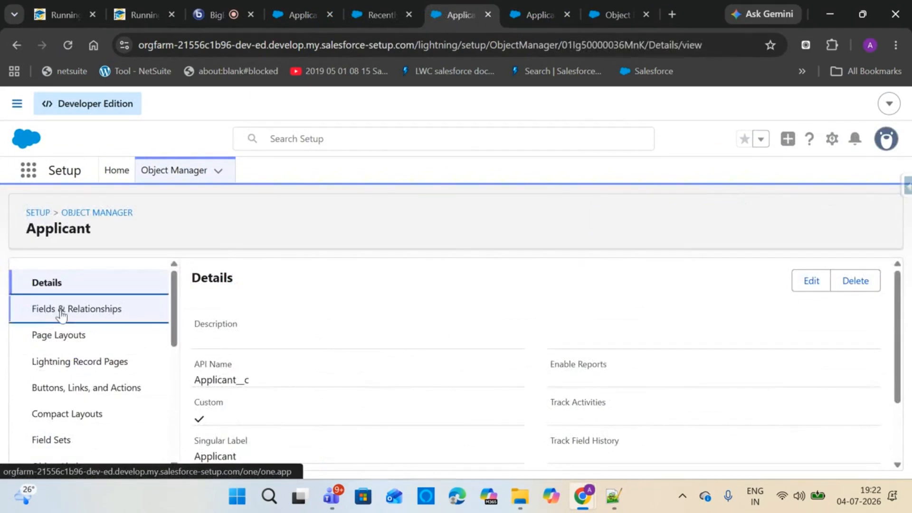
pyautogui.click(62, 312)
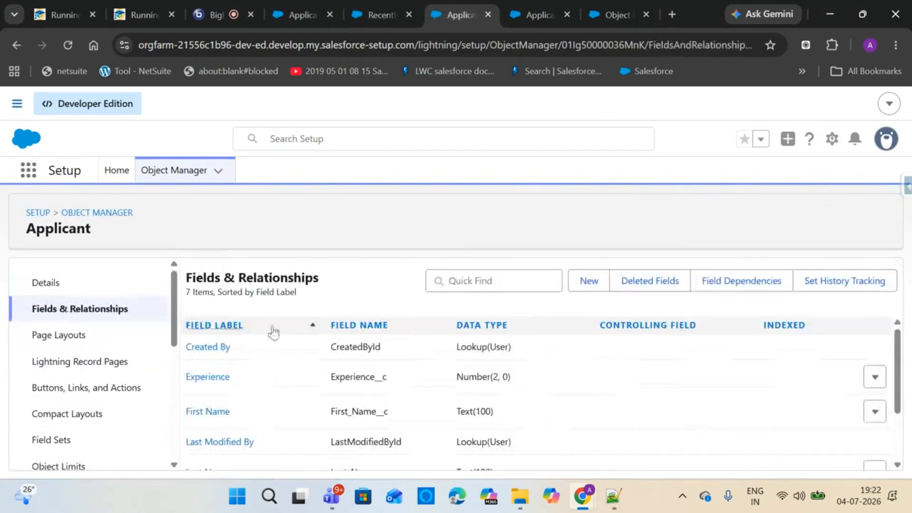
# Start a new custom field on the Applicant object with Picklist as its data type.
pyautogui.click(588, 283)
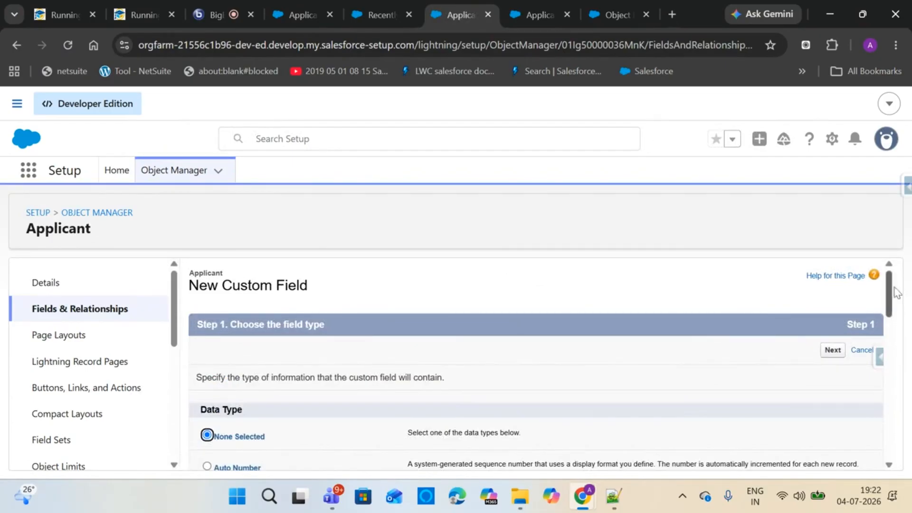
pyautogui.moveTo(891, 292); pyautogui.dragTo(889, 402)
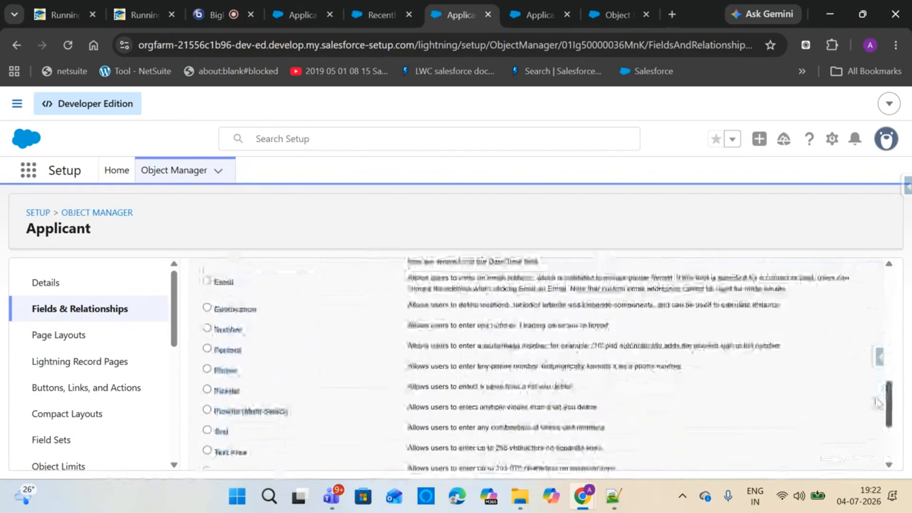
pyautogui.click(217, 394)
pyautogui.moveTo(889, 404); pyautogui.dragTo(887, 464)
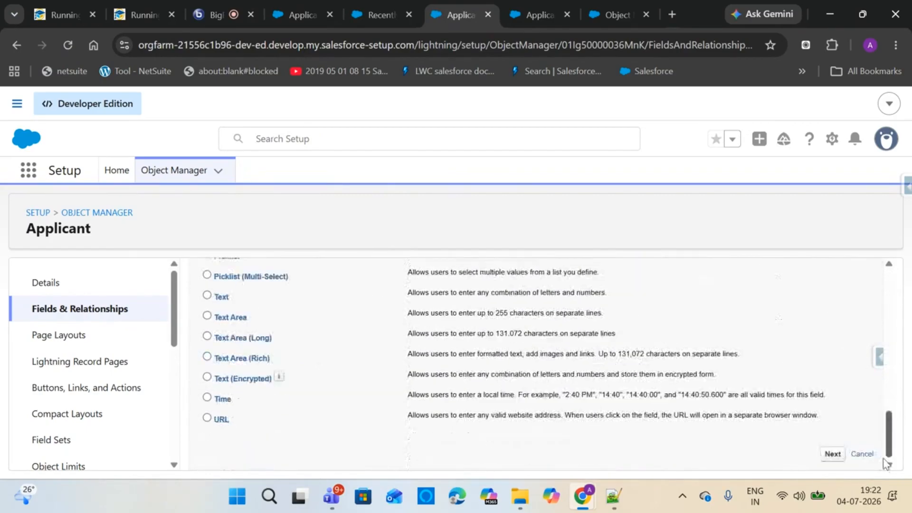
pyautogui.click(832, 454)
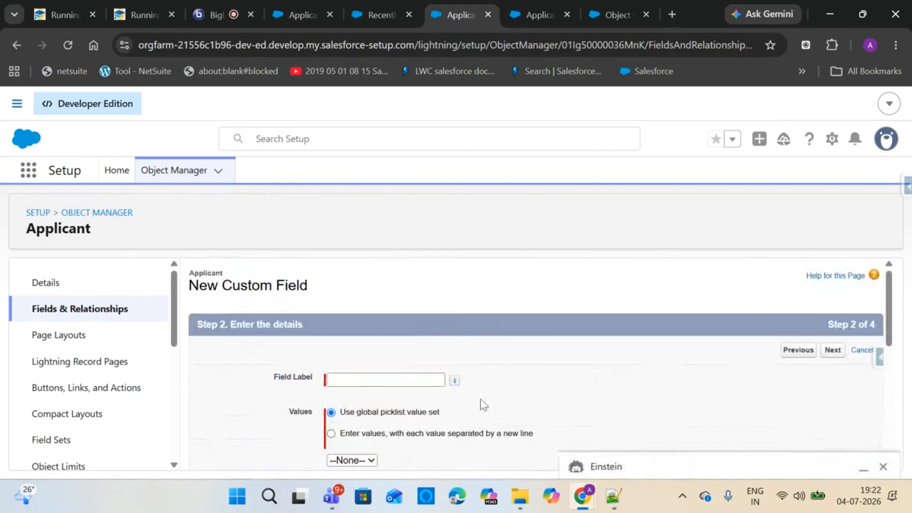
# Dismiss the Einstein pop-up and label the new picklist field Gender.
pyautogui.click(884, 467)
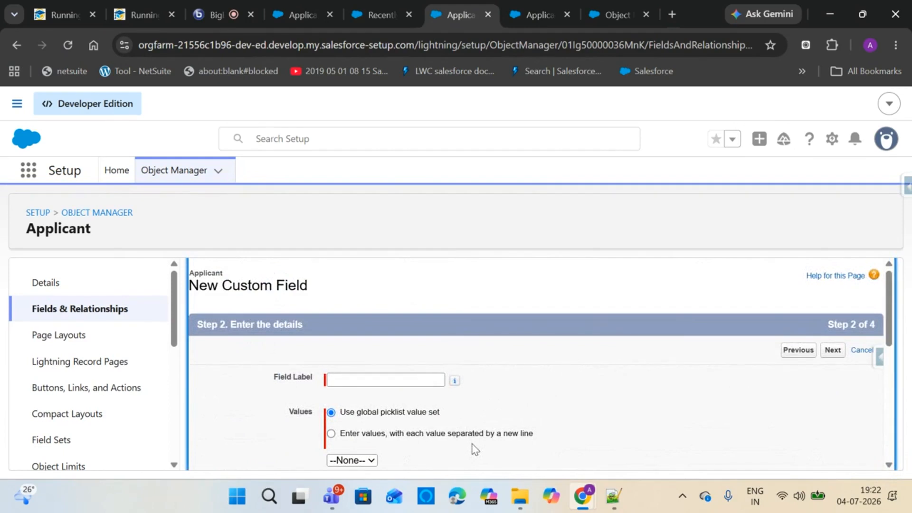
pyautogui.click(415, 379)
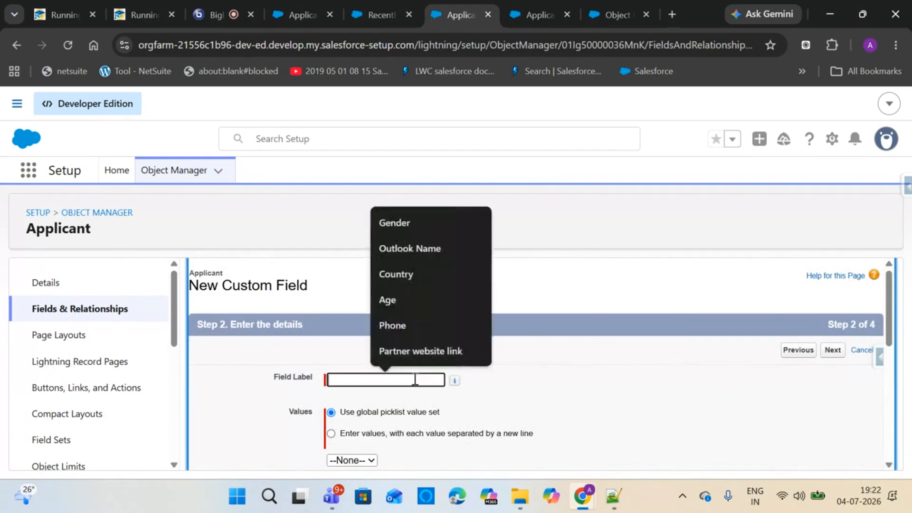
pyautogui.write('Ge')
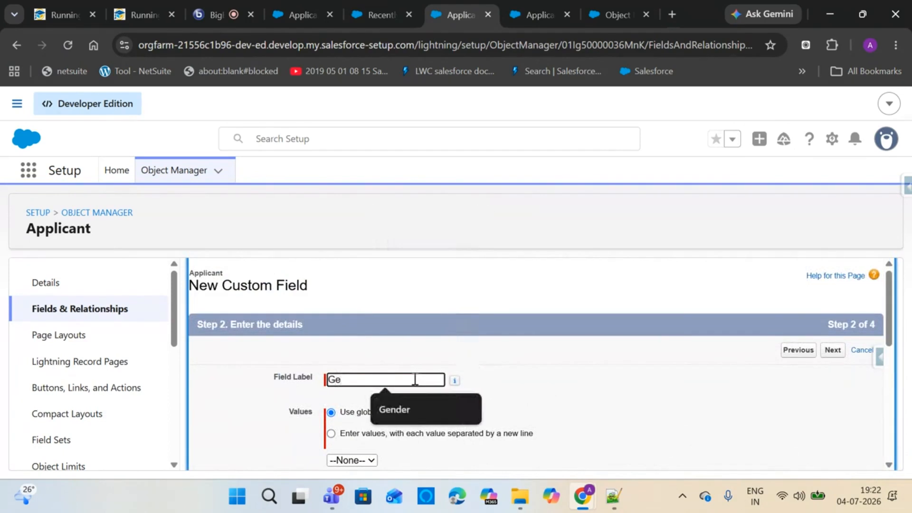
pyautogui.write('nder')
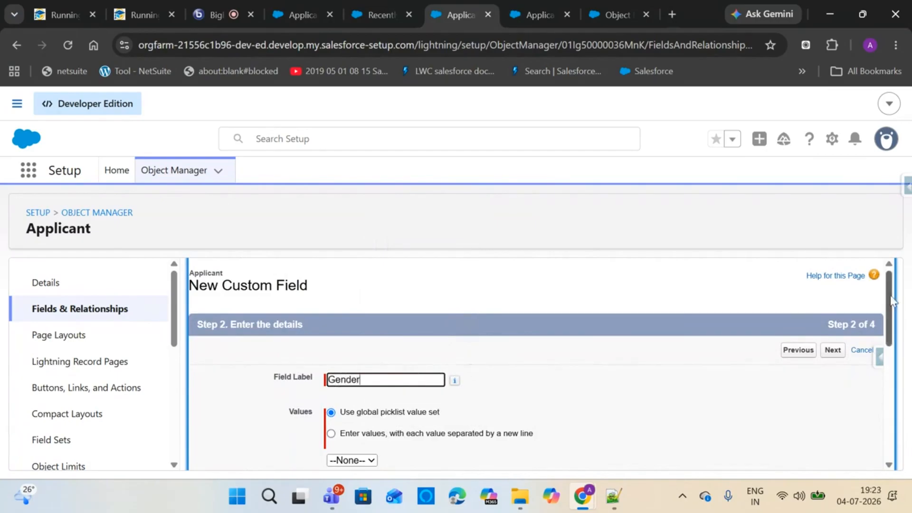
# Define the Gender picklist's own values as Male, Female and Others, one per line, and continue to field-level security.
pyautogui.moveTo(894, 301); pyautogui.dragTo(895, 325)
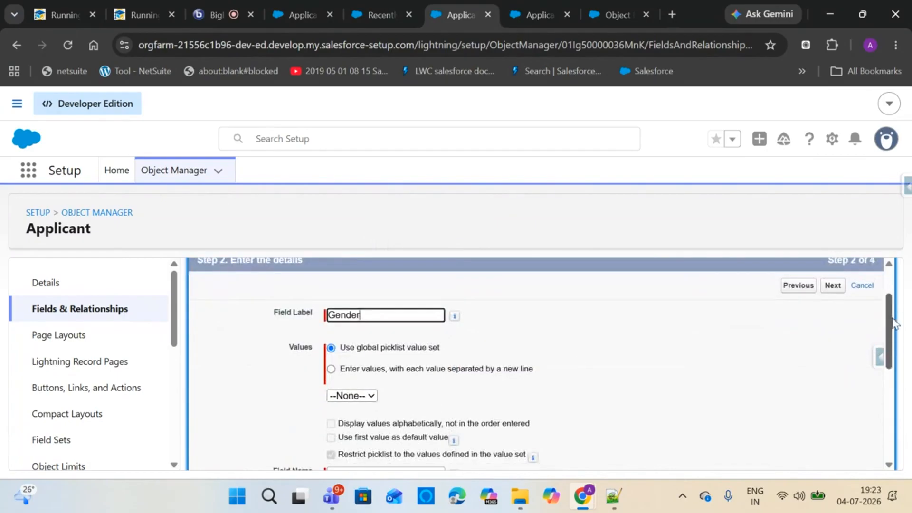
pyautogui.click(371, 370)
pyautogui.click(364, 425)
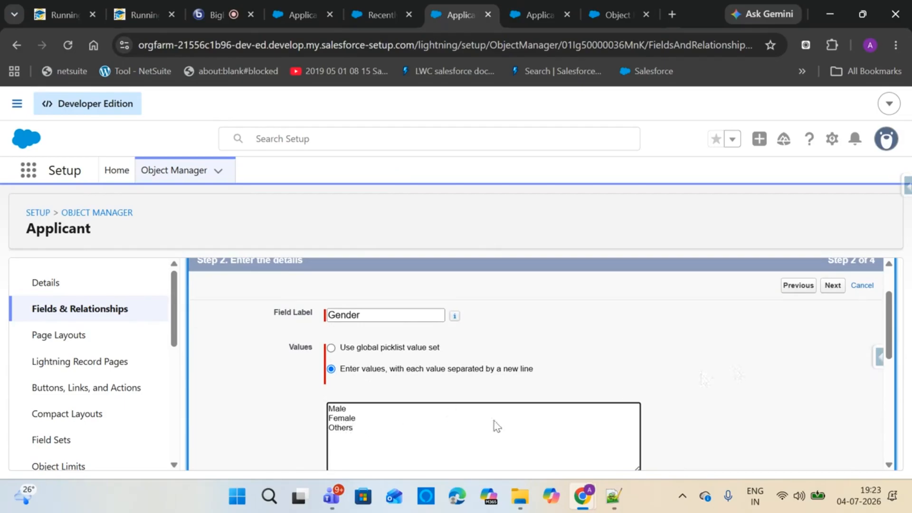
pyautogui.moveTo(892, 335); pyautogui.dragTo(892, 377)
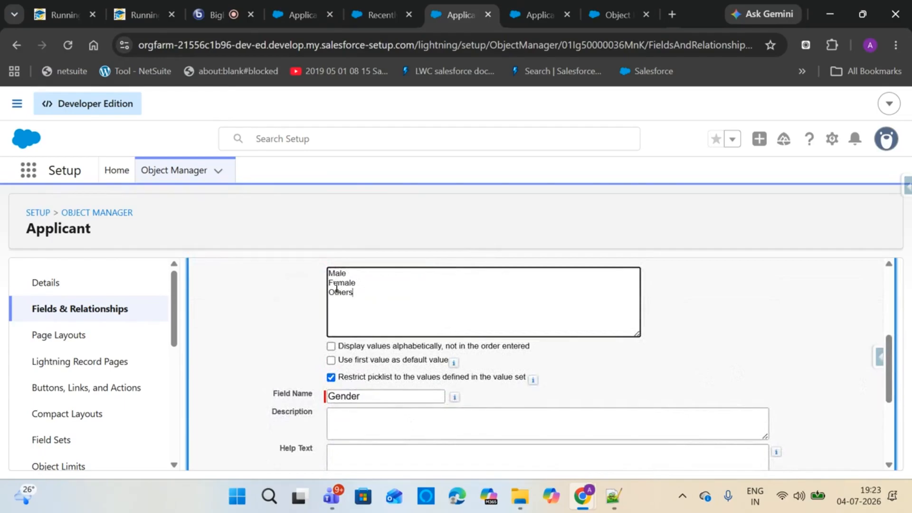
pyautogui.click(331, 346)
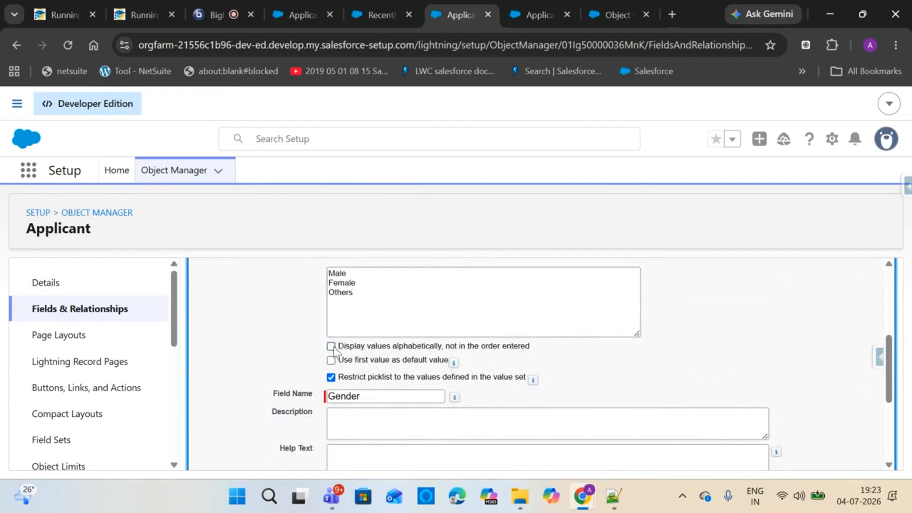
pyautogui.click(346, 330)
pyautogui.scroll(-4, 884, 403)
pyautogui.click(832, 454)
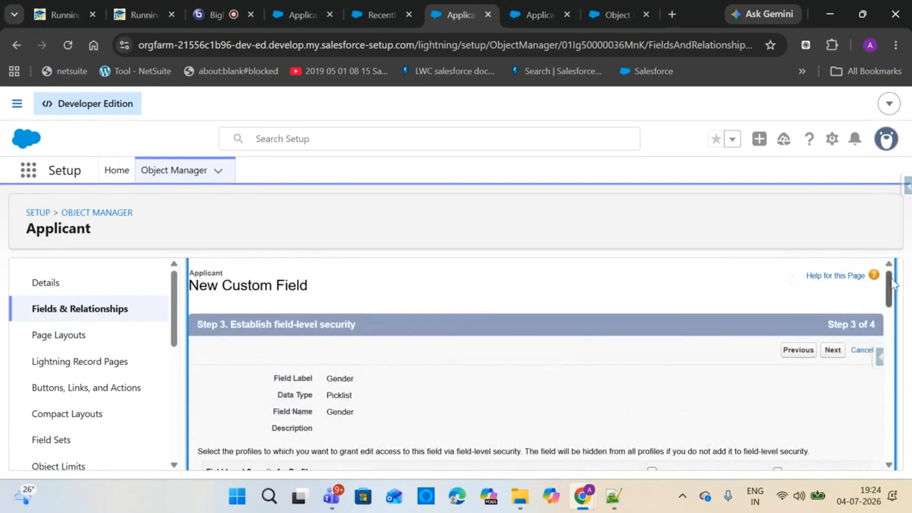
# Make the Gender field visible to all profiles and save it with the default page layout assignment.
pyautogui.scroll(-3, 807, 313)
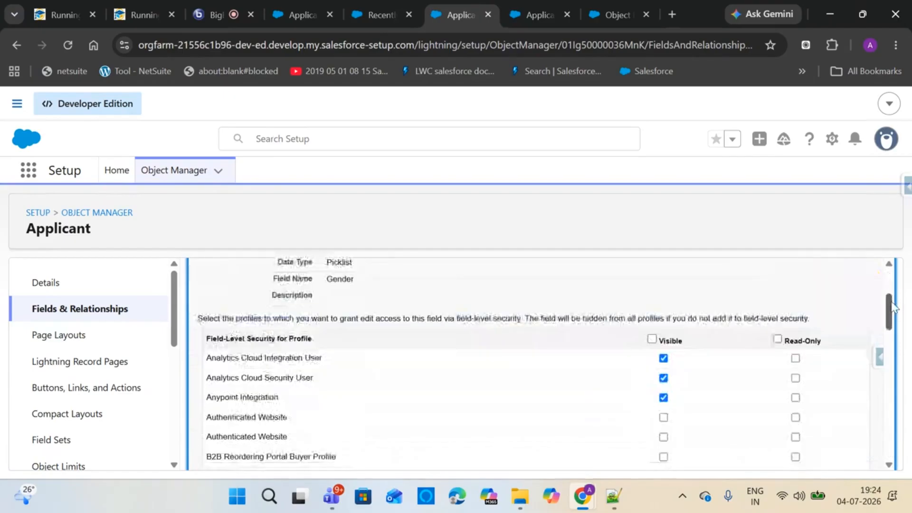
pyautogui.click(652, 339)
pyautogui.moveTo(890, 313); pyautogui.dragTo(889, 440)
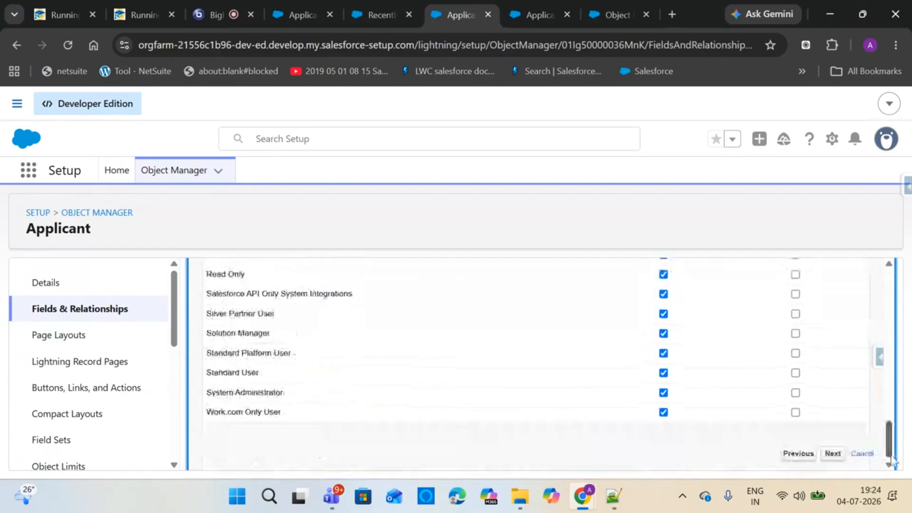
pyautogui.click(835, 454)
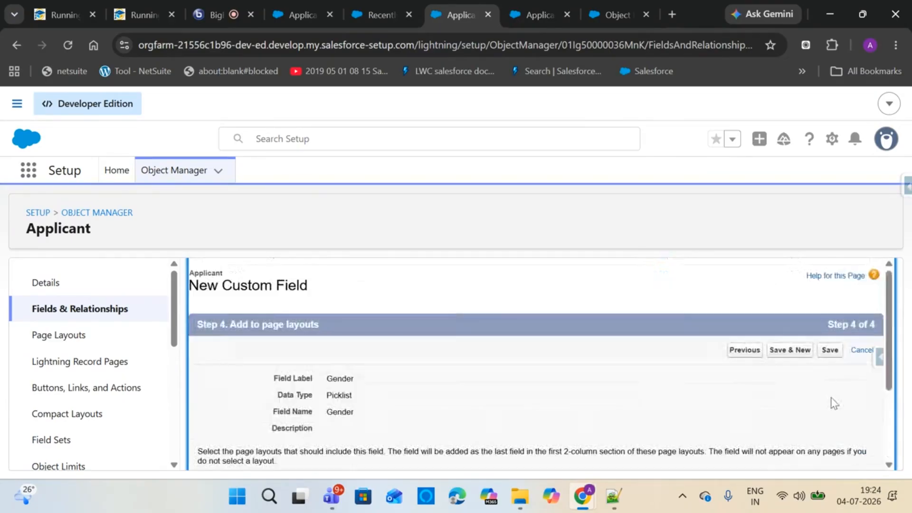
pyautogui.click(832, 351)
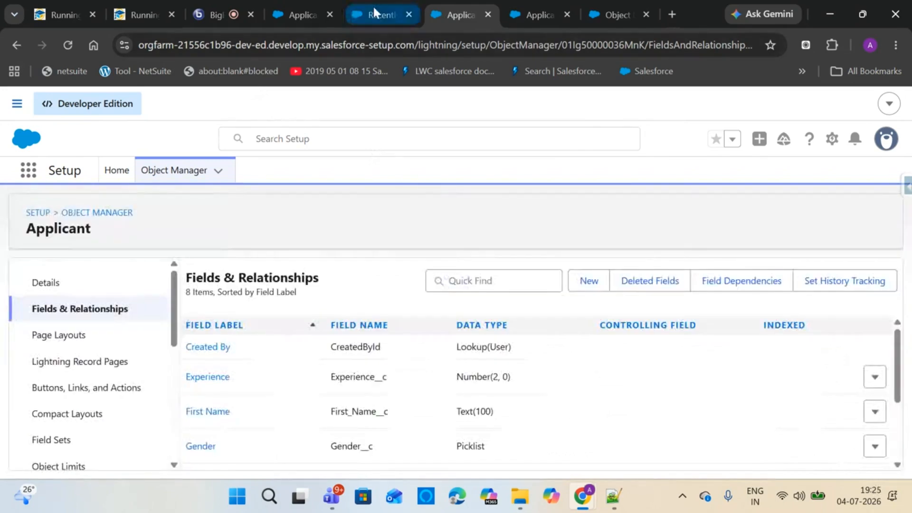
# Reload the Applicants list in the Training app and open a new applicant form to check the Gender picklist's options.
pyautogui.click(372, 5)
pyautogui.click(69, 46)
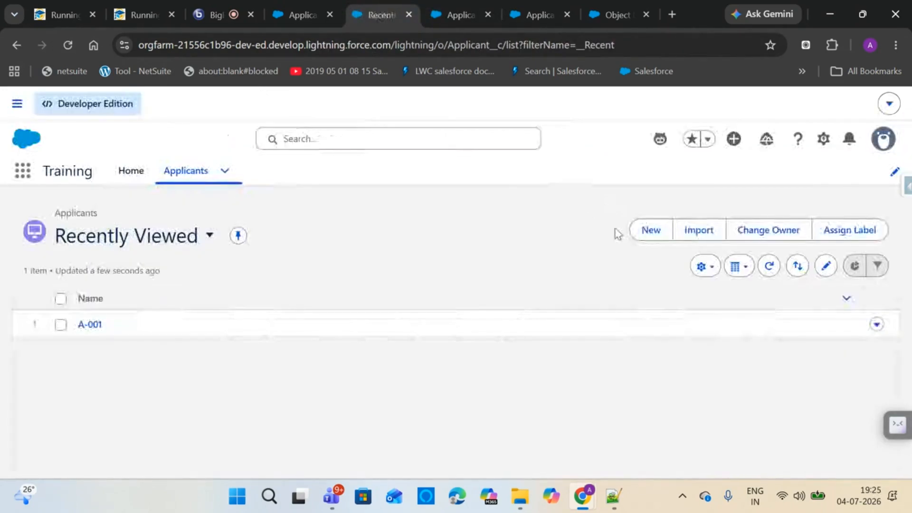
pyautogui.click(640, 230)
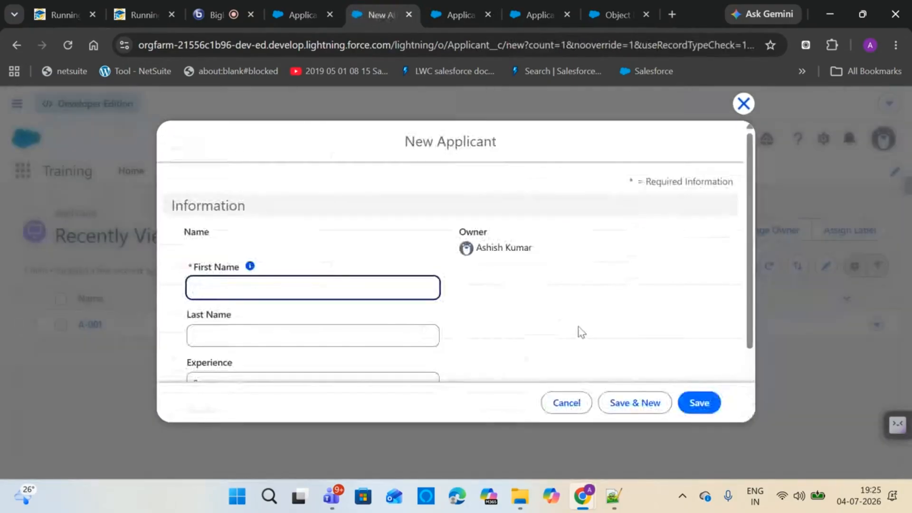
pyautogui.moveTo(754, 270); pyautogui.dragTo(751, 326)
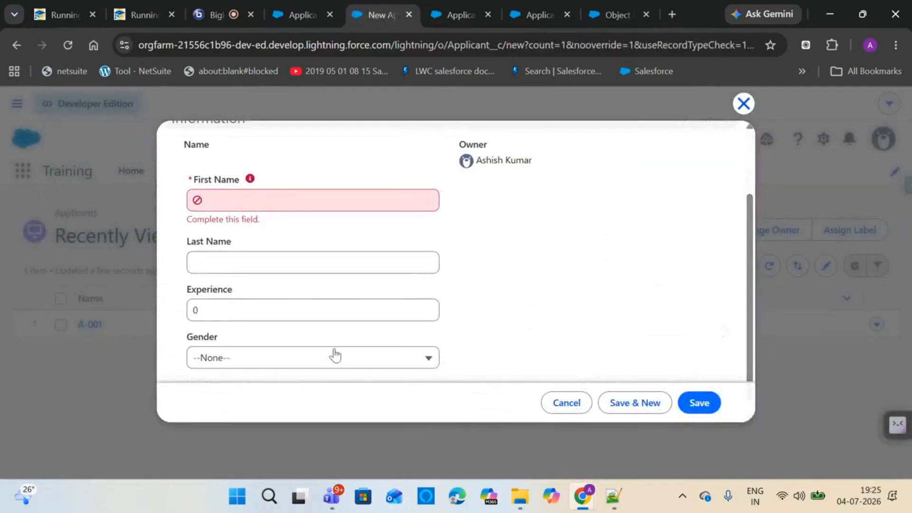
pyautogui.click(307, 362)
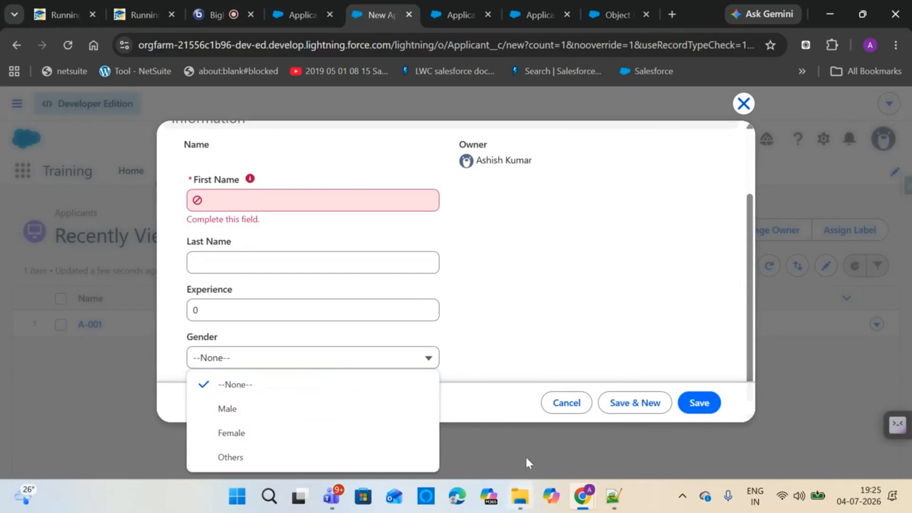
pyautogui.click(505, 277)
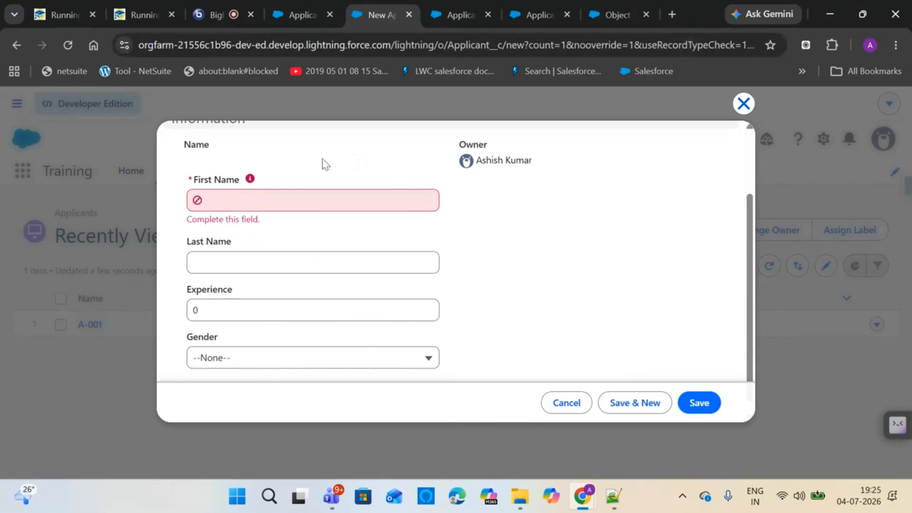
# Copy the address developer.salesforce.com/signup from a new browser tab and send it in the BigBlueButton session's public chat.
pyautogui.click(671, 14)
pyautogui.write('de')
pyautogui.hotkey('ctrl', 'a')
pyautogui.hotkey('ctrl', 'c')
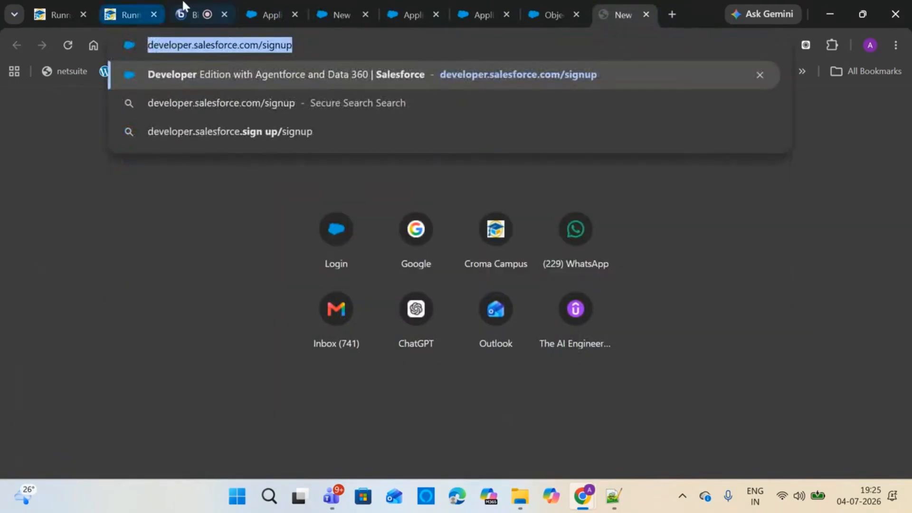
pyautogui.click(183, 13)
pyautogui.click(72, 167)
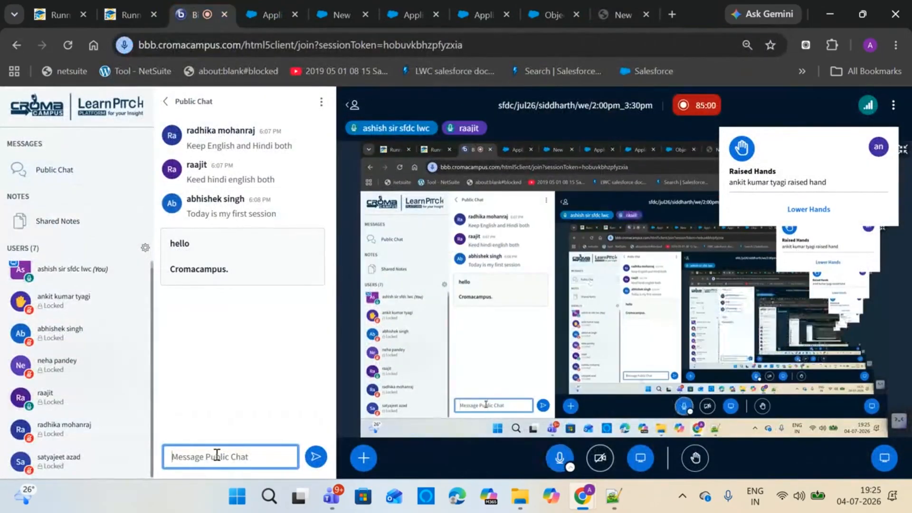
pyautogui.hotkey('ctrl', 'v')
pyautogui.click(316, 455)
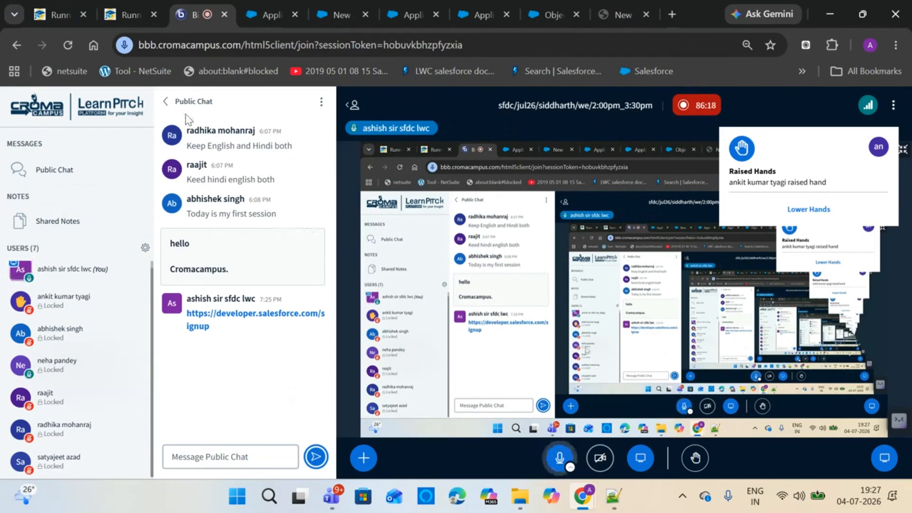
# Close the public chat view and request a pause of the BigBlueButton session recording.
pyautogui.click(165, 106)
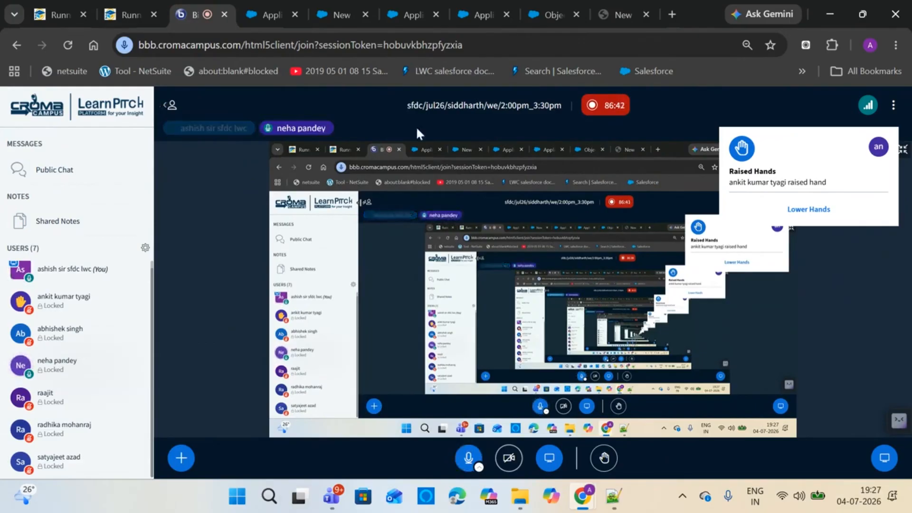
pyautogui.click(479, 468)
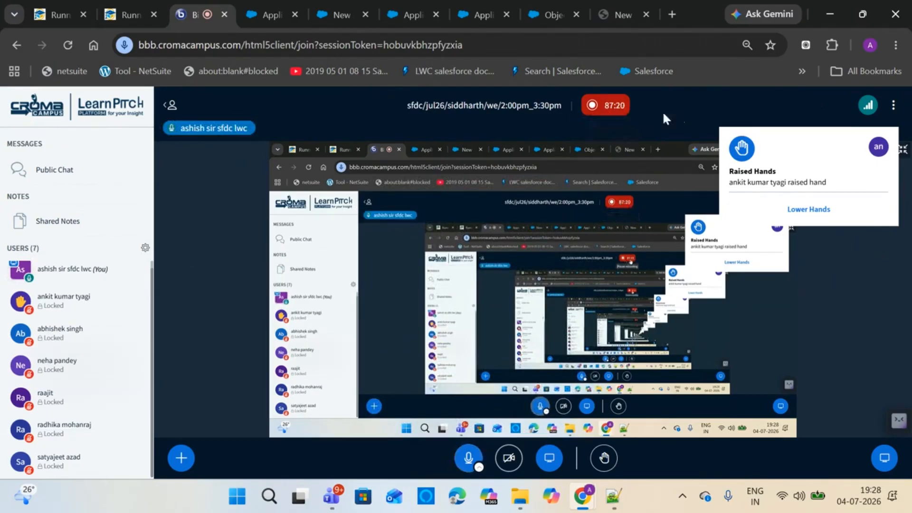
pyautogui.click(611, 106)
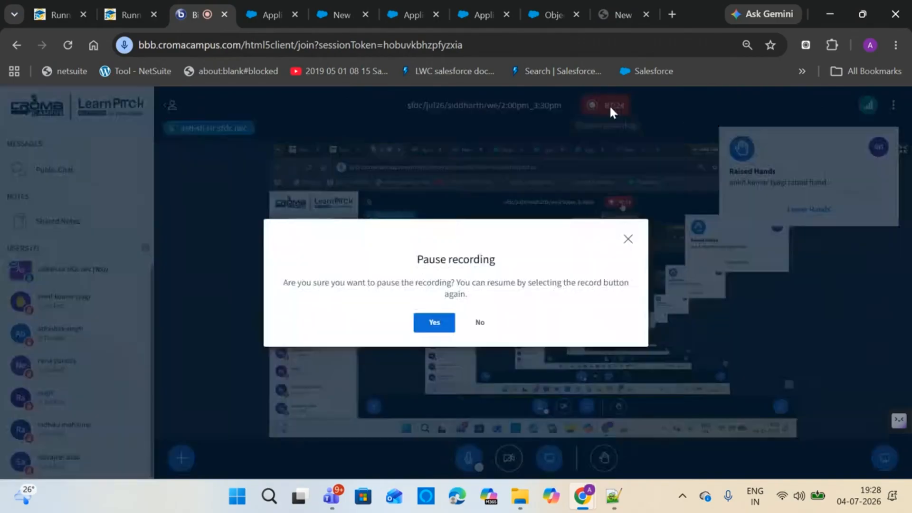